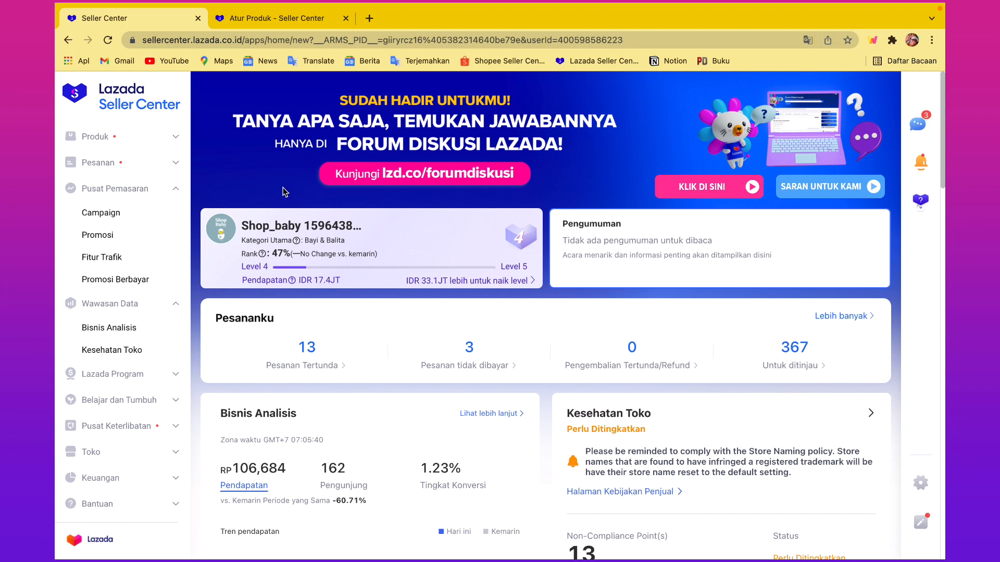
- Open the Campaign page of the marketing centre (Pusat Pemasaran) showing the special invitations
{"action": "left_click", "coordinate": [175, 189]}
{"action": "left_click", "coordinate": [177, 216]}
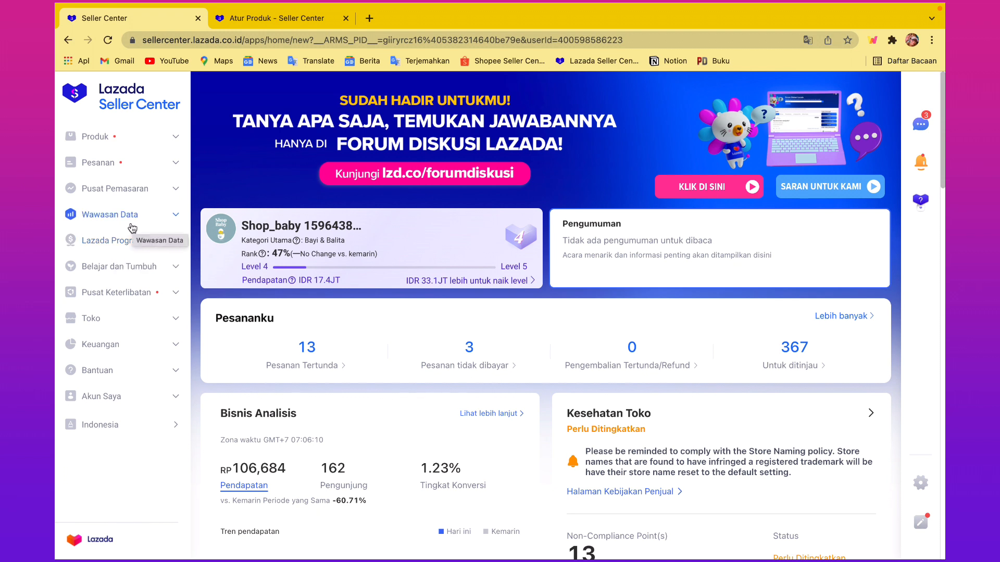
{"action": "left_click", "coordinate": [176, 191]}
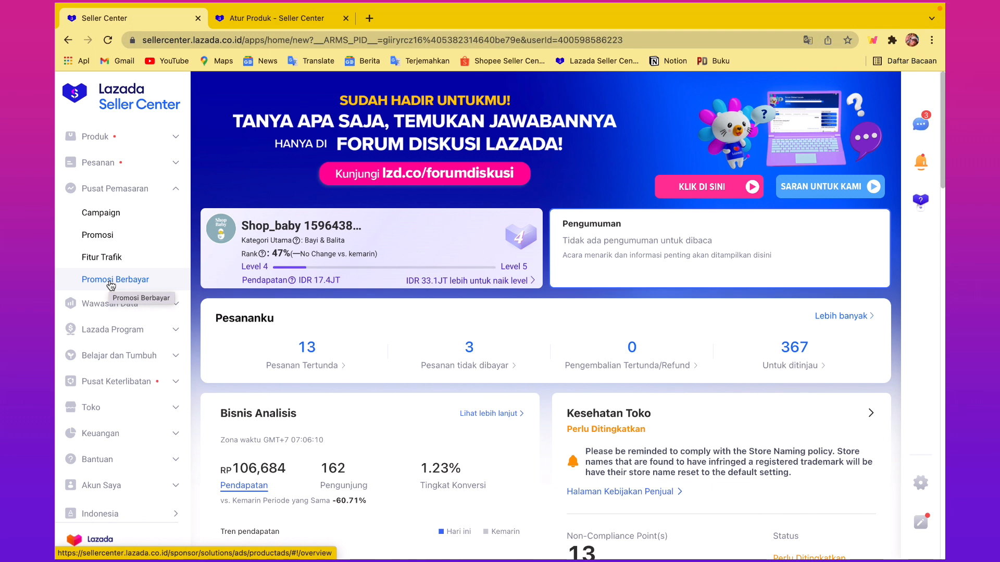
{"action": "left_click", "coordinate": [115, 218]}
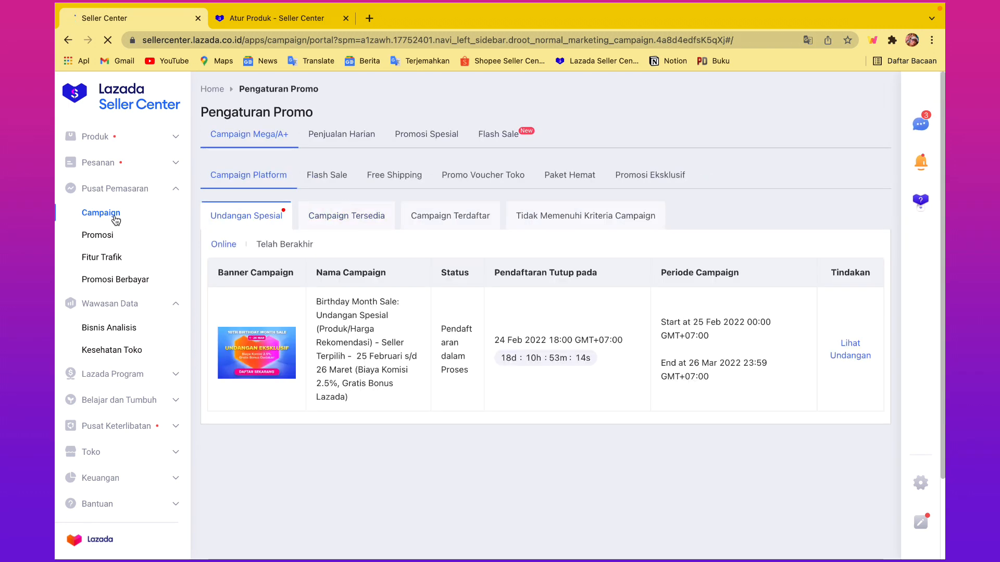
{"action": "scroll", "coordinate": [411, 218], "scroll_direction": "down", "scroll_amount": 2}
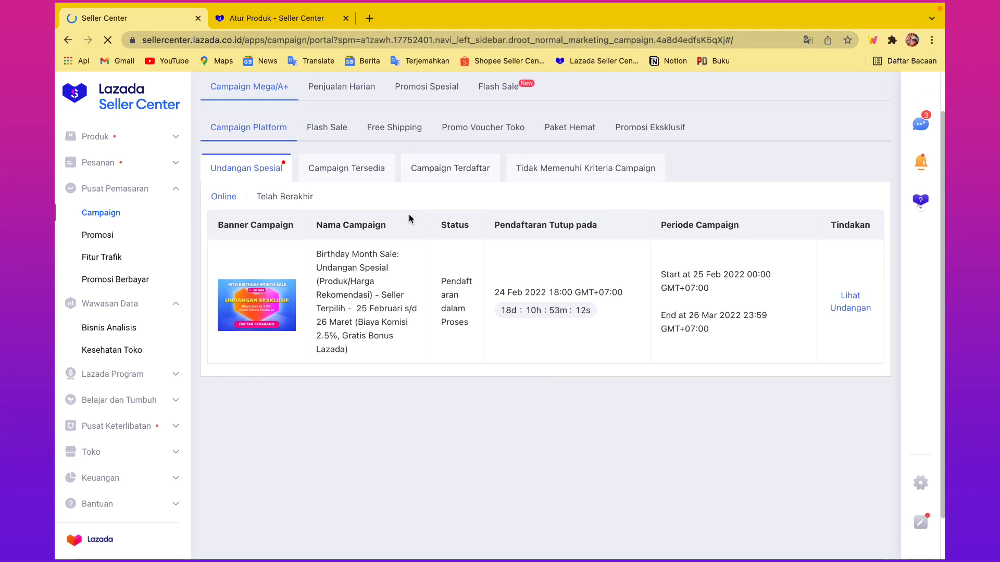
{"action": "scroll", "coordinate": [411, 219], "scroll_direction": "up", "scroll_amount": 1}
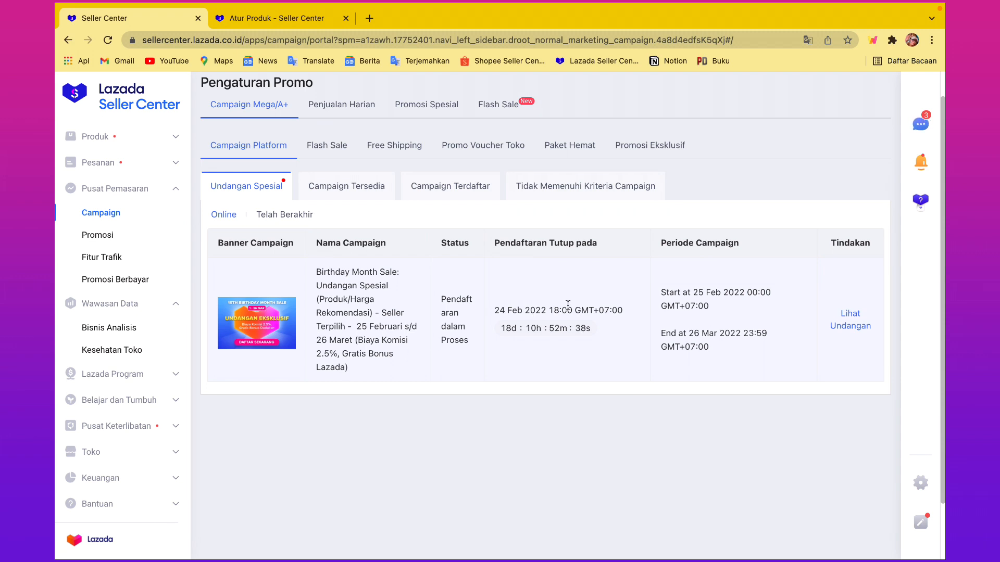
- Open the Birthday Month Sale special invitation and go through to its list of invited products
{"action": "left_click", "coordinate": [854, 322]}
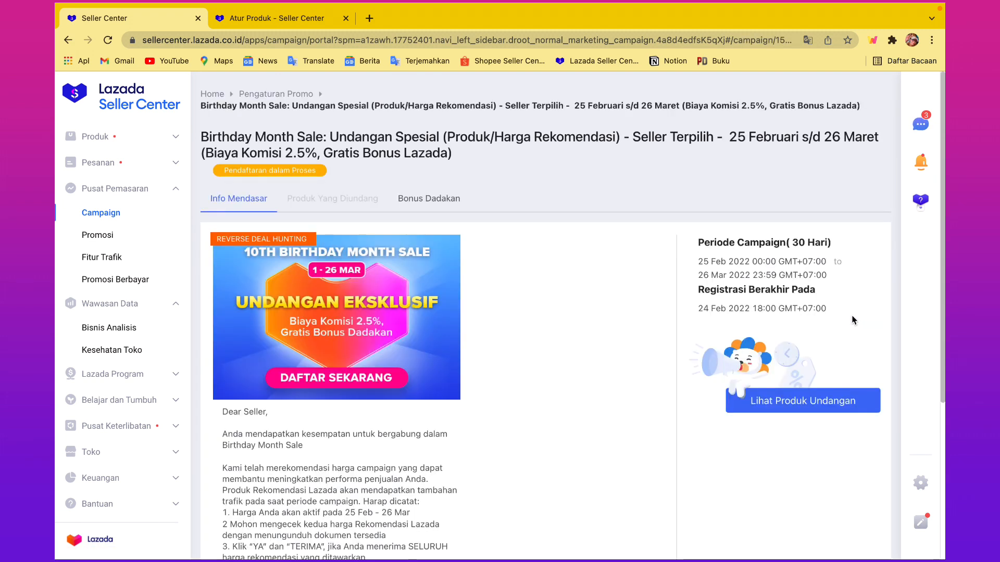
{"action": "left_click", "coordinate": [788, 402]}
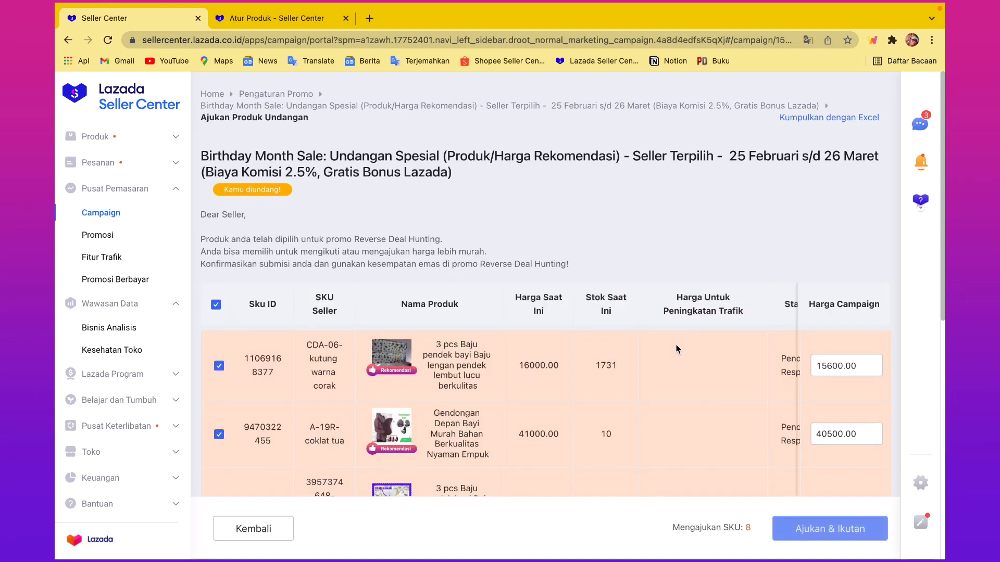
{"action": "scroll", "coordinate": [623, 260], "scroll_direction": "down", "scroll_amount": 1}
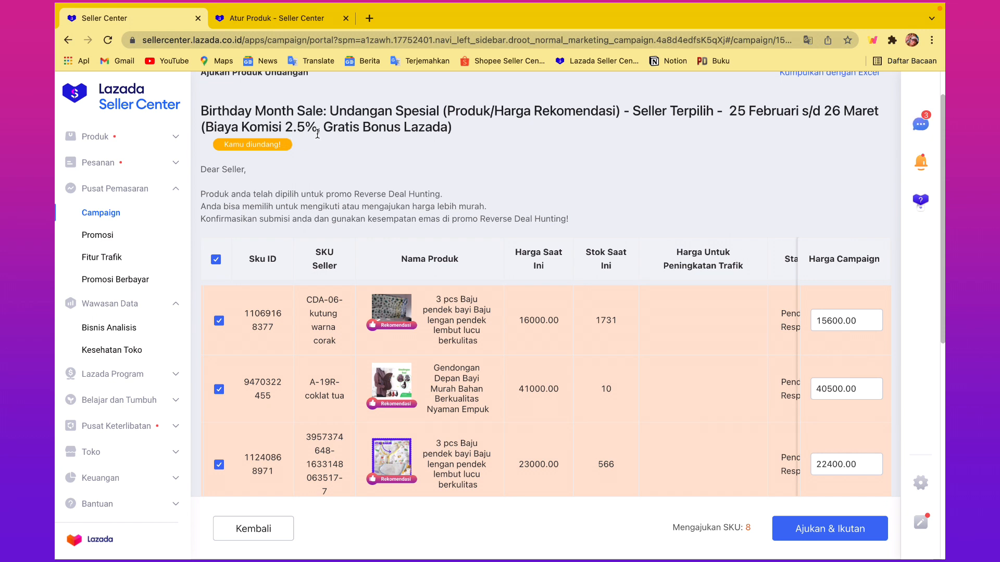
{"action": "scroll", "coordinate": [510, 174], "scroll_direction": "down", "scroll_amount": 2}
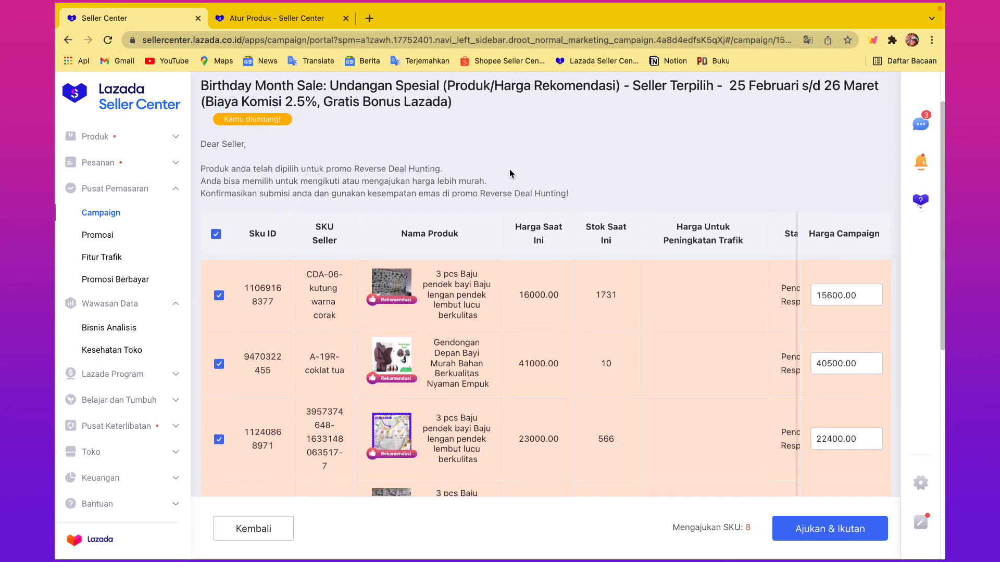
{"action": "scroll", "coordinate": [510, 174], "scroll_direction": "down", "scroll_amount": 1}
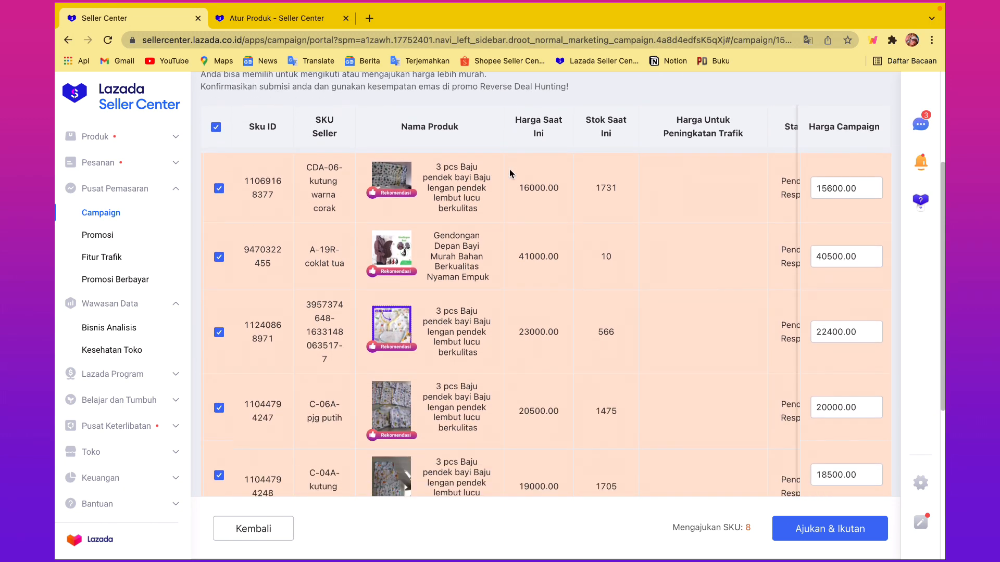
{"action": "scroll", "coordinate": [513, 187], "scroll_direction": "up", "scroll_amount": 1}
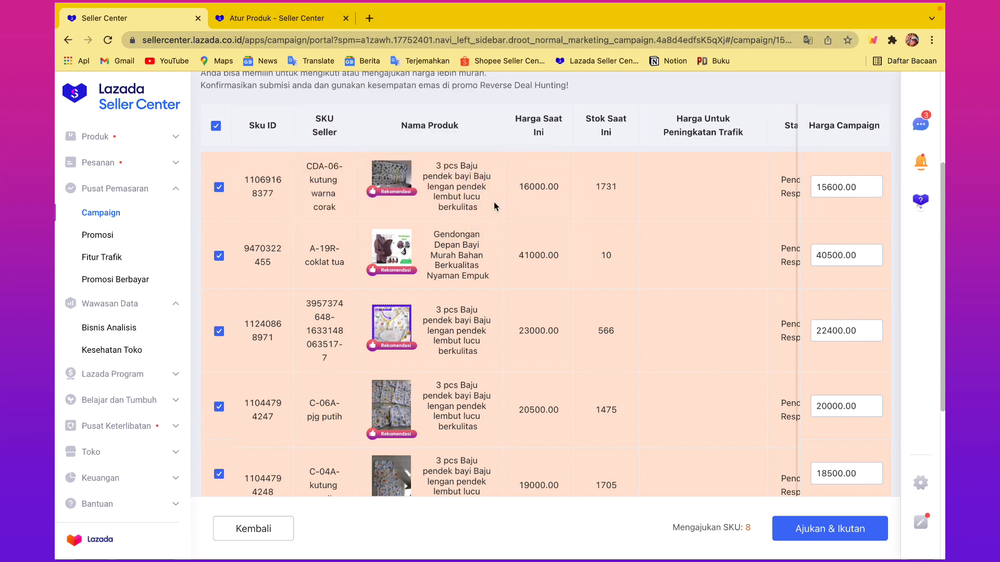
{"action": "scroll", "coordinate": [491, 203], "scroll_direction": "down", "scroll_amount": 1}
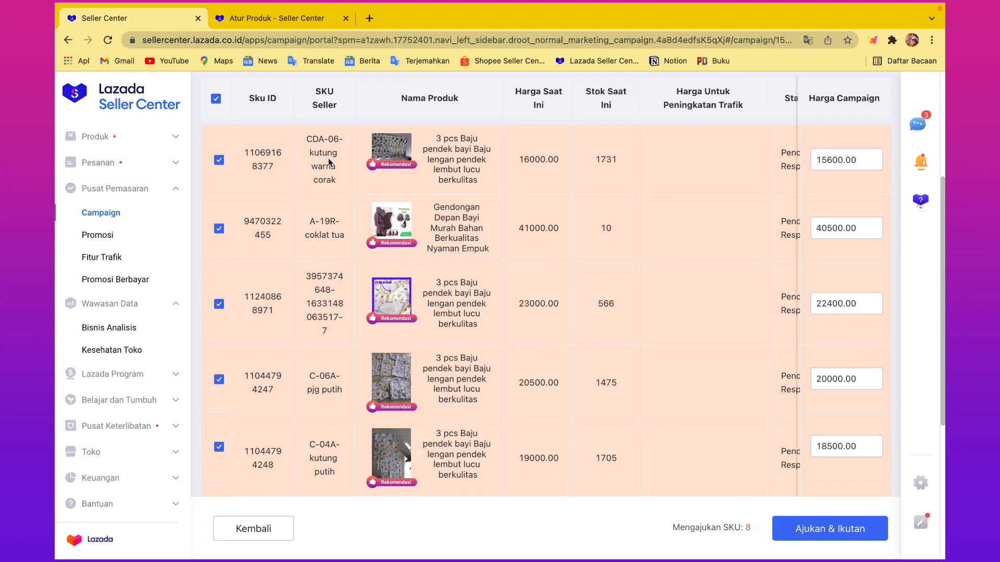
{"action": "mouse_move", "coordinate": [389, 161]}
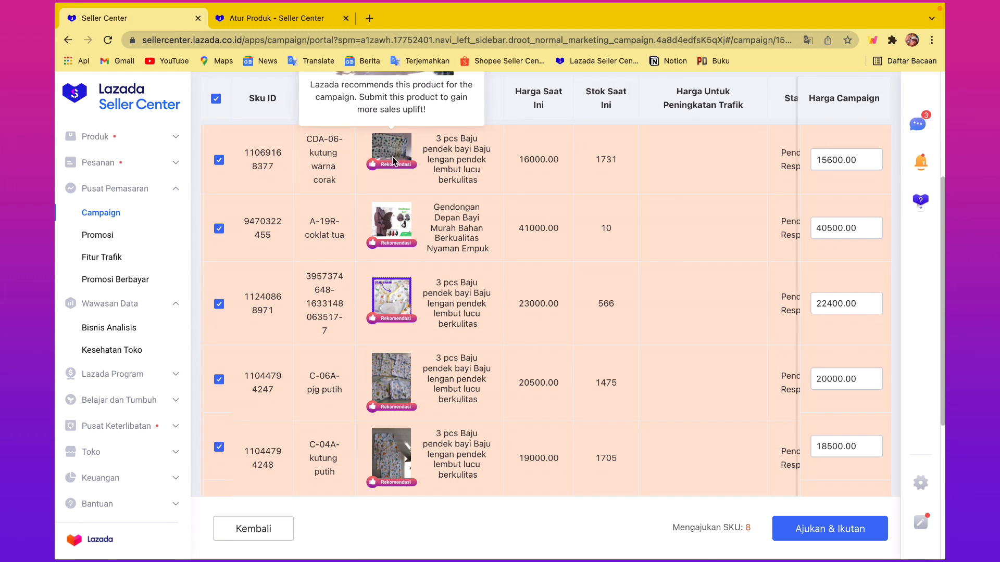
{"action": "scroll", "coordinate": [501, 170], "scroll_direction": "up", "scroll_amount": 1}
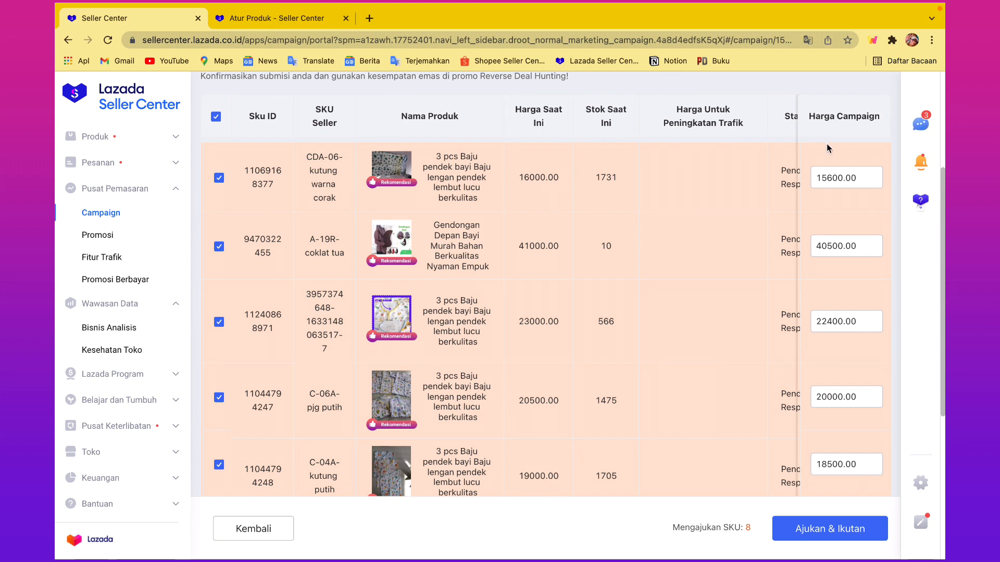
- Compare the current price with the recommended campaign price for the first three invited products
{"action": "left_click", "coordinate": [823, 177]}
{"action": "left_click", "coordinate": [725, 216]}
{"action": "scroll", "coordinate": [726, 219], "scroll_direction": "down", "scroll_amount": 1}
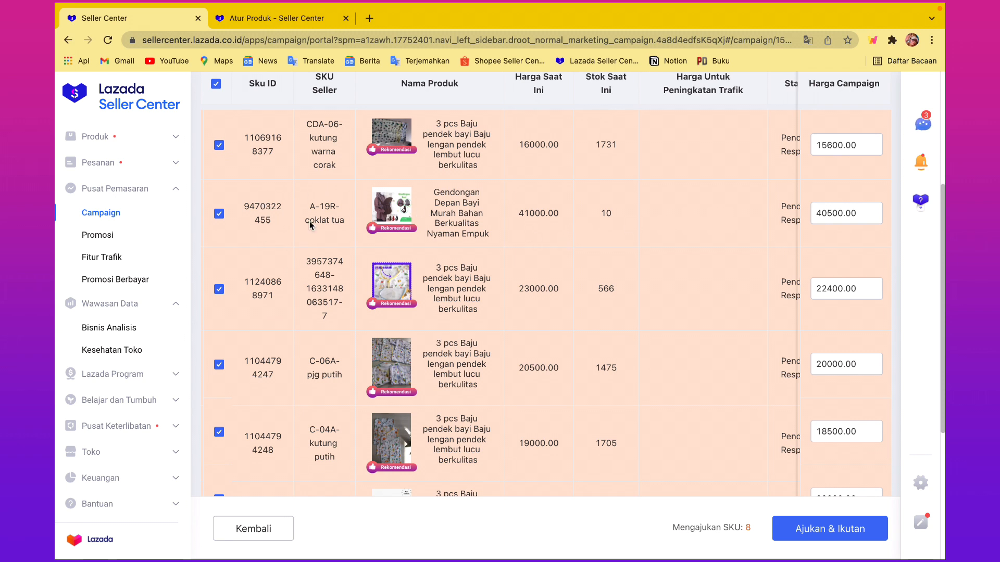
{"action": "mouse_move", "coordinate": [402, 207]}
{"action": "scroll", "coordinate": [604, 205], "scroll_direction": "down", "scroll_amount": 1}
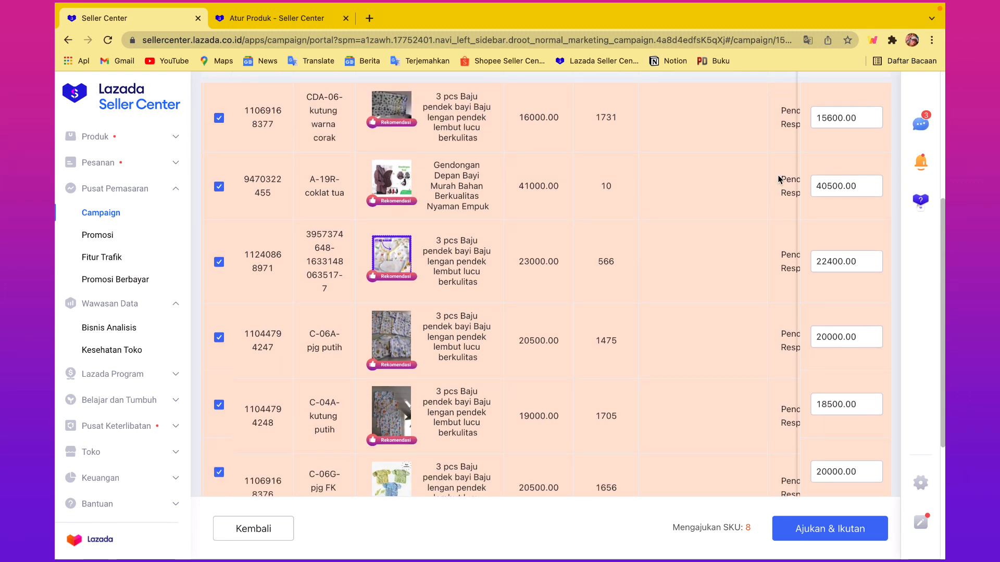
{"action": "left_click", "coordinate": [829, 190]}
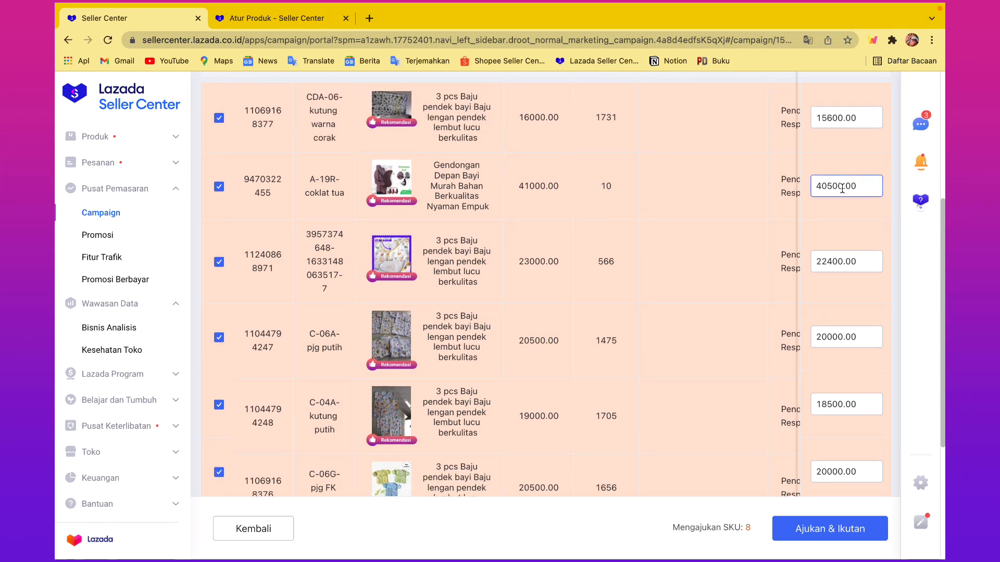
{"action": "left_click", "coordinate": [645, 270]}
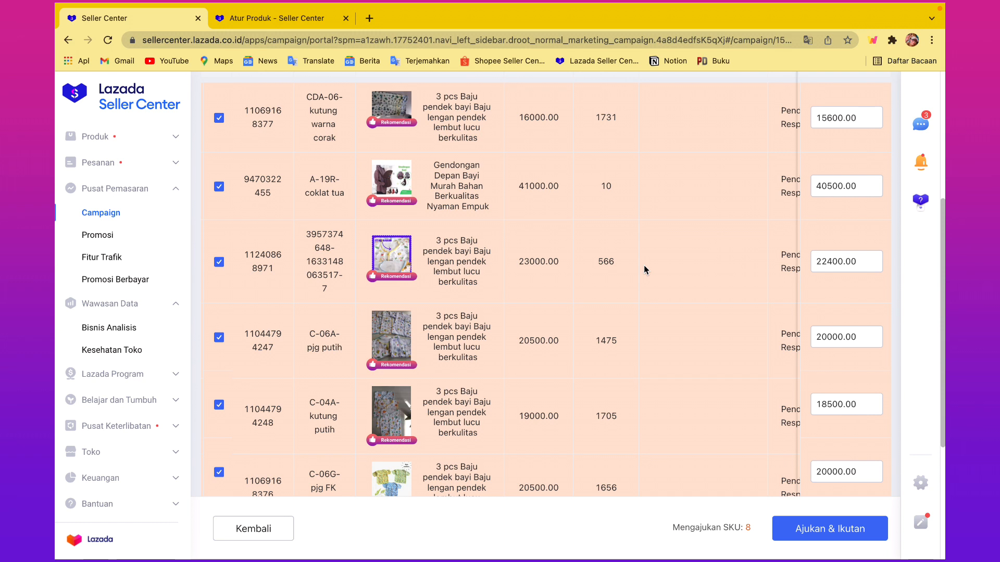
{"action": "scroll", "coordinate": [644, 269], "scroll_direction": "down", "scroll_amount": 1}
{"action": "scroll", "coordinate": [644, 269], "scroll_direction": "down", "scroll_amount": 1}
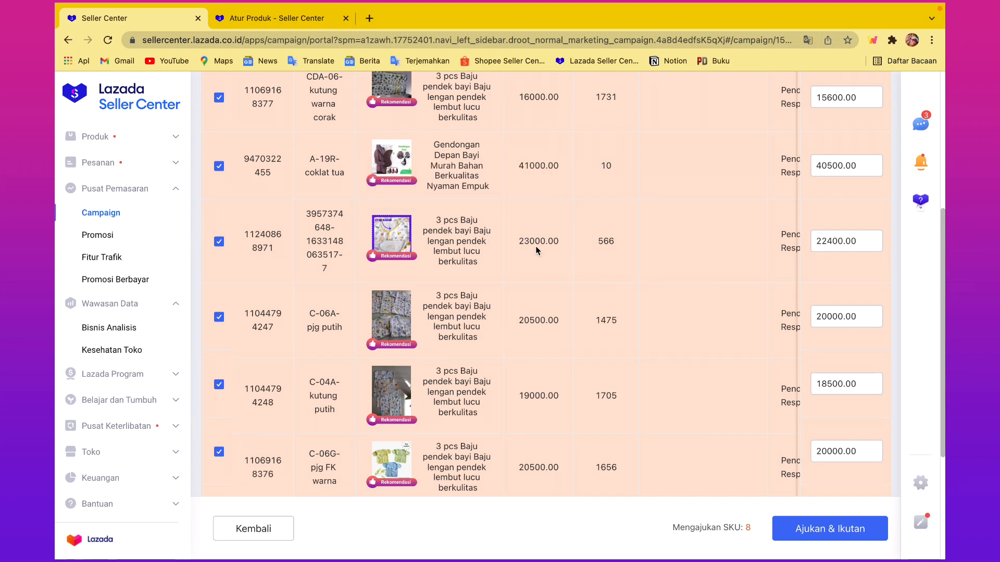
{"action": "left_click", "coordinate": [832, 243]}
{"action": "left_click", "coordinate": [702, 278]}
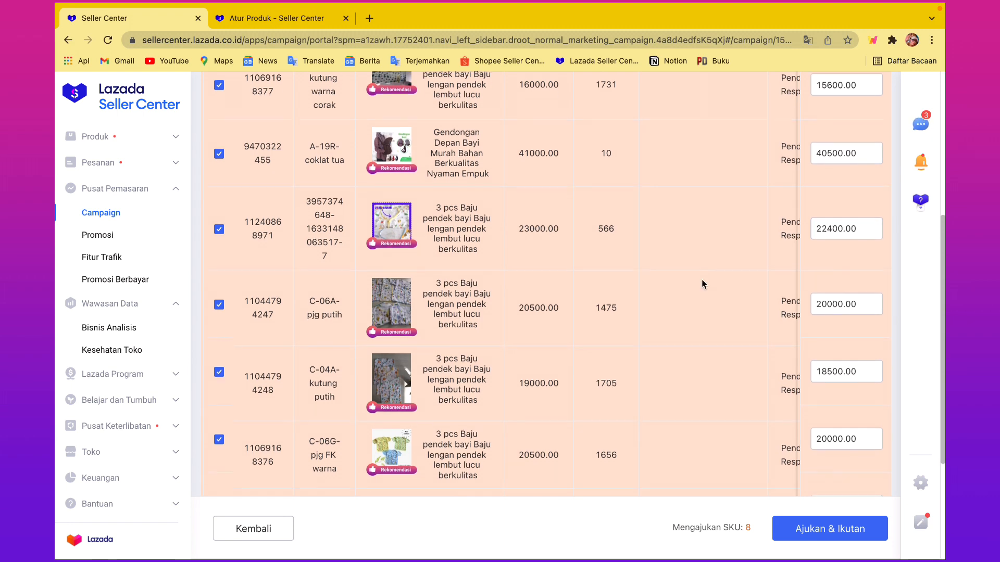
- Review the remaining invited products and their campaign prices, through to the baby shoes at the end of the list
{"action": "scroll", "coordinate": [702, 279], "scroll_direction": "down", "scroll_amount": 2}
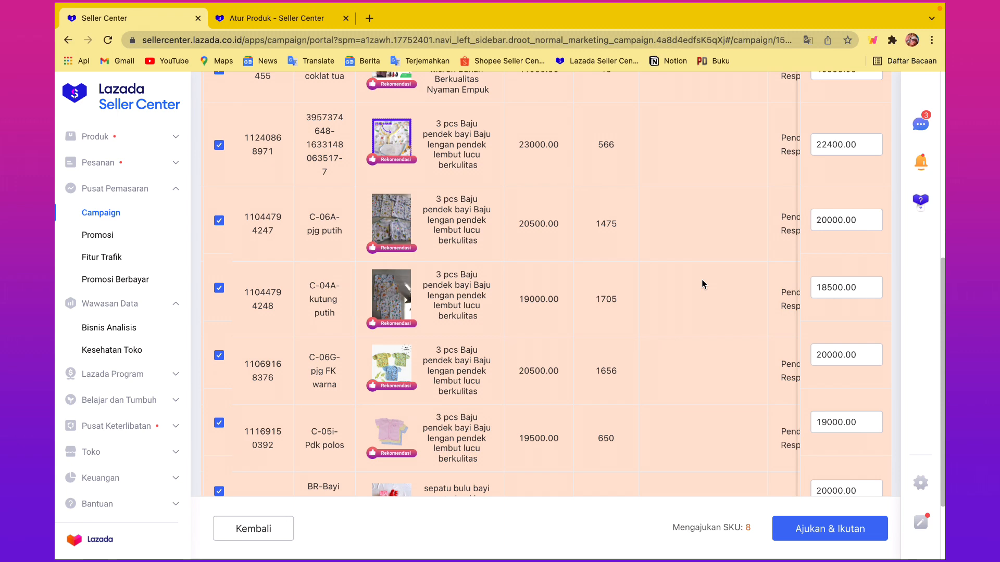
{"action": "scroll", "coordinate": [702, 279], "scroll_direction": "down", "scroll_amount": 2}
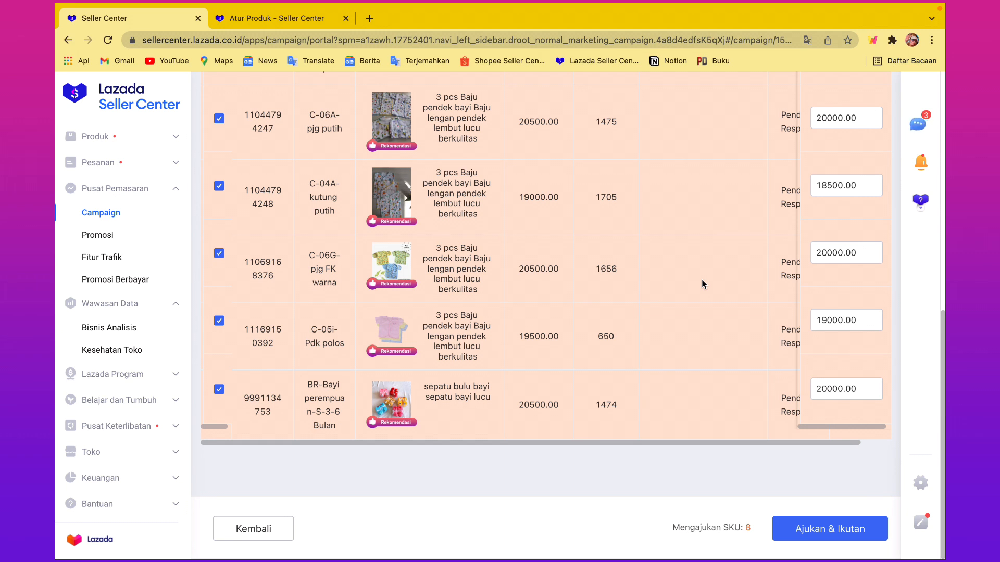
{"action": "scroll", "coordinate": [713, 241], "scroll_direction": "up", "scroll_amount": 1}
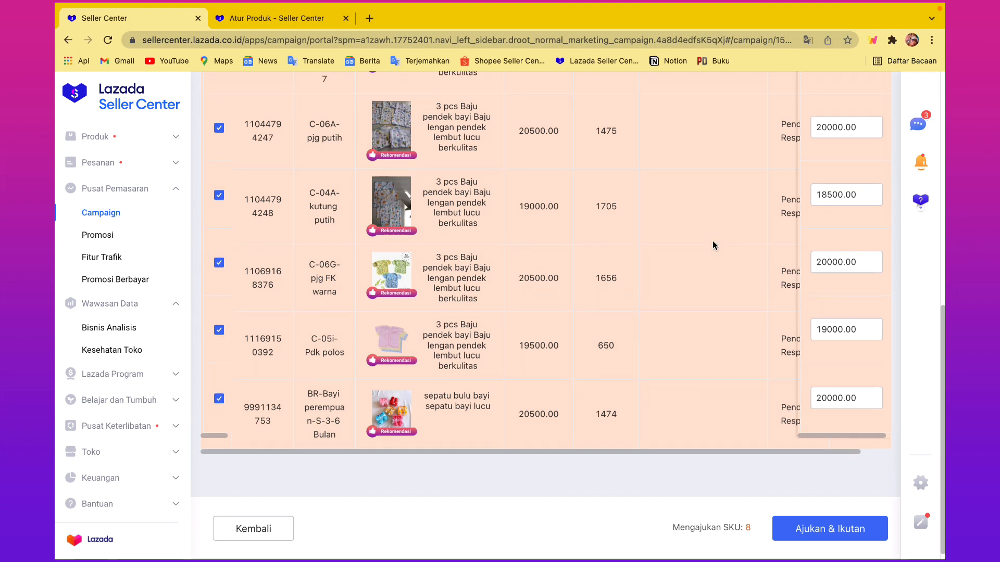
{"action": "scroll", "coordinate": [712, 241], "scroll_direction": "up", "scroll_amount": 1}
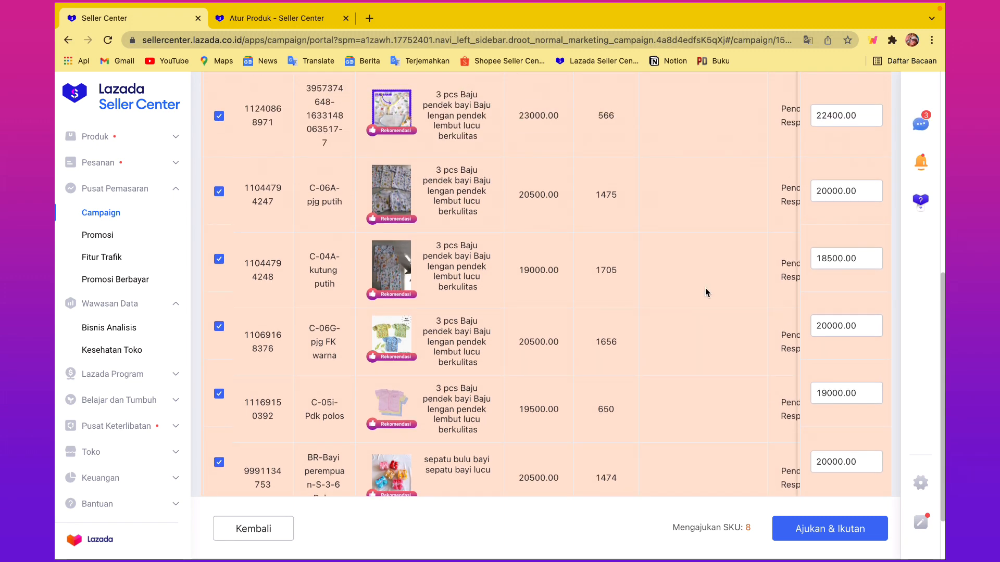
{"action": "scroll", "coordinate": [706, 289], "scroll_direction": "down", "scroll_amount": 1}
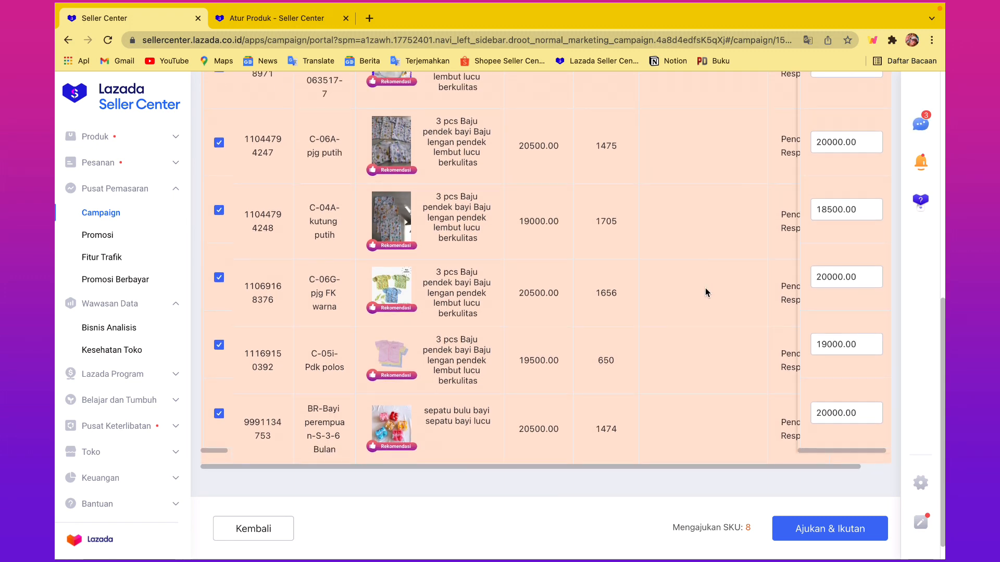
{"action": "scroll", "coordinate": [705, 289], "scroll_direction": "up", "scroll_amount": 1}
{"action": "scroll", "coordinate": [705, 288], "scroll_direction": "up", "scroll_amount": 4}
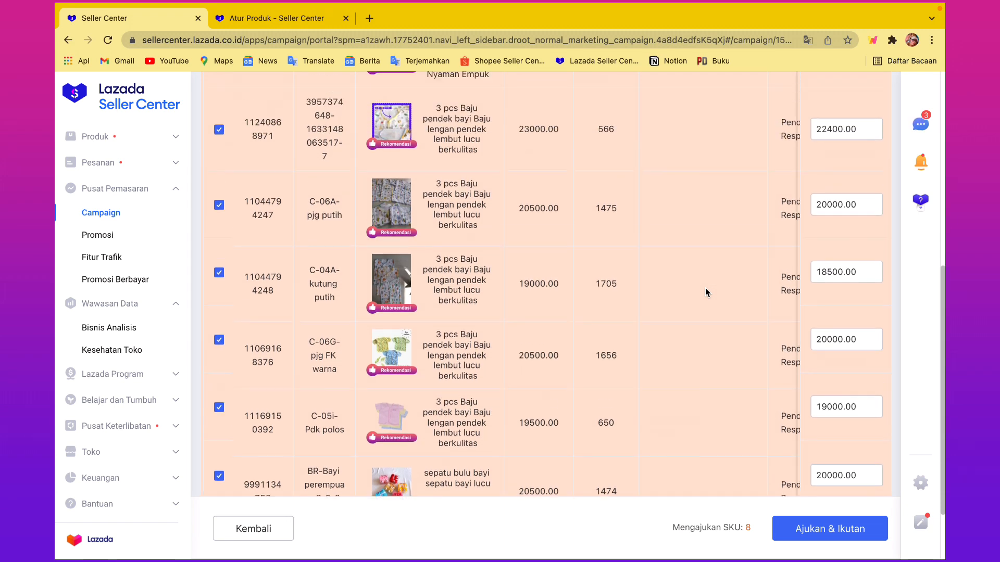
{"action": "scroll", "coordinate": [705, 288], "scroll_direction": "down", "scroll_amount": 4}
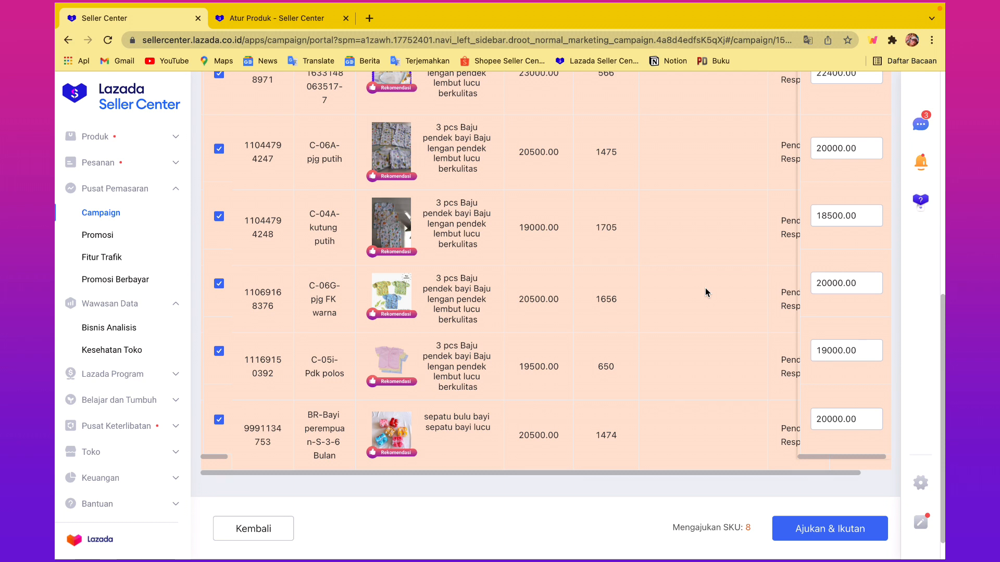
- Submit all selected invited products to the Birthday Month Sale at the recommended campaign prices, including those still listed after the first submission
{"action": "left_click", "coordinate": [835, 537]}
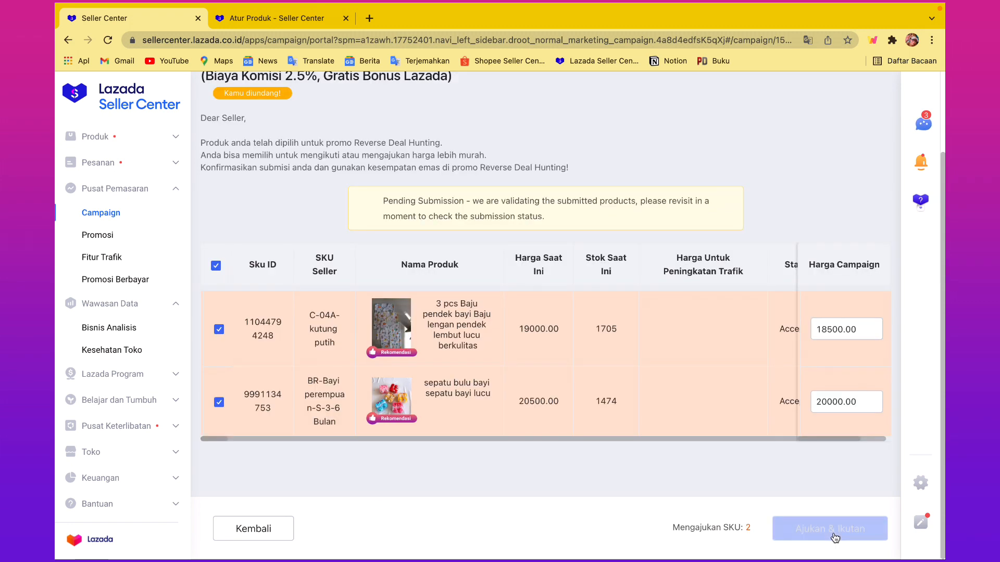
{"action": "left_click", "coordinate": [832, 534]}
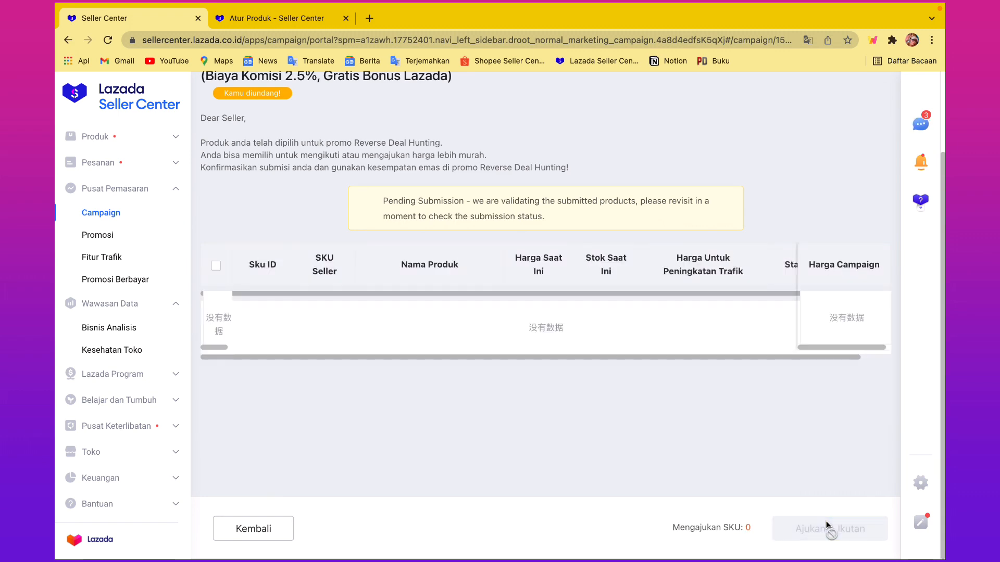
{"action": "scroll", "coordinate": [394, 254], "scroll_direction": "up", "scroll_amount": 2}
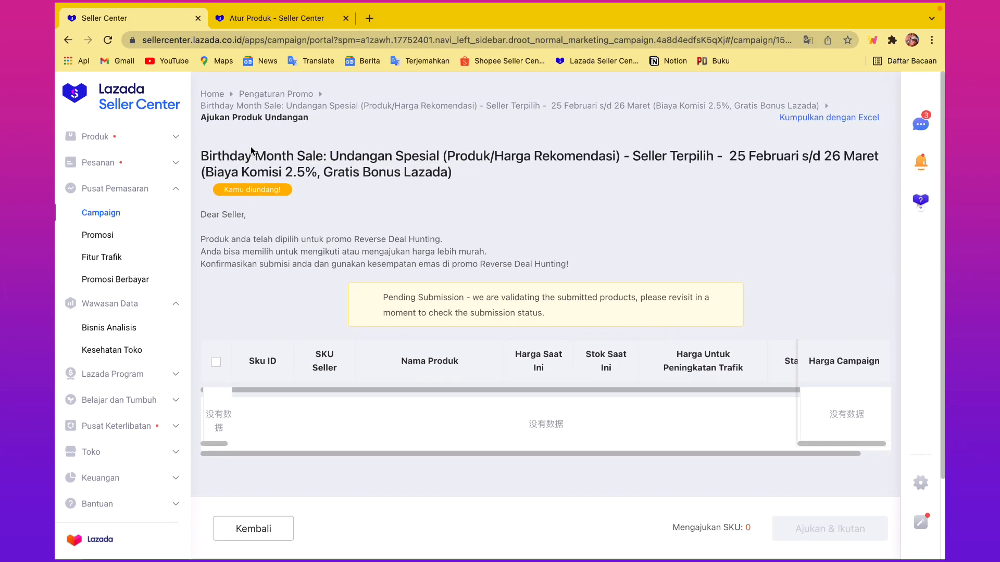
- From the available platform campaigns (Campaign Tersedia), start joining "Murah Nampol Sale: Special Deals 22K - All Sellers - 18 - 20 Feb"
{"action": "left_click", "coordinate": [125, 222]}
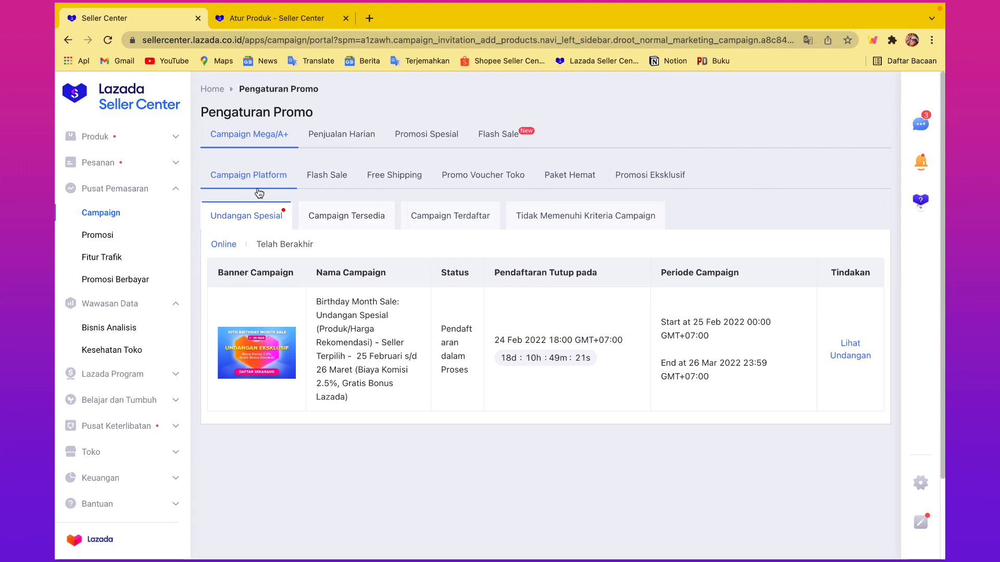
{"action": "left_click", "coordinate": [368, 215]}
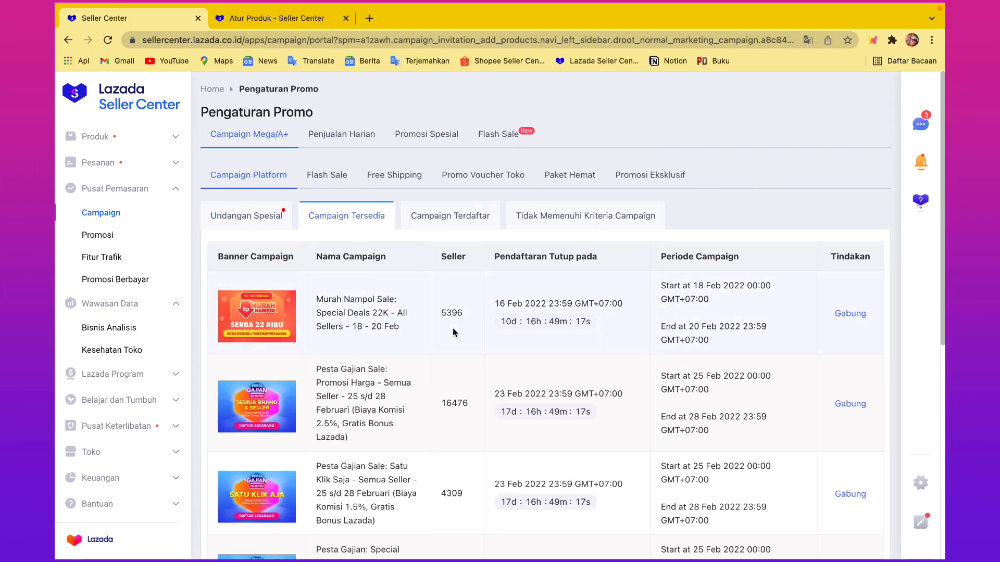
{"action": "scroll", "coordinate": [417, 313], "scroll_direction": "down", "scroll_amount": 3}
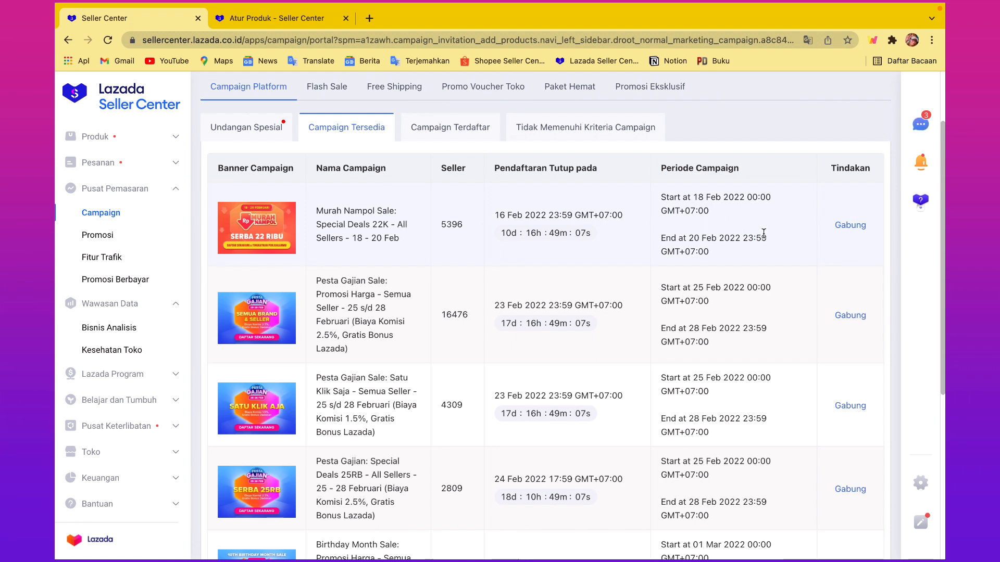
{"action": "left_click", "coordinate": [854, 232]}
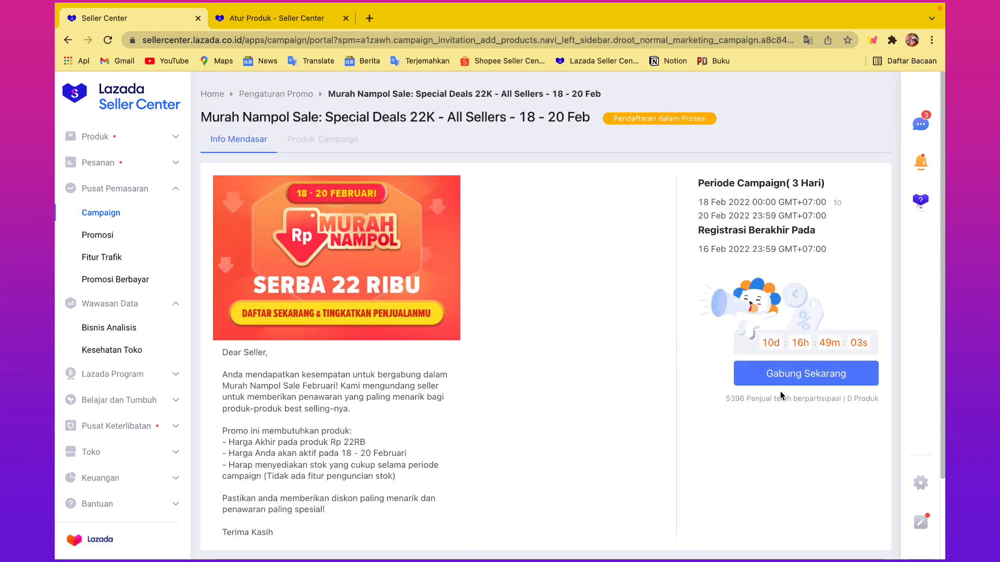
{"action": "left_click", "coordinate": [795, 373]}
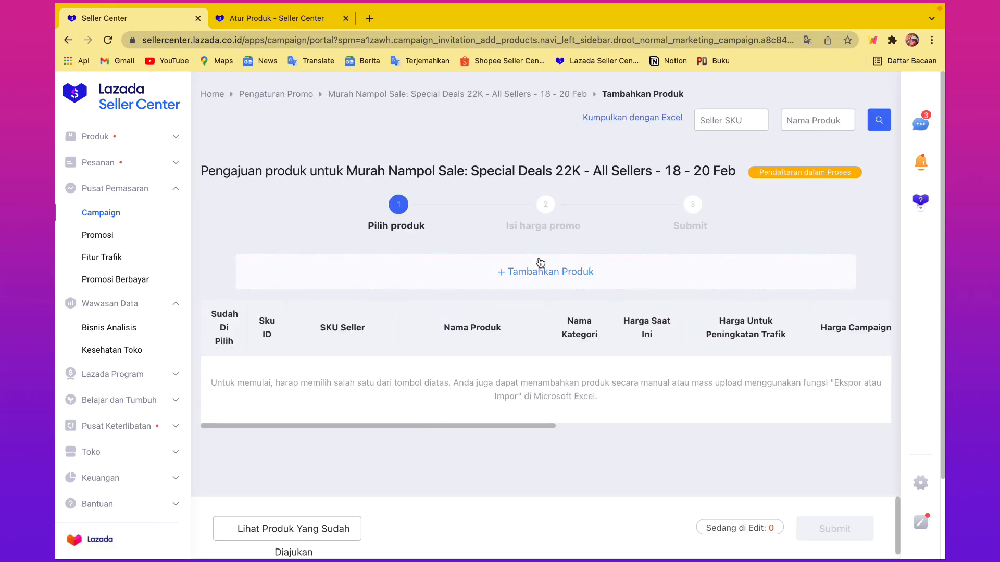
- Review the eligible products for the Murah Nampol Sale, checking the current prices of the baby bags and baby hat sets
{"action": "left_click", "coordinate": [530, 276]}
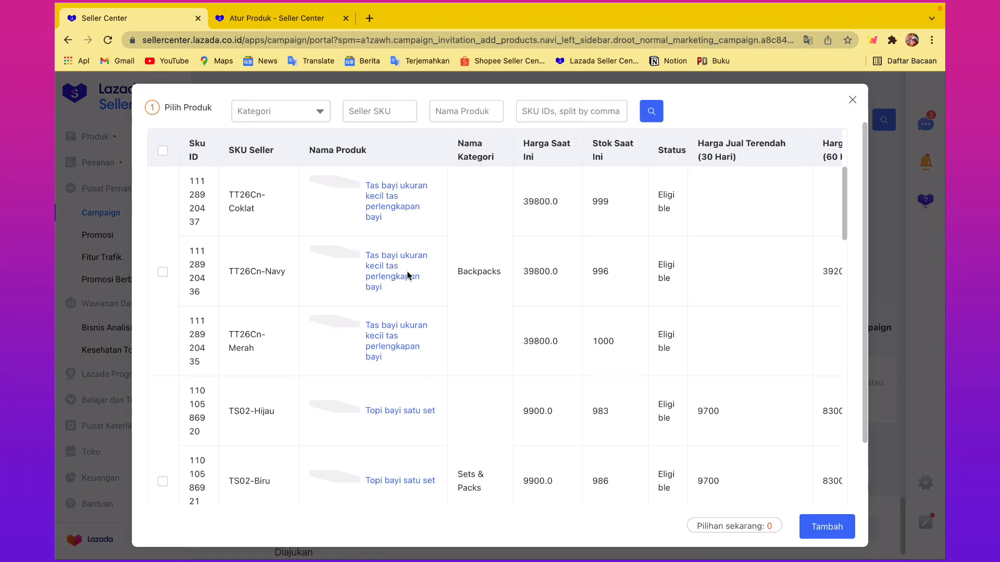
{"action": "scroll", "coordinate": [285, 269], "scroll_direction": "down", "scroll_amount": 3}
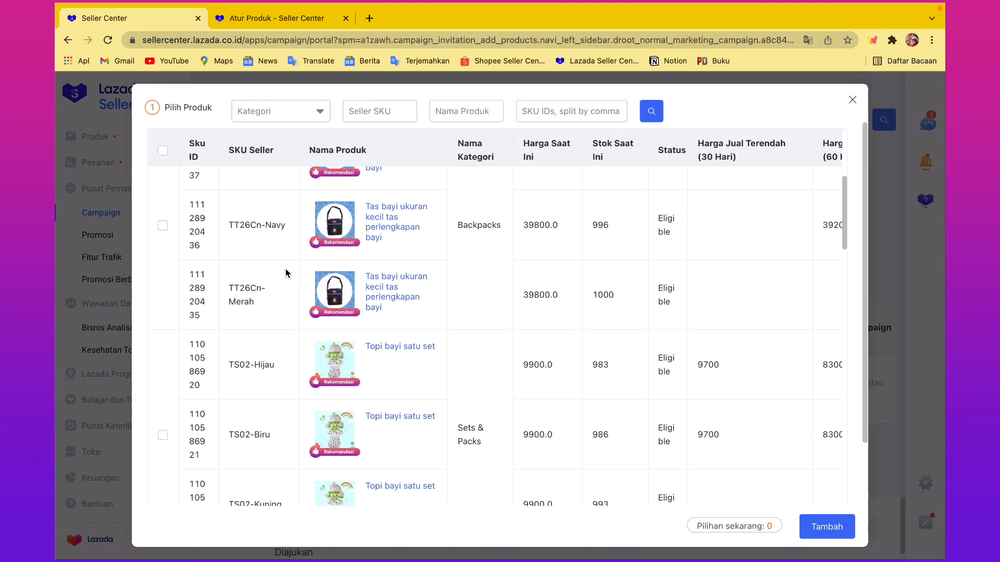
{"action": "scroll", "coordinate": [286, 269], "scroll_direction": "up", "scroll_amount": 2}
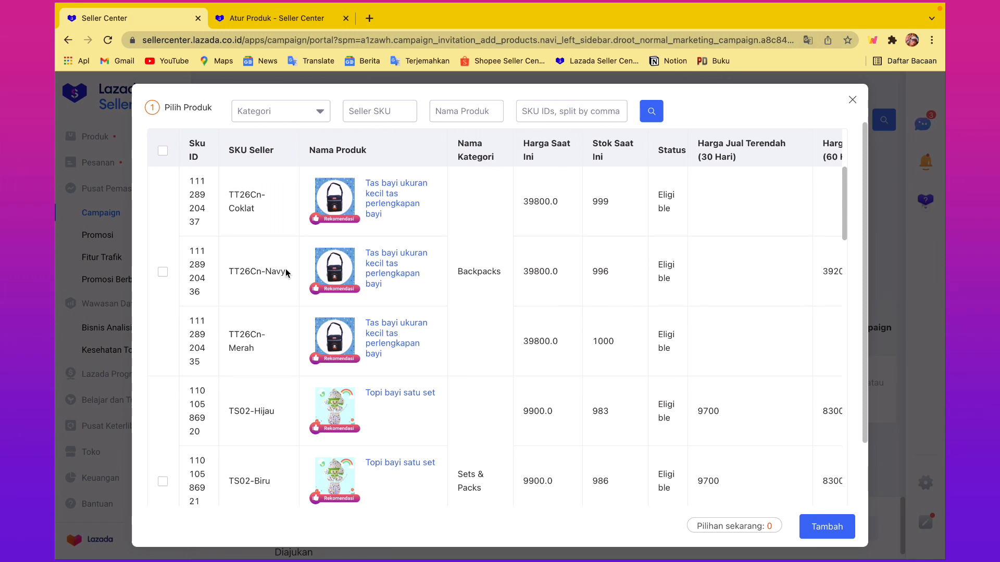
{"action": "scroll", "coordinate": [511, 284], "scroll_direction": "down", "scroll_amount": 1}
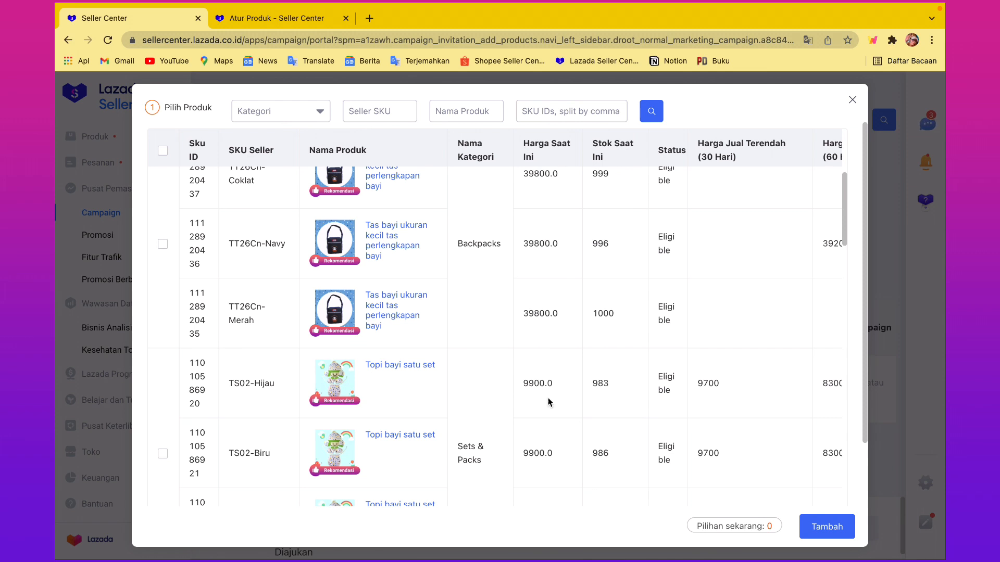
{"action": "scroll", "coordinate": [548, 402], "scroll_direction": "down", "scroll_amount": 3}
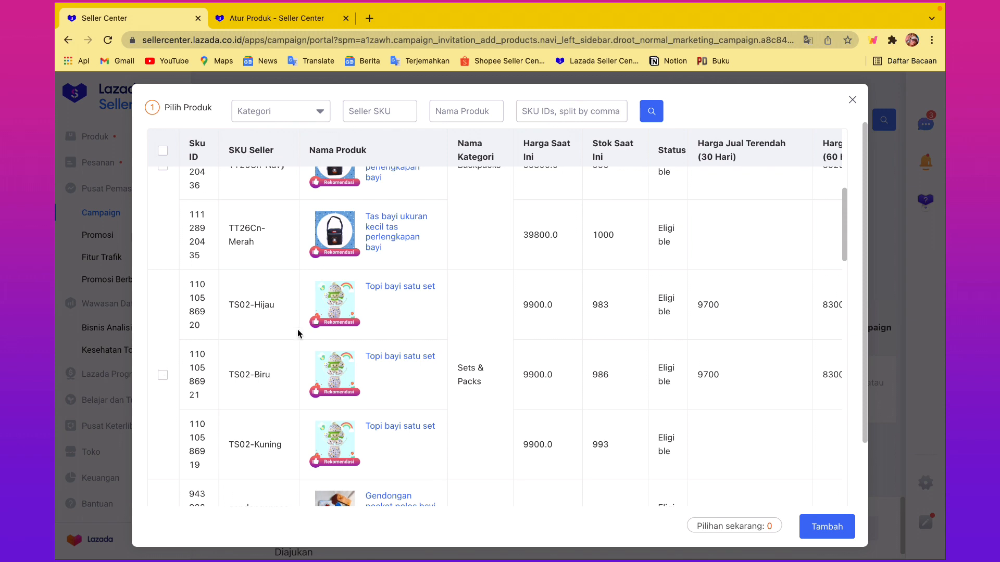
{"action": "scroll", "coordinate": [330, 339], "scroll_direction": "up", "scroll_amount": 2}
{"action": "scroll", "coordinate": [330, 339], "scroll_direction": "up", "scroll_amount": 1}
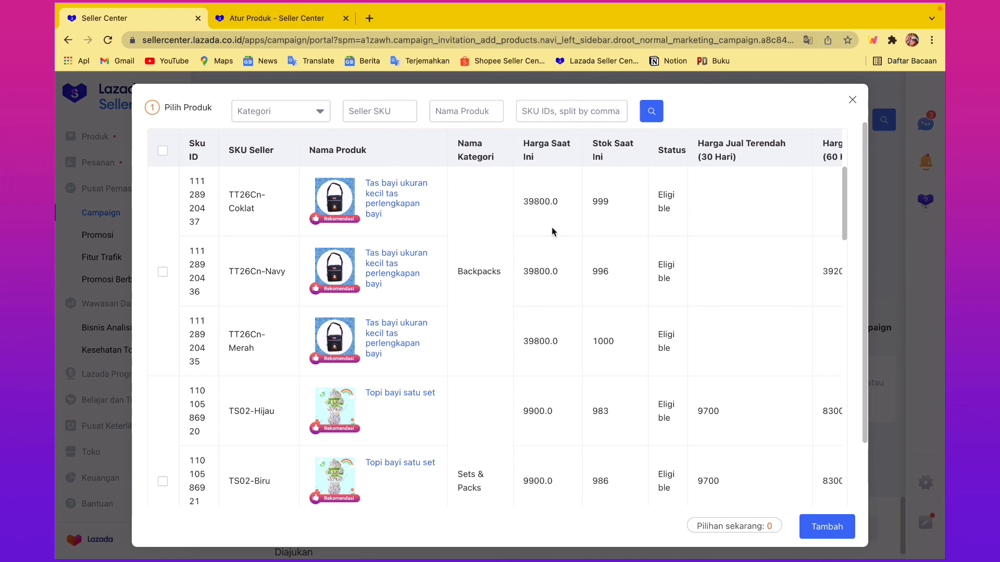
{"action": "left_click", "coordinate": [852, 100]}
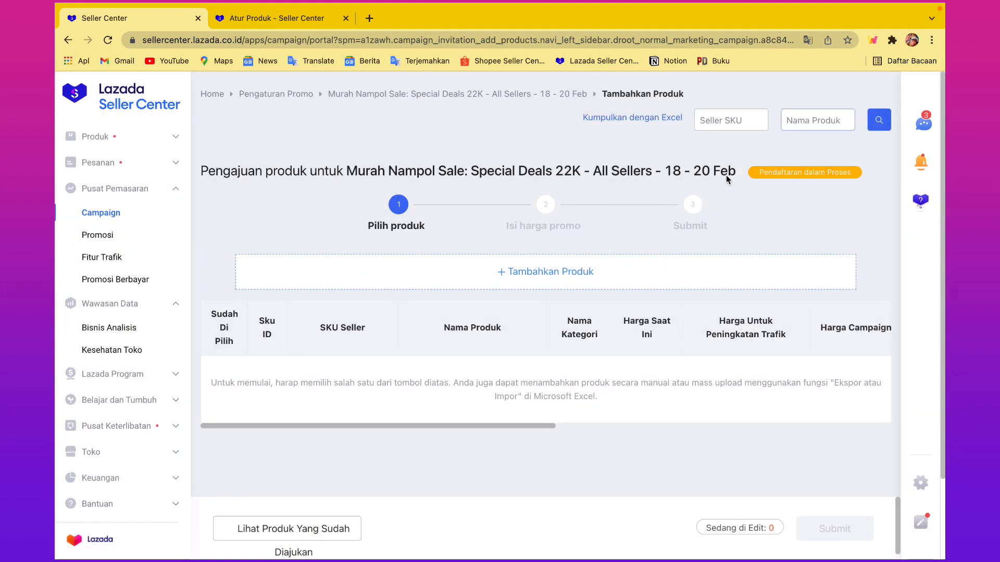
- Add the baby bag "Tas bayi ukuran kecil tas perlengkapan bayi" with its variants to the Murah Nampol Sale submission
{"action": "left_click", "coordinate": [529, 269]}
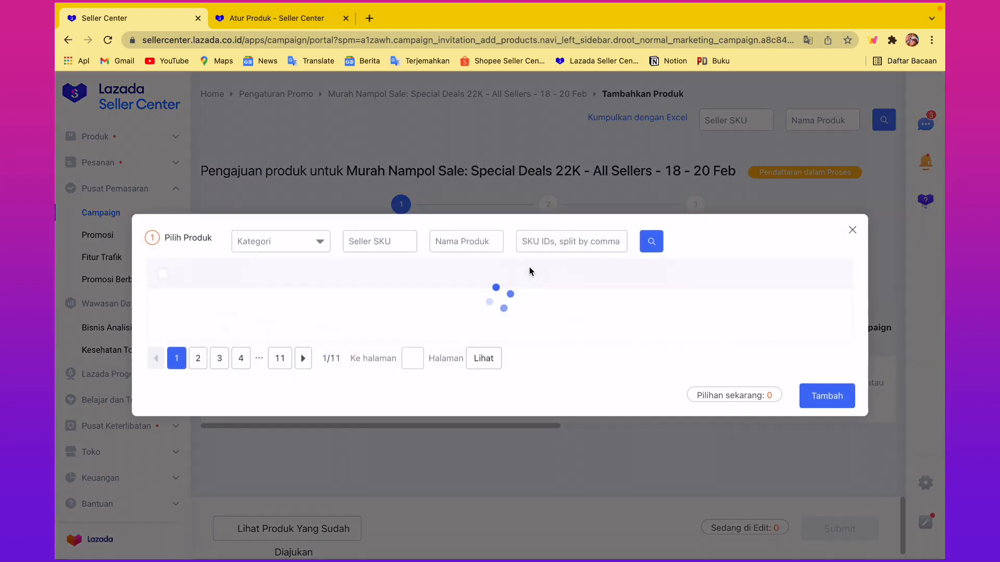
{"action": "scroll", "coordinate": [547, 348], "scroll_direction": "down", "scroll_amount": 1}
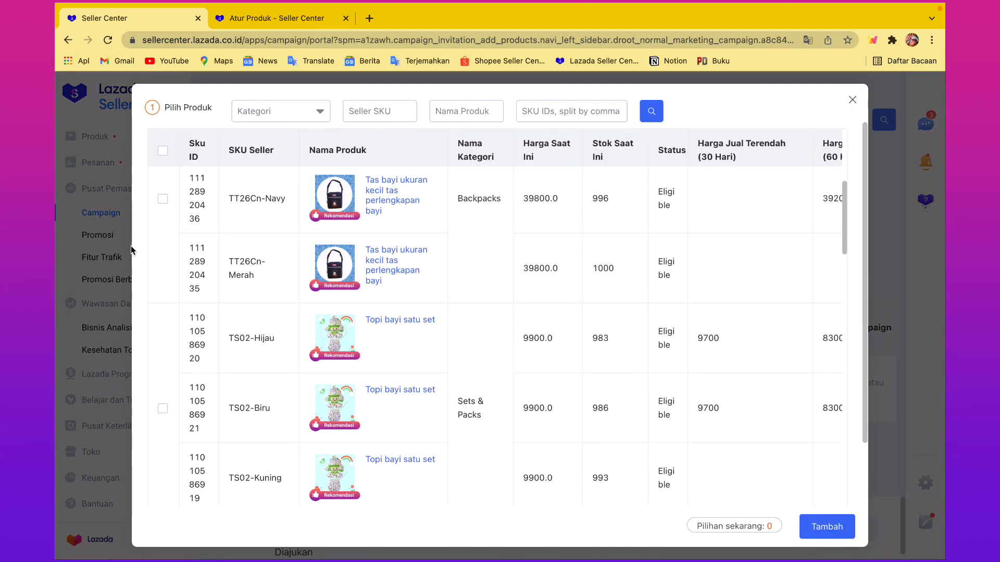
{"action": "left_click", "coordinate": [163, 200]}
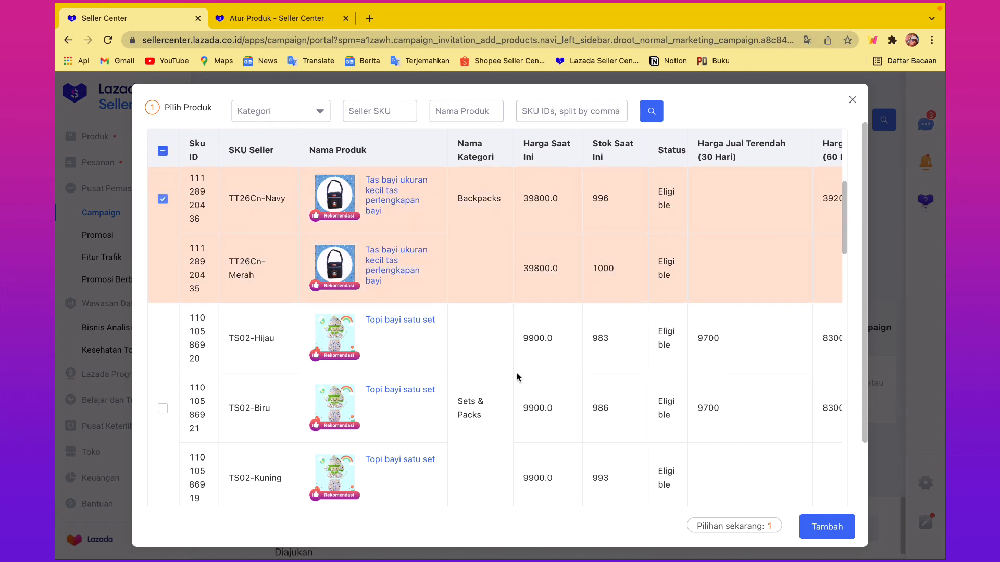
{"action": "left_click", "coordinate": [816, 523]}
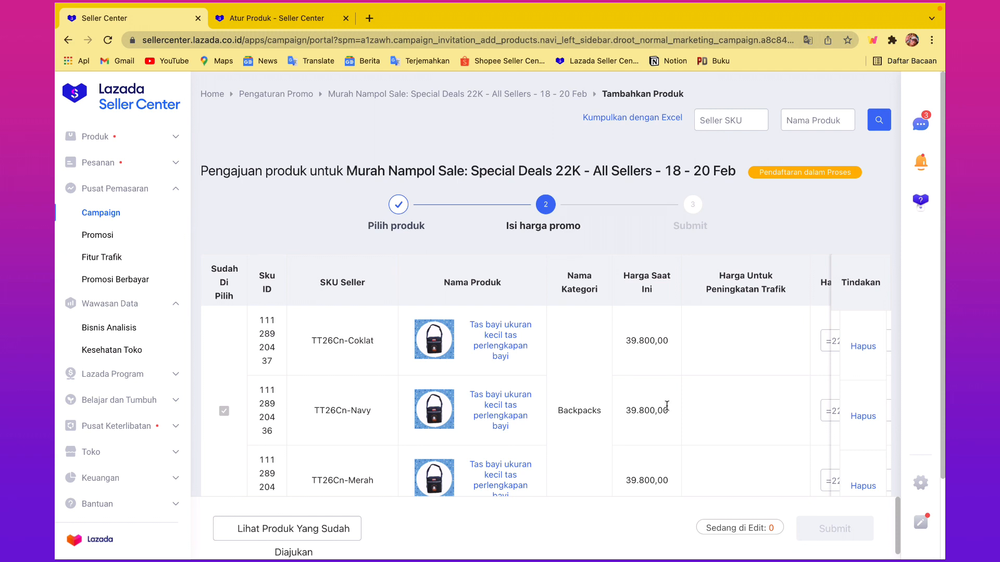
- Set the campaign price (Harga Campaign) to 22000 for the Coklat, Navy and Merah variants of the baby bag
{"action": "scroll", "coordinate": [667, 405], "scroll_direction": "down", "scroll_amount": 2}
{"action": "scroll", "coordinate": [666, 406], "scroll_direction": "right", "scroll_amount": 3}
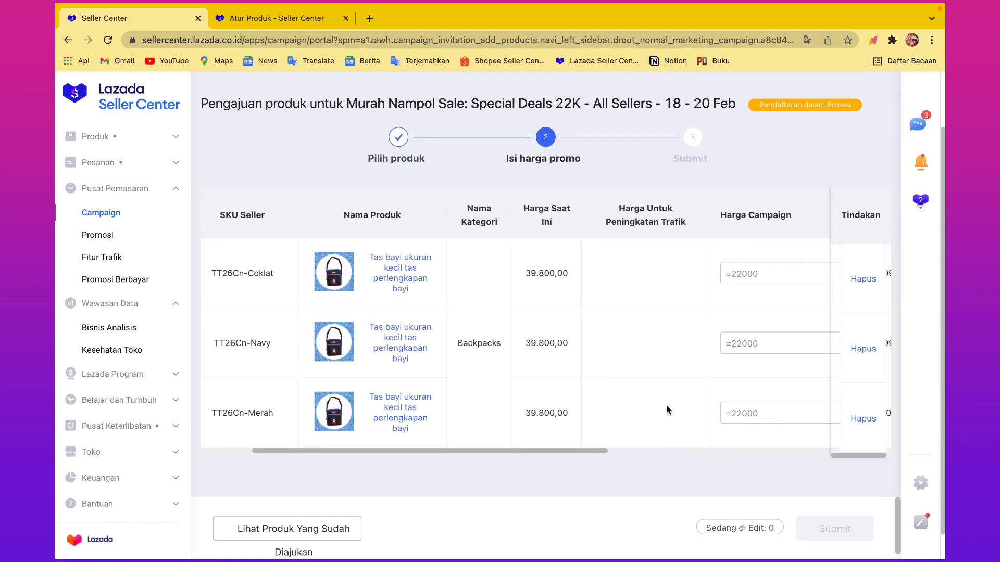
{"action": "scroll", "coordinate": [667, 405], "scroll_direction": "right", "scroll_amount": 3}
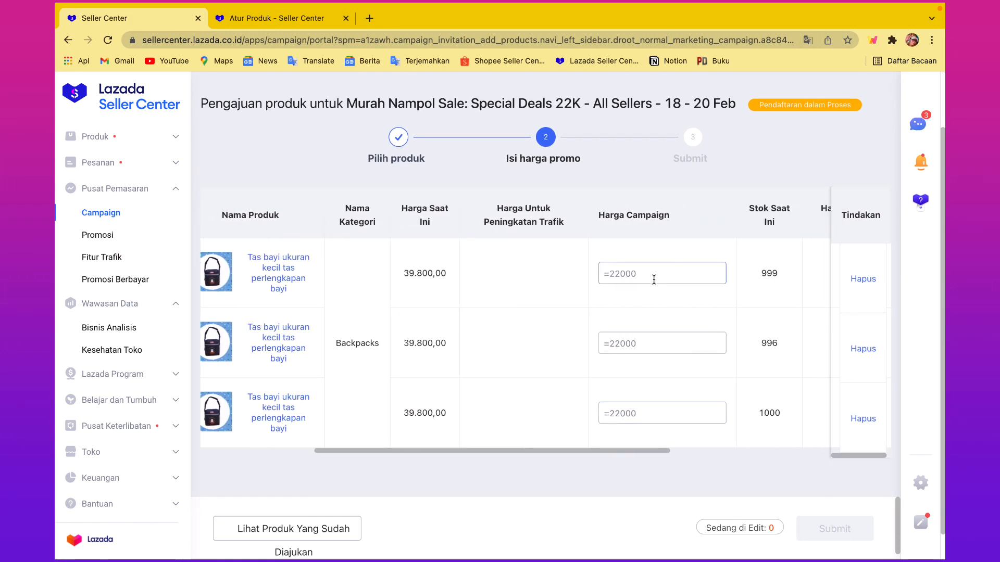
{"action": "left_click", "coordinate": [653, 279]}
{"action": "type", "text": "22"}
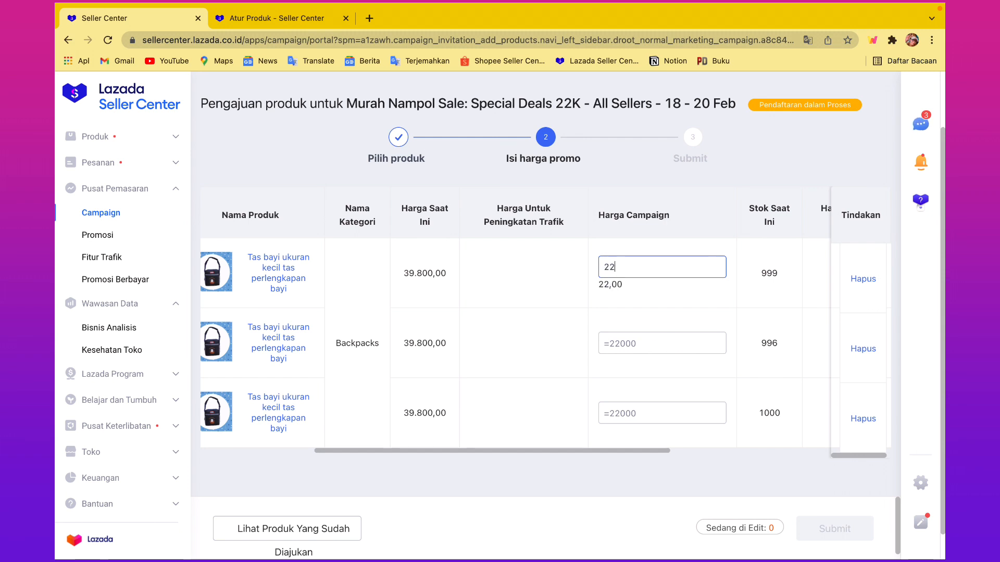
{"action": "type", "text": "000"}
{"action": "left_click", "coordinate": [634, 346]}
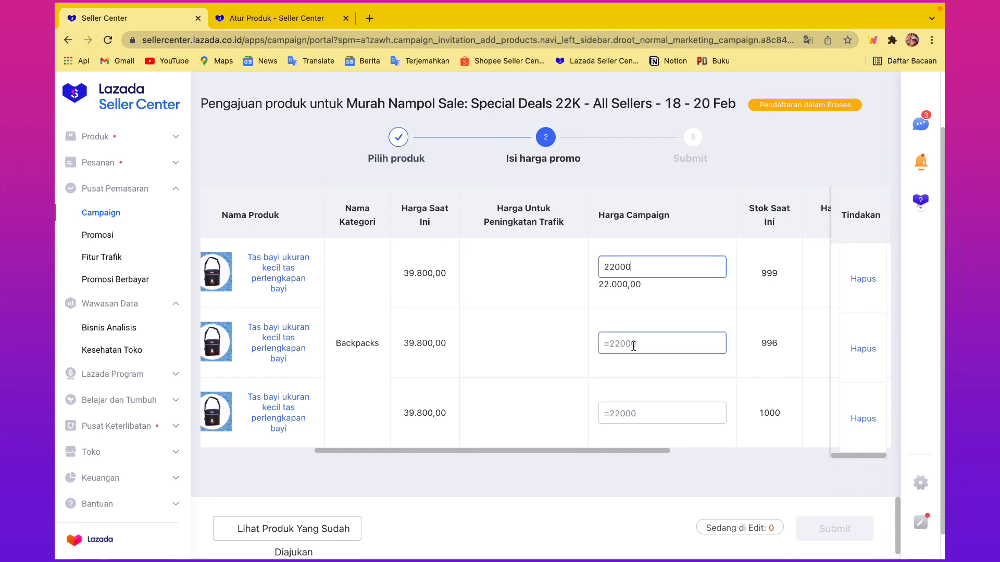
{"action": "type", "text": "22"}
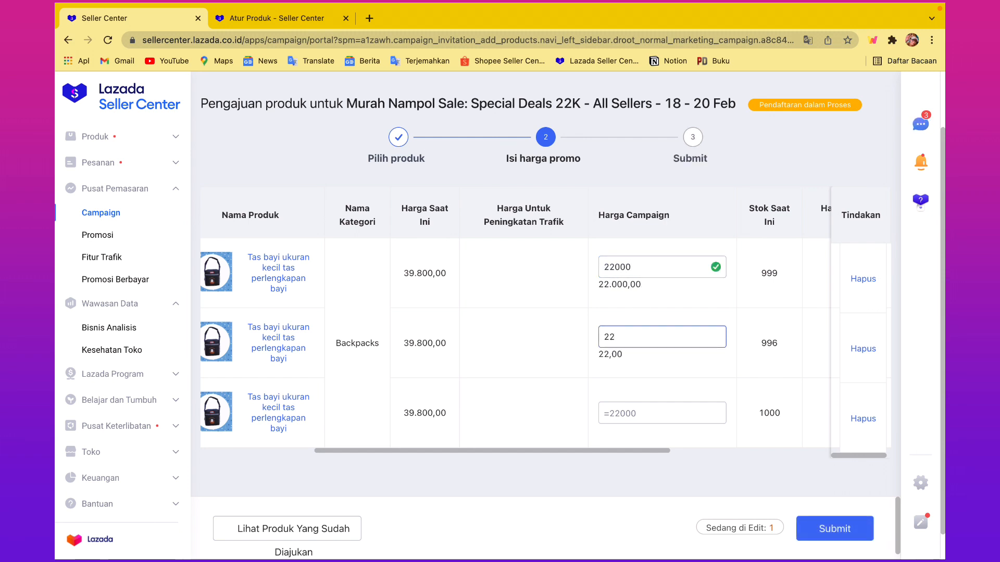
{"action": "type", "text": "000"}
{"action": "left_click", "coordinate": [632, 411]}
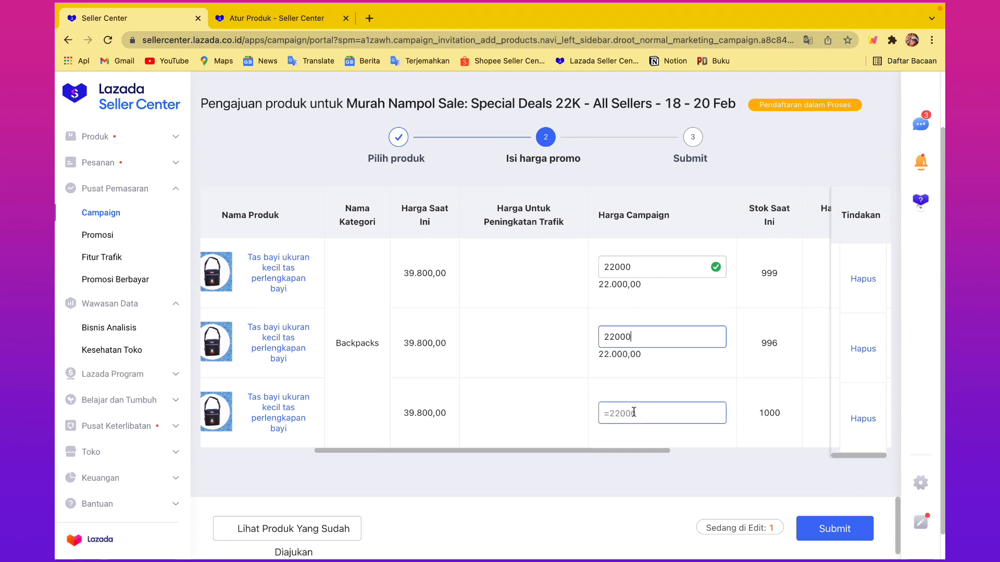
{"action": "type", "text": "22000"}
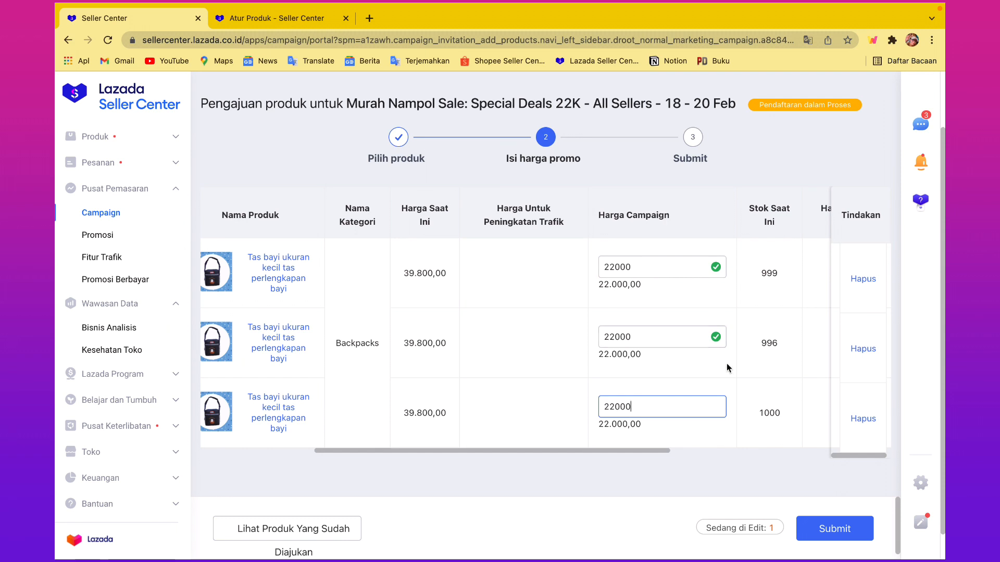
{"action": "left_click", "coordinate": [747, 391]}
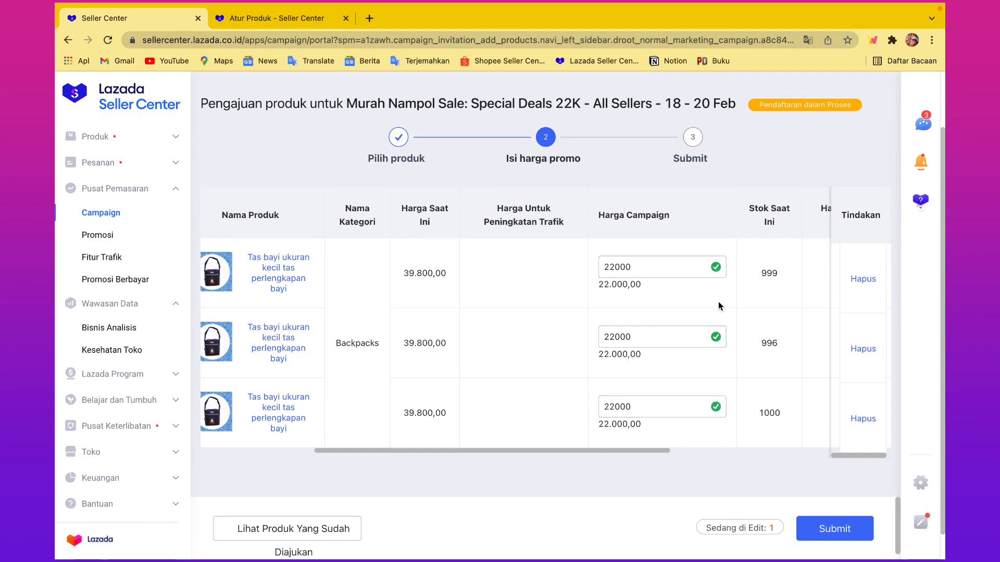
- Try a campaign price of 24000 for the TT26Cn-Coklat variant, and set it back to 22000
{"action": "left_click", "coordinate": [640, 269]}
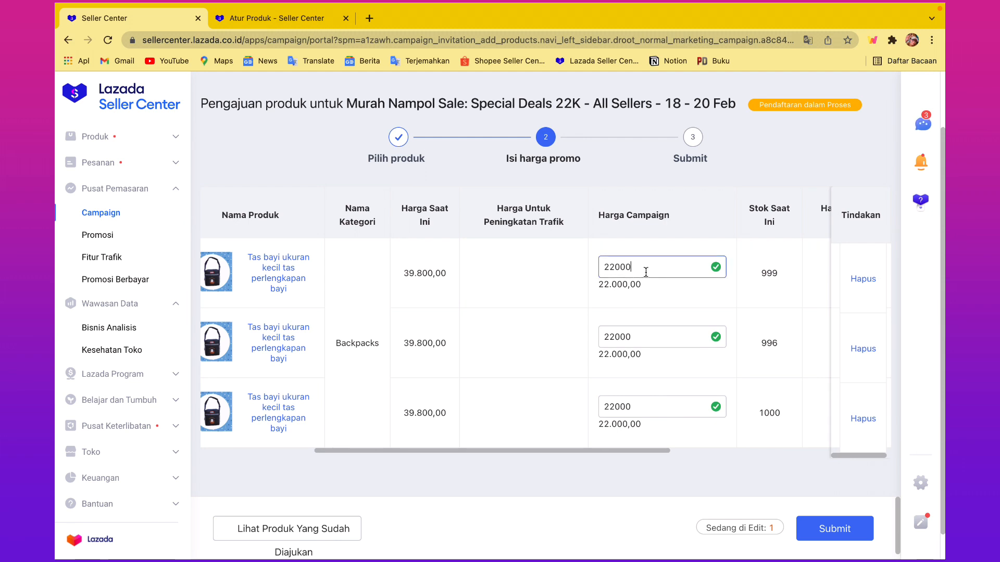
{"action": "key", "text": "BackSpace"}
{"action": "key", "text": "BackSpace"}
{"action": "key", "text": "BackSpace"}
{"action": "key", "text": "BackSpace"}
{"action": "key", "text": "BackSpace"}
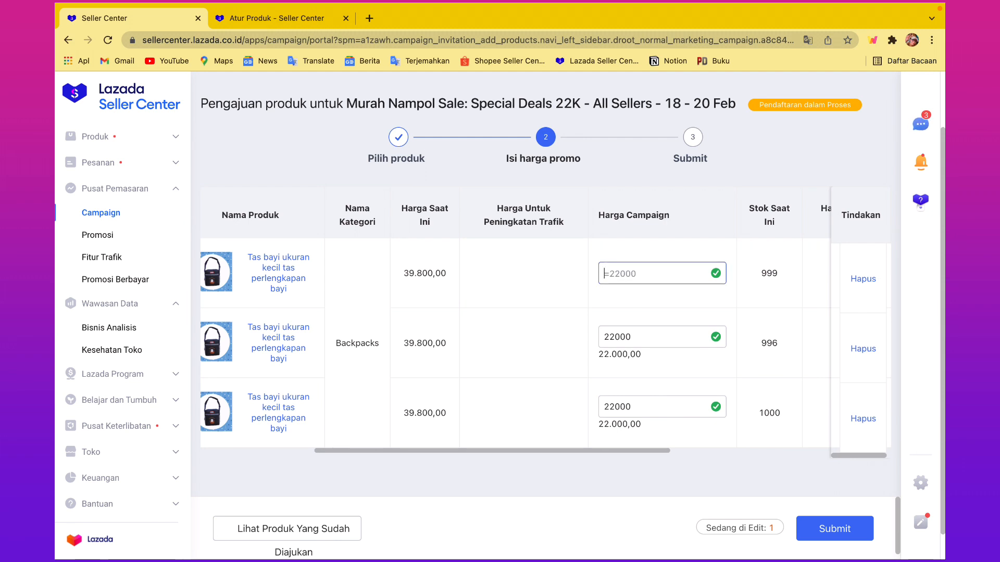
{"action": "type", "text": "2"}
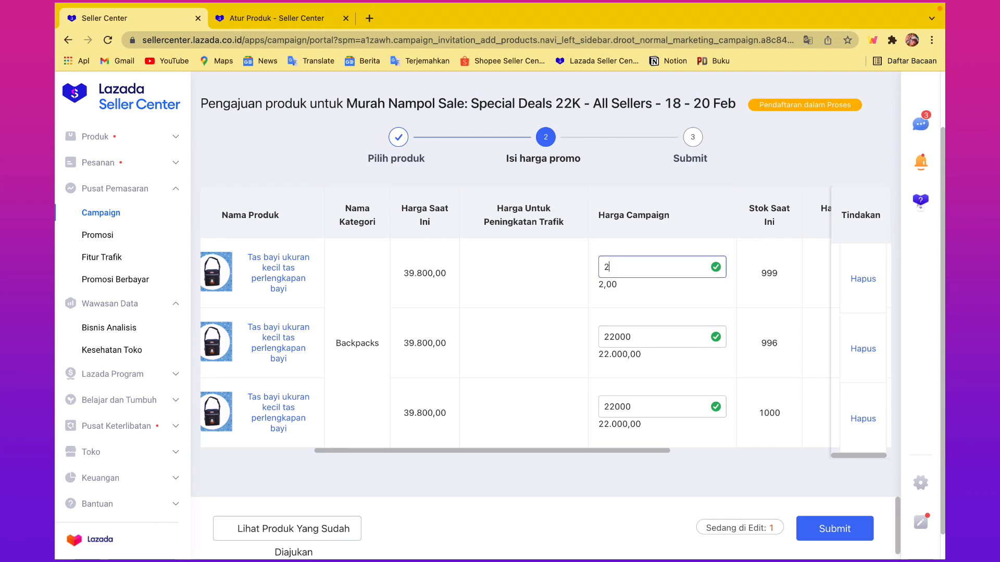
{"action": "type", "text": "4000"}
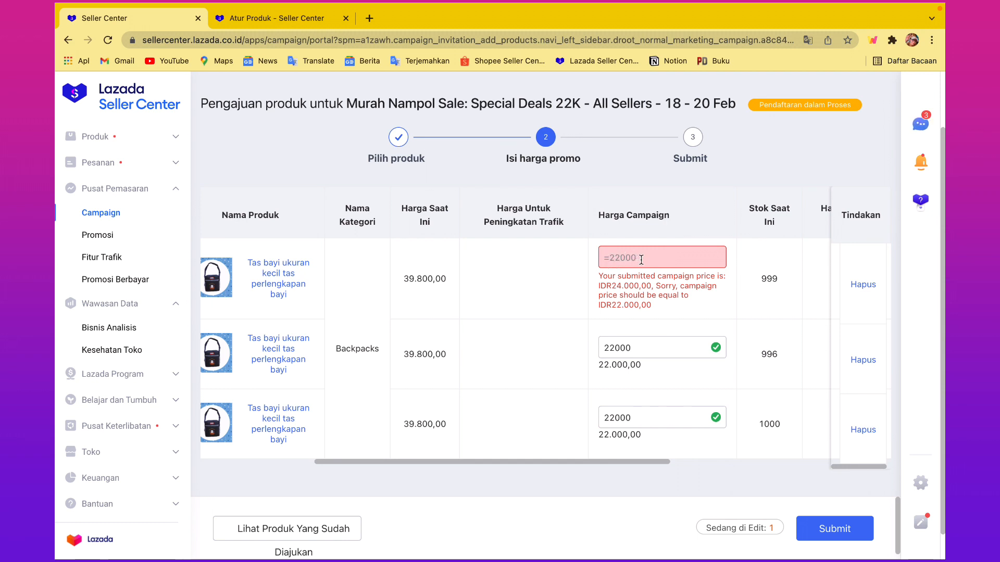
{"action": "type", "text": "22000"}
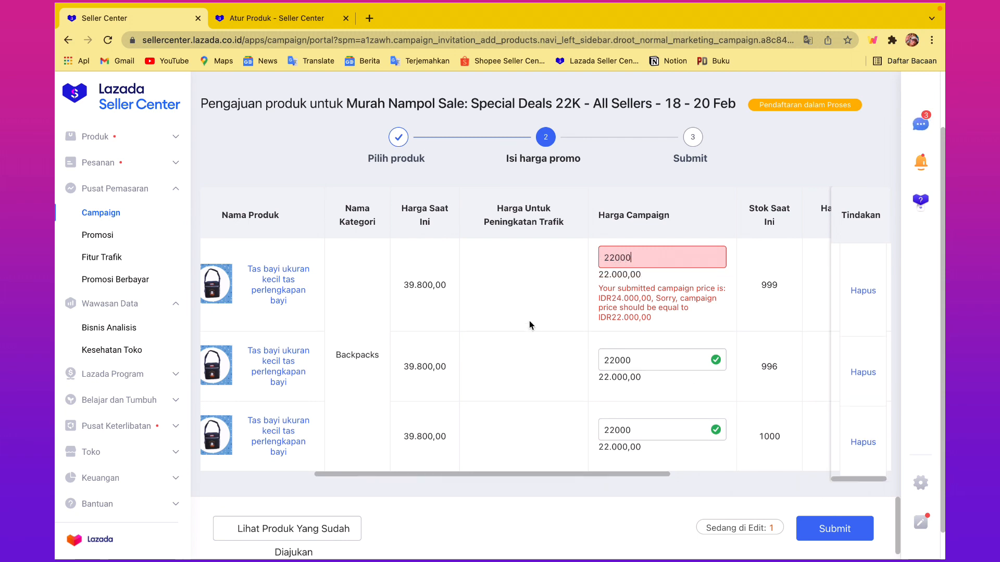
- From the available platform campaigns (Campaign Tersedia), open "Pesta Gajian Sale: Promosi Harga - Semua Seller - 25 s/d 28 Februari" for joining
{"action": "scroll", "coordinate": [529, 320], "scroll_direction": "up", "scroll_amount": 1}
{"action": "scroll", "coordinate": [529, 321], "scroll_direction": "left", "scroll_amount": 2}
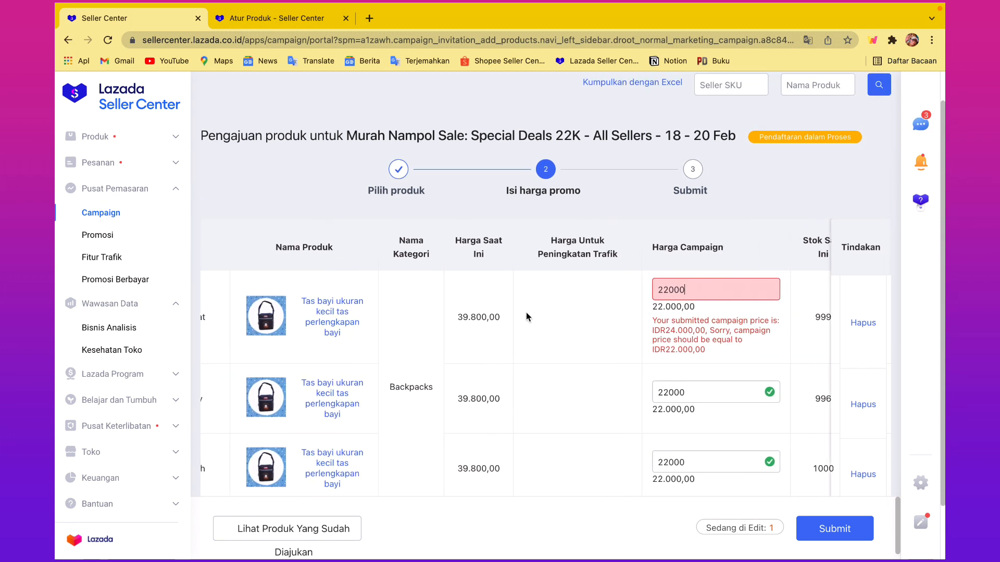
{"action": "scroll", "coordinate": [526, 317], "scroll_direction": "left", "scroll_amount": 1}
{"action": "scroll", "coordinate": [356, 308], "scroll_direction": "left", "scroll_amount": 3}
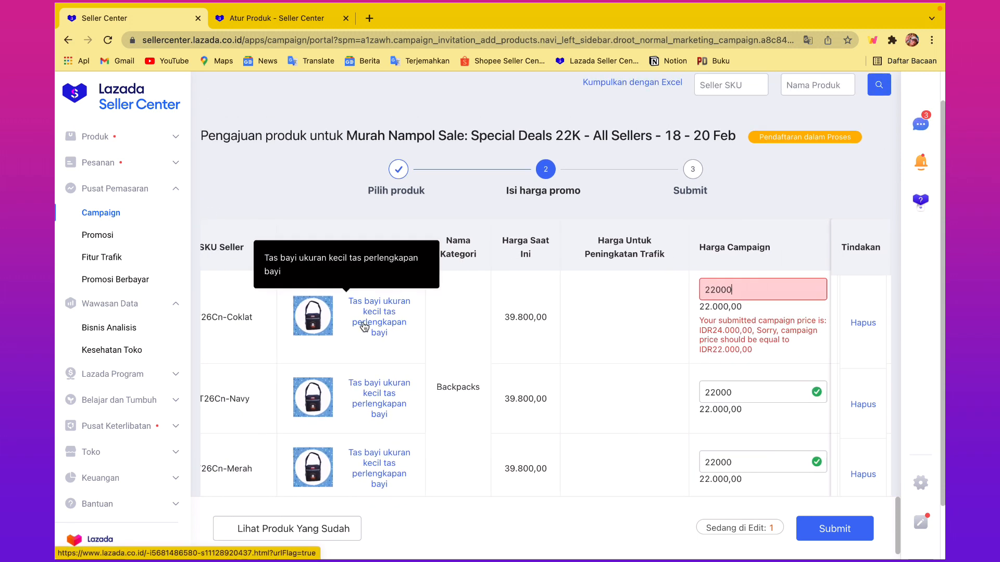
{"action": "left_click", "coordinate": [120, 217]}
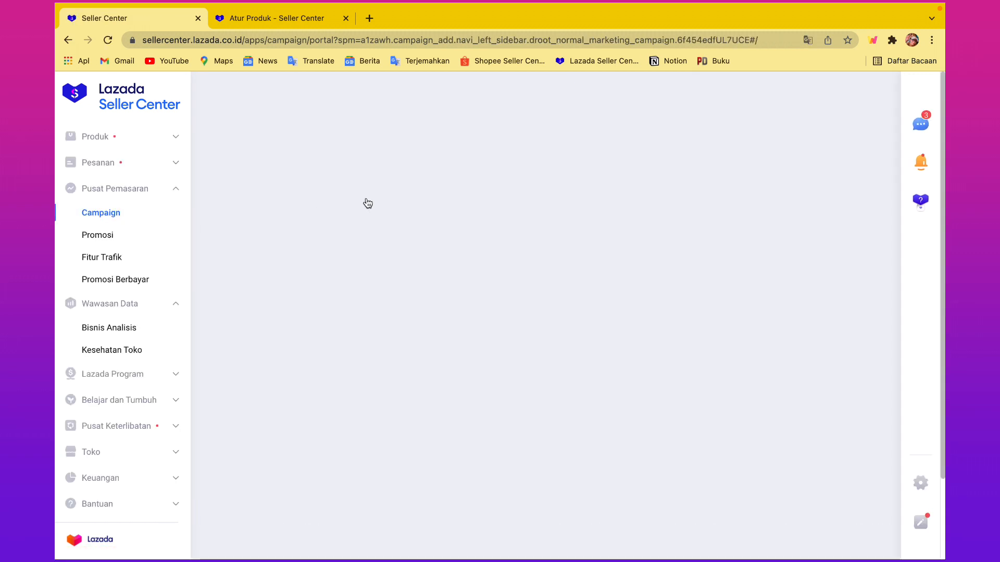
{"action": "left_click", "coordinate": [357, 218]}
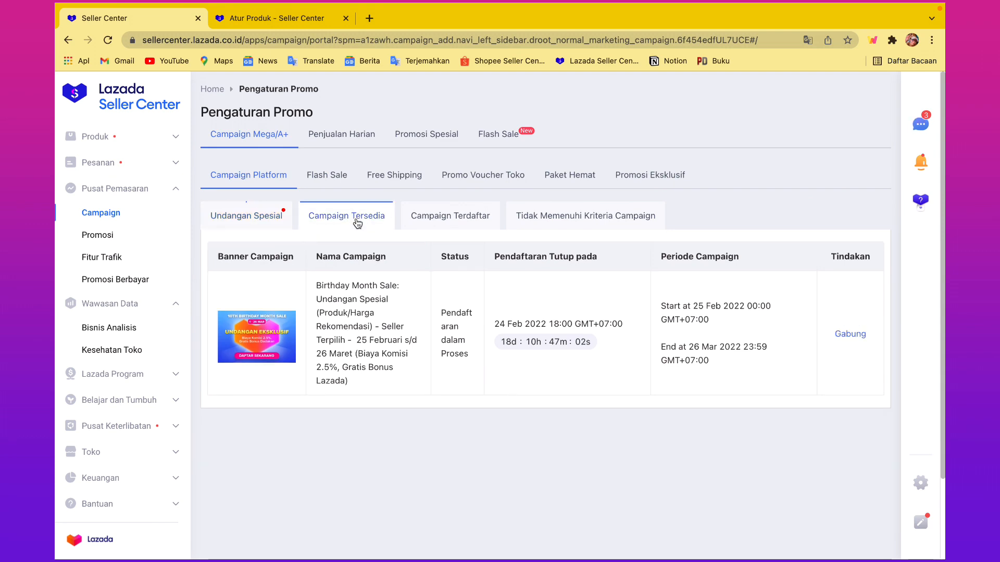
{"action": "scroll", "coordinate": [627, 361], "scroll_direction": "down", "scroll_amount": 2}
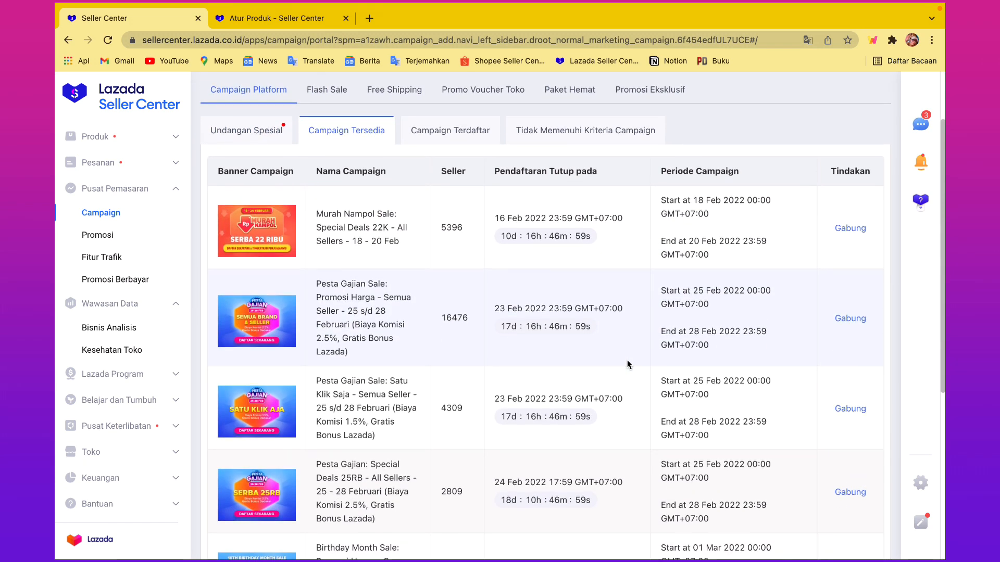
{"action": "scroll", "coordinate": [627, 360], "scroll_direction": "down", "scroll_amount": 3}
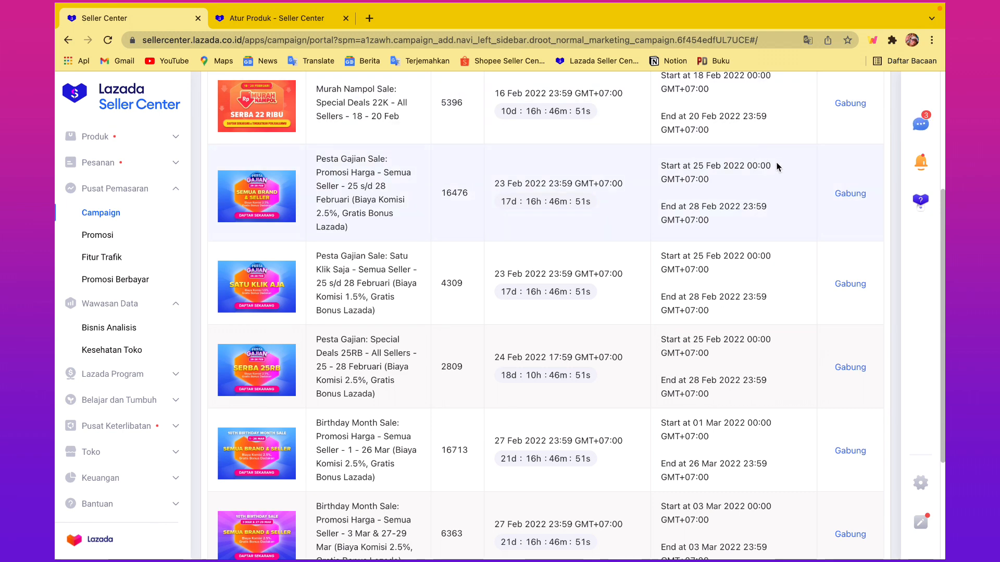
{"action": "left_click", "coordinate": [850, 194]}
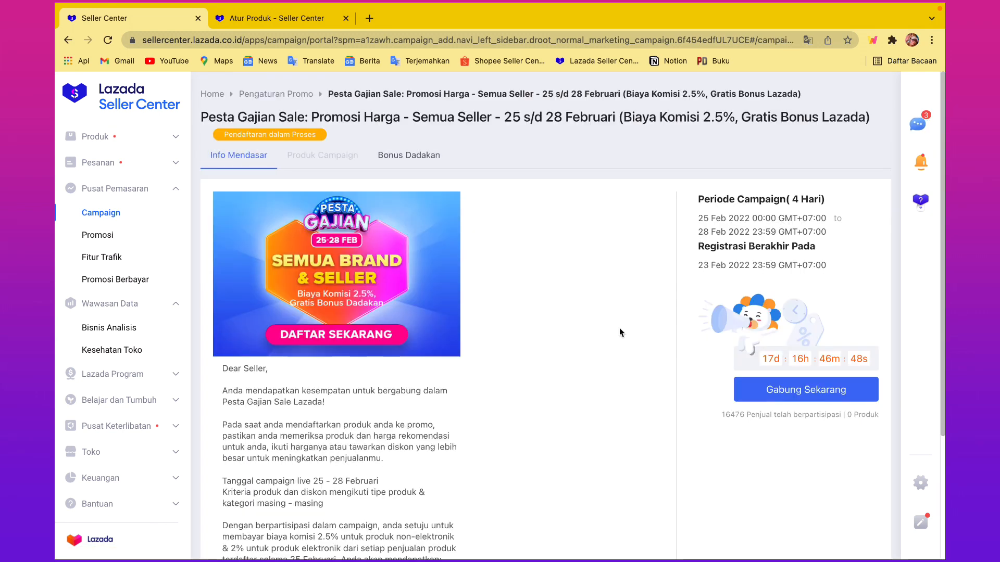
- Join the Pesta Gajian Sale by agreeing to its conditions, and save the copy-over of campaign products to the 5.5 Sale
{"action": "left_click", "coordinate": [816, 390]}
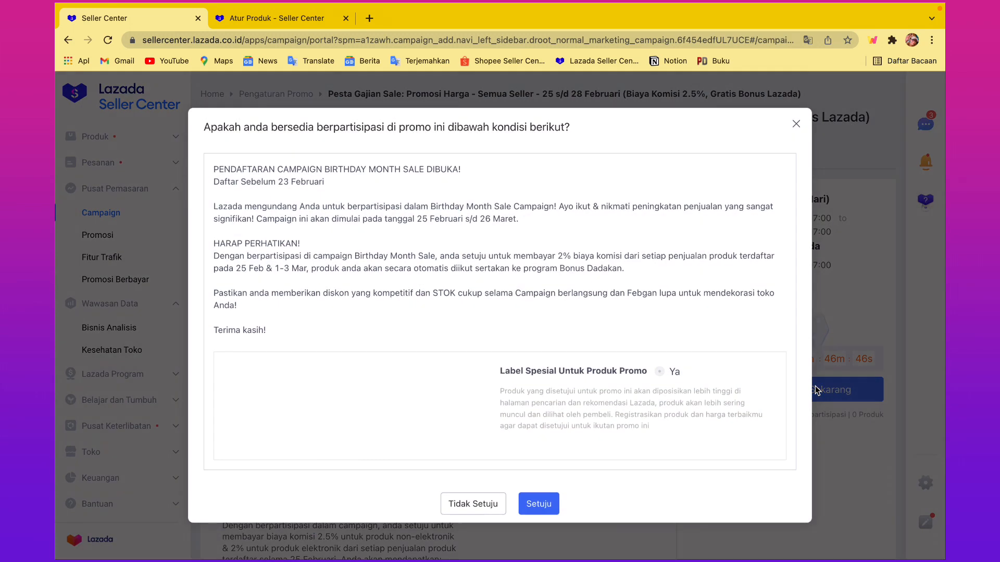
{"action": "left_click", "coordinate": [545, 504]}
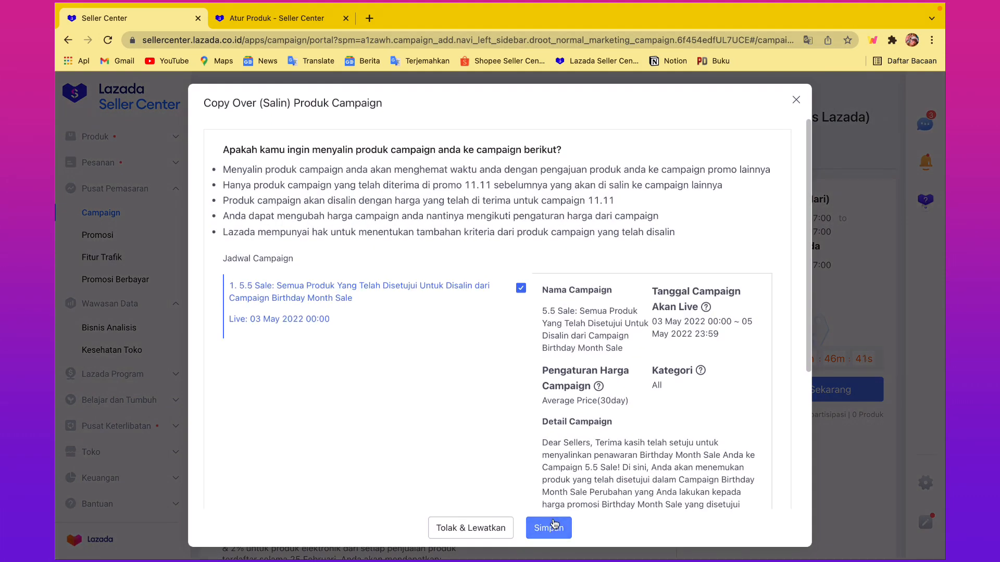
{"action": "left_click", "coordinate": [550, 527]}
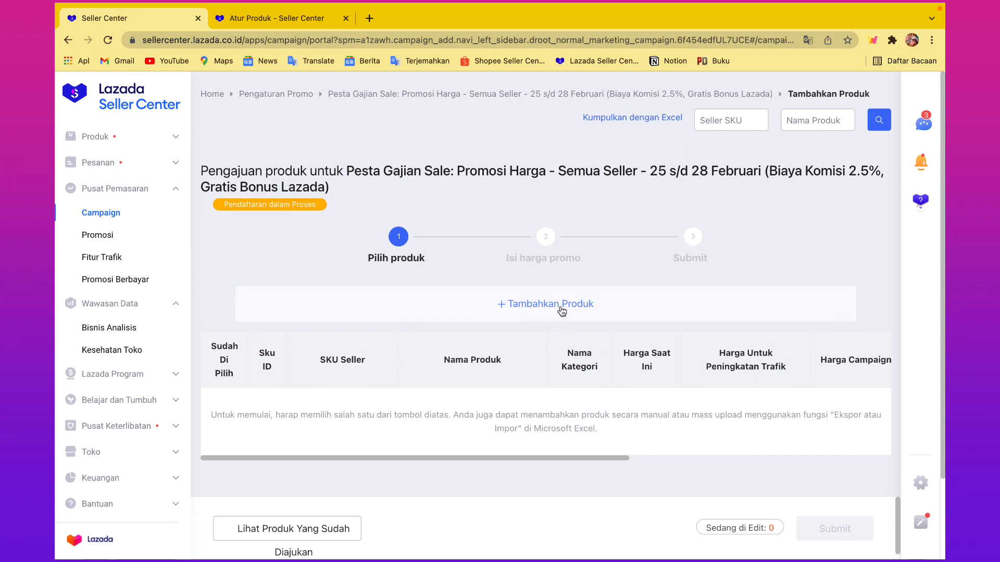
- Open the product picker for the Pesta Gajian Sale and select all products on its first page
{"action": "left_click", "coordinate": [561, 308]}
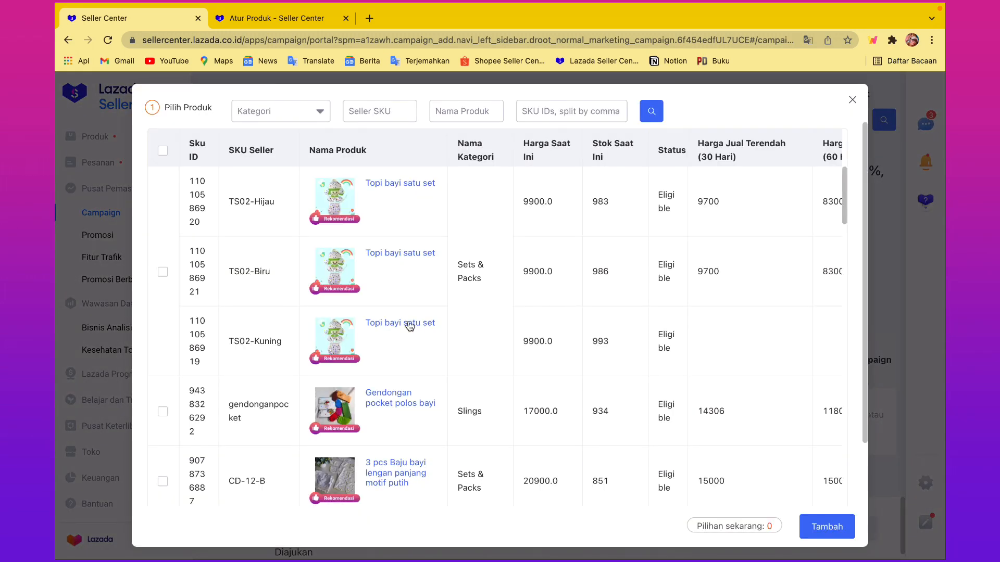
{"action": "scroll", "coordinate": [410, 326], "scroll_direction": "down", "scroll_amount": 5}
{"action": "scroll", "coordinate": [410, 327], "scroll_direction": "down", "scroll_amount": 20}
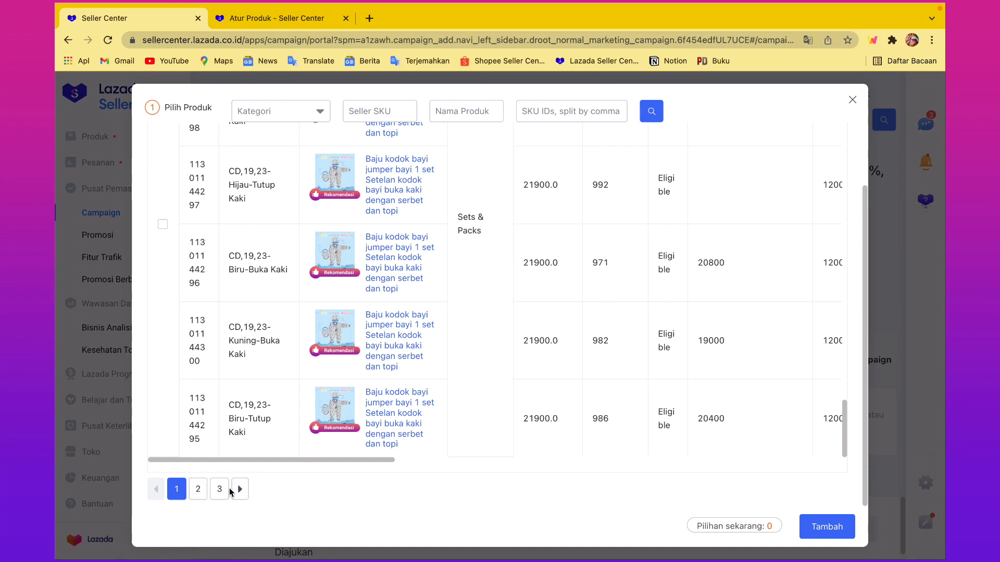
{"action": "scroll", "coordinate": [213, 327], "scroll_direction": "up", "scroll_amount": 10}
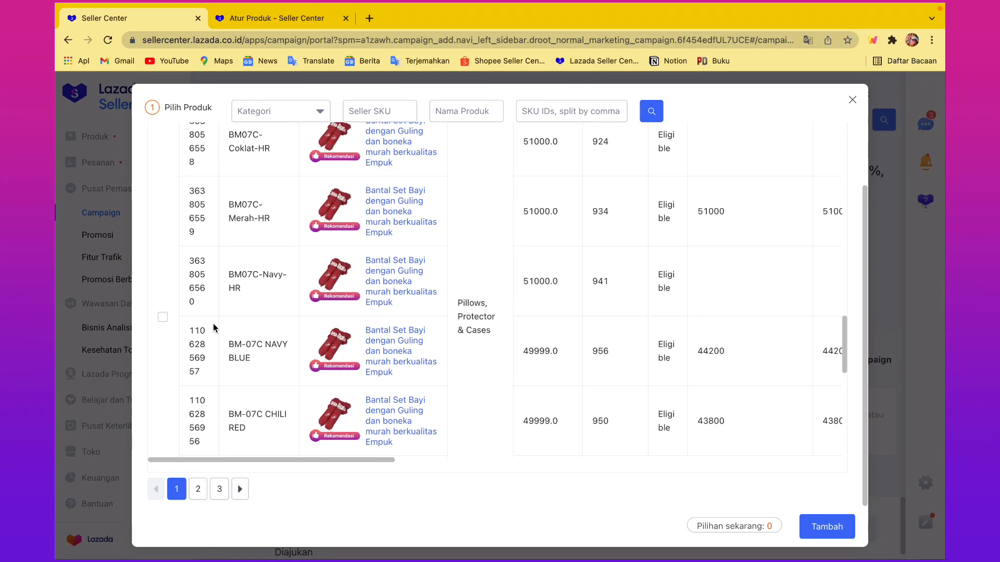
{"action": "scroll", "coordinate": [214, 327], "scroll_direction": "up", "scroll_amount": 5}
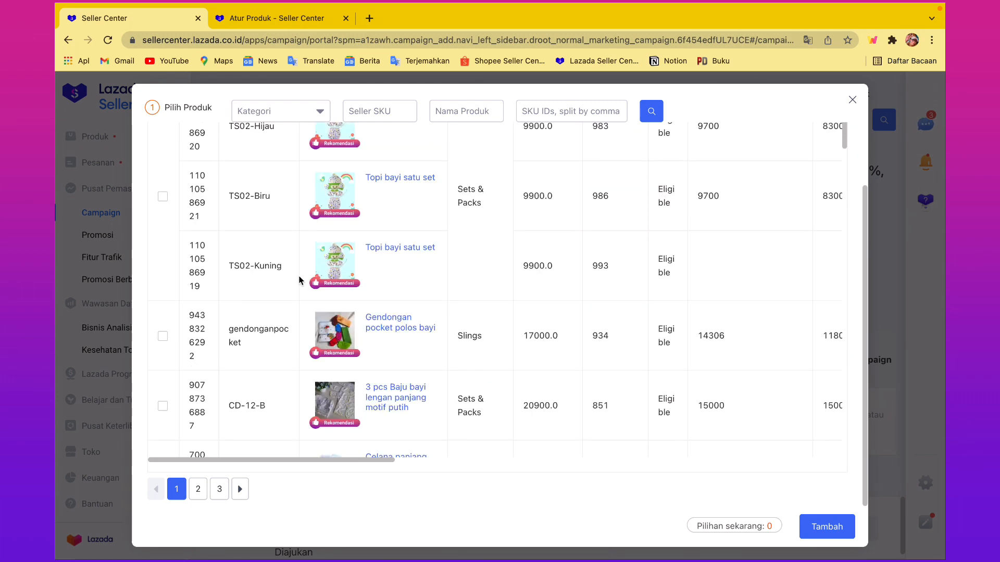
{"action": "scroll", "coordinate": [299, 280], "scroll_direction": "up", "scroll_amount": 2}
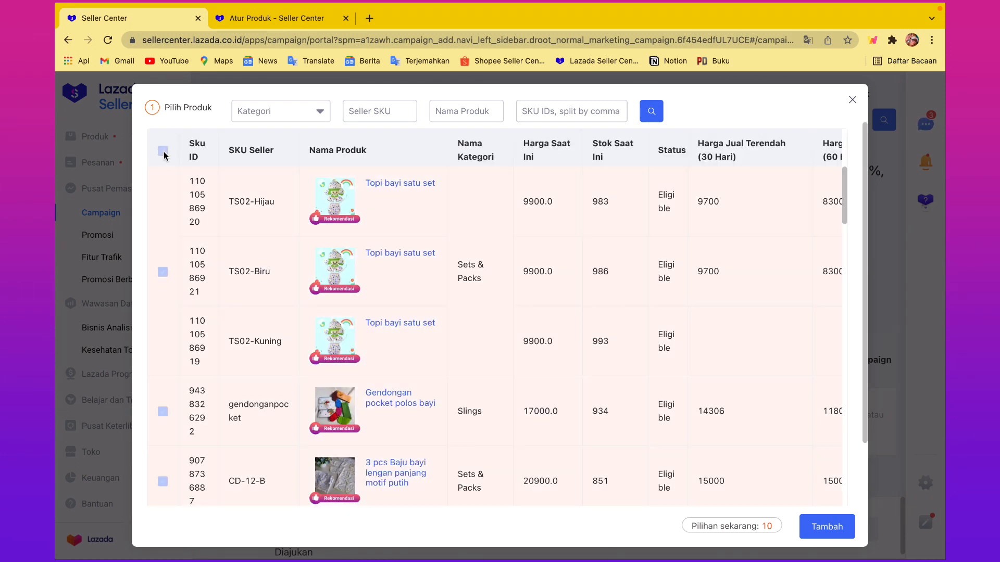
{"action": "left_click", "coordinate": [163, 151]}
{"action": "scroll", "coordinate": [292, 279], "scroll_direction": "down", "scroll_amount": 5}
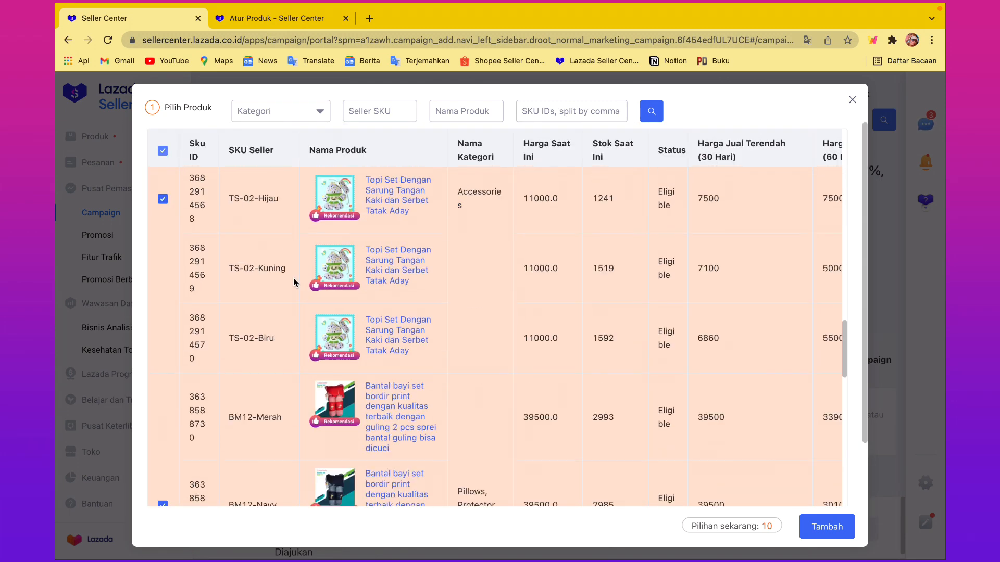
{"action": "scroll", "coordinate": [293, 279], "scroll_direction": "down", "scroll_amount": 10}
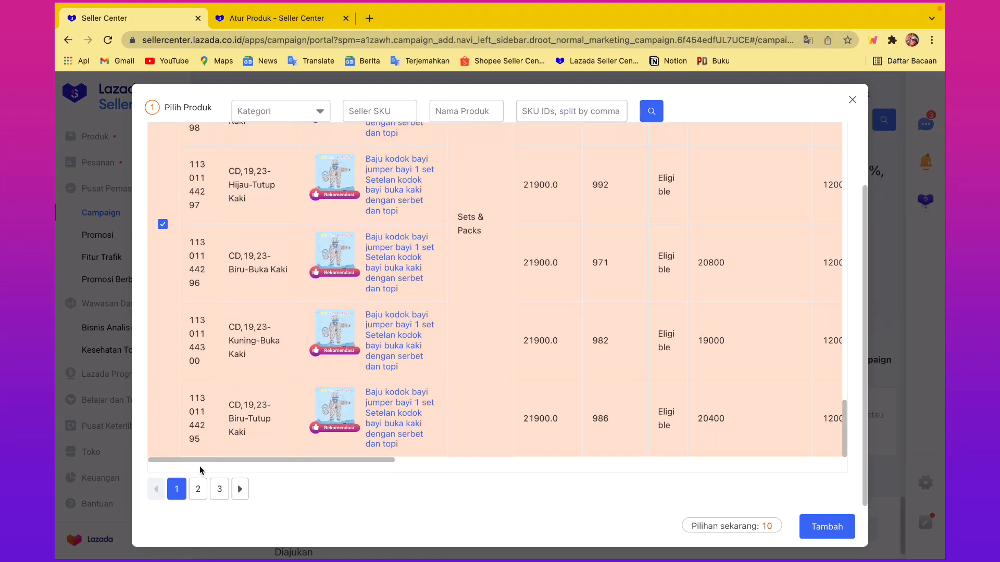
- Select all products on the picker's second page too, and add the whole selection to the campaign
{"action": "left_click", "coordinate": [198, 488]}
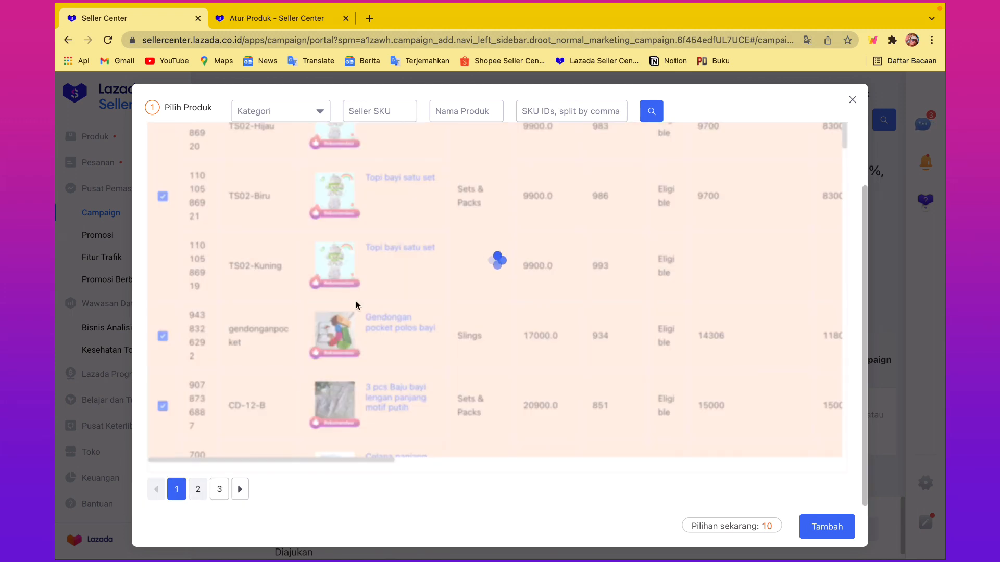
{"action": "scroll", "coordinate": [300, 254], "scroll_direction": "up", "scroll_amount": 5}
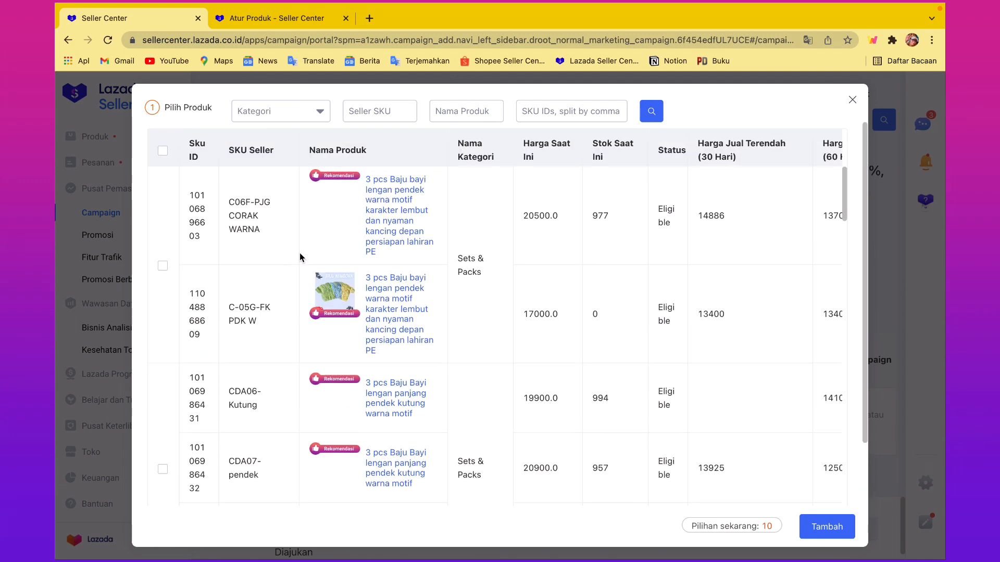
{"action": "left_click", "coordinate": [162, 151]}
{"action": "scroll", "coordinate": [392, 350], "scroll_direction": "down", "scroll_amount": 20}
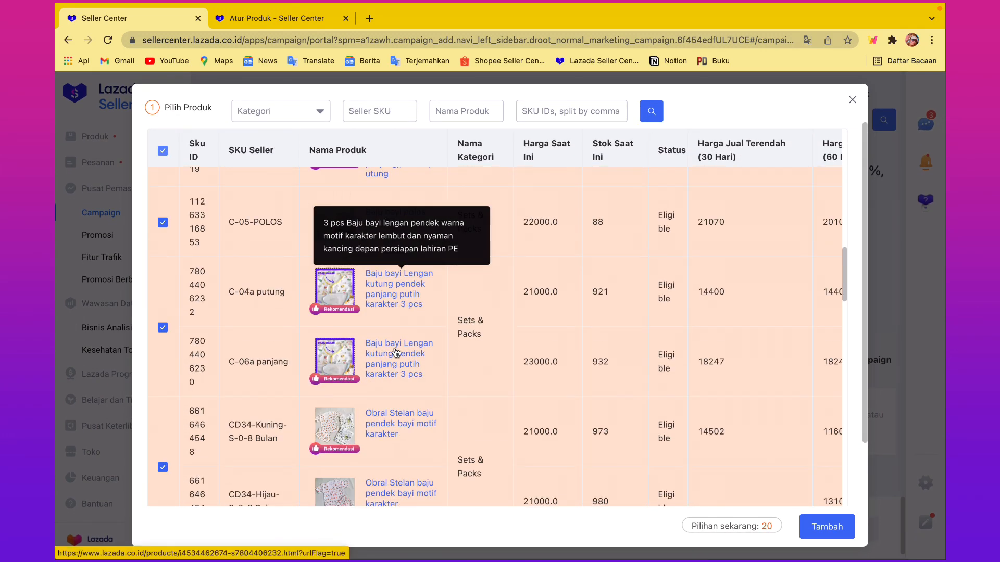
{"action": "scroll", "coordinate": [397, 352], "scroll_direction": "down", "scroll_amount": 2}
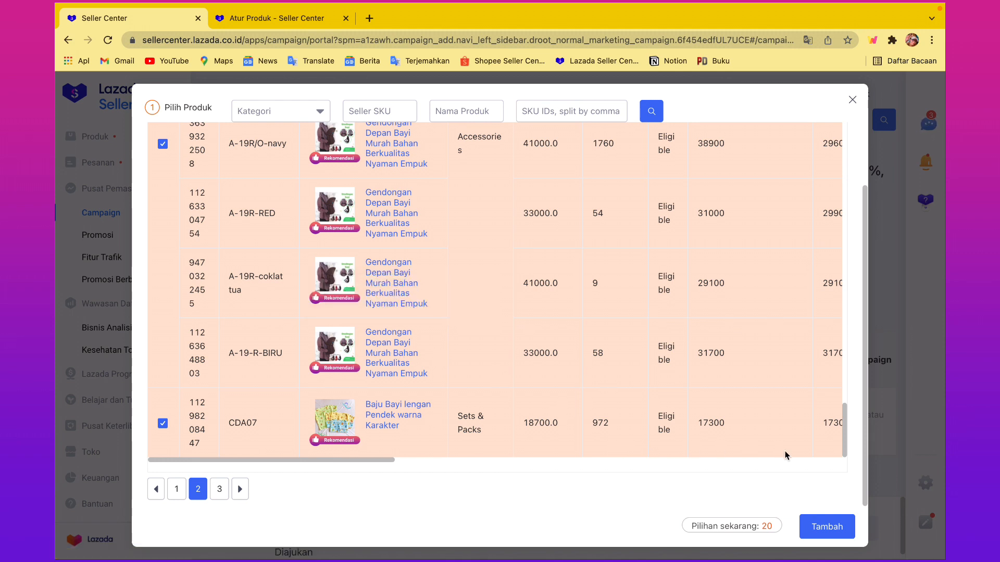
{"action": "left_click", "coordinate": [834, 526]}
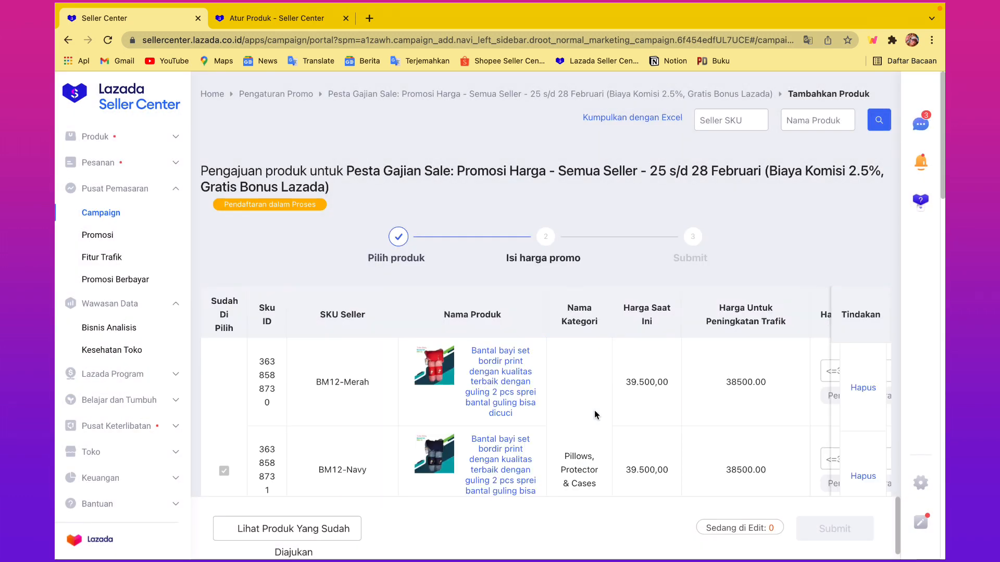
- Try a campaign price (Harga Campaign) of 38700 for the BM12-Merah pillow set, and clear it again
{"action": "scroll", "coordinate": [747, 361], "scroll_direction": "down", "scroll_amount": 2}
{"action": "scroll", "coordinate": [747, 361], "scroll_direction": "down", "scroll_amount": 2}
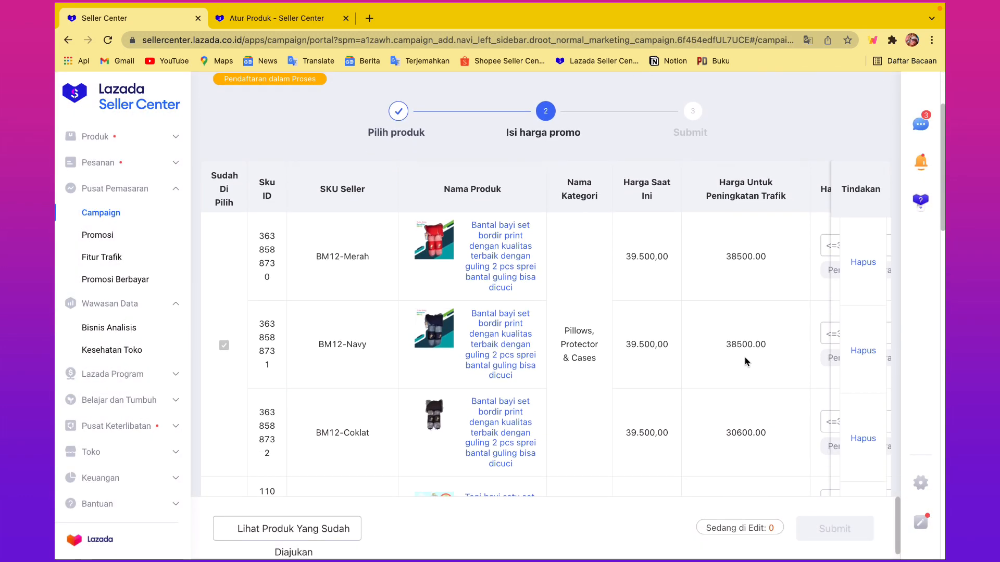
{"action": "scroll", "coordinate": [746, 359], "scroll_direction": "right", "scroll_amount": 3}
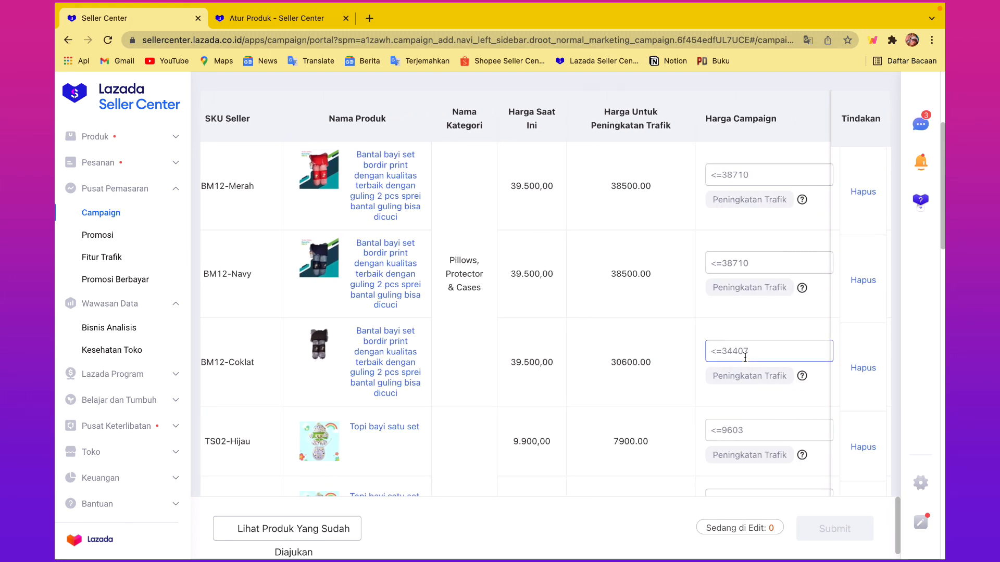
{"action": "scroll", "coordinate": [745, 358], "scroll_direction": "right", "scroll_amount": 2}
{"action": "scroll", "coordinate": [740, 359], "scroll_direction": "up", "scroll_amount": 2}
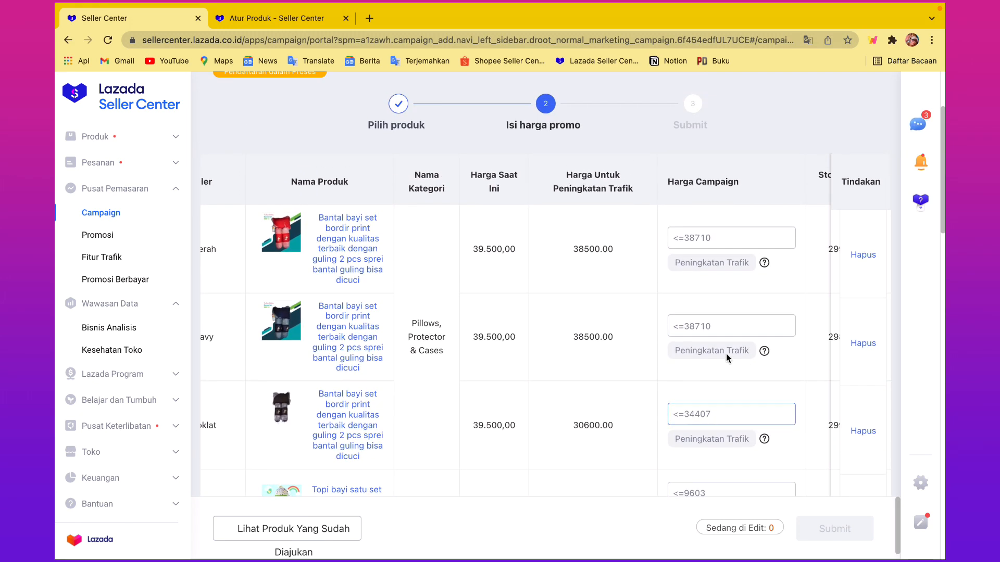
{"action": "scroll", "coordinate": [599, 293], "scroll_direction": "up", "scroll_amount": 1}
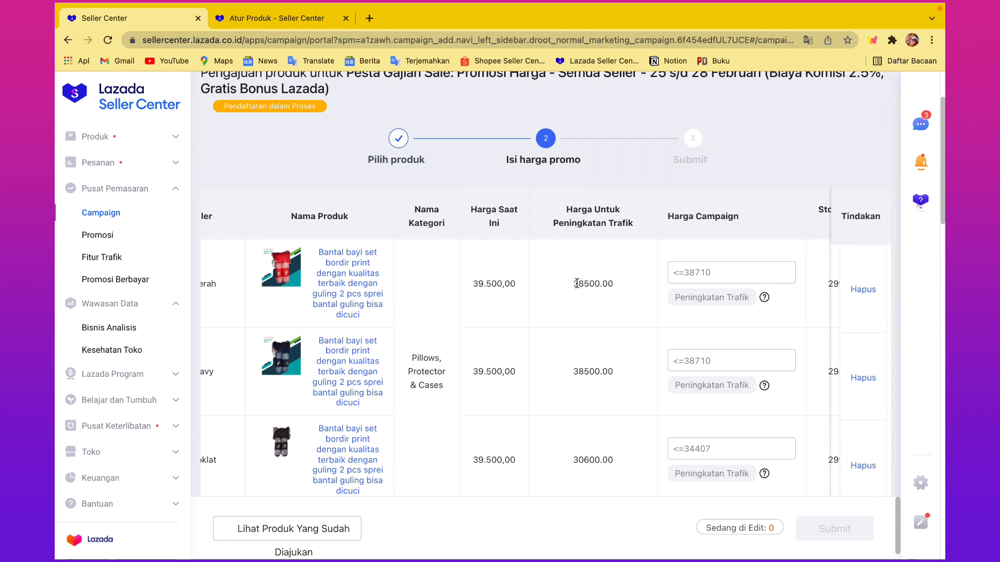
{"action": "left_click", "coordinate": [703, 270]}
{"action": "type", "text": "38700"}
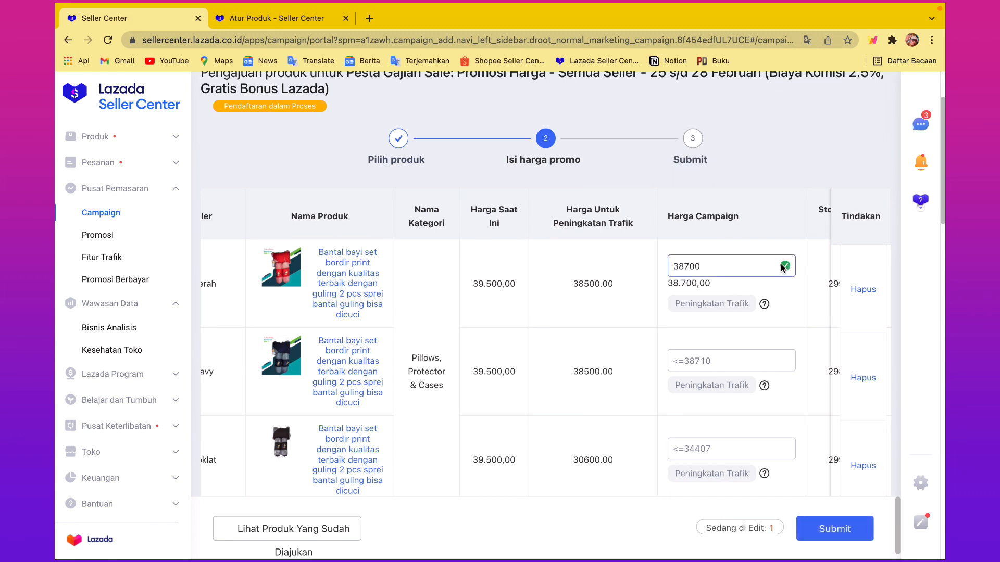
{"action": "key", "text": "BackSpace"}
{"action": "key", "text": "BackSpace"}
{"action": "key", "text": "BackSpace"}
{"action": "key", "text": "BackSpace"}
{"action": "key", "text": "BackSpace"}
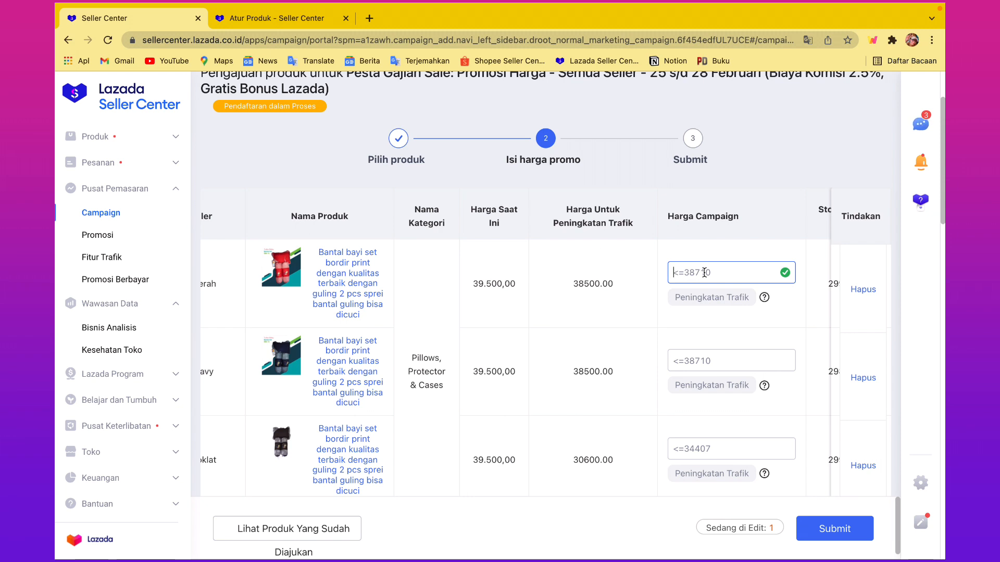
- Set the campaign price to 38500 for both the BM12-Merah and BM12-Navy pillow set variants
{"action": "type", "text": "385"}
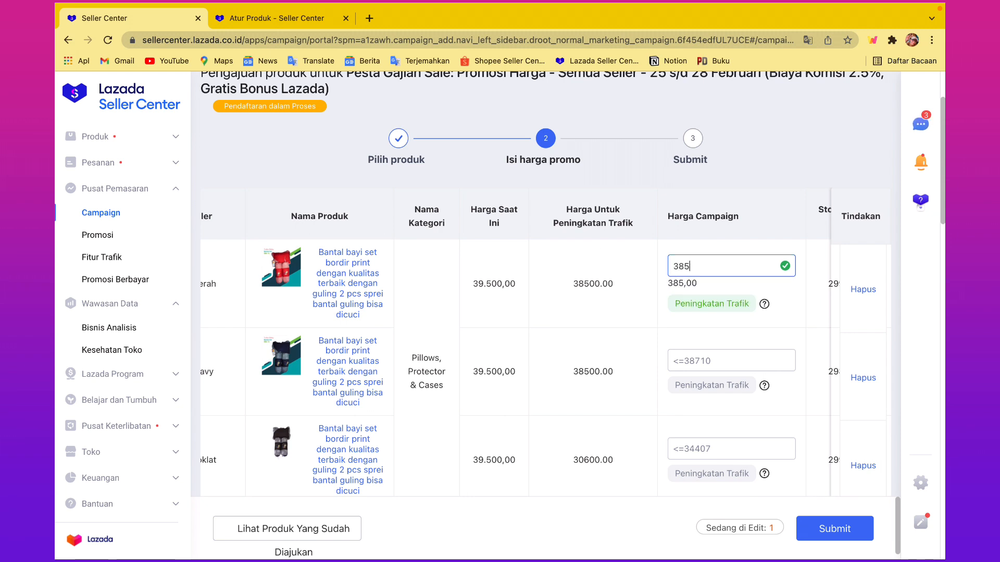
{"action": "type", "text": "00"}
{"action": "left_click", "coordinate": [708, 300]}
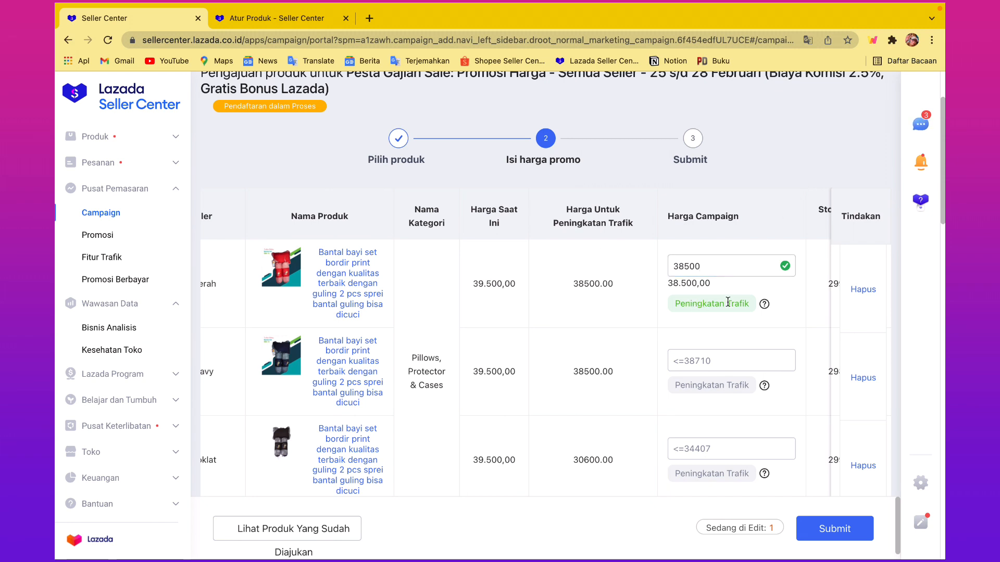
{"action": "scroll", "coordinate": [728, 302], "scroll_direction": "down", "scroll_amount": 1}
{"action": "left_click", "coordinate": [727, 302]}
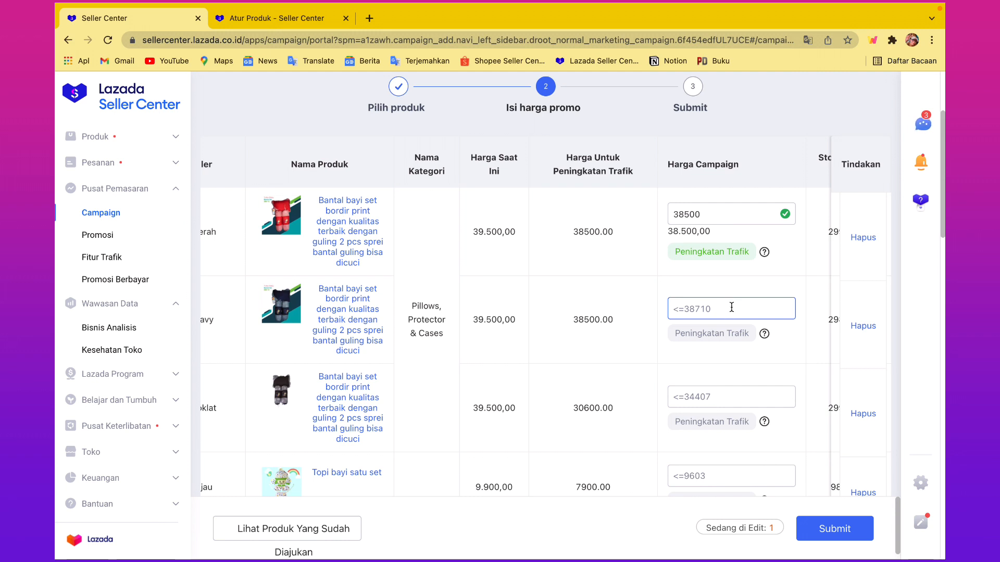
{"action": "scroll", "coordinate": [731, 308], "scroll_direction": "down", "scroll_amount": 1}
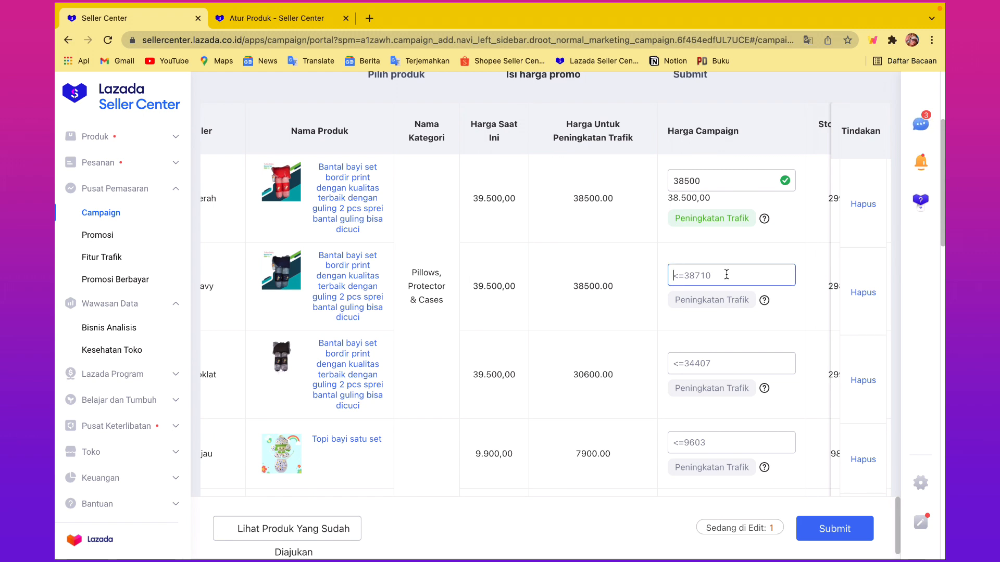
{"action": "type", "text": "38500"}
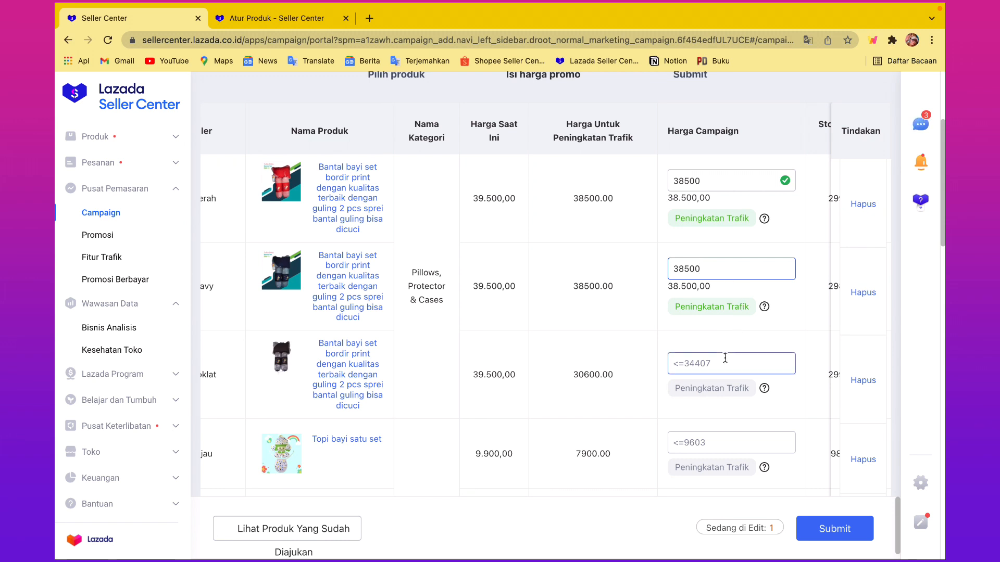
- Compare the seller SKUs, traffic-boost prices and campaign price limits of the three BM12 pillow set variants
{"action": "left_click", "coordinate": [725, 358]}
{"action": "scroll", "coordinate": [727, 360], "scroll_direction": "down", "scroll_amount": 2}
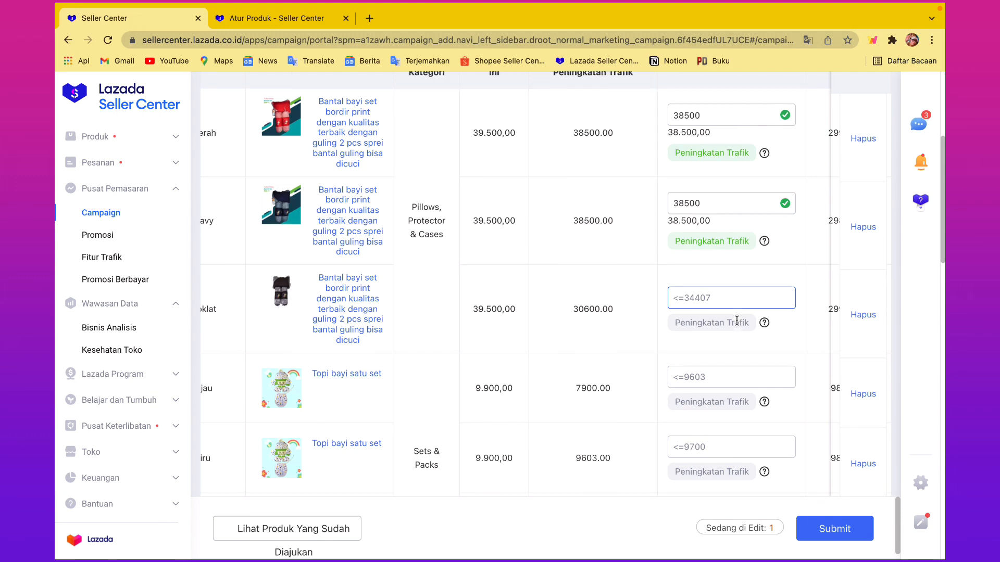
{"action": "scroll", "coordinate": [737, 323], "scroll_direction": "up", "scroll_amount": 1}
{"action": "scroll", "coordinate": [737, 320], "scroll_direction": "left", "scroll_amount": 3}
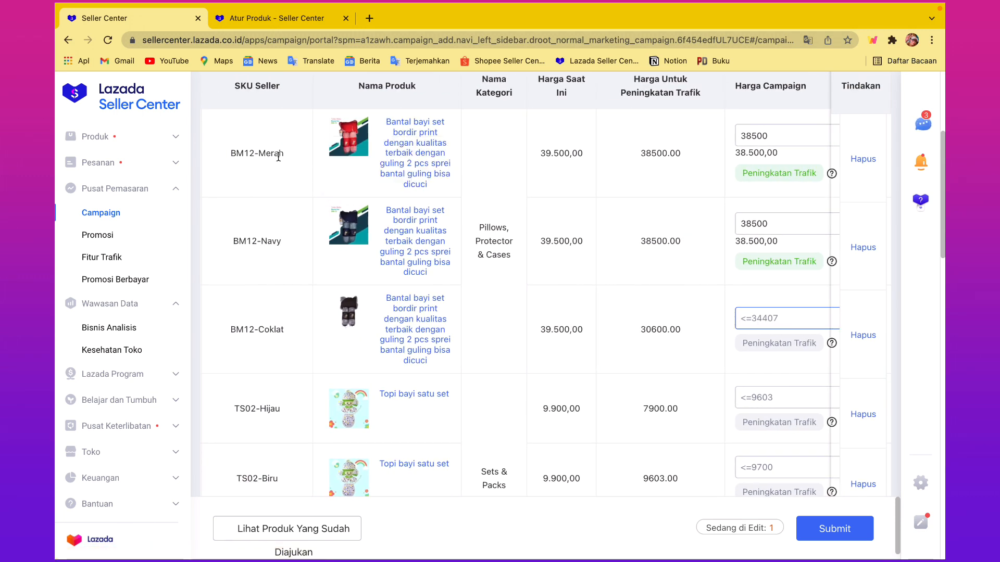
{"action": "scroll", "coordinate": [285, 335], "scroll_direction": "right", "scroll_amount": 2}
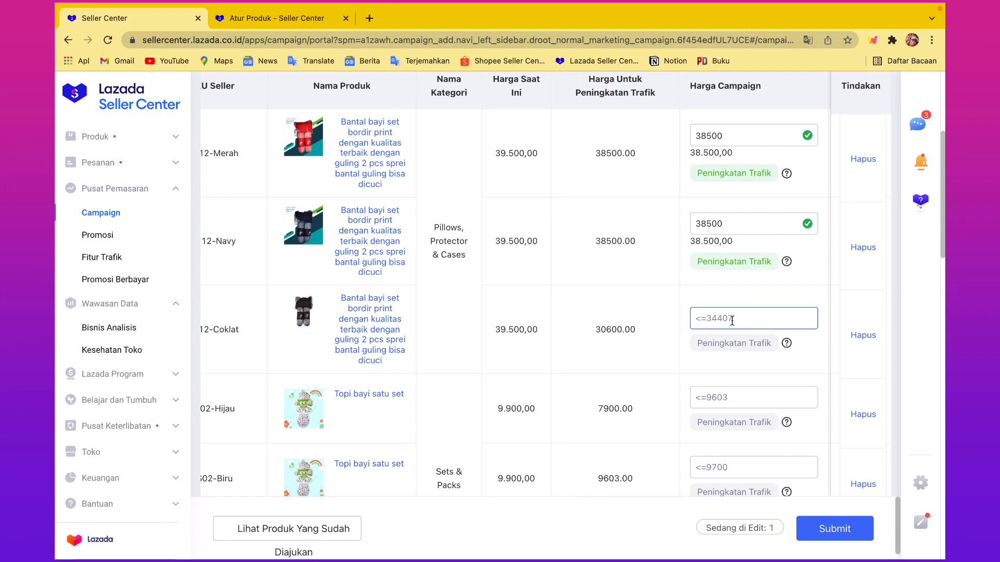
{"action": "scroll", "coordinate": [750, 367], "scroll_direction": "left", "scroll_amount": 2}
{"action": "scroll", "coordinate": [751, 367], "scroll_direction": "right", "scroll_amount": 2}
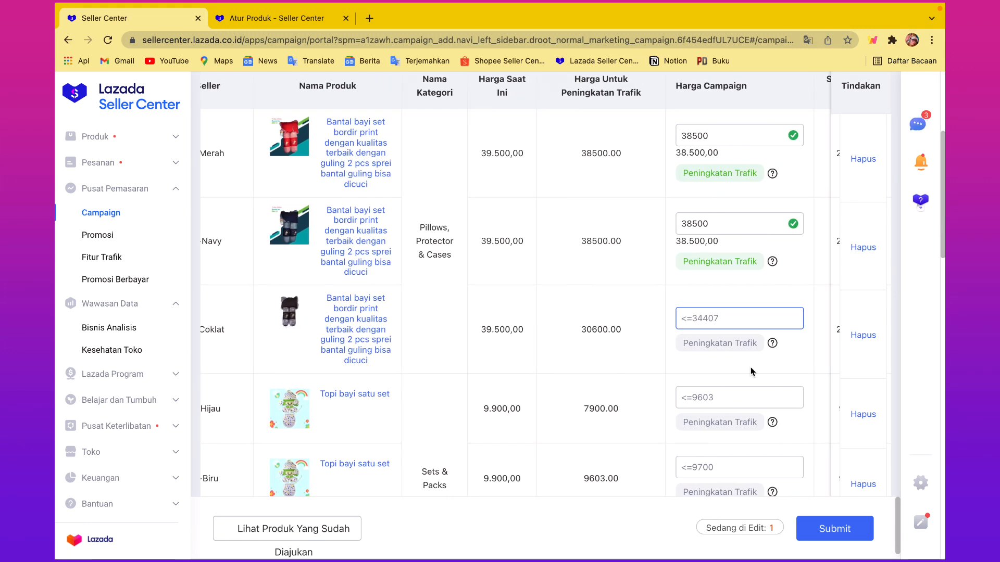
- Set the campaign price to 9600 for the TS02-Hijau variant of "Topi bayi satu set"
{"action": "scroll", "coordinate": [751, 367], "scroll_direction": "down", "scroll_amount": 2}
{"action": "left_click", "coordinate": [742, 346]}
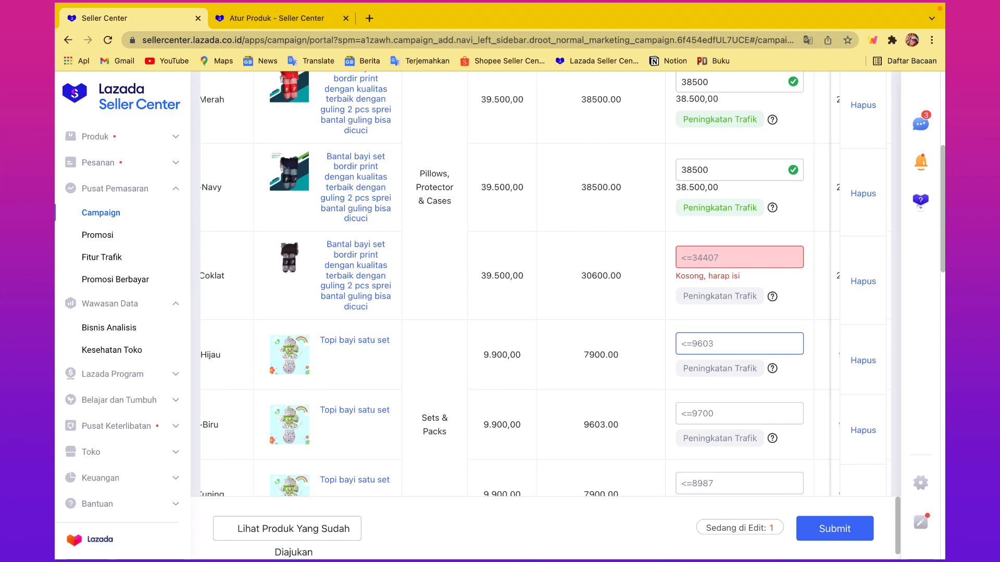
{"action": "type", "text": "9600"}
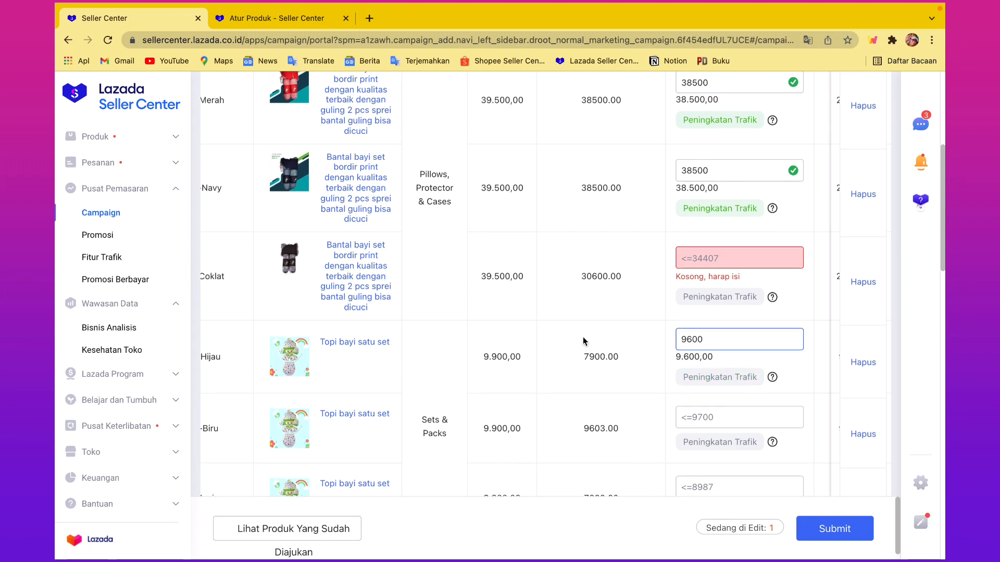
{"action": "scroll", "coordinate": [583, 339], "scroll_direction": "up", "scroll_amount": 2}
{"action": "scroll", "coordinate": [583, 341], "scroll_direction": "down", "scroll_amount": 2}
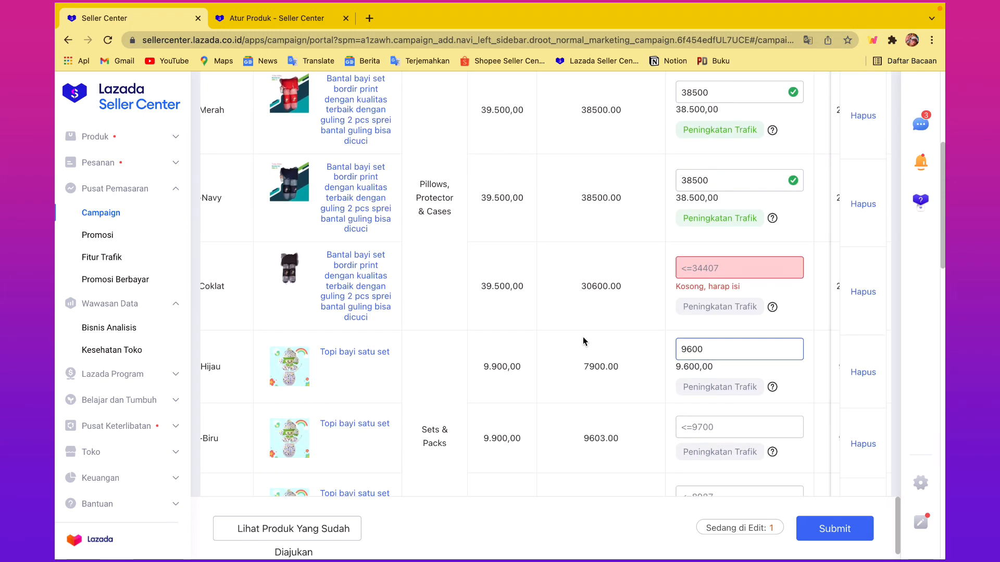
{"action": "left_click", "coordinate": [800, 325]}
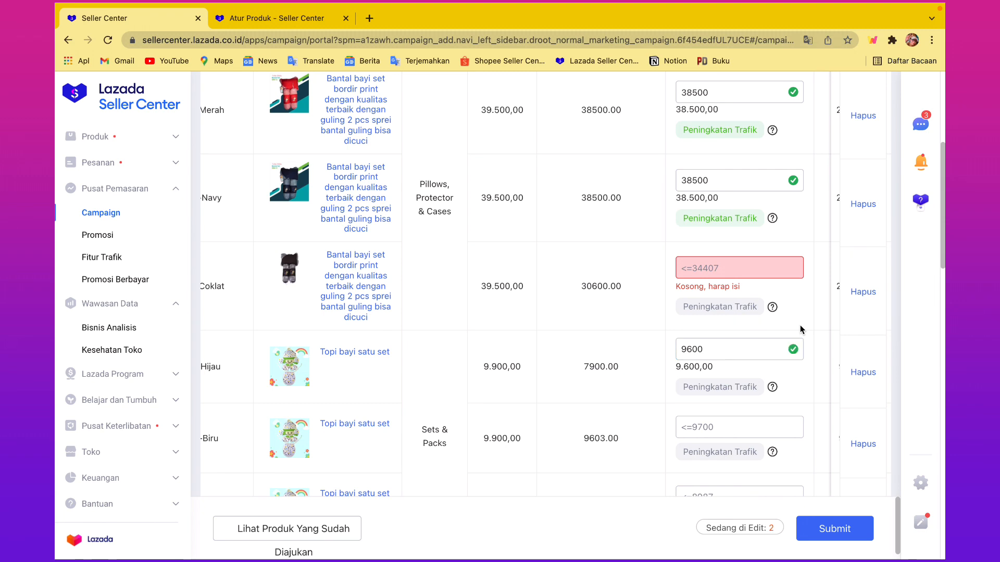
- Review the campaign price limits of the remaining added products through to the end of the list
{"action": "scroll", "coordinate": [781, 280], "scroll_direction": "down", "scroll_amount": 1}
{"action": "scroll", "coordinate": [781, 280], "scroll_direction": "down", "scroll_amount": 10}
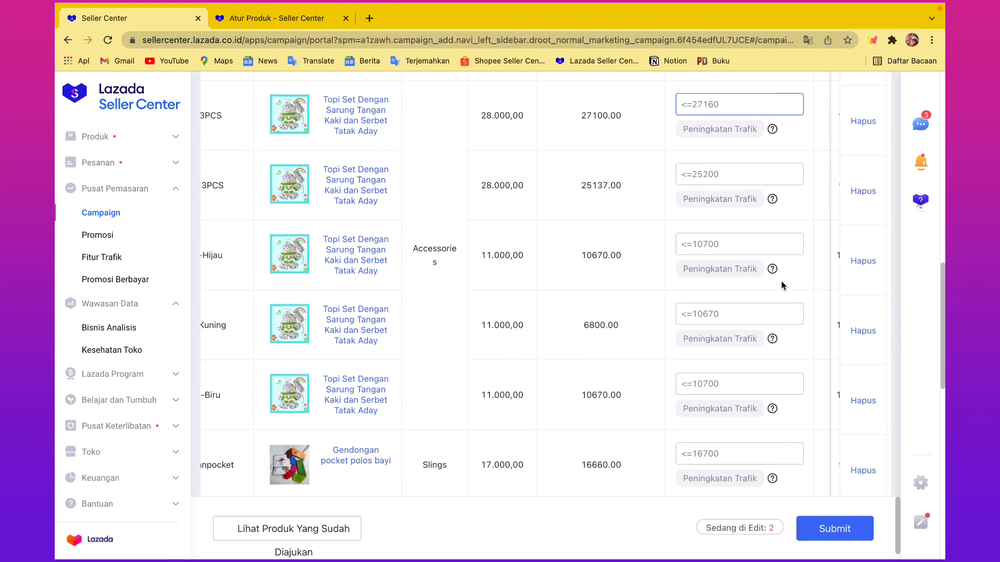
{"action": "scroll", "coordinate": [781, 280], "scroll_direction": "down", "scroll_amount": 8}
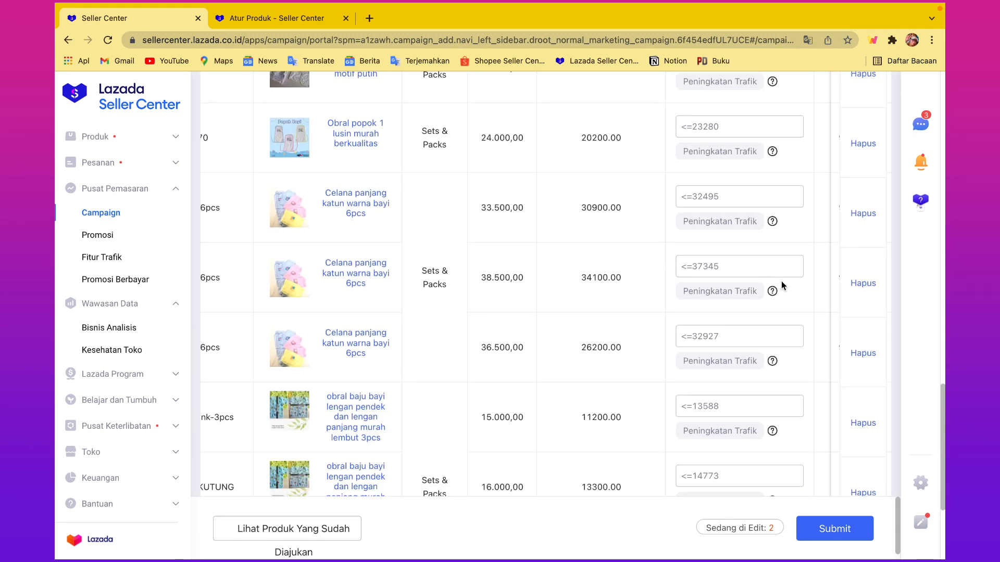
{"action": "scroll", "coordinate": [781, 280], "scroll_direction": "up", "scroll_amount": 2}
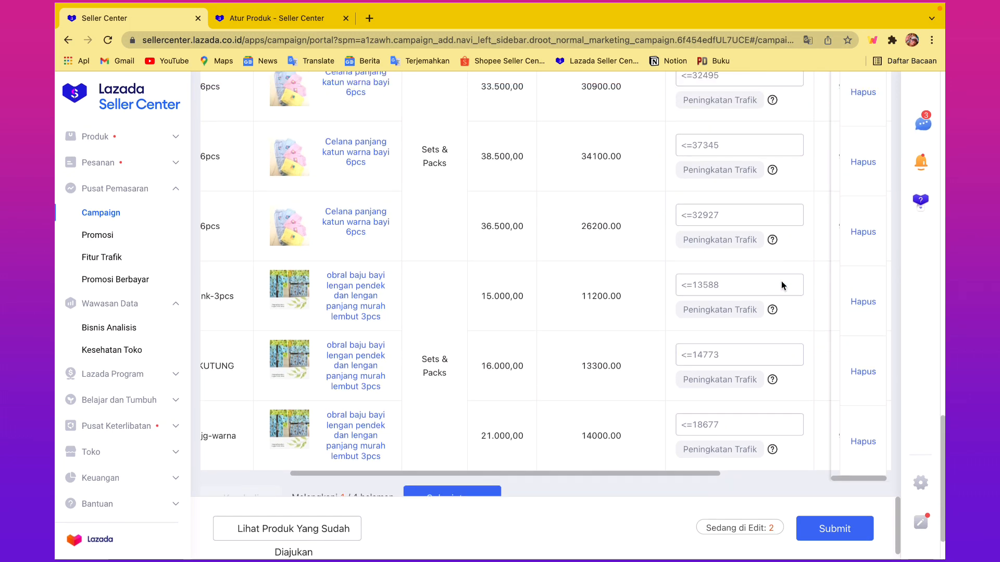
{"action": "scroll", "coordinate": [776, 442], "scroll_direction": "up", "scroll_amount": 9}
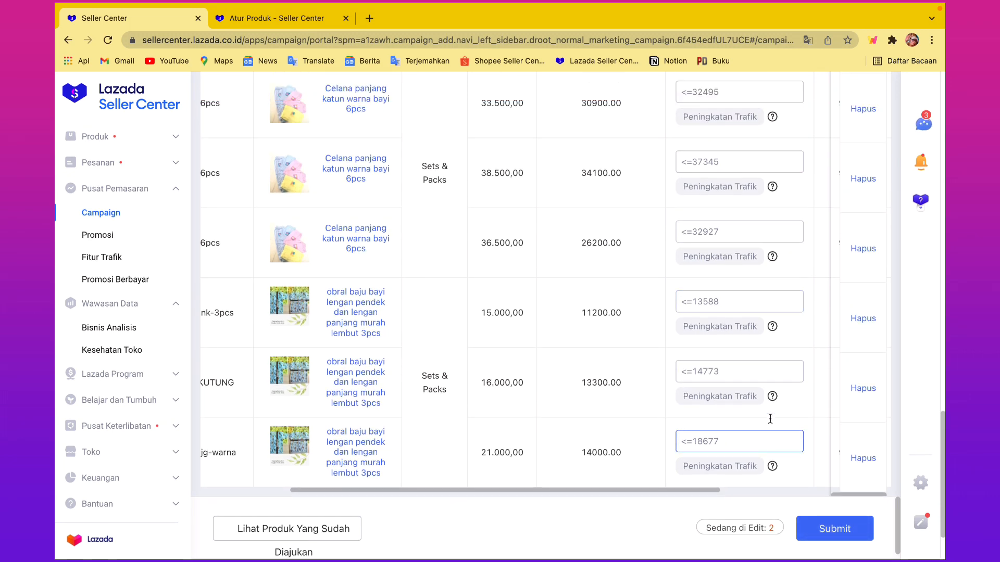
- Remove the BM12-Coklat pillow set variant from the campaign product list and check the prices entered for the remaining variants
{"action": "scroll", "coordinate": [771, 421], "scroll_direction": "up", "scroll_amount": 12}
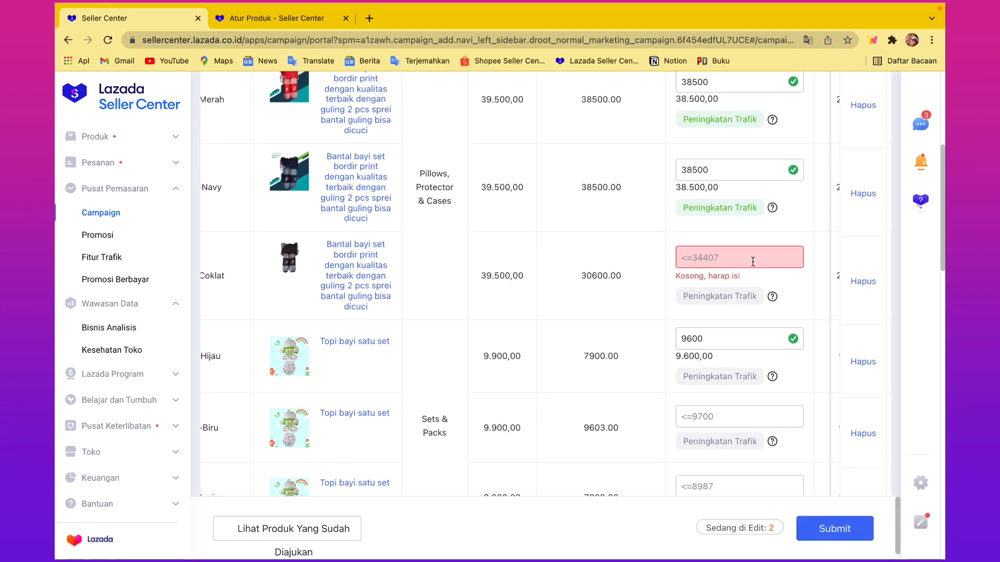
{"action": "left_click", "coordinate": [867, 285]}
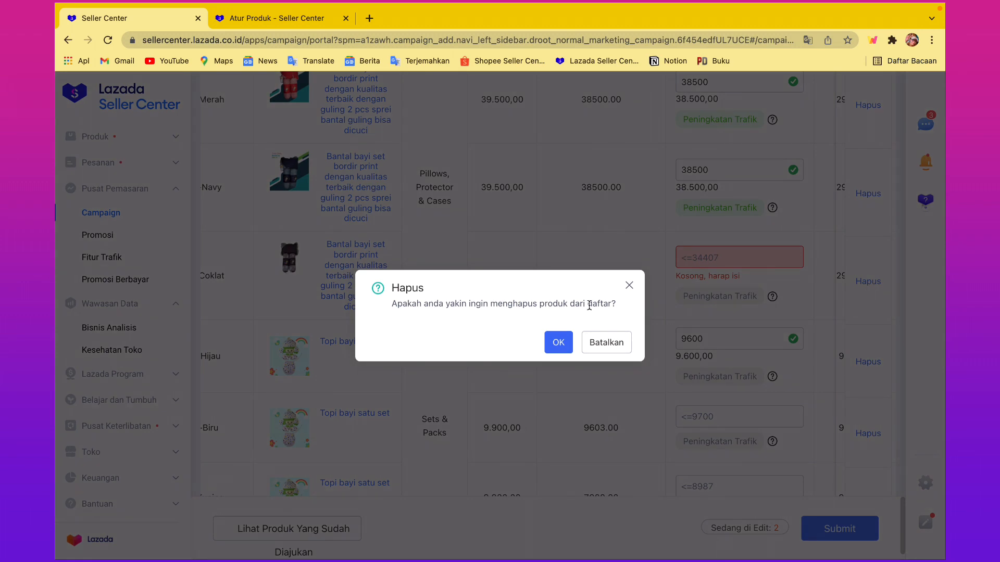
{"action": "left_click", "coordinate": [550, 352]}
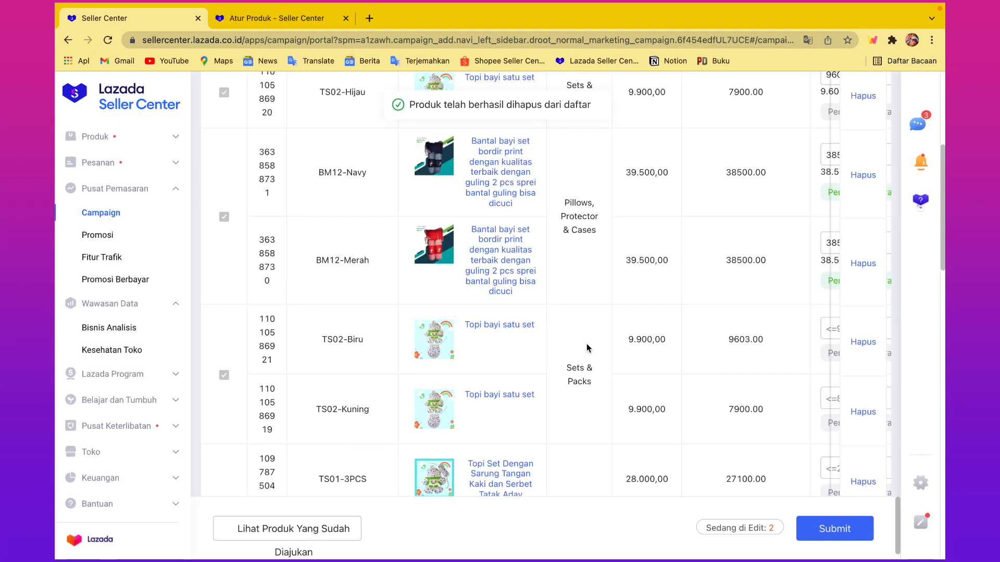
{"action": "scroll", "coordinate": [652, 348], "scroll_direction": "right", "scroll_amount": 4}
{"action": "scroll", "coordinate": [635, 318], "scroll_direction": "up", "scroll_amount": 2}
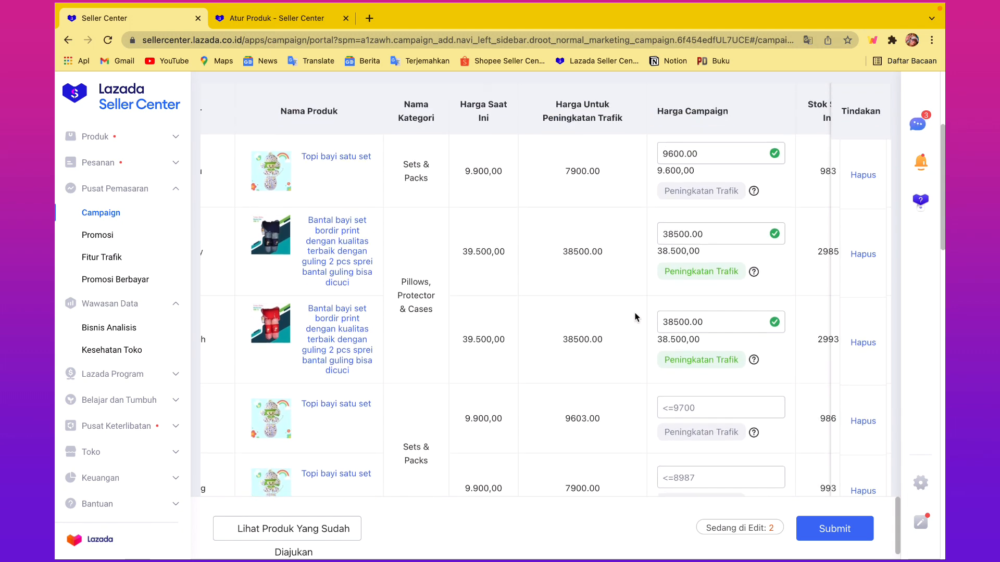
{"action": "scroll", "coordinate": [398, 379], "scroll_direction": "left", "scroll_amount": 4}
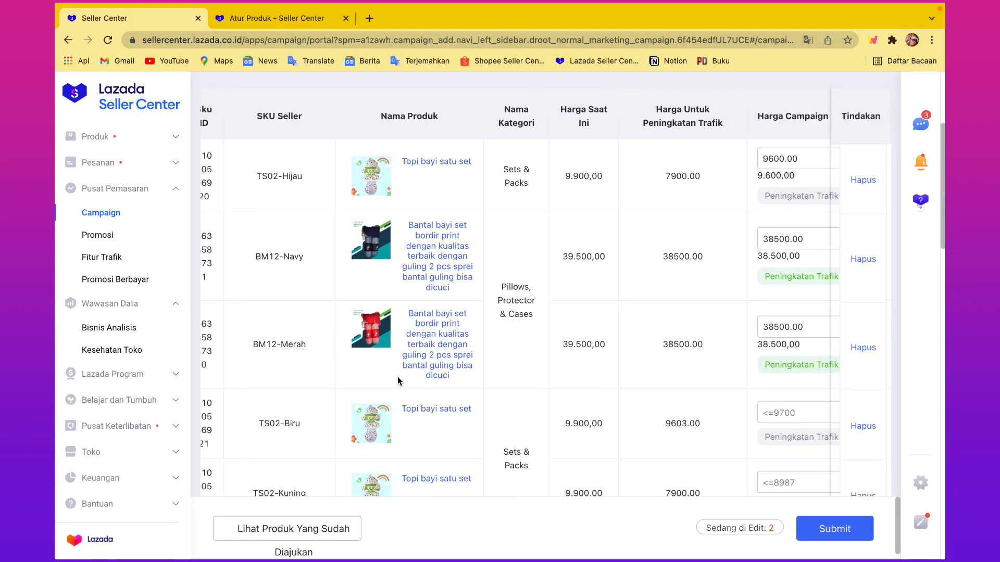
{"action": "scroll", "coordinate": [398, 377], "scroll_direction": "right", "scroll_amount": 5}
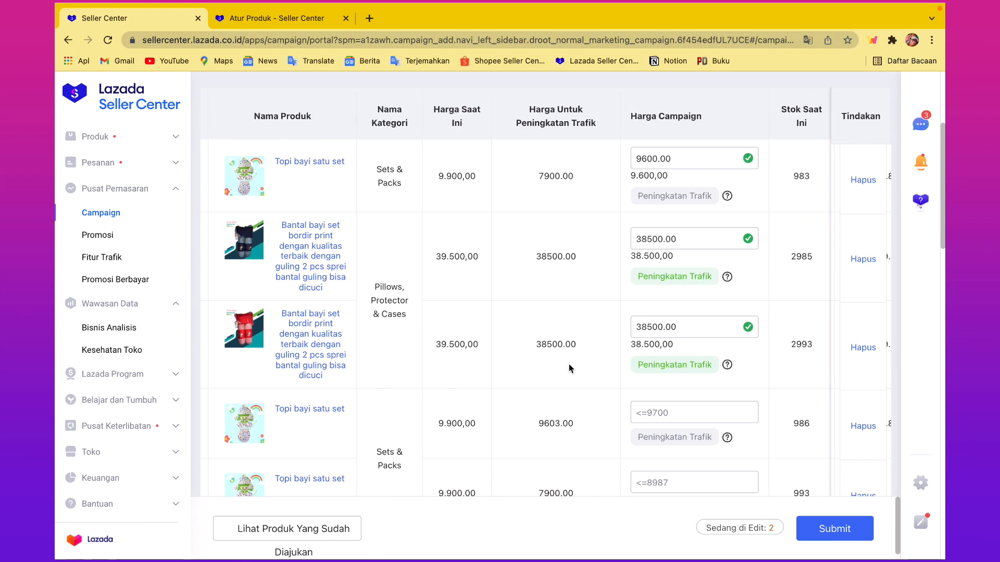
{"action": "scroll", "coordinate": [568, 364], "scroll_direction": "up", "scroll_amount": 4}
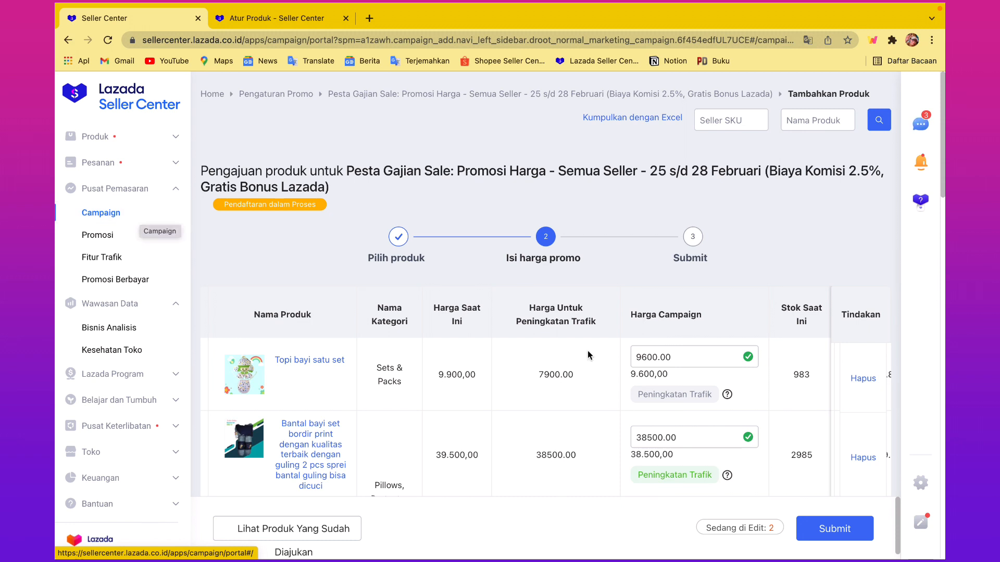
- Leave the product submission and bring up the available platform campaigns in Pengaturan Promo
{"action": "left_click", "coordinate": [108, 218]}
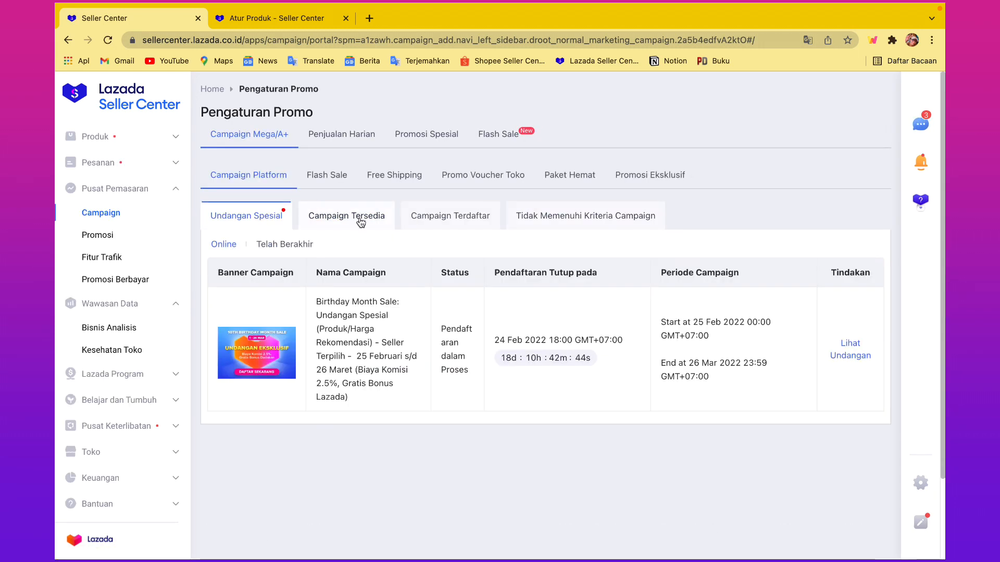
{"action": "left_click", "coordinate": [360, 223]}
{"action": "scroll", "coordinate": [585, 333], "scroll_direction": "down", "scroll_amount": 3}
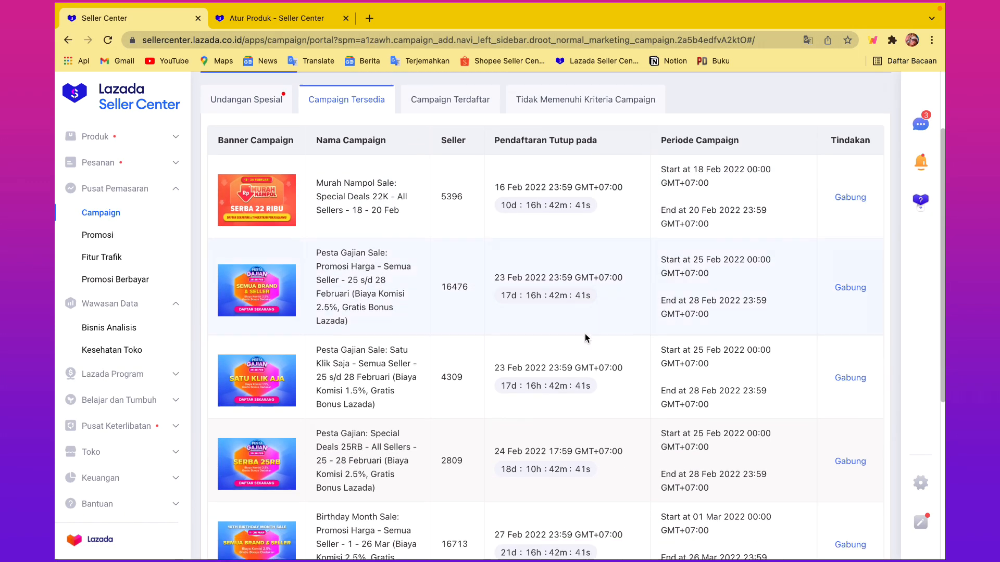
{"action": "scroll", "coordinate": [586, 337], "scroll_direction": "down", "scroll_amount": 3}
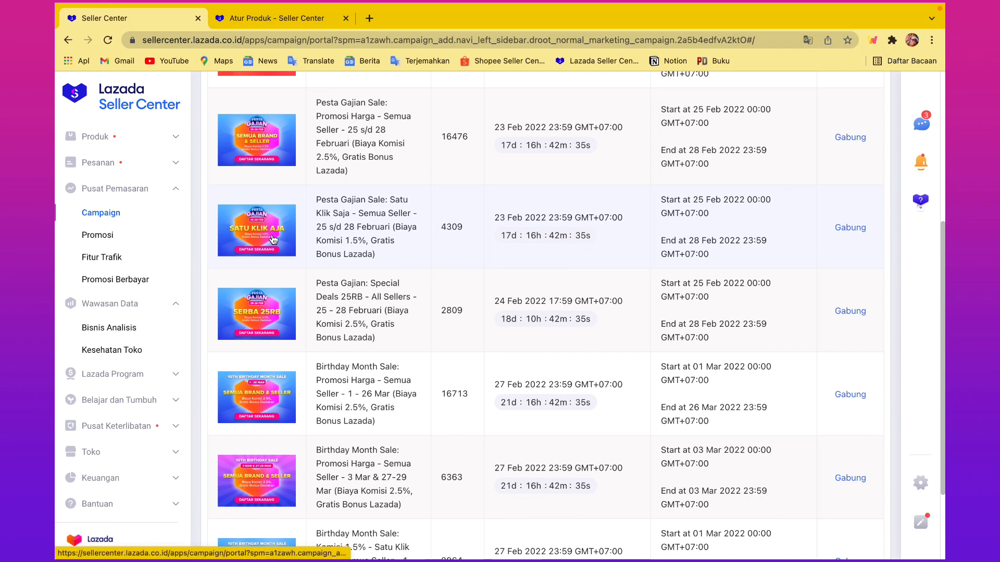
- Join the campaign "Pesta Gajian Sale: Satu Klik Saja" for 25 to 28 February and agree to its participation terms
{"action": "left_click", "coordinate": [850, 228]}
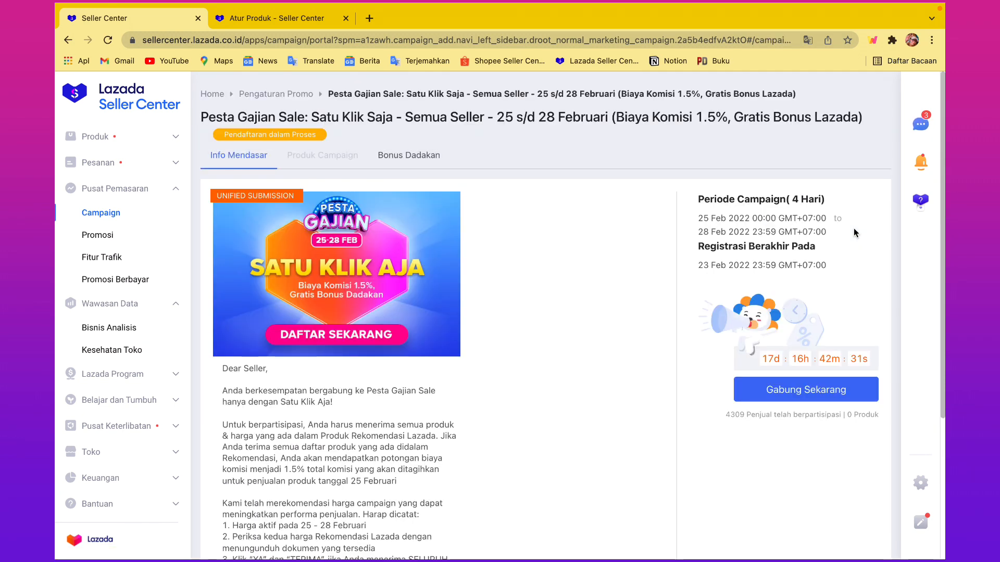
{"action": "left_click", "coordinate": [787, 393]}
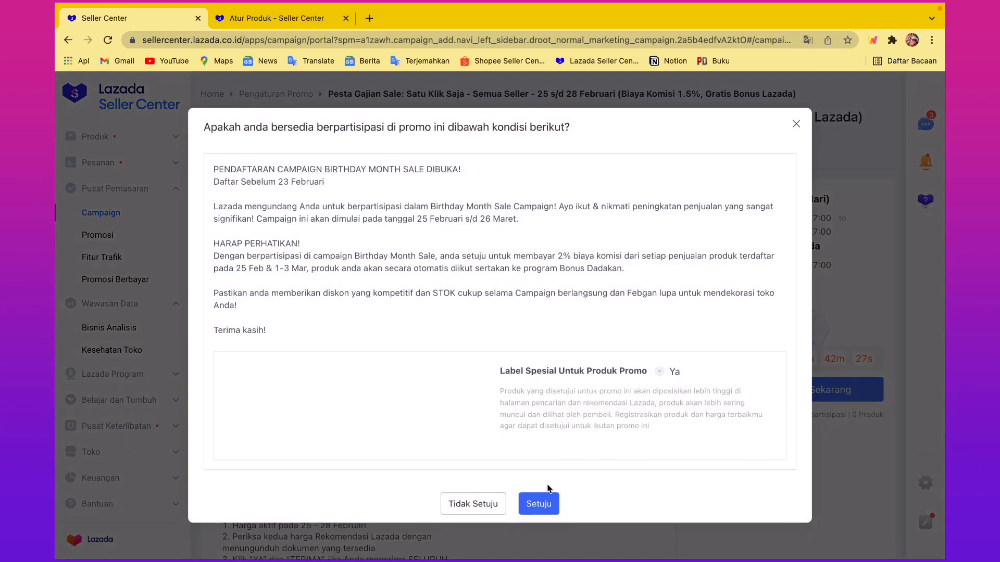
{"action": "left_click", "coordinate": [536, 499]}
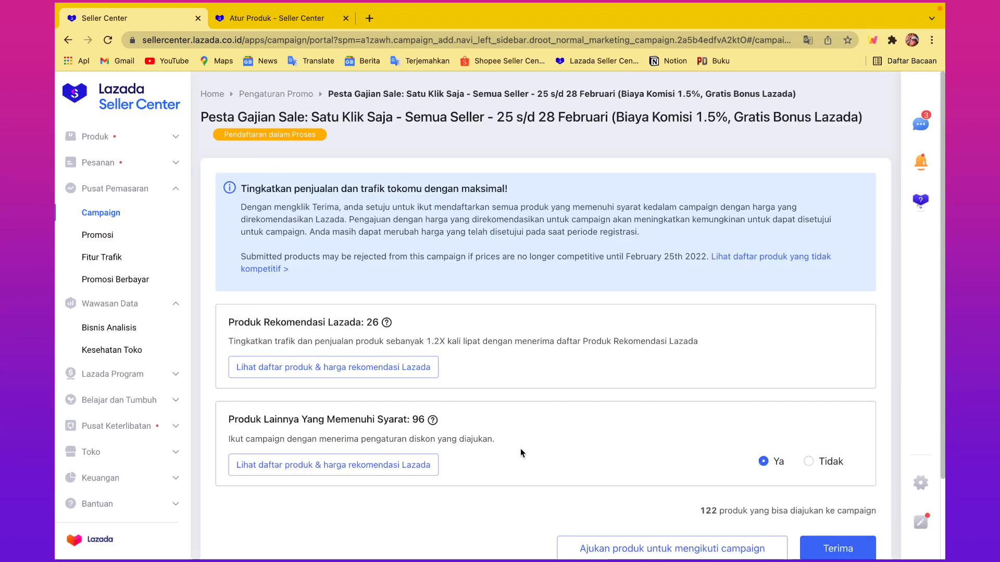
- Download the Lazada-recommended product and price list created 05 Feb 2022 21:05:04, then close the download list
{"action": "scroll", "coordinate": [520, 446], "scroll_direction": "down", "scroll_amount": 1}
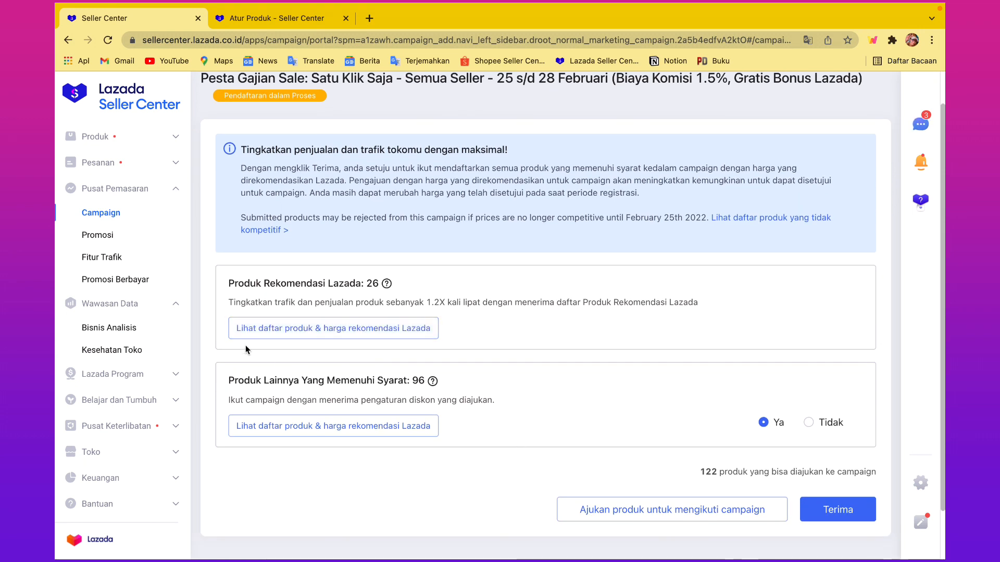
{"action": "left_click", "coordinate": [346, 334]}
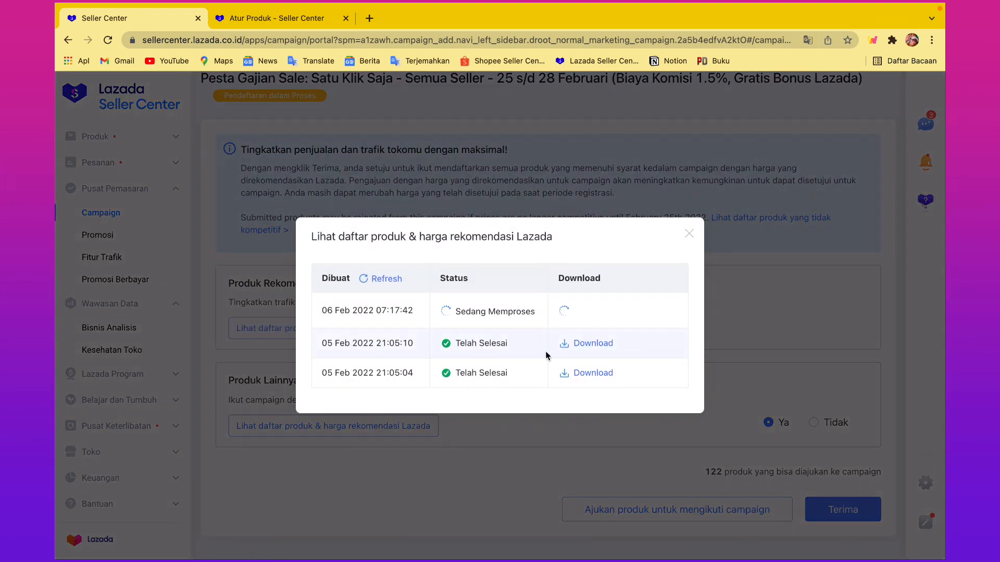
{"action": "left_click", "coordinate": [598, 373]}
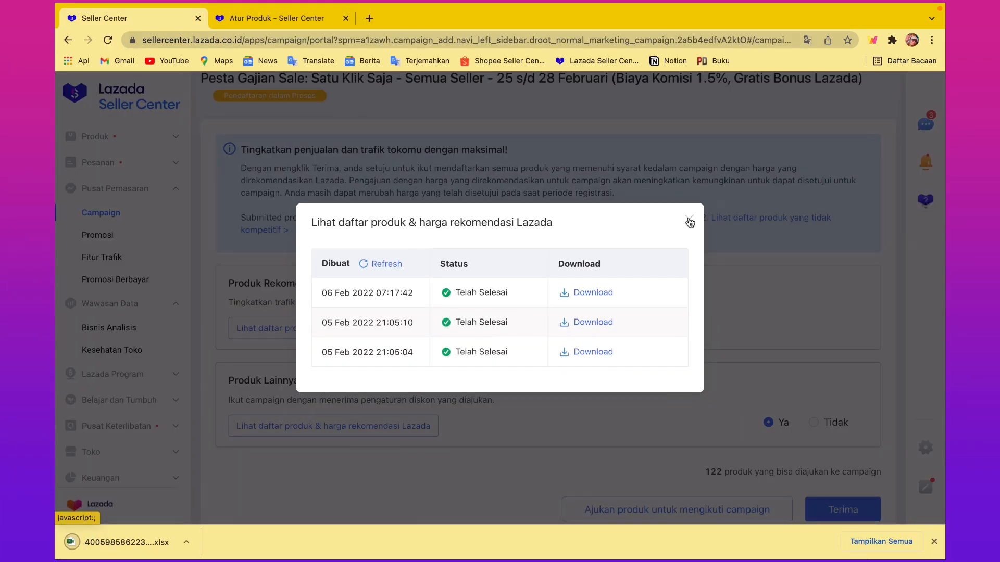
{"action": "left_click", "coordinate": [689, 221]}
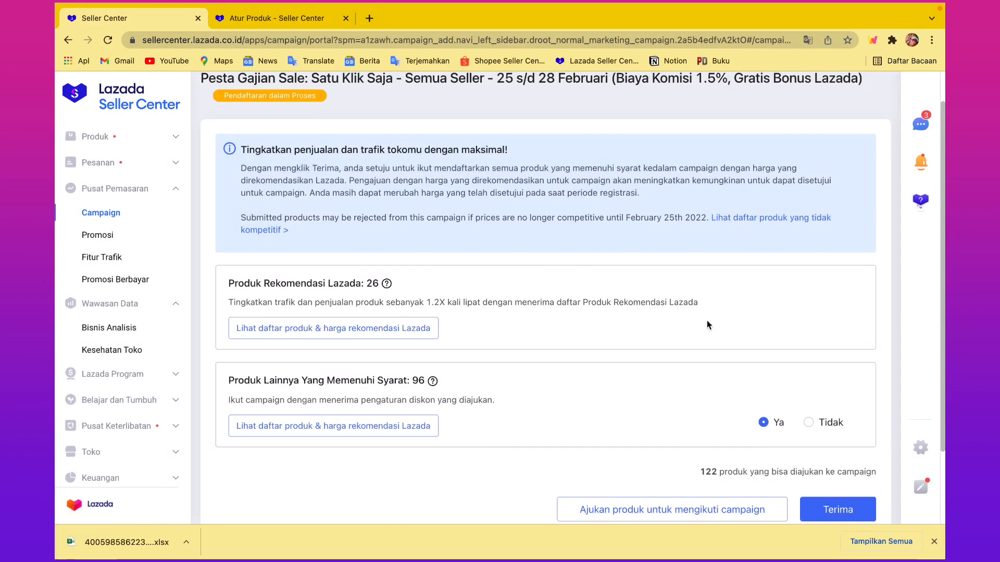
{"action": "scroll", "coordinate": [707, 325], "scroll_direction": "down", "scroll_amount": 1}
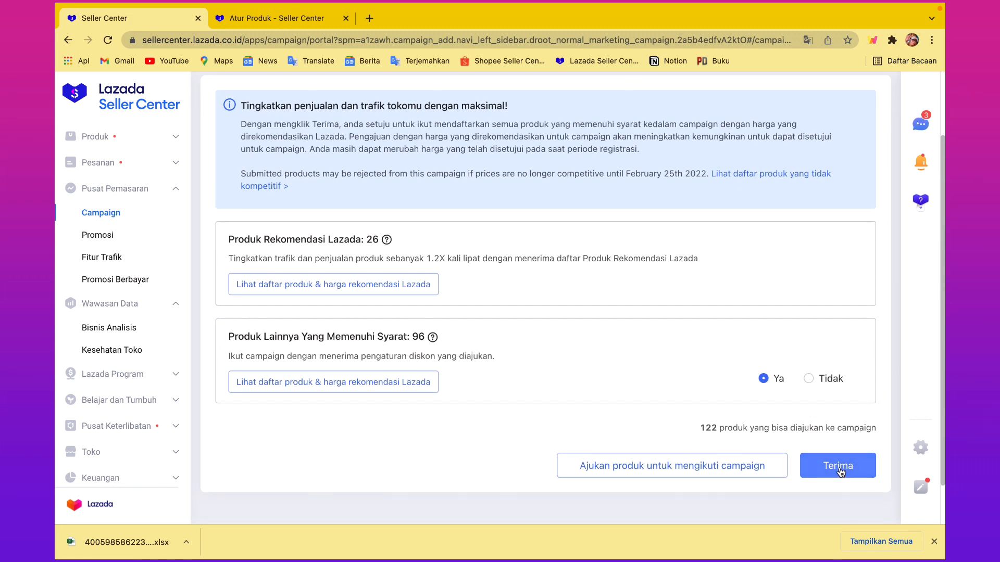
{"action": "scroll", "coordinate": [617, 348], "scroll_direction": "up", "scroll_amount": 1}
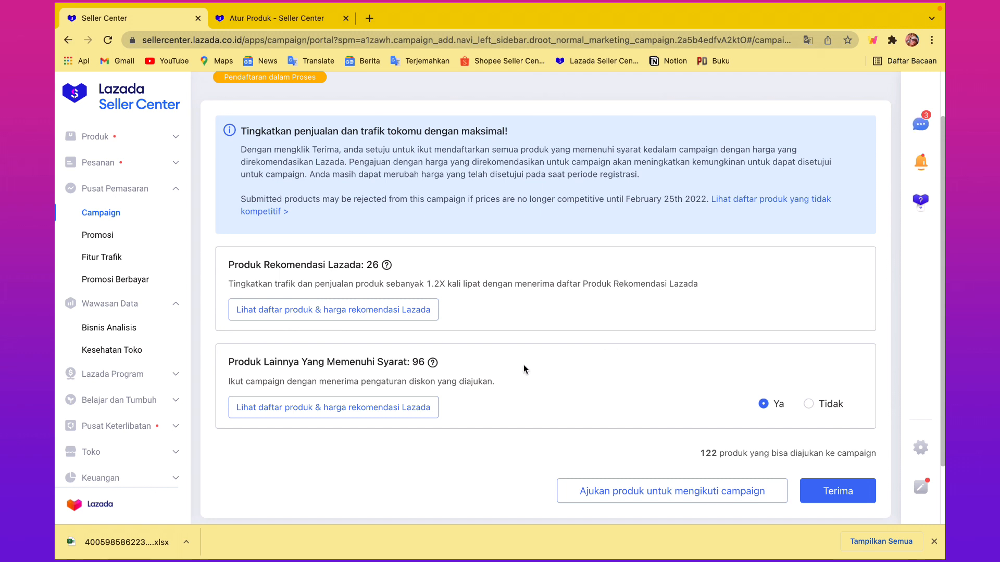
- Open the downloaded price list in Excel and compare the first product's Harga Sales with its Harga Campaign
{"action": "left_click", "coordinate": [186, 543]}
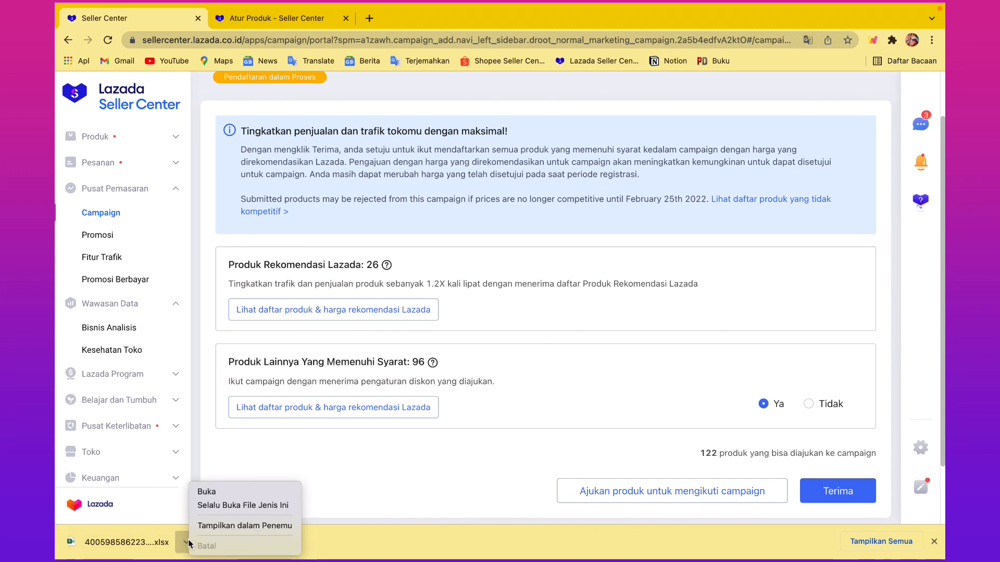
{"action": "left_click", "coordinate": [216, 495]}
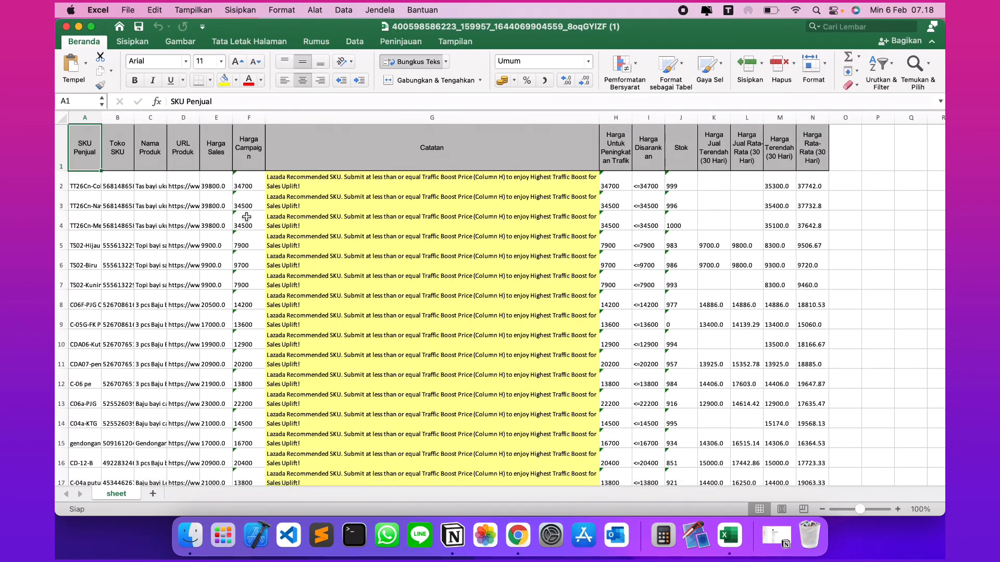
{"action": "left_click", "coordinate": [253, 181]}
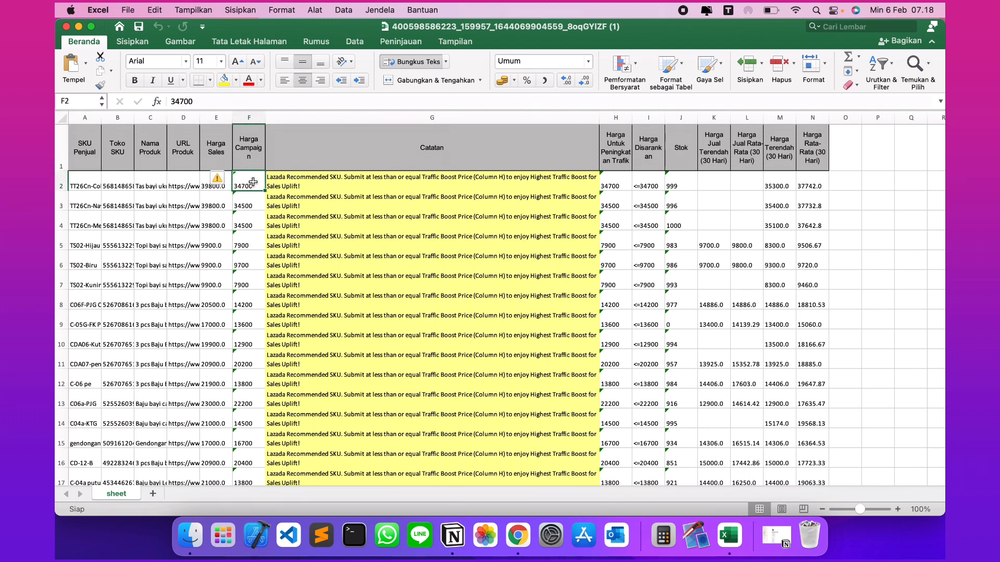
{"action": "left_click", "coordinate": [202, 181]}
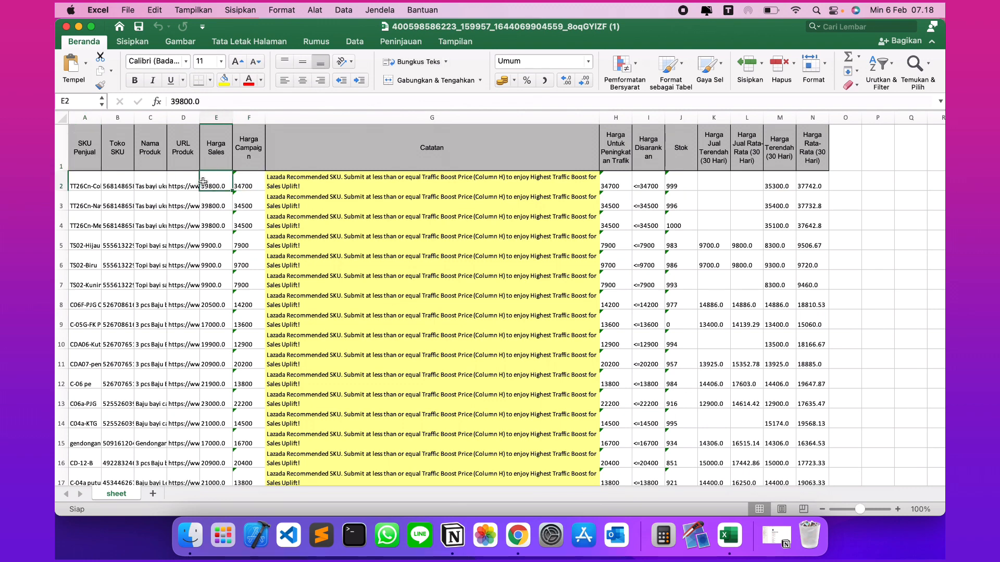
{"action": "left_click", "coordinate": [255, 186]}
- Review the recommended campaign prices through to the last product in the sheet, then close the workbook
{"action": "scroll", "coordinate": [245, 266], "scroll_direction": "down", "scroll_amount": 5}
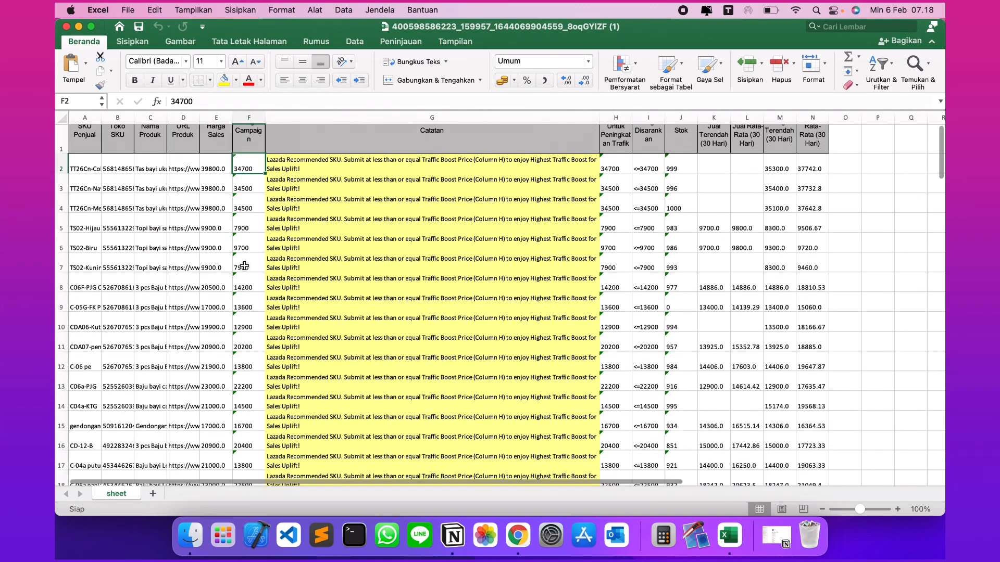
{"action": "scroll", "coordinate": [244, 266], "scroll_direction": "down", "scroll_amount": 15}
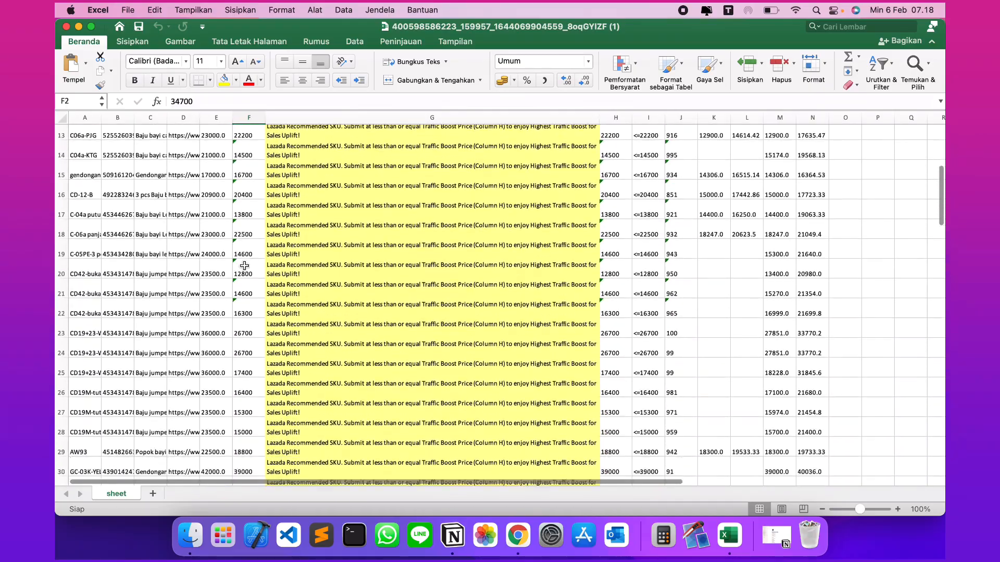
{"action": "scroll", "coordinate": [244, 265], "scroll_direction": "down", "scroll_amount": 12}
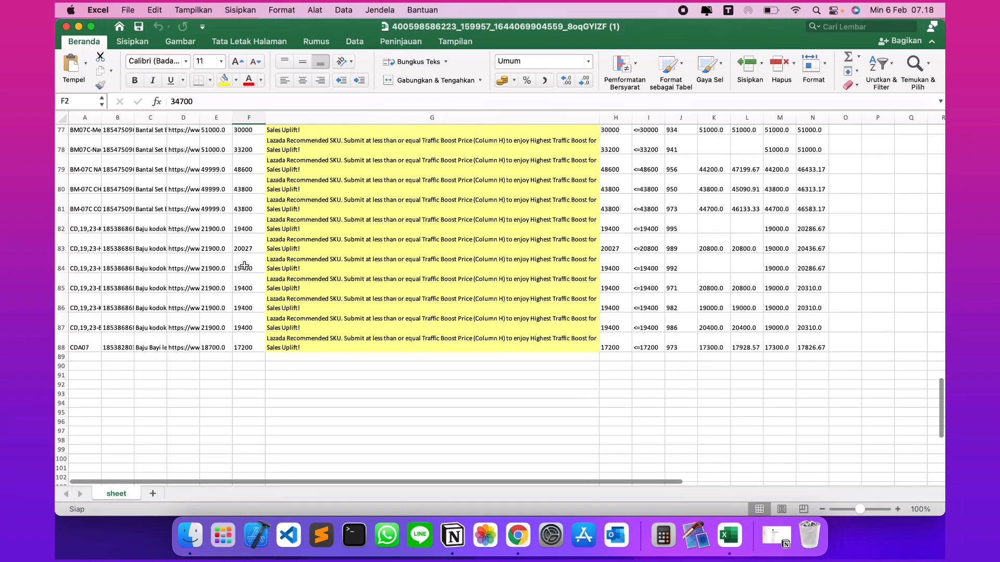
{"action": "scroll", "coordinate": [244, 265], "scroll_direction": "up", "scroll_amount": 20}
{"action": "scroll", "coordinate": [244, 266], "scroll_direction": "up", "scroll_amount": 6}
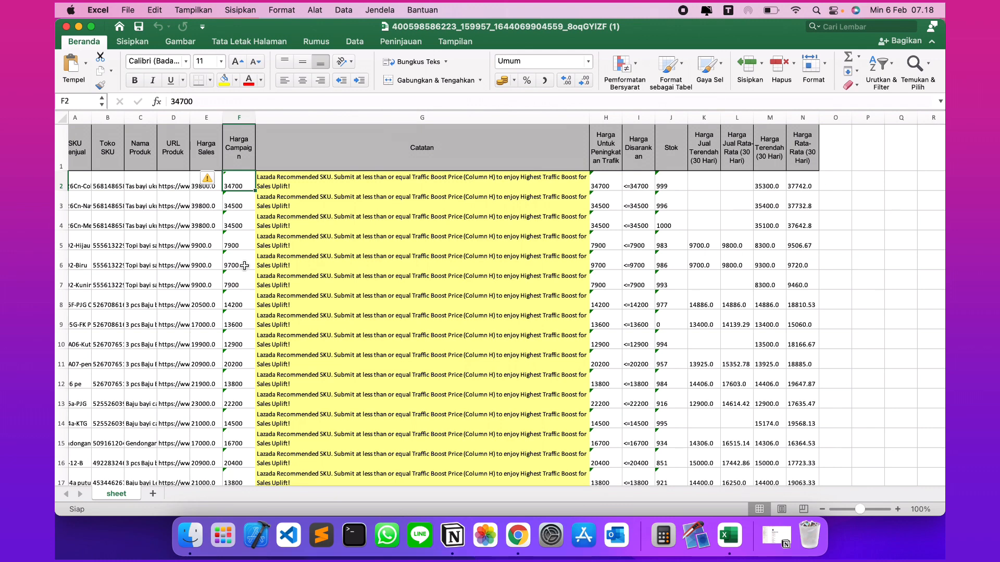
{"action": "left_click", "coordinate": [66, 27]}
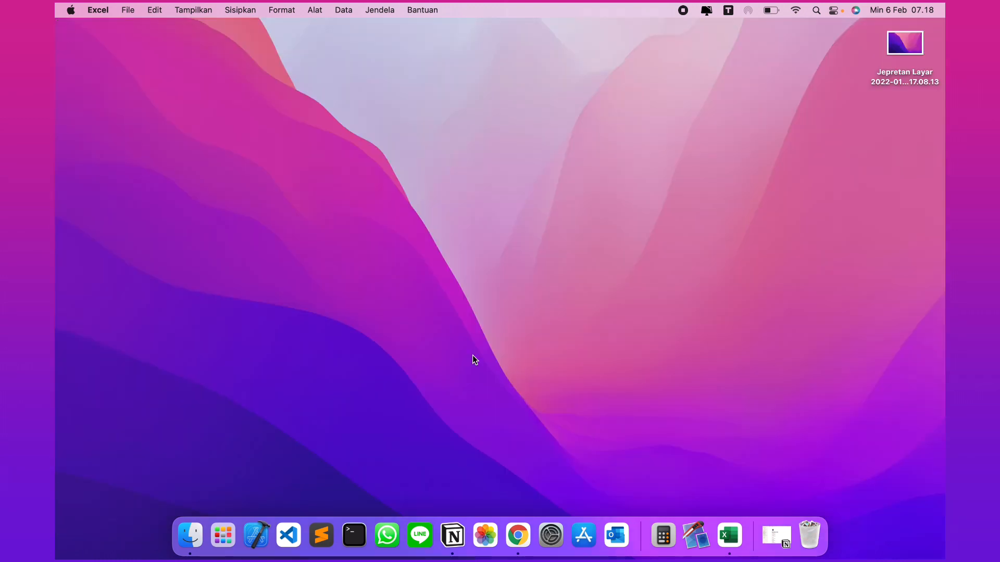
- Switch back to Chrome and look through the available platform campaigns, including the Pesta Gajian and Birthday Month Sale offers
{"action": "left_click", "coordinate": [517, 523]}
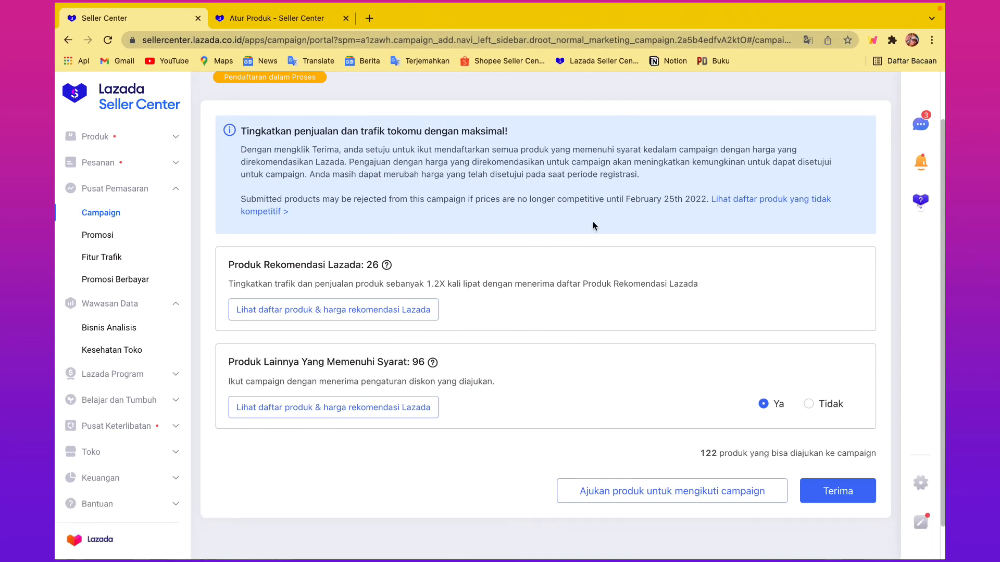
{"action": "scroll", "coordinate": [592, 221], "scroll_direction": "up", "scroll_amount": 2}
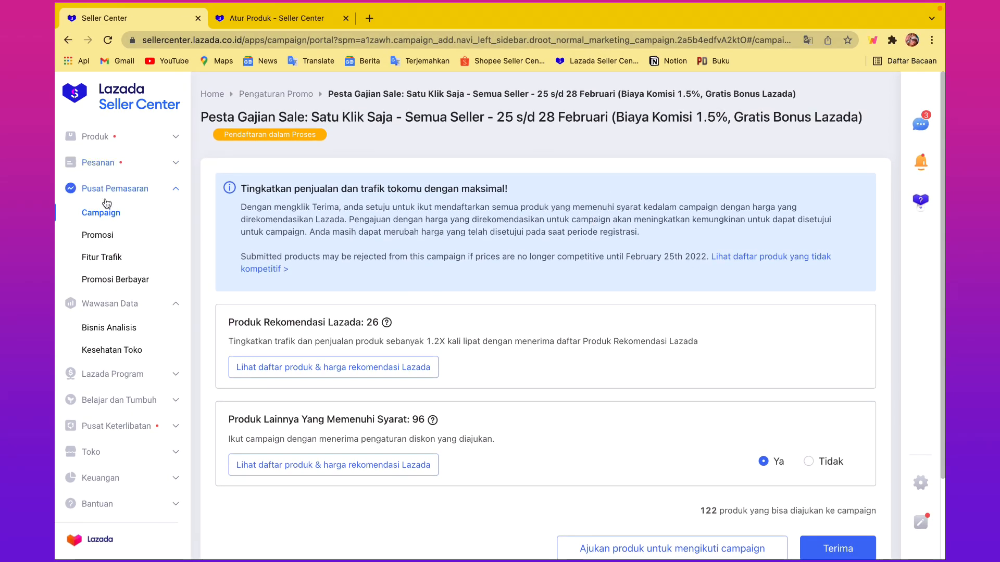
{"action": "left_click", "coordinate": [113, 222]}
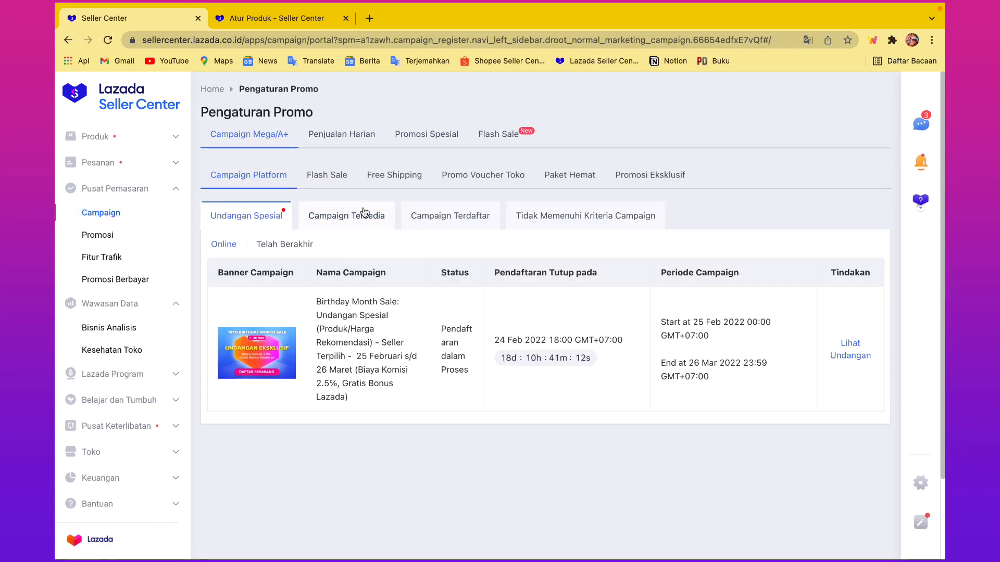
{"action": "left_click", "coordinate": [366, 220]}
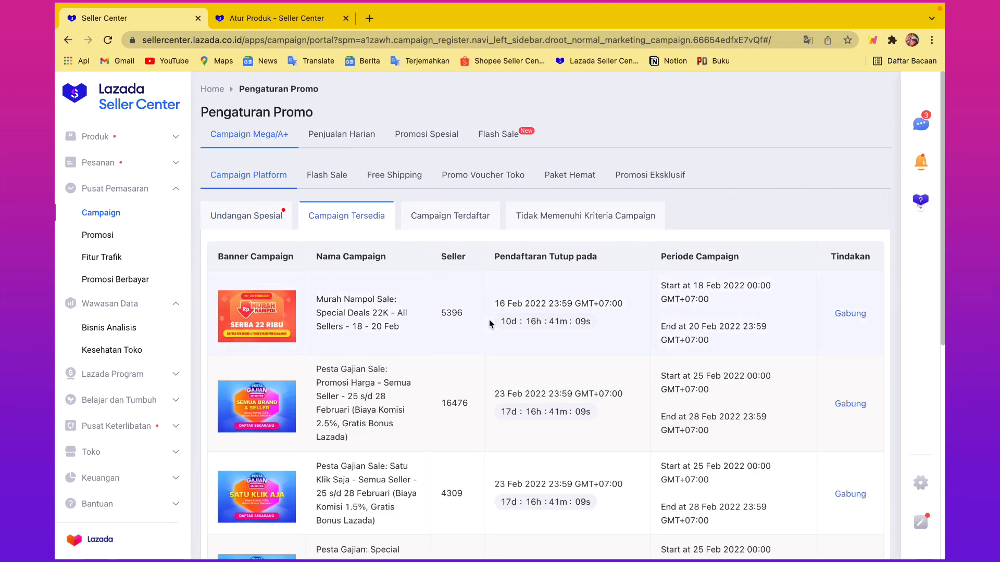
{"action": "scroll", "coordinate": [489, 319], "scroll_direction": "down", "scroll_amount": 5}
{"action": "scroll", "coordinate": [489, 320], "scroll_direction": "down", "scroll_amount": 3}
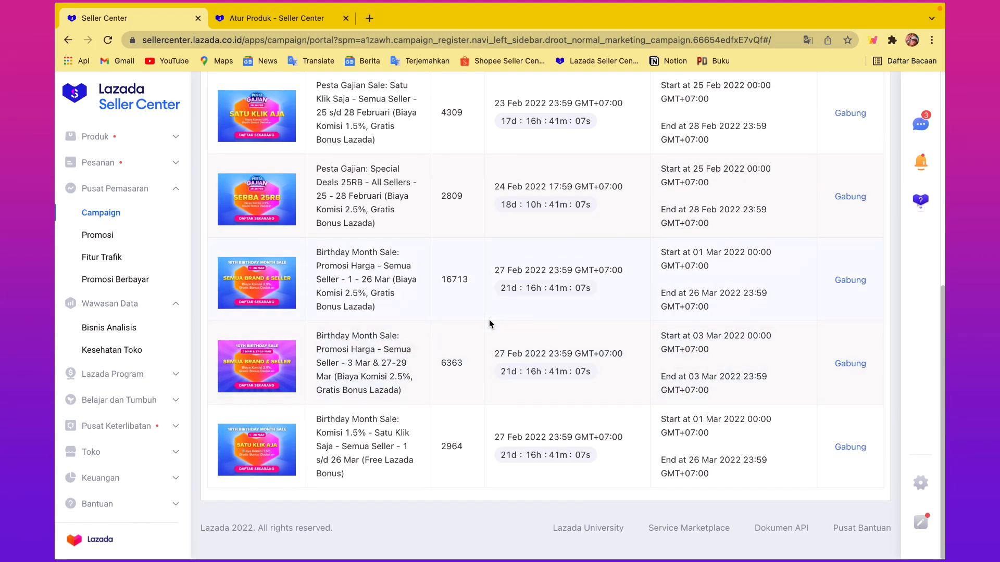
{"action": "scroll", "coordinate": [489, 319], "scroll_direction": "up", "scroll_amount": 1}
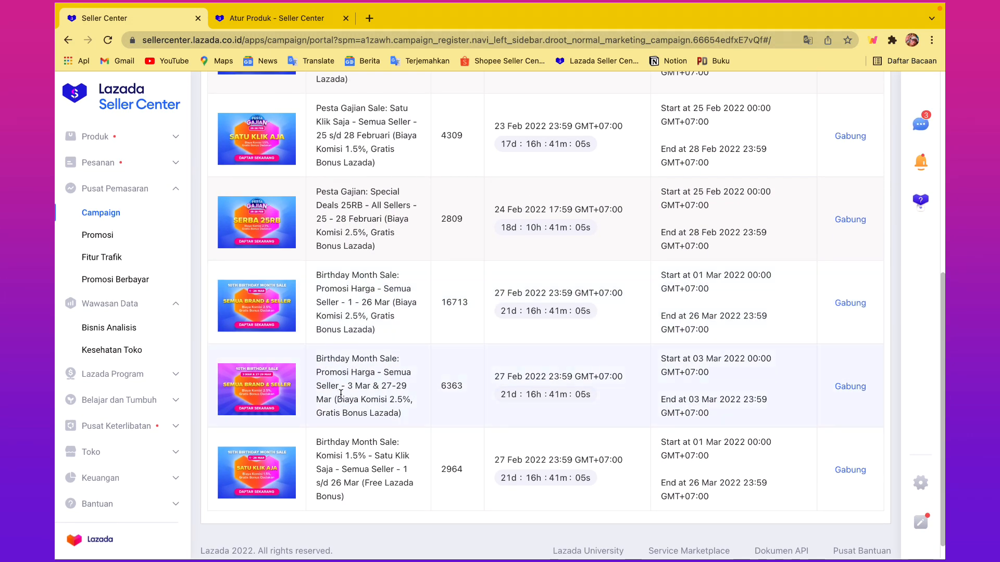
{"action": "scroll", "coordinate": [471, 371], "scroll_direction": "up", "scroll_amount": 3}
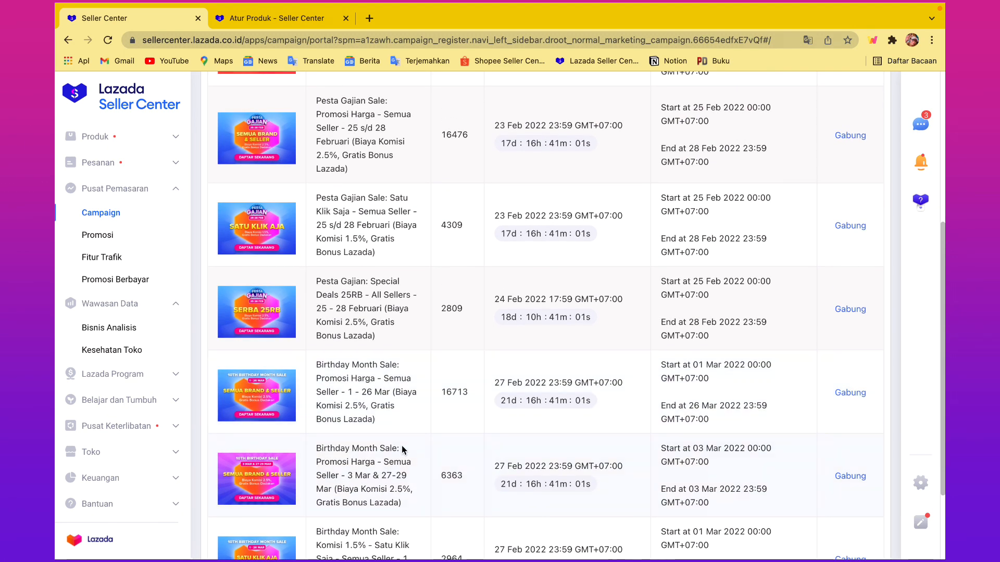
- Look through the Campaign Mega/A+ offers under Flash Sale, Free Shipping, Promo Voucher Toko, Promosi Eksklusif and Paket Hemat
{"action": "scroll", "coordinate": [470, 370], "scroll_direction": "up", "scroll_amount": 5}
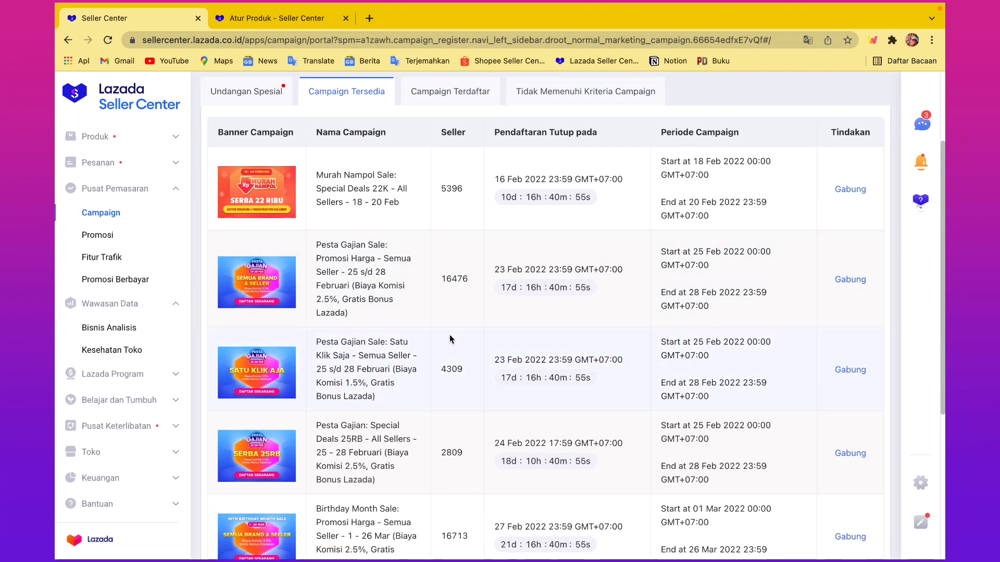
{"action": "scroll", "coordinate": [450, 338], "scroll_direction": "up", "scroll_amount": 1}
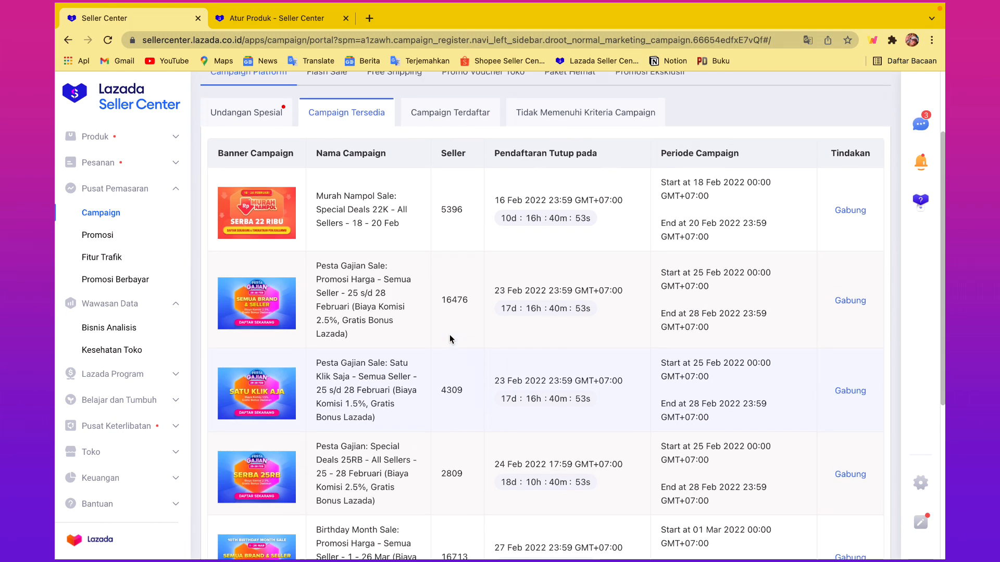
{"action": "scroll", "coordinate": [450, 338], "scroll_direction": "up", "scroll_amount": 4}
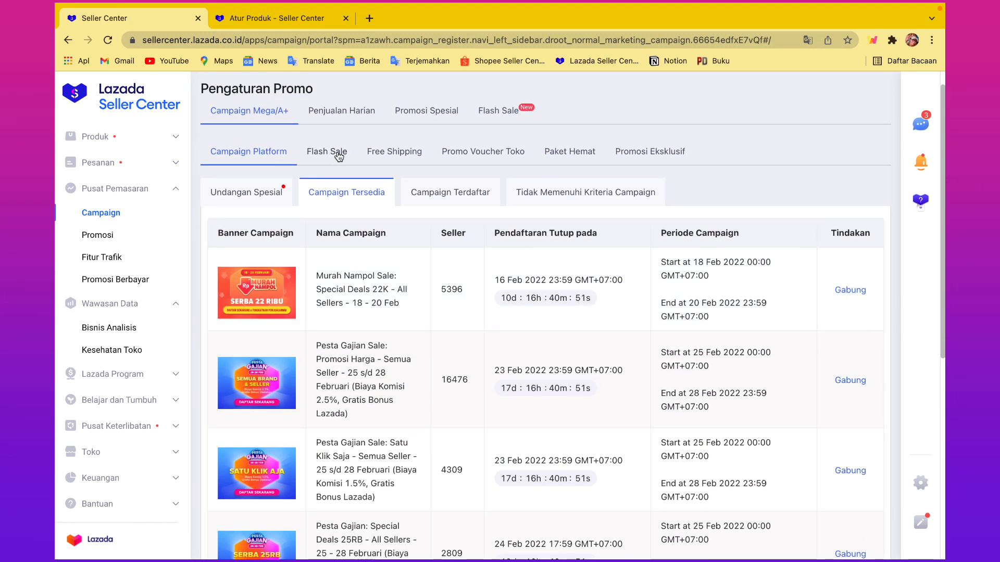
{"action": "left_click", "coordinate": [339, 154]}
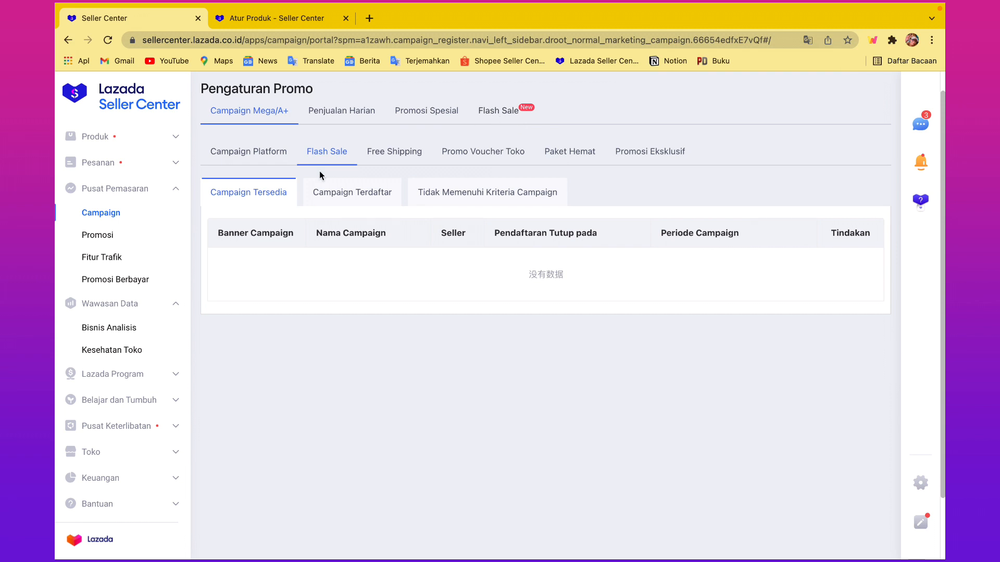
{"action": "left_click", "coordinate": [393, 162]}
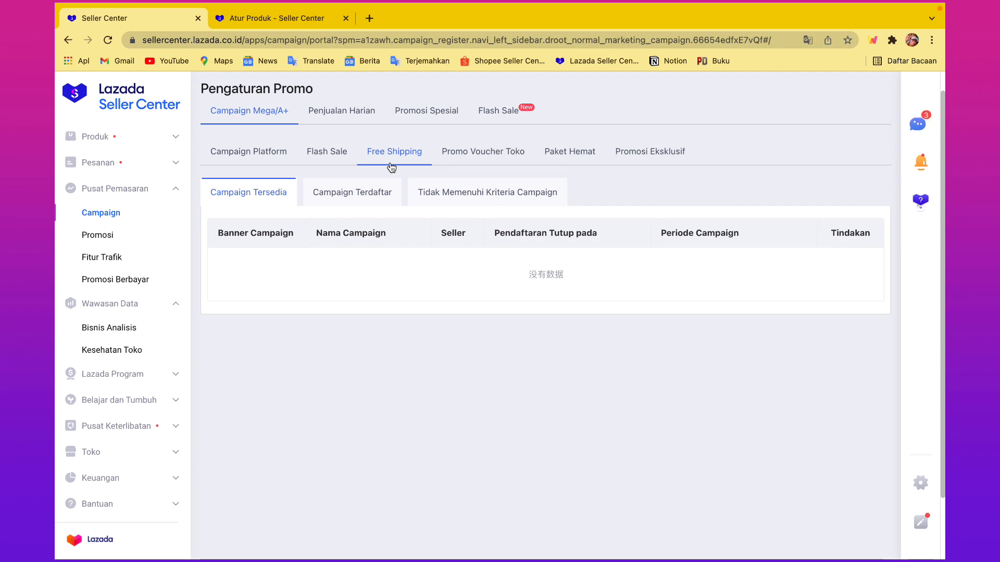
{"action": "left_click", "coordinate": [482, 162]}
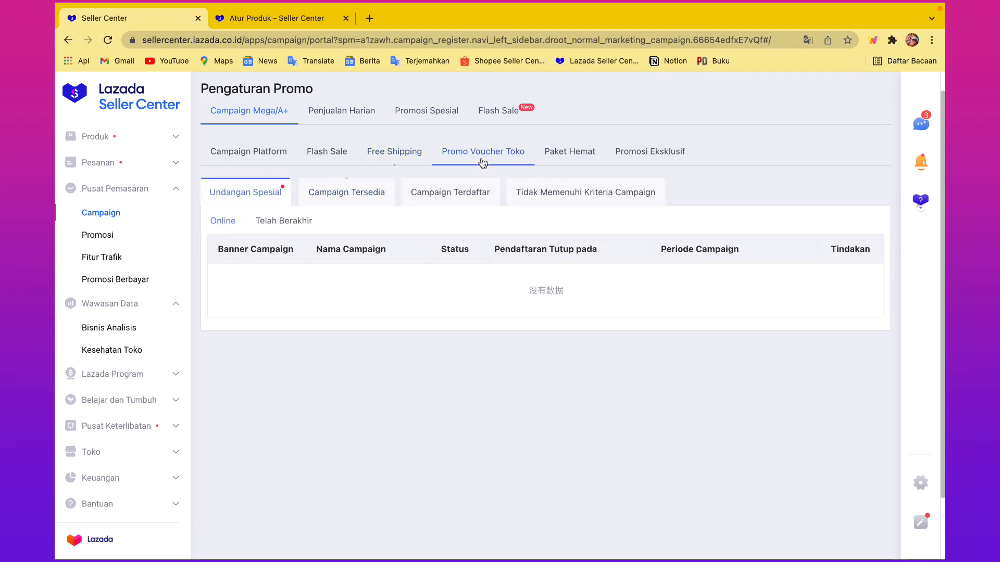
{"action": "left_click", "coordinate": [583, 155]}
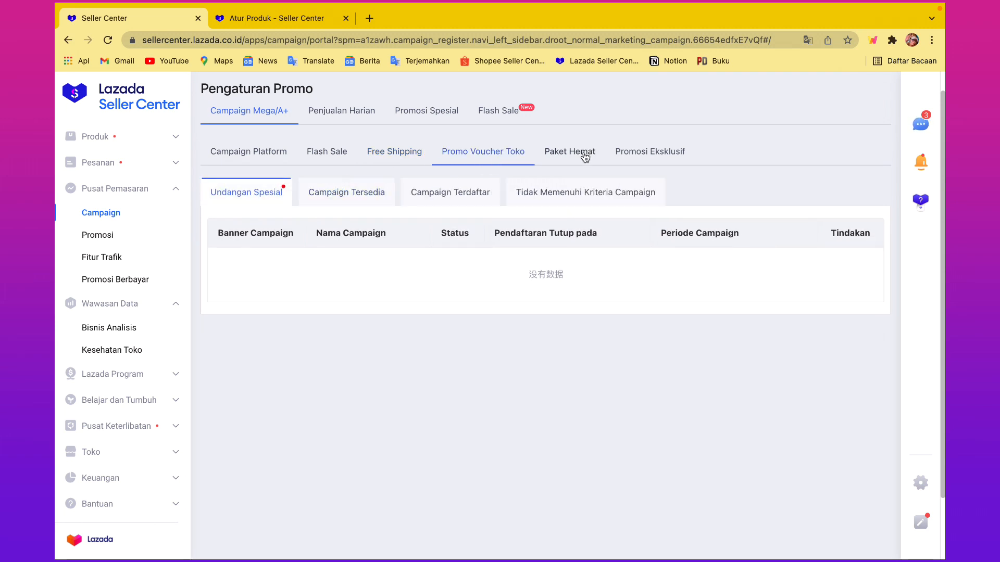
{"action": "left_click", "coordinate": [642, 157]}
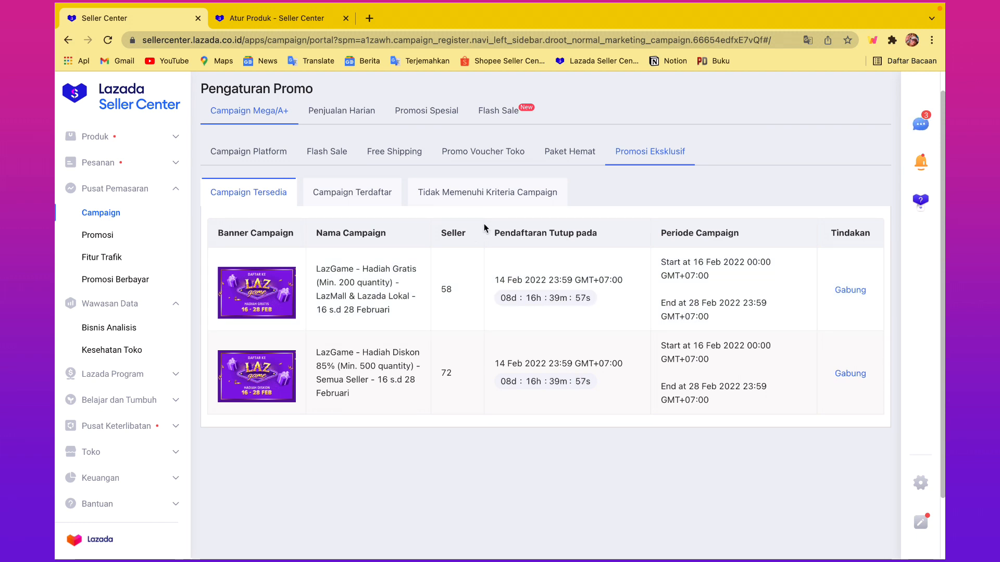
{"action": "left_click", "coordinate": [571, 156]}
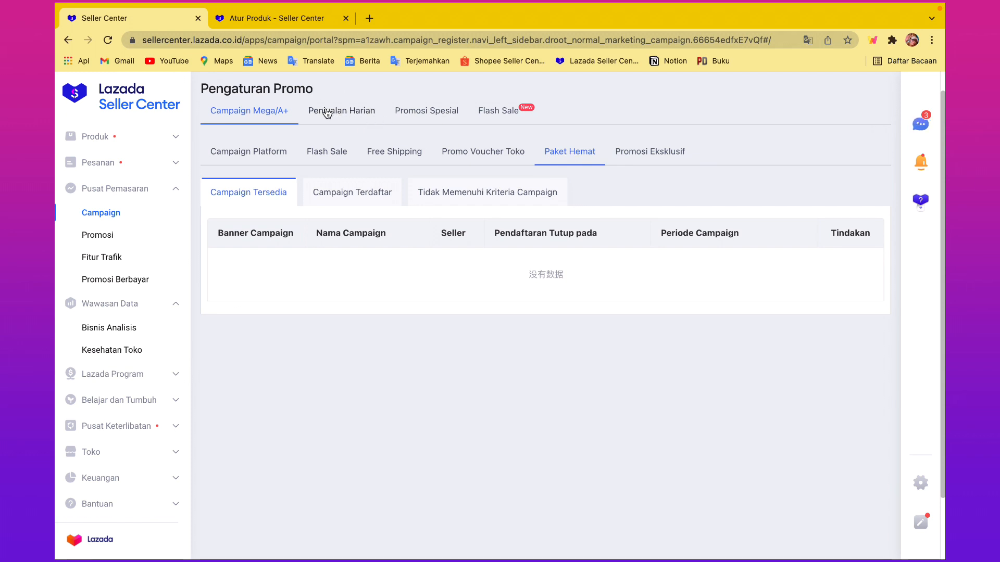
- Review the Penjualan Harian section, covering the registered Promo Voucher Toko campaigns and the Low Price Channel invitations
{"action": "left_click", "coordinate": [347, 116]}
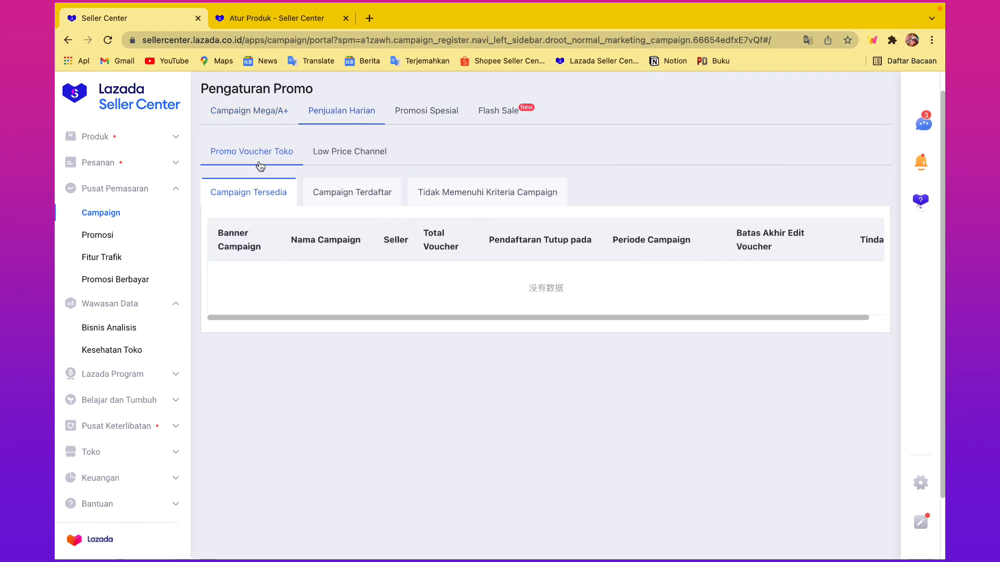
{"action": "left_click", "coordinate": [358, 195]}
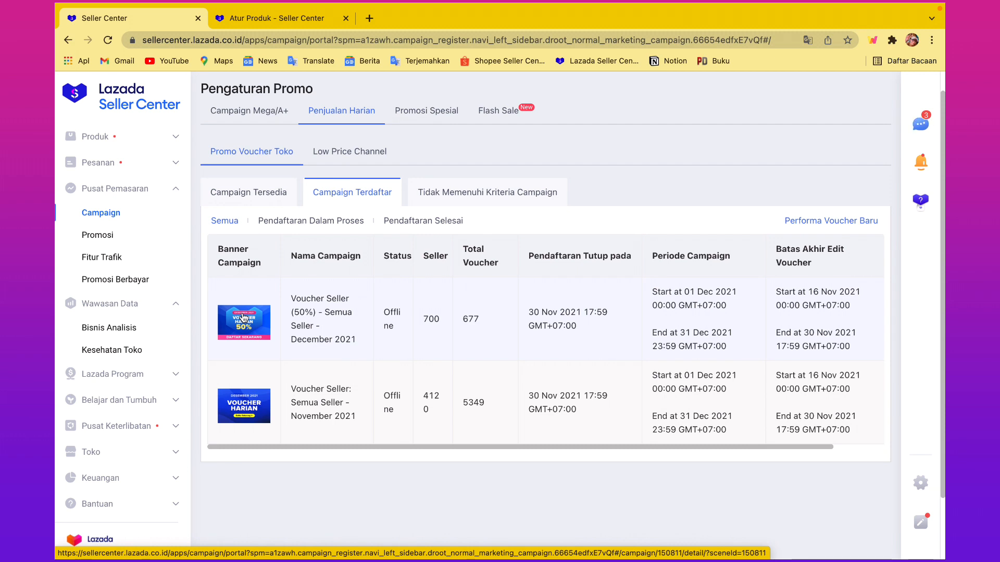
{"action": "left_click", "coordinate": [359, 156]}
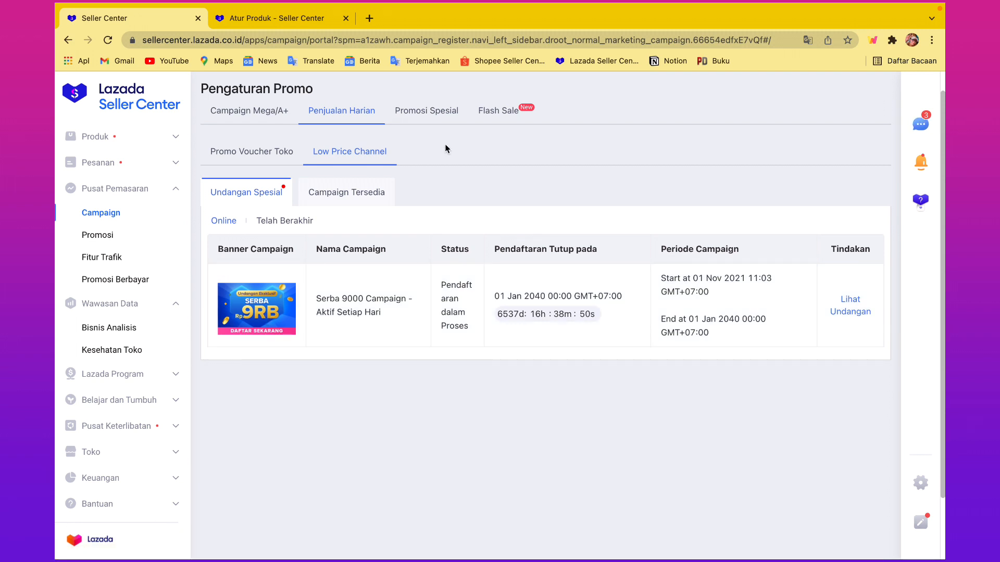
- Check the Promosi Spesial section for registered and available campaigns
{"action": "left_click", "coordinate": [425, 112]}
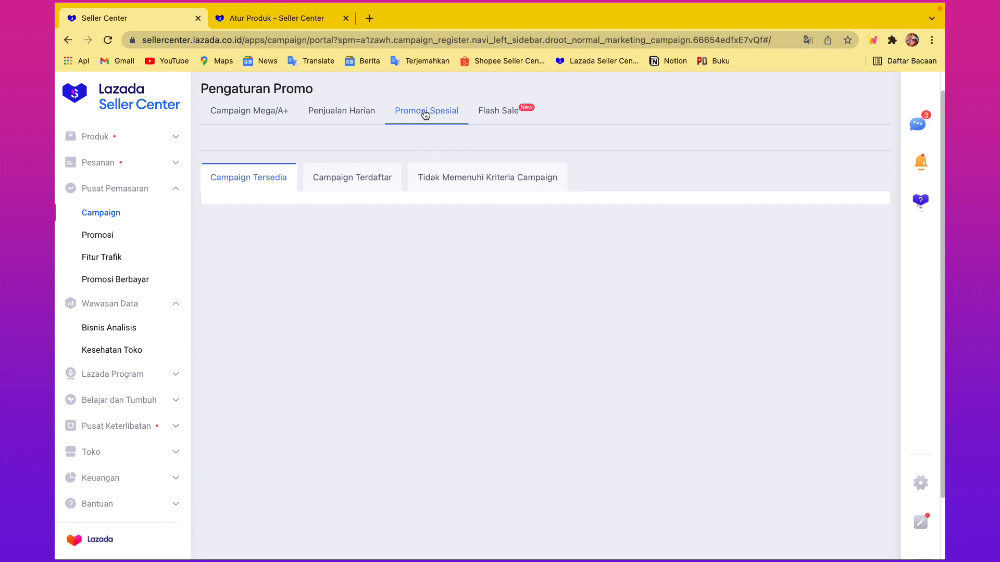
{"action": "left_click", "coordinate": [354, 186]}
{"action": "left_click", "coordinate": [242, 179]}
- Open the regular Flash Sale programme from the promo settings and look through its available main campaigns
{"action": "left_click", "coordinate": [495, 123]}
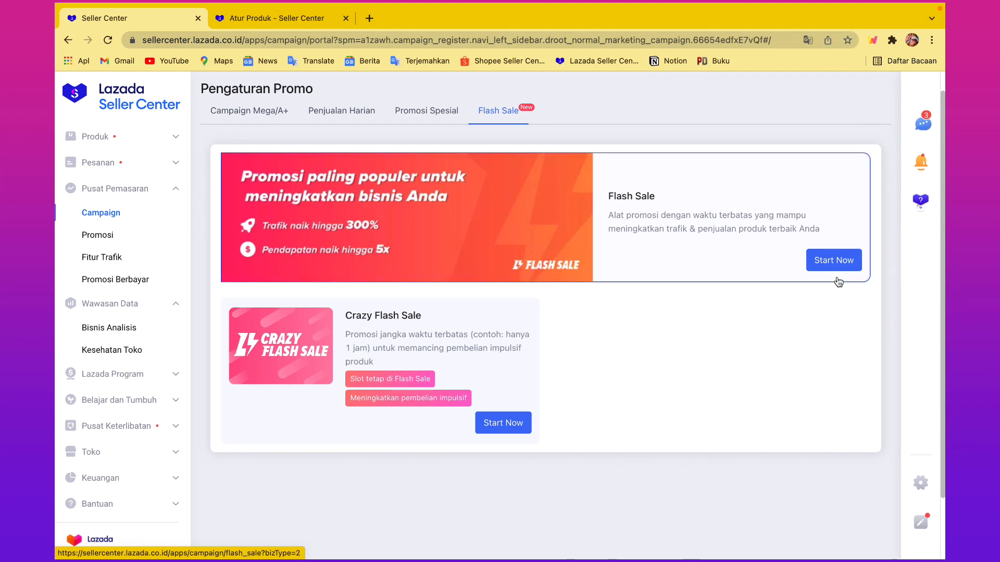
{"action": "left_click", "coordinate": [836, 260]}
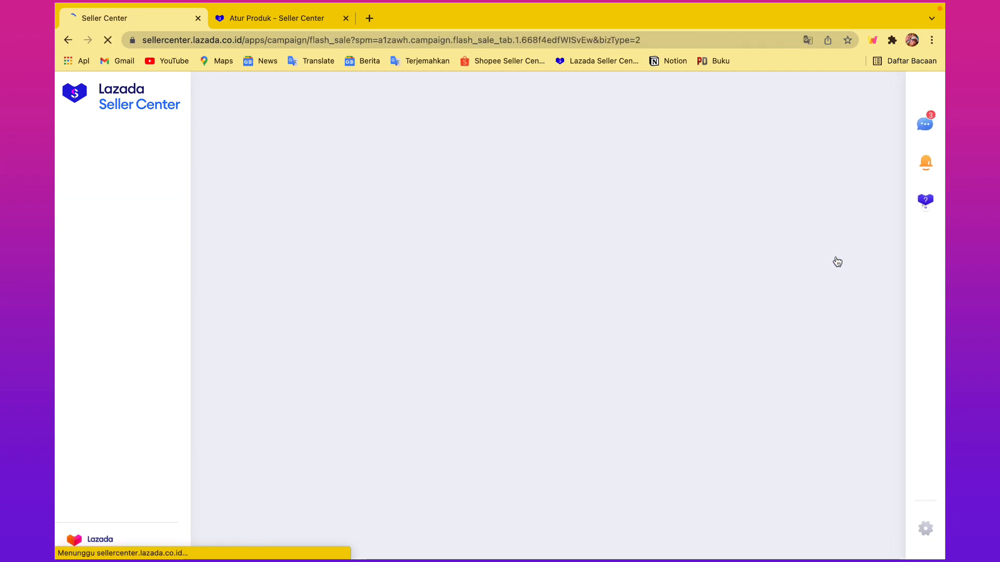
{"action": "scroll", "coordinate": [616, 372], "scroll_direction": "down", "scroll_amount": 2}
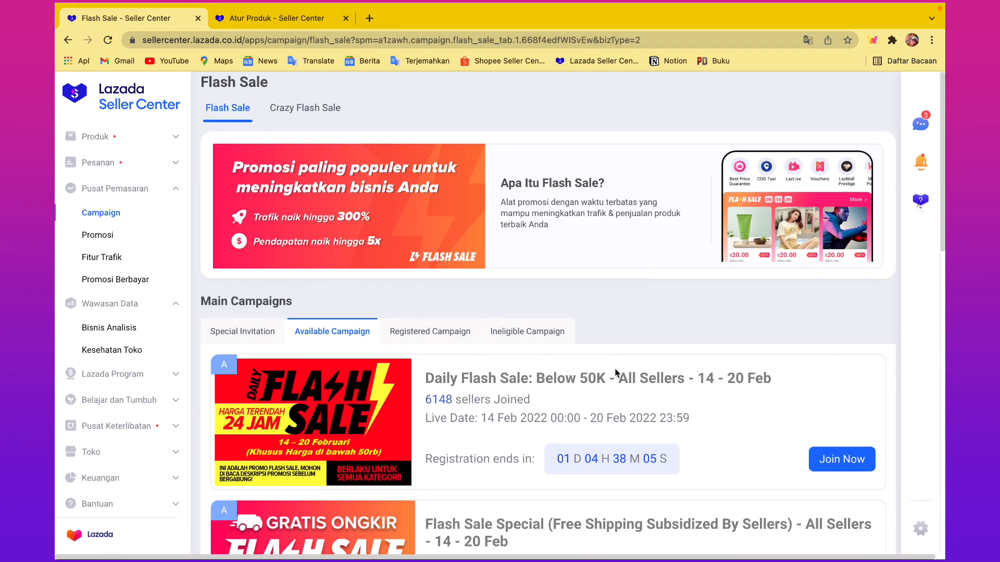
{"action": "scroll", "coordinate": [616, 372], "scroll_direction": "down", "scroll_amount": 2}
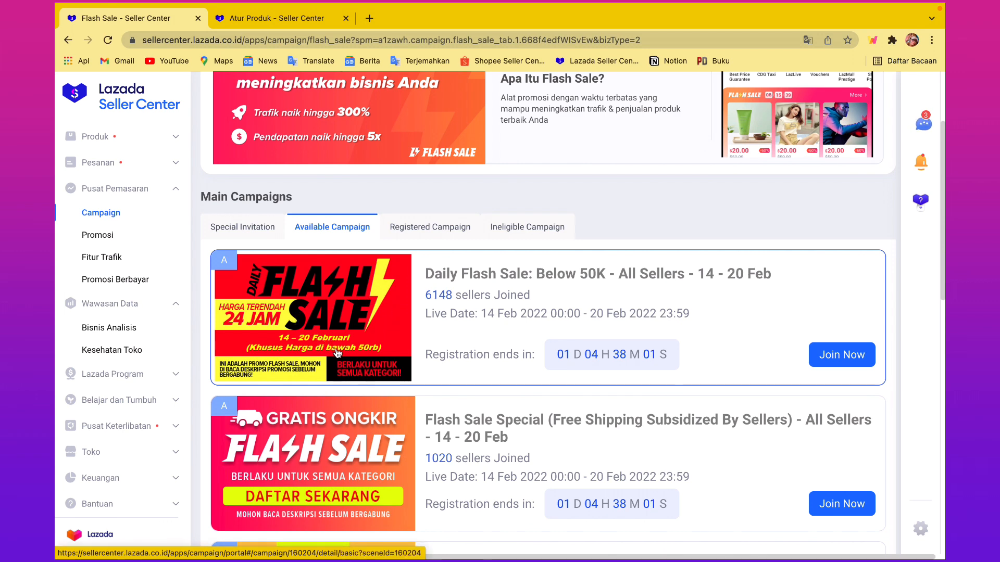
{"action": "scroll", "coordinate": [376, 360], "scroll_direction": "down", "scroll_amount": 2}
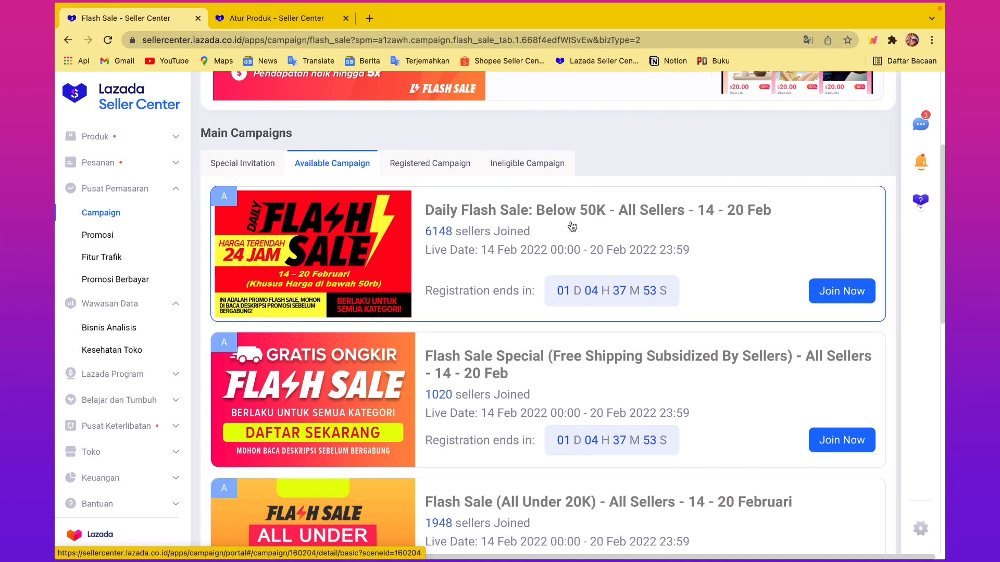
{"action": "scroll", "coordinate": [572, 226], "scroll_direction": "down", "scroll_amount": 1}
{"action": "scroll", "coordinate": [572, 226], "scroll_direction": "down", "scroll_amount": 1}
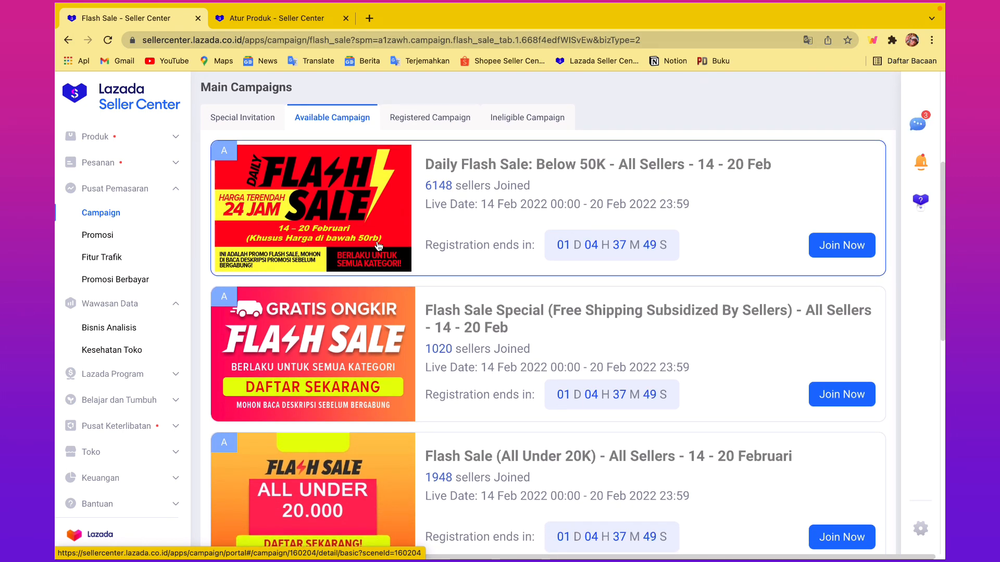
{"action": "scroll", "coordinate": [526, 245], "scroll_direction": "down", "scroll_amount": 2}
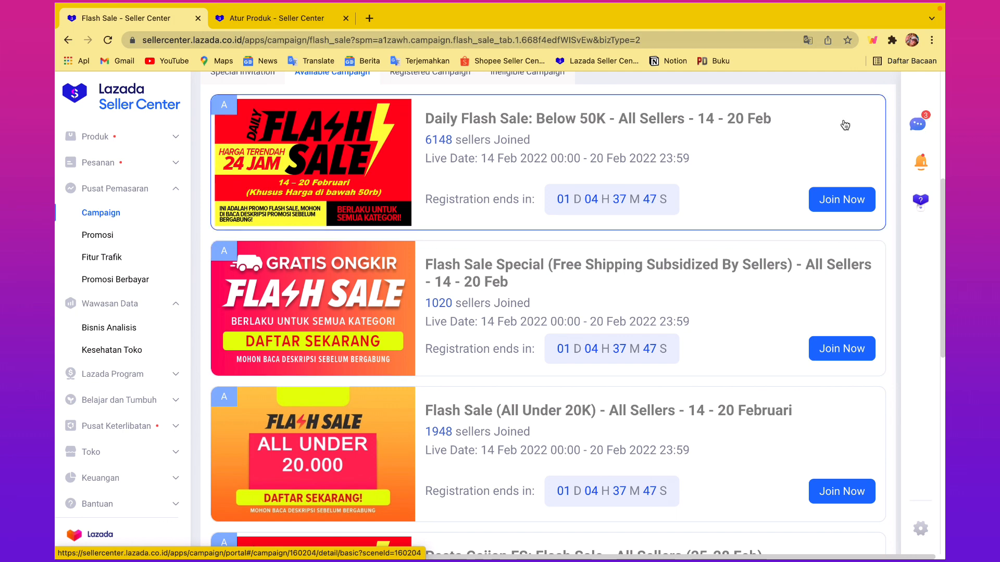
- Join the Daily Flash Sale: Below 50K campaign for 14 - 20 Feb and open its product selection
{"action": "left_click", "coordinate": [848, 200]}
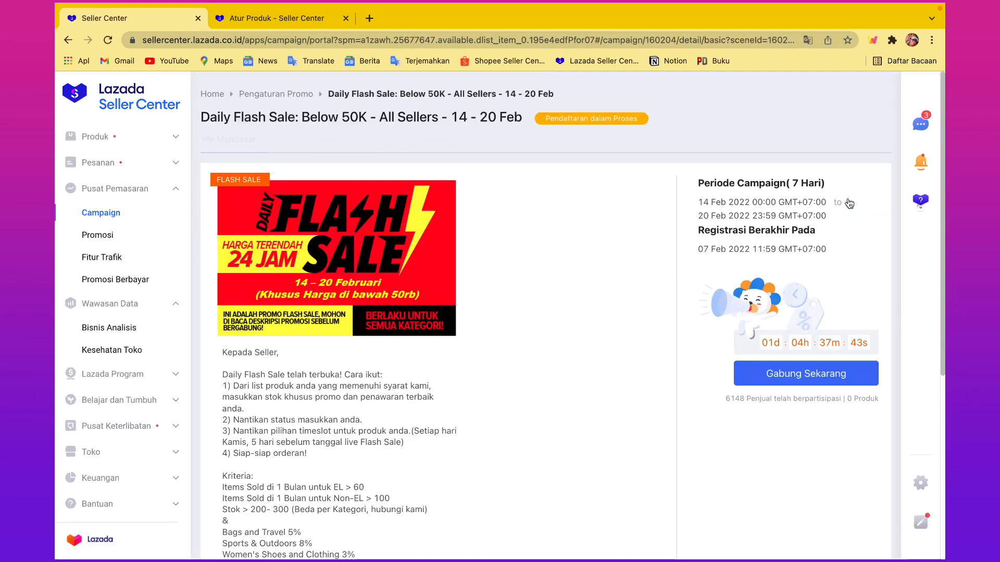
{"action": "left_click", "coordinate": [805, 377]}
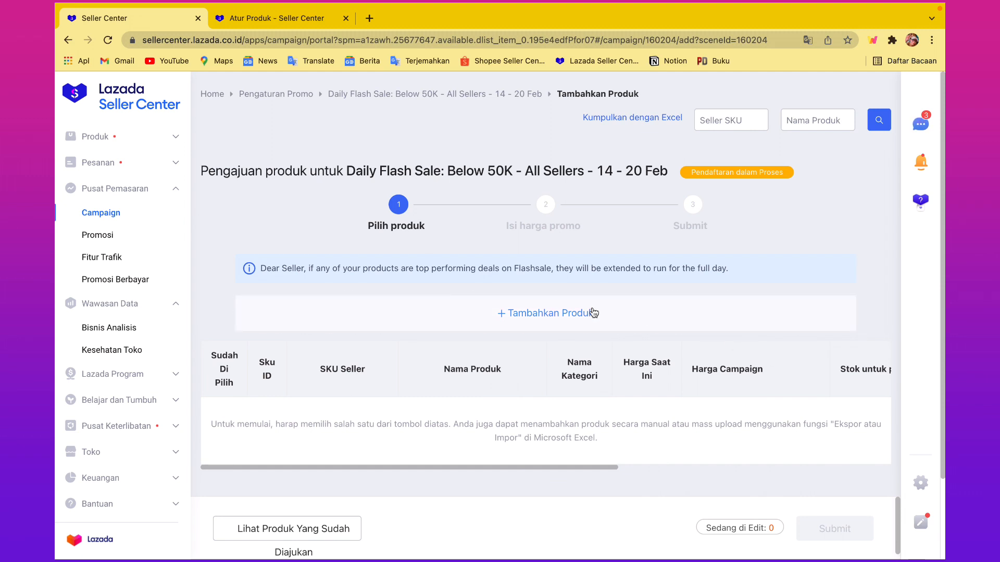
{"action": "left_click", "coordinate": [594, 312]}
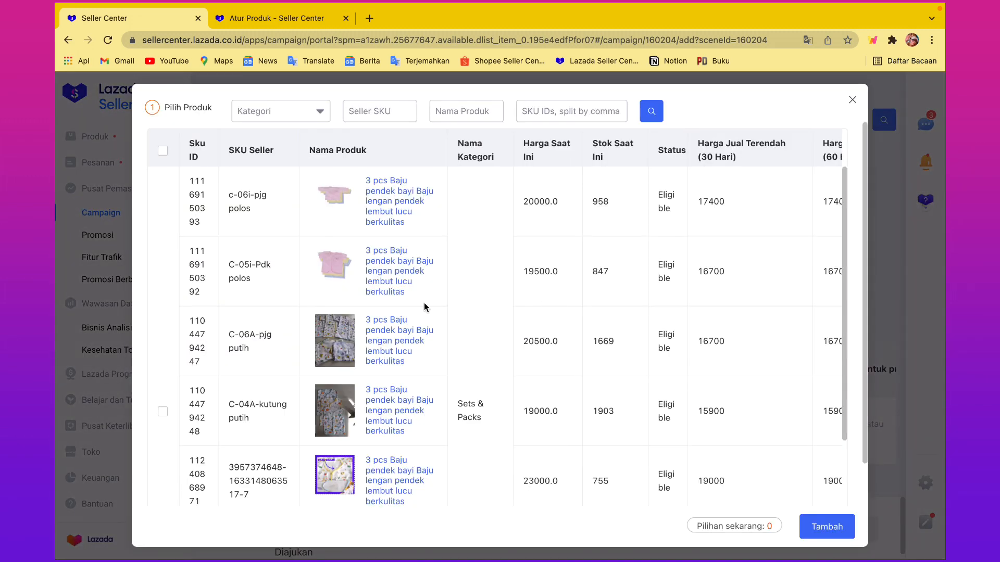
- Review the eligible baby clothing variants, select all of them and add them to the flash sale submission
{"action": "scroll", "coordinate": [424, 302], "scroll_direction": "down", "scroll_amount": 3}
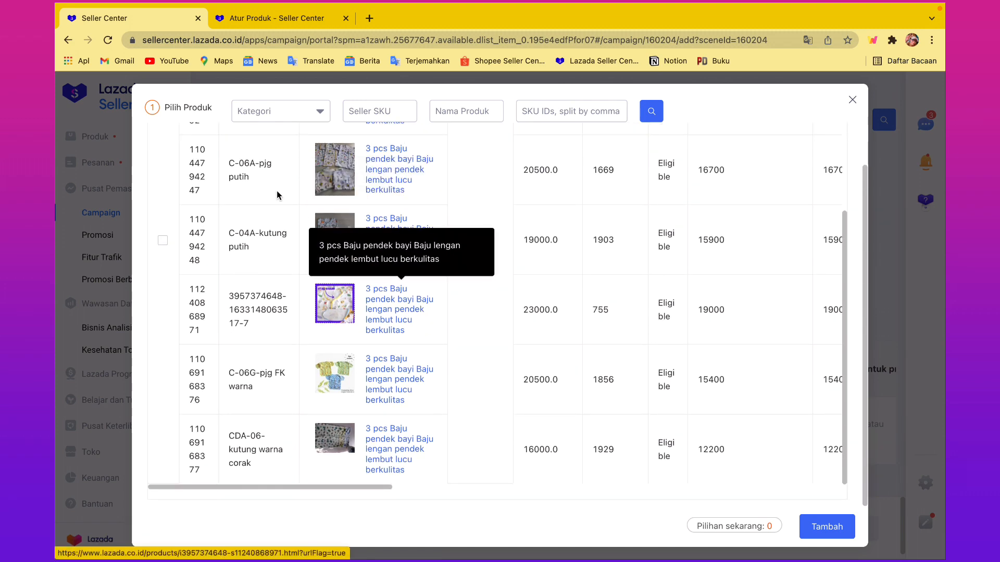
{"action": "scroll", "coordinate": [277, 191], "scroll_direction": "up", "scroll_amount": 2}
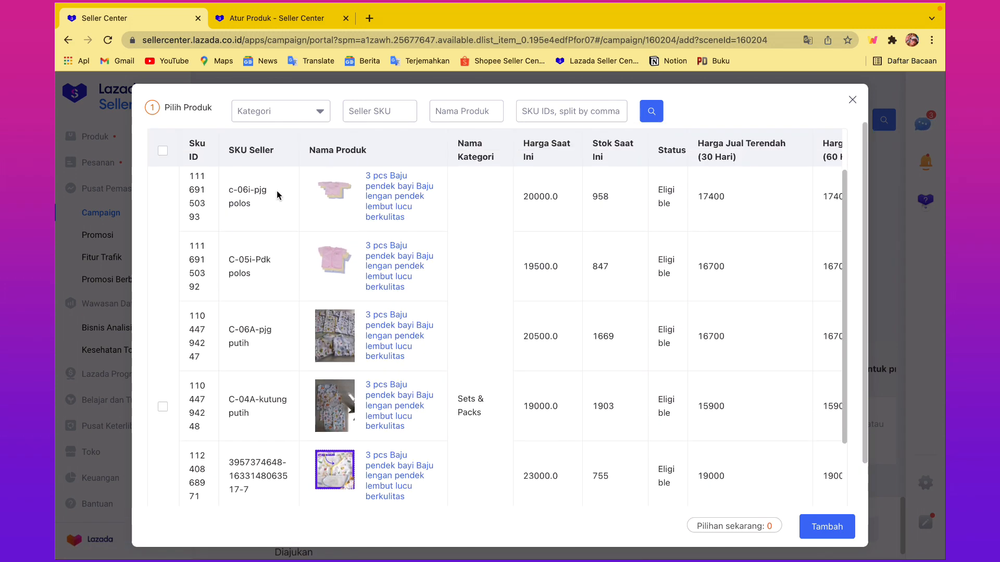
{"action": "scroll", "coordinate": [276, 194], "scroll_direction": "down", "scroll_amount": 3}
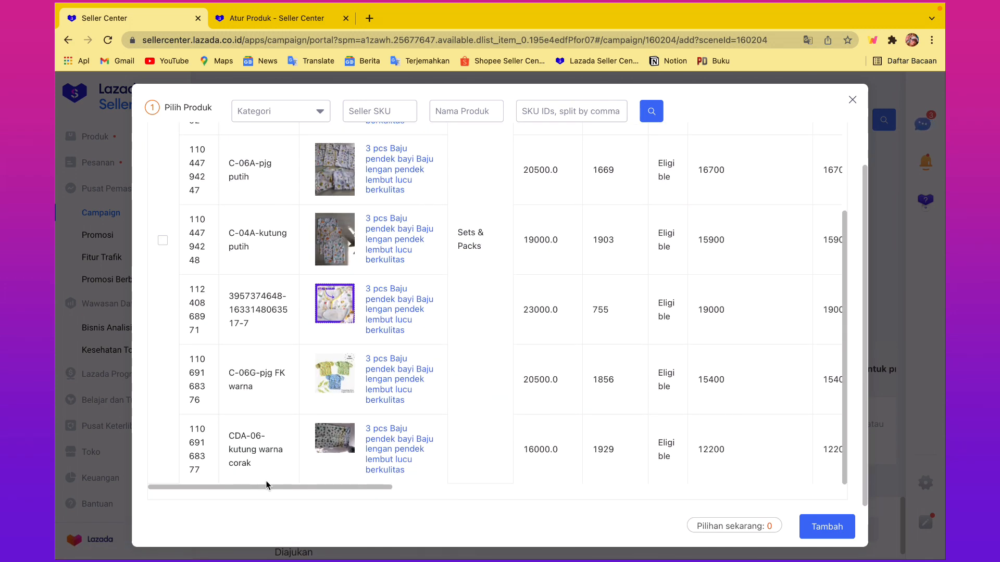
{"action": "scroll", "coordinate": [404, 234], "scroll_direction": "up", "scroll_amount": 2}
{"action": "scroll", "coordinate": [405, 235], "scroll_direction": "up", "scroll_amount": 1}
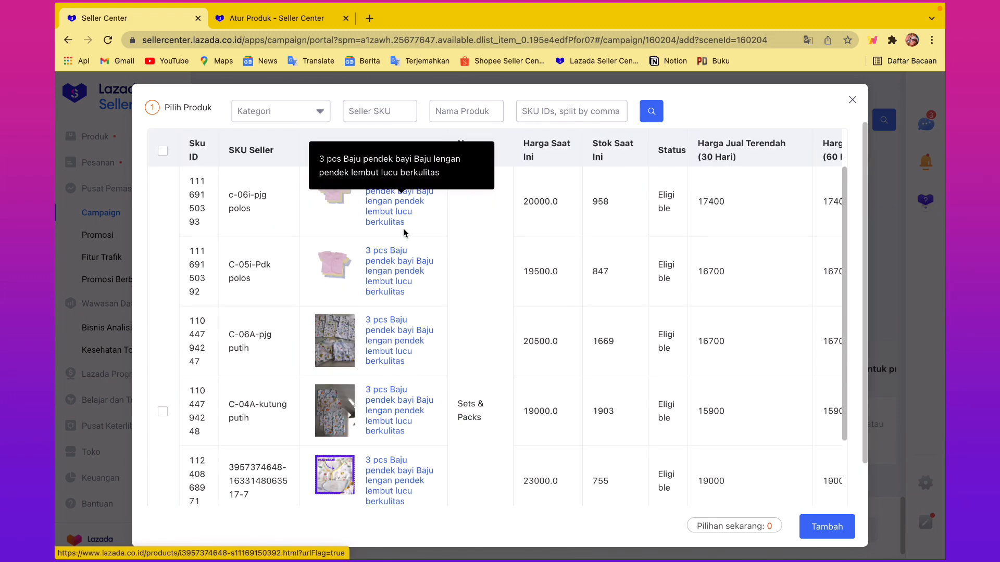
{"action": "left_click", "coordinate": [162, 151]}
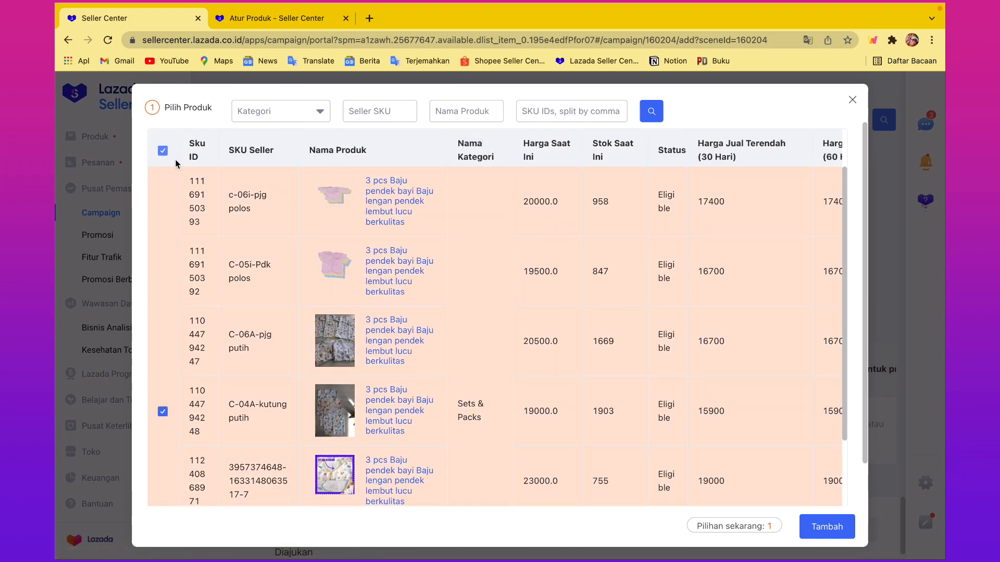
{"action": "left_click", "coordinate": [841, 530]}
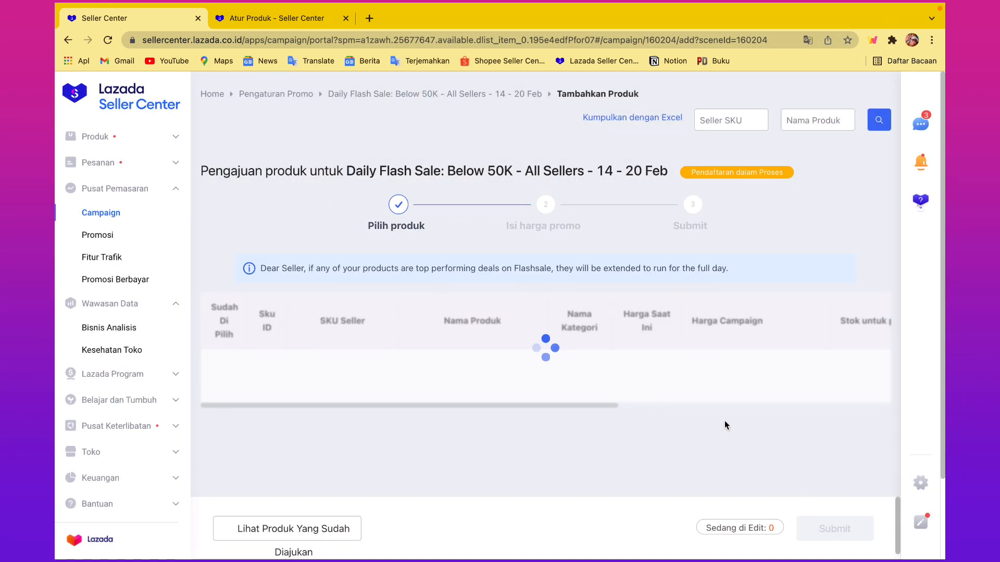
- Set the campaign price of the c-06i-pjg polos variant to 19600 and of the C-05i-Pdk polos variant to 19100
{"action": "scroll", "coordinate": [676, 369], "scroll_direction": "down", "scroll_amount": 4}
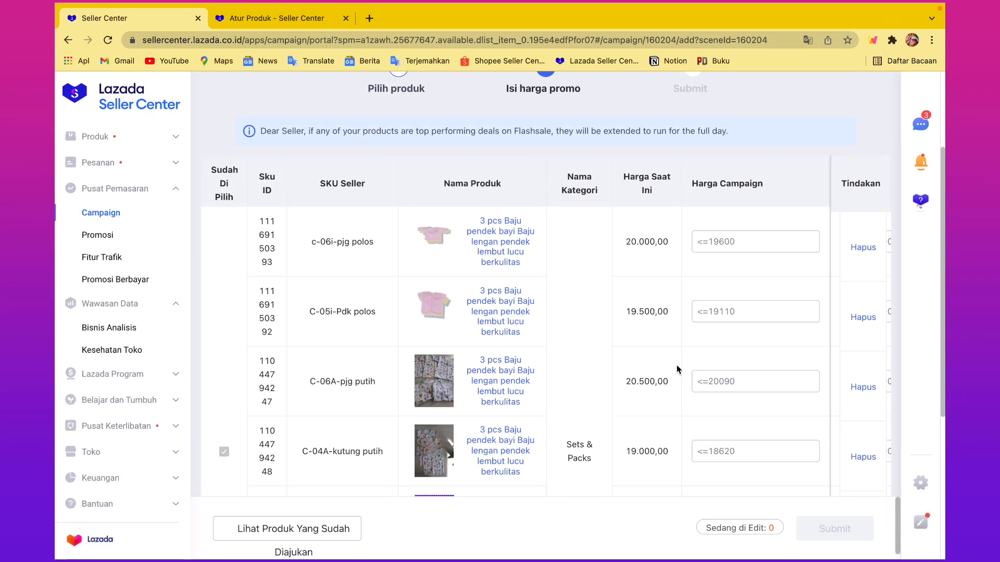
{"action": "scroll", "coordinate": [677, 369], "scroll_direction": "right", "scroll_amount": 3}
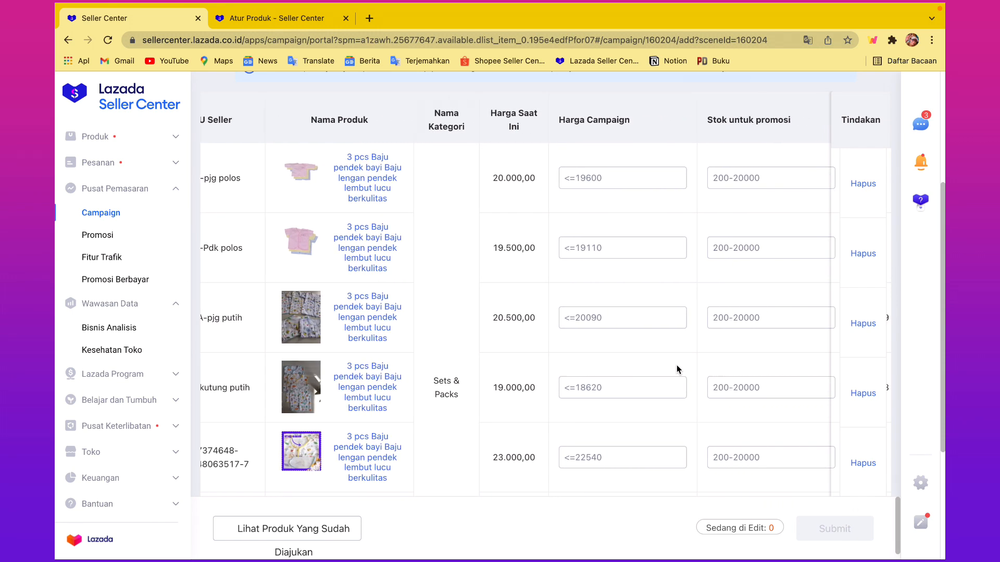
{"action": "scroll", "coordinate": [607, 276], "scroll_direction": "up", "scroll_amount": 1}
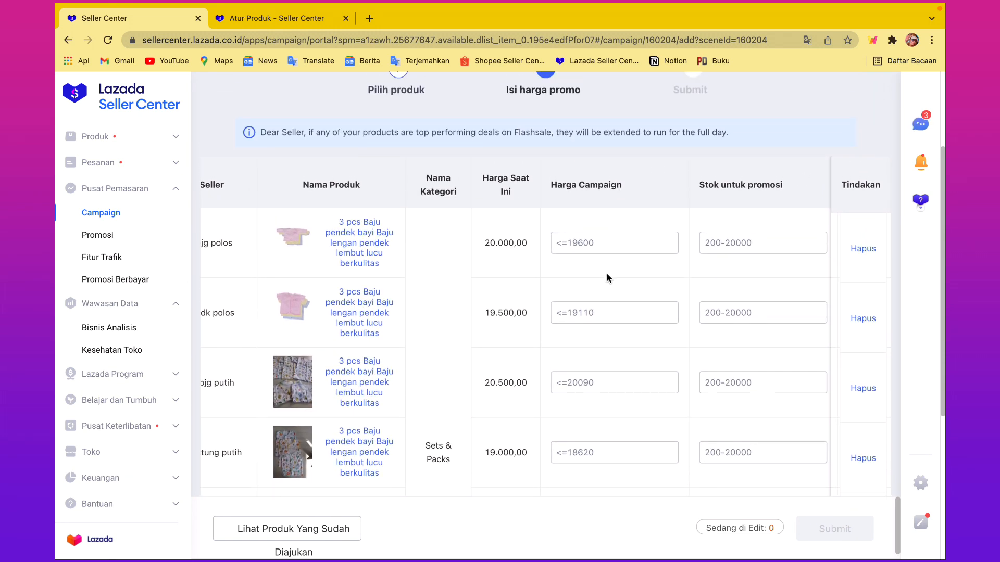
{"action": "scroll", "coordinate": [607, 273], "scroll_direction": "left", "scroll_amount": 2}
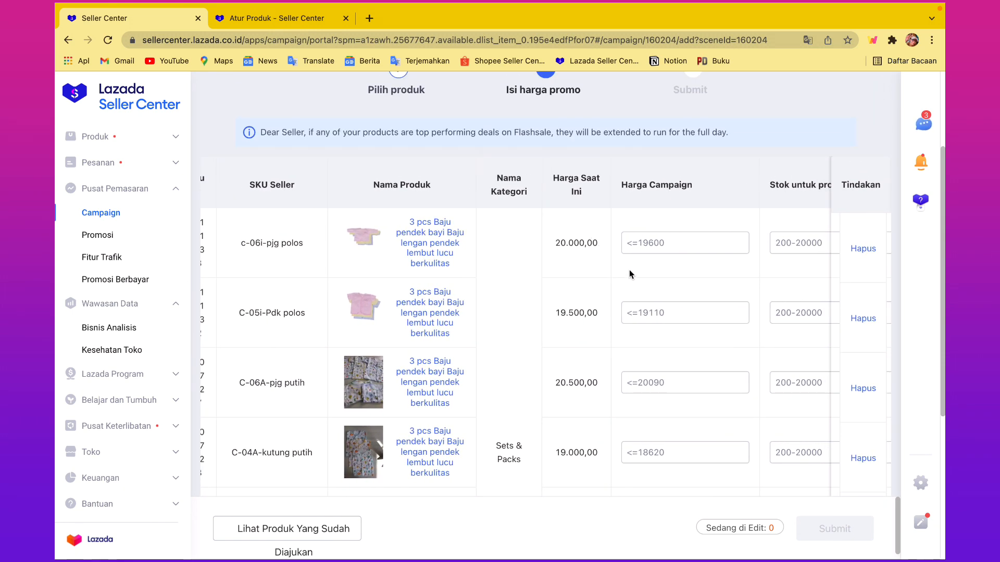
{"action": "scroll", "coordinate": [630, 270], "scroll_direction": "right", "scroll_amount": 2}
{"action": "left_click", "coordinate": [603, 246]}
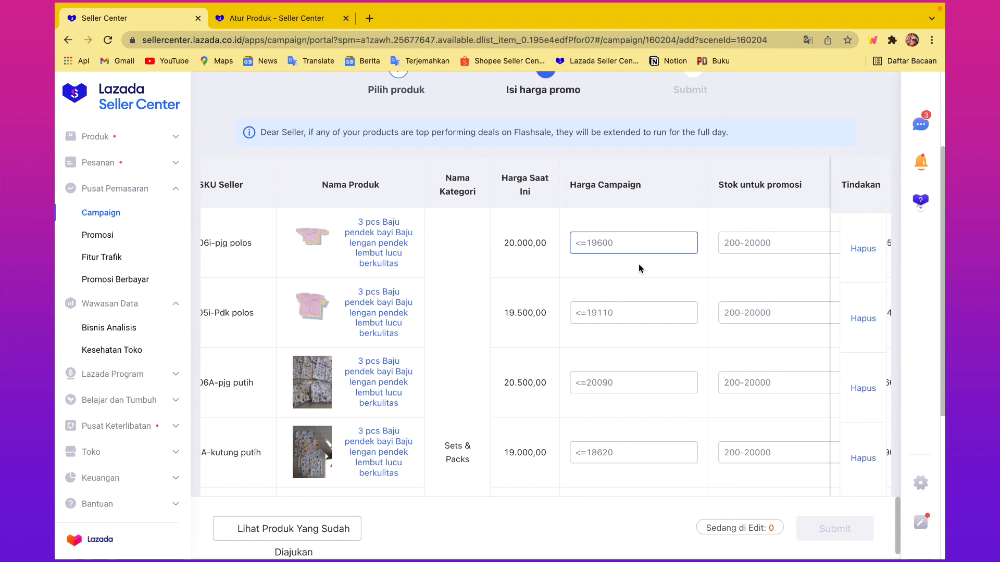
{"action": "type", "text": "196"}
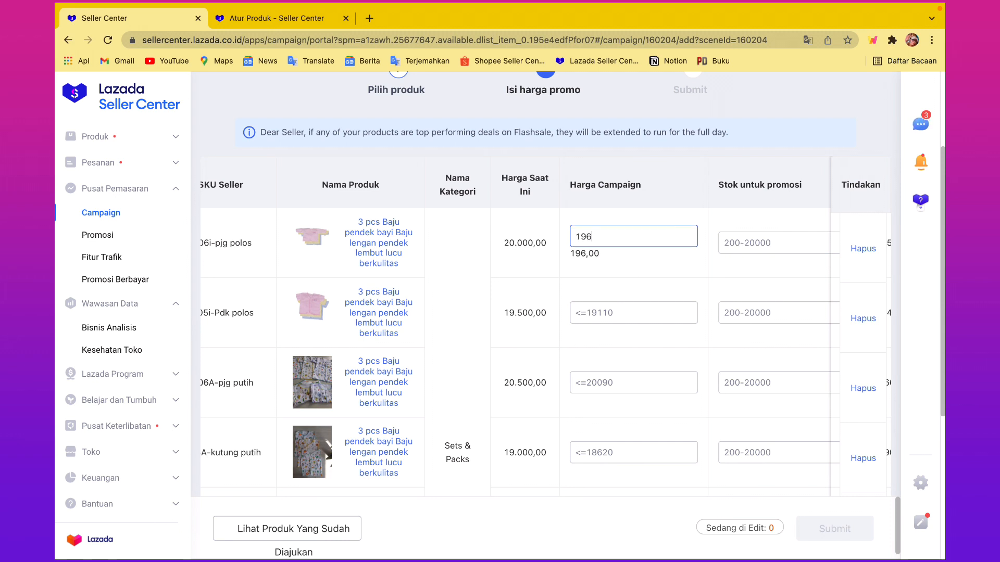
{"action": "type", "text": "00"}
{"action": "left_click", "coordinate": [638, 314]}
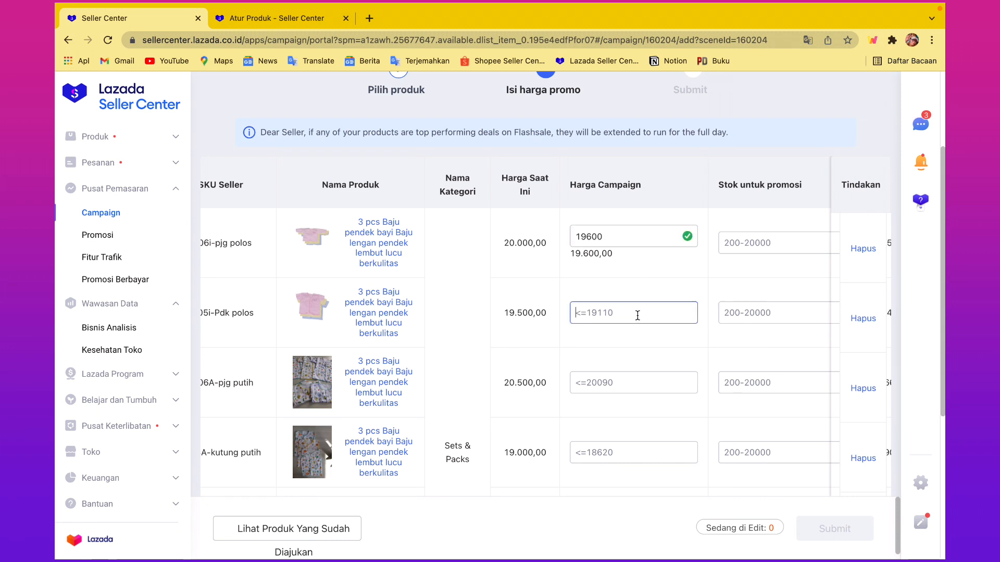
{"action": "type", "text": "19"}
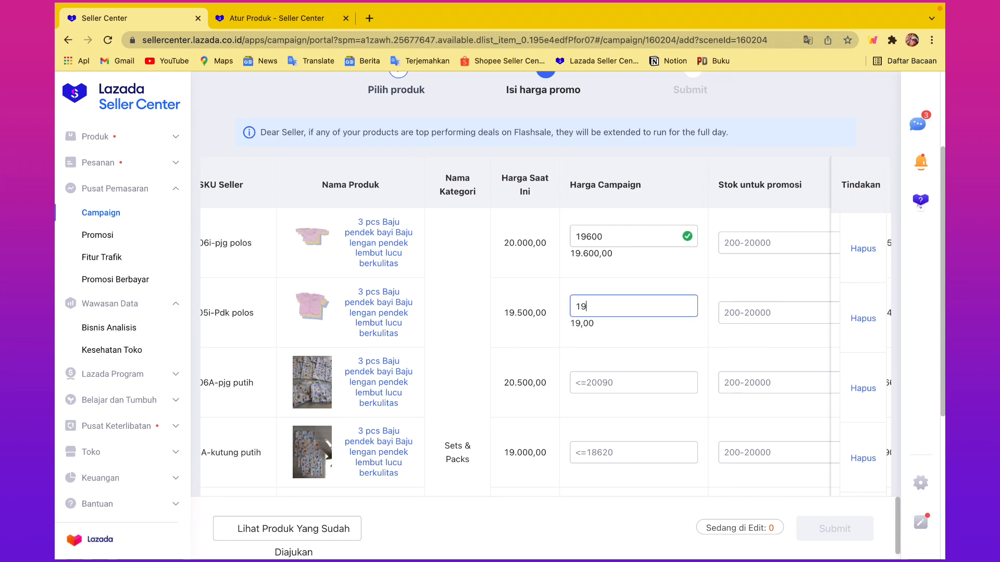
{"action": "type", "text": "100"}
- Set the campaign price of the C-06A-pjg putih variant to 20000 and of the C-04A-kutung putih variant to 18600
{"action": "left_click", "coordinate": [632, 385]}
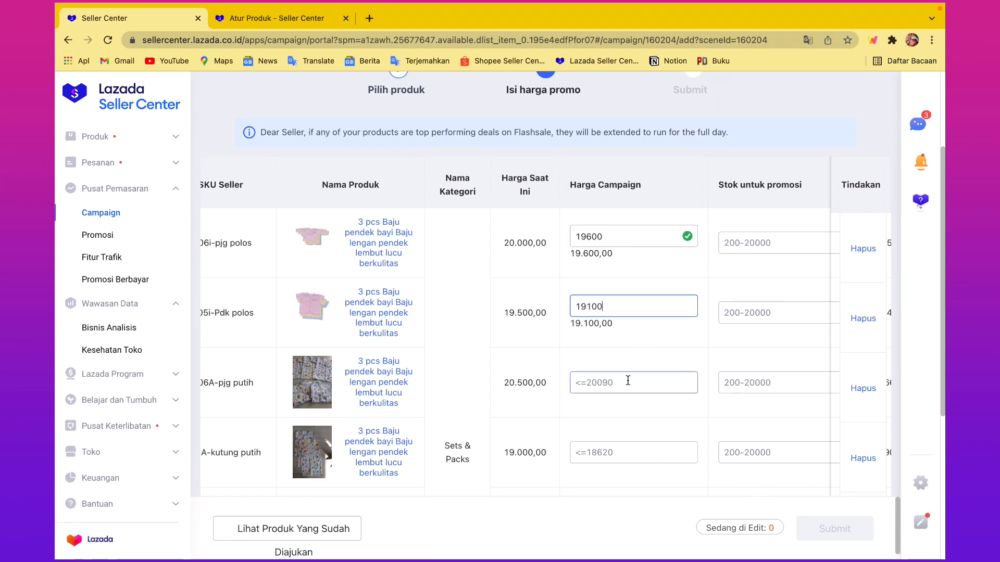
{"action": "type", "text": "20000"}
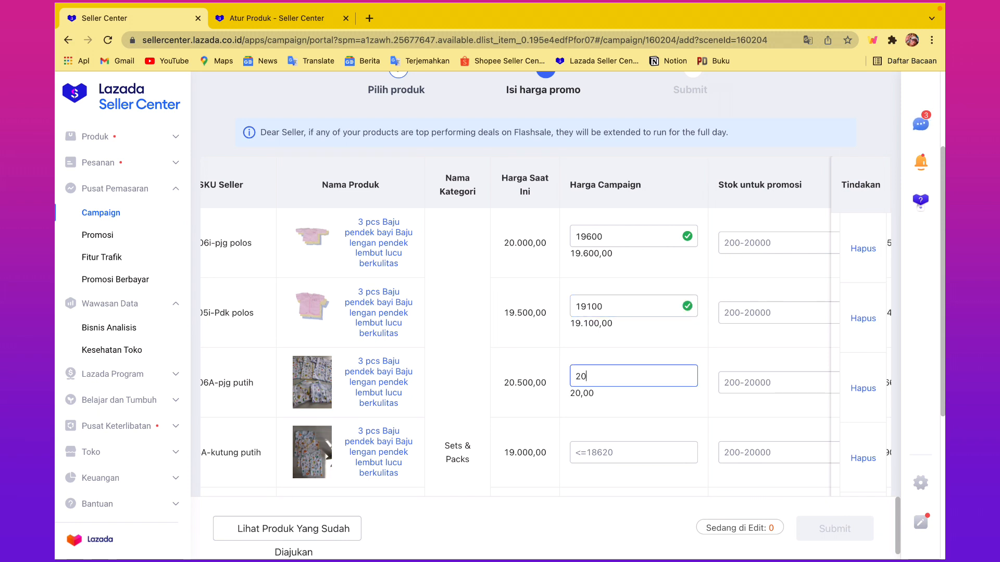
{"action": "left_click", "coordinate": [626, 456]}
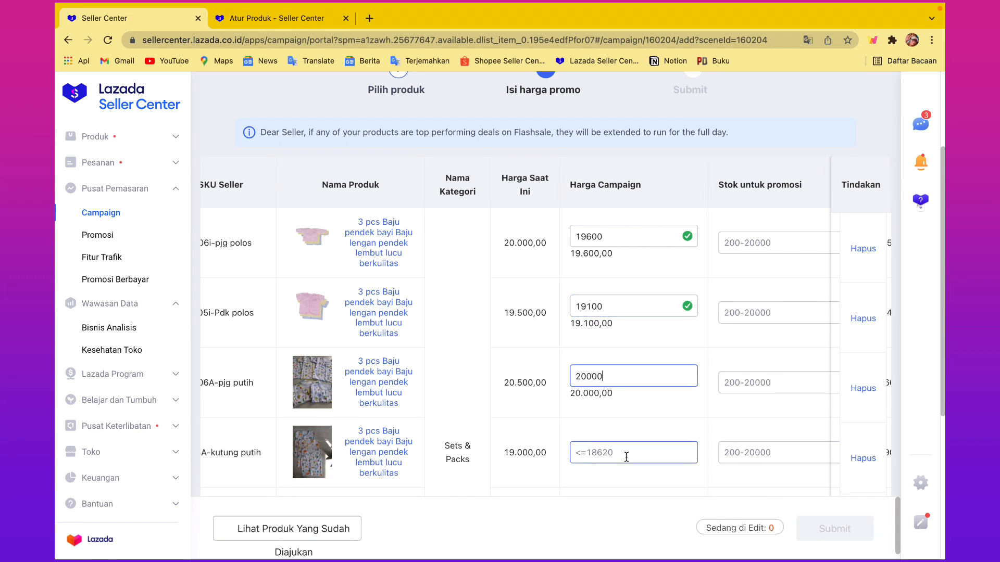
{"action": "type", "text": "1"}
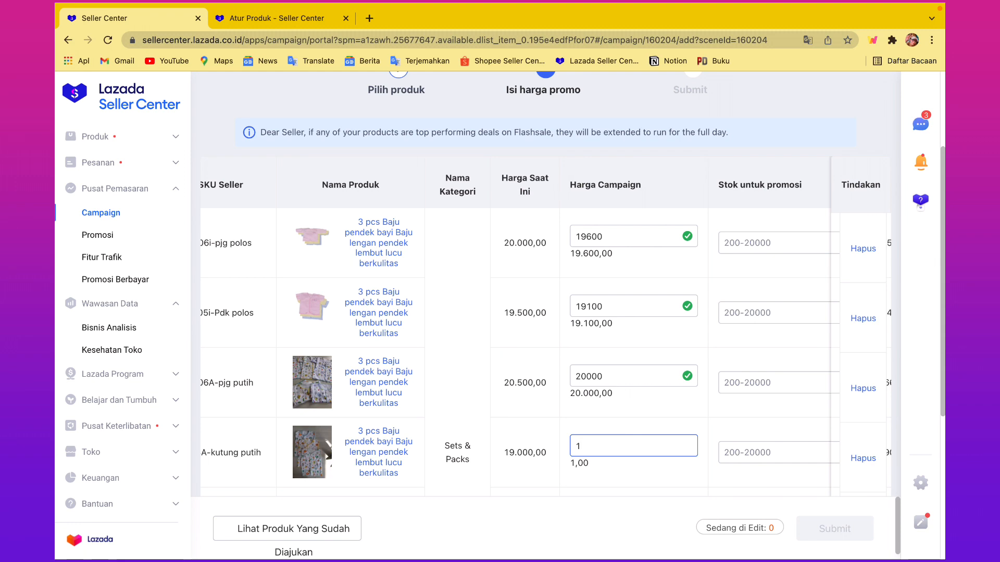
{"action": "type", "text": "8600"}
- Set the campaign price of the variant currently priced 23.000,00 to 22500 and of the pjg FK warna variant to 20000
{"action": "scroll", "coordinate": [660, 454], "scroll_direction": "down", "scroll_amount": 3}
{"action": "scroll", "coordinate": [669, 384], "scroll_direction": "down", "scroll_amount": 3}
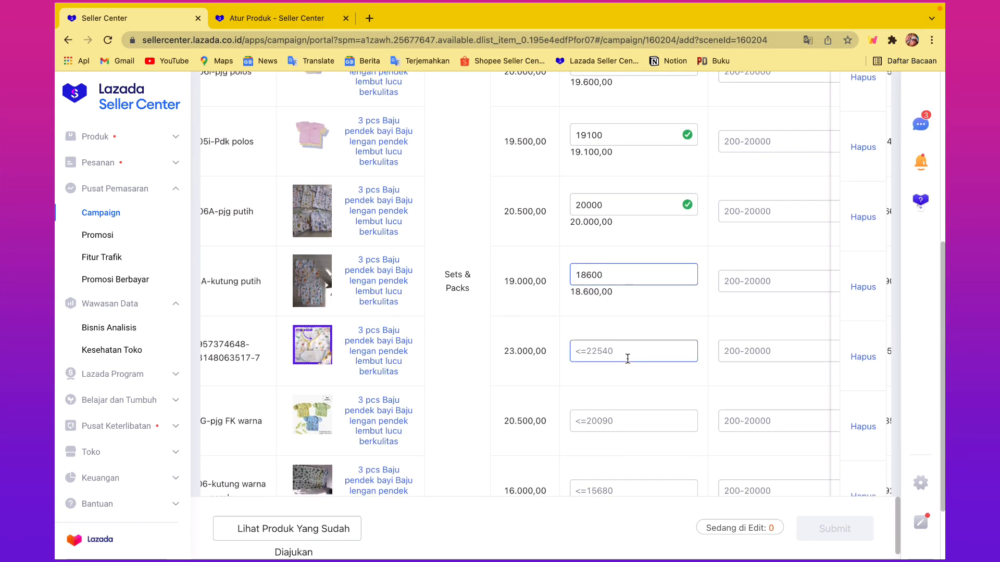
{"action": "left_click", "coordinate": [627, 358]}
{"action": "type", "text": "22"}
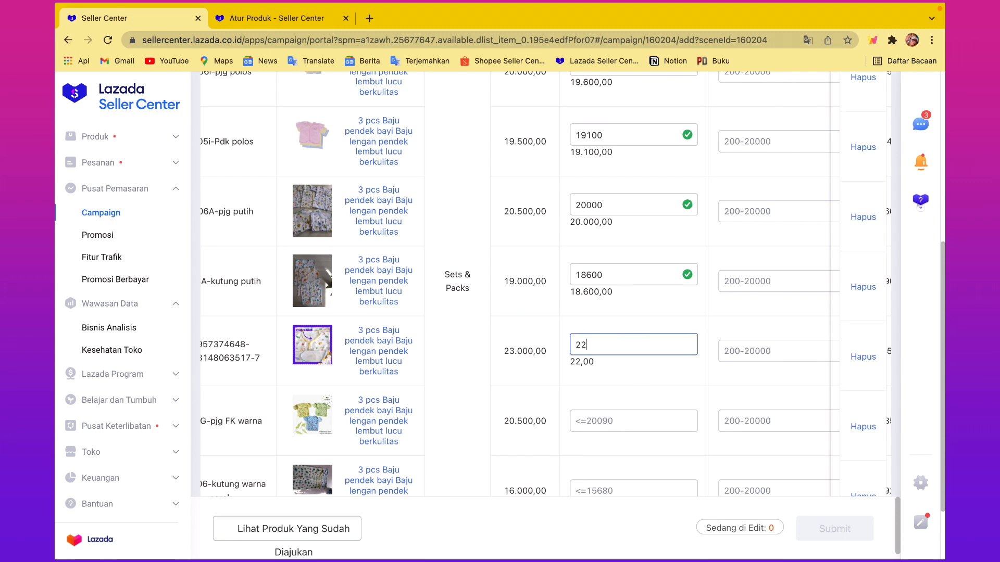
{"action": "type", "text": "600"}
{"action": "left_click", "coordinate": [627, 426]}
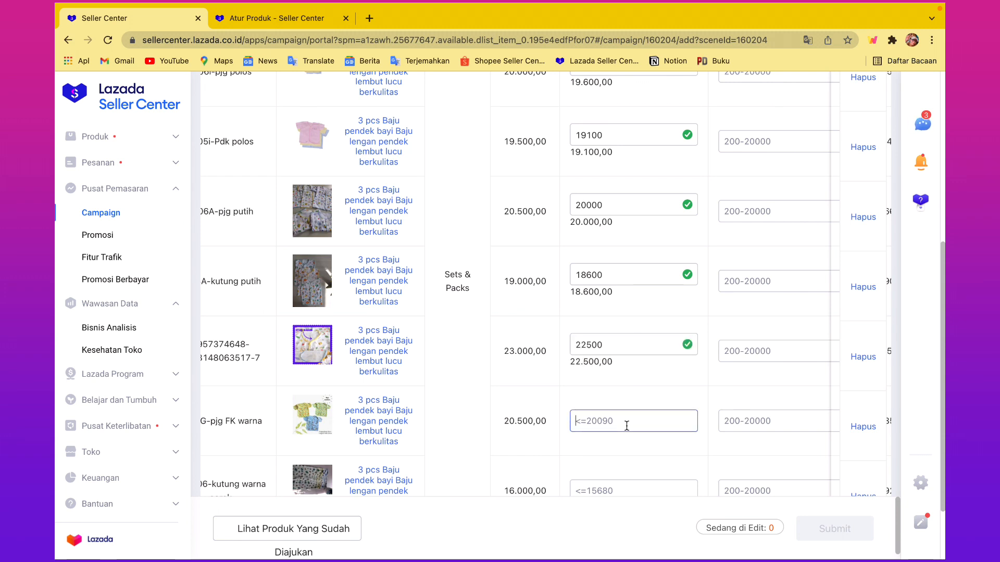
{"action": "type", "text": "2"}
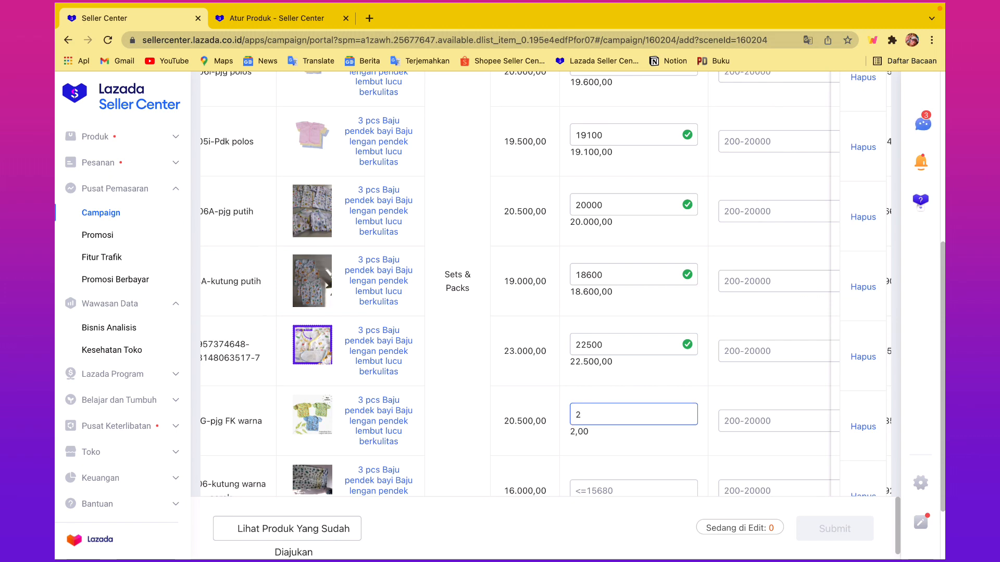
{"action": "type", "text": "0000"}
- Set the campaign price of the kutung warna corak variant in the last row to 15600
{"action": "scroll", "coordinate": [648, 379], "scroll_direction": "down", "scroll_amount": 3}
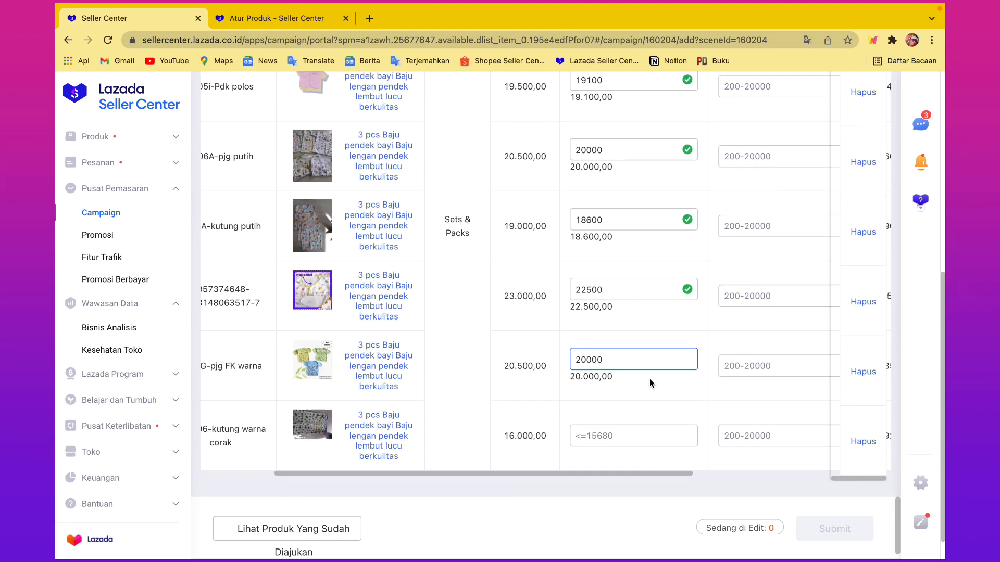
{"action": "left_click", "coordinate": [615, 404]}
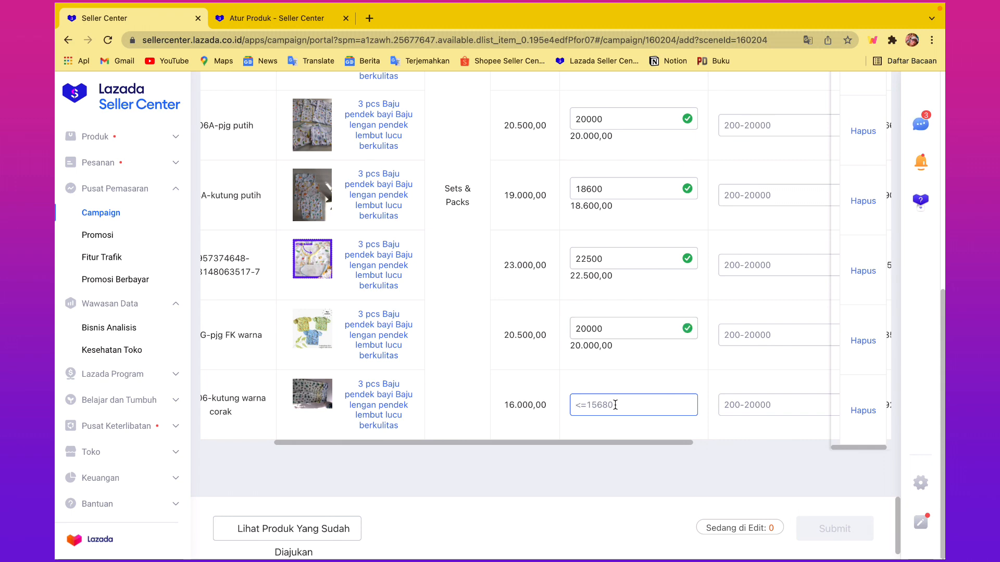
{"action": "type", "text": "15"}
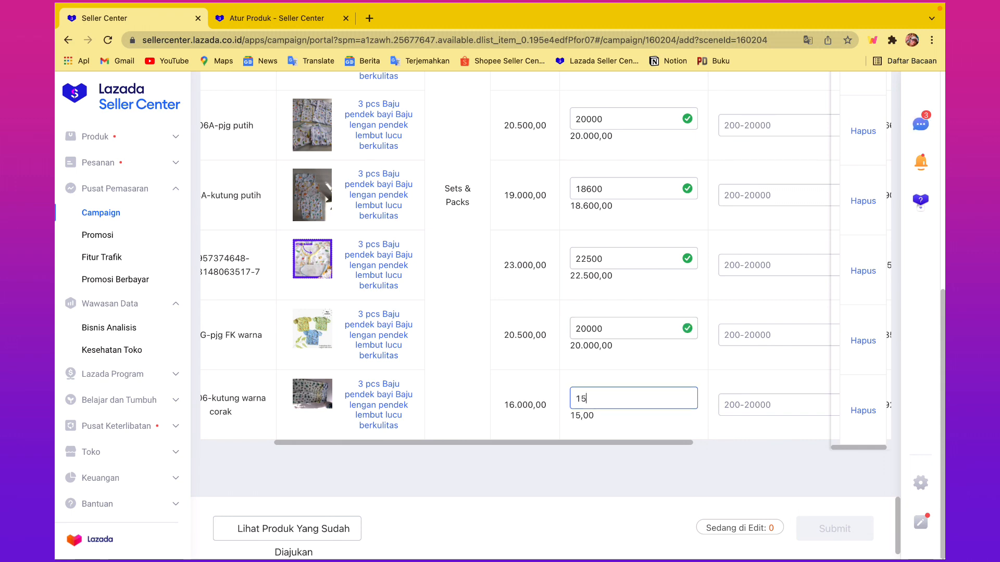
{"action": "type", "text": "600"}
- Check the current stock and set the promotion stock of the c-06i-pjg polos and C-05i-Pdk polos variants to 300 each
{"action": "scroll", "coordinate": [762, 341], "scroll_direction": "up", "scroll_amount": 1}
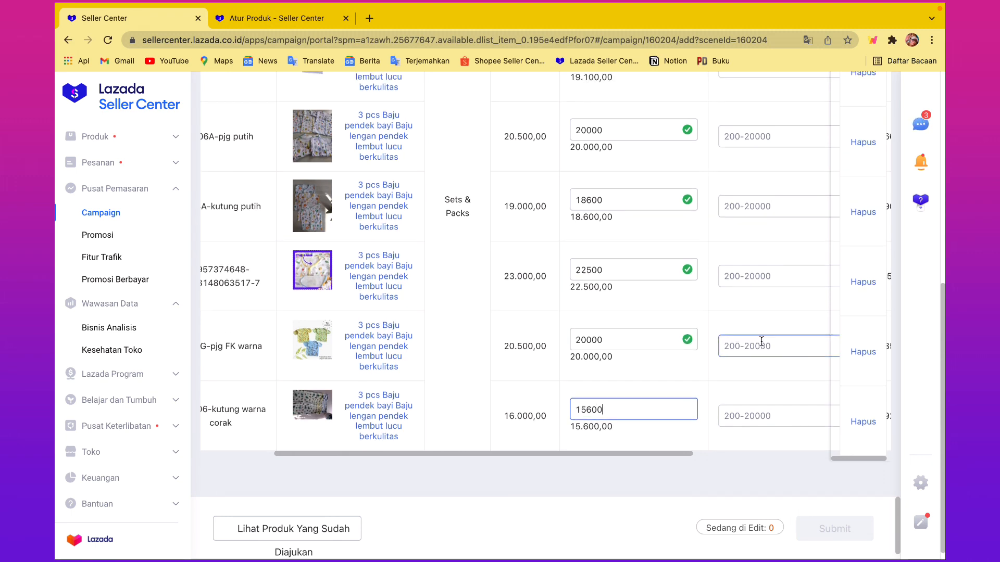
{"action": "scroll", "coordinate": [761, 341], "scroll_direction": "up", "scroll_amount": 5}
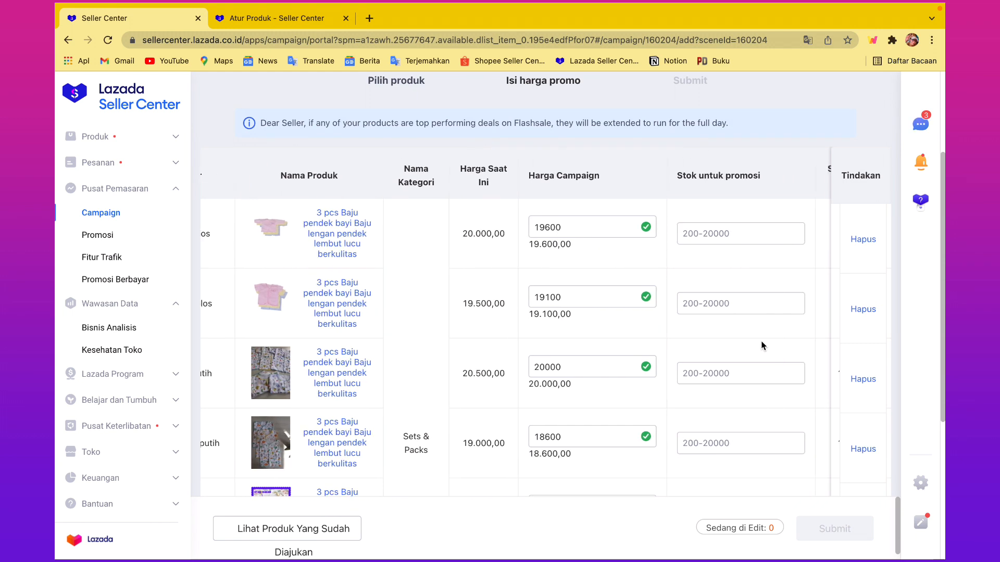
{"action": "scroll", "coordinate": [728, 272], "scroll_direction": "right", "scroll_amount": 2}
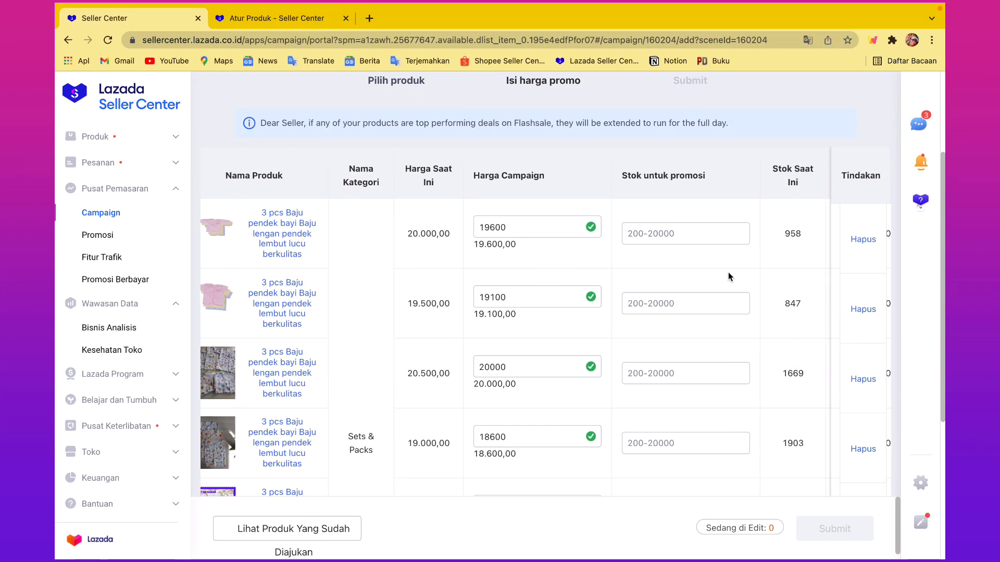
{"action": "scroll", "coordinate": [728, 272], "scroll_direction": "right", "scroll_amount": 1}
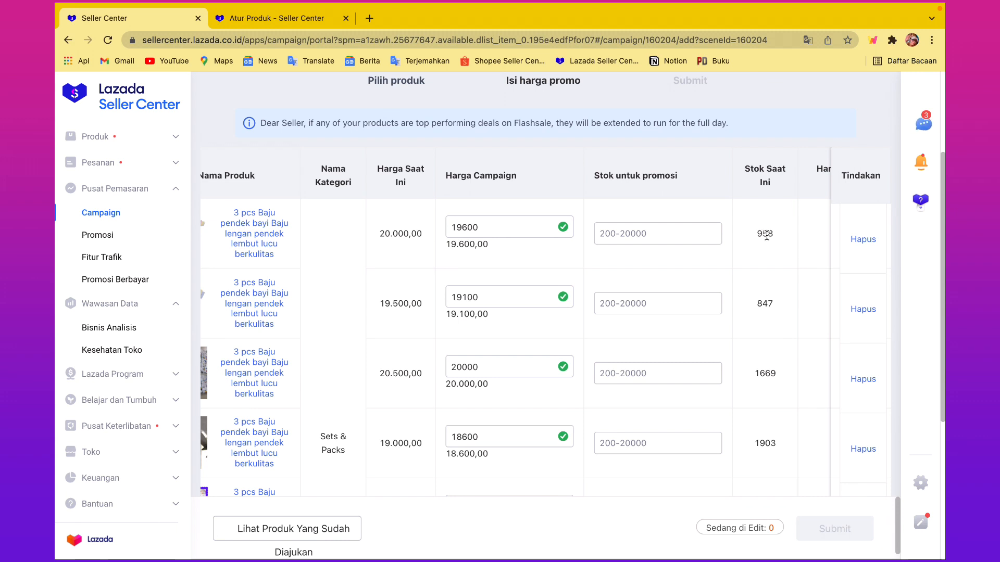
{"action": "left_click", "coordinate": [659, 228]}
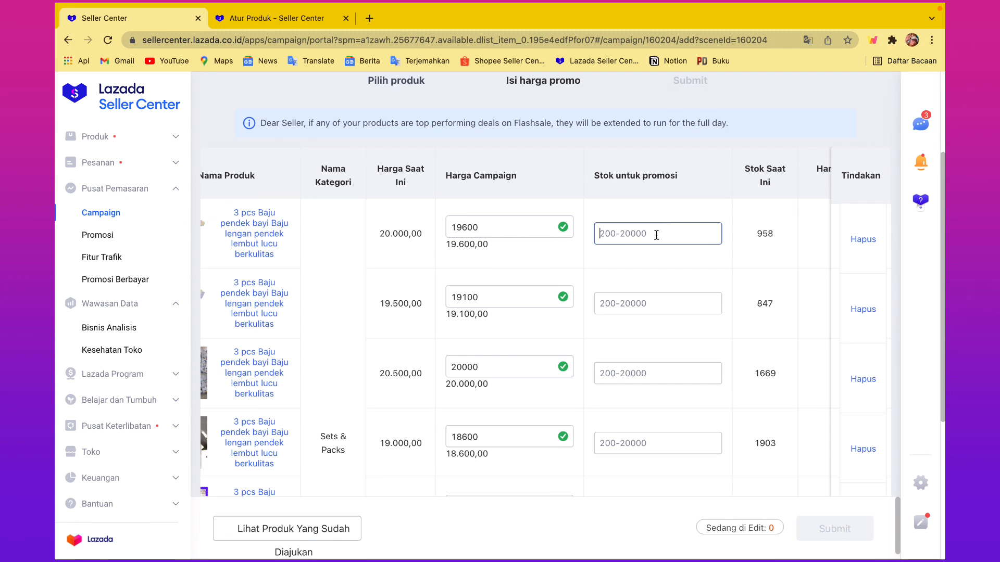
{"action": "scroll", "coordinate": [656, 235], "scroll_direction": "left", "scroll_amount": 2}
{"action": "scroll", "coordinate": [656, 235], "scroll_direction": "right", "scroll_amount": 2}
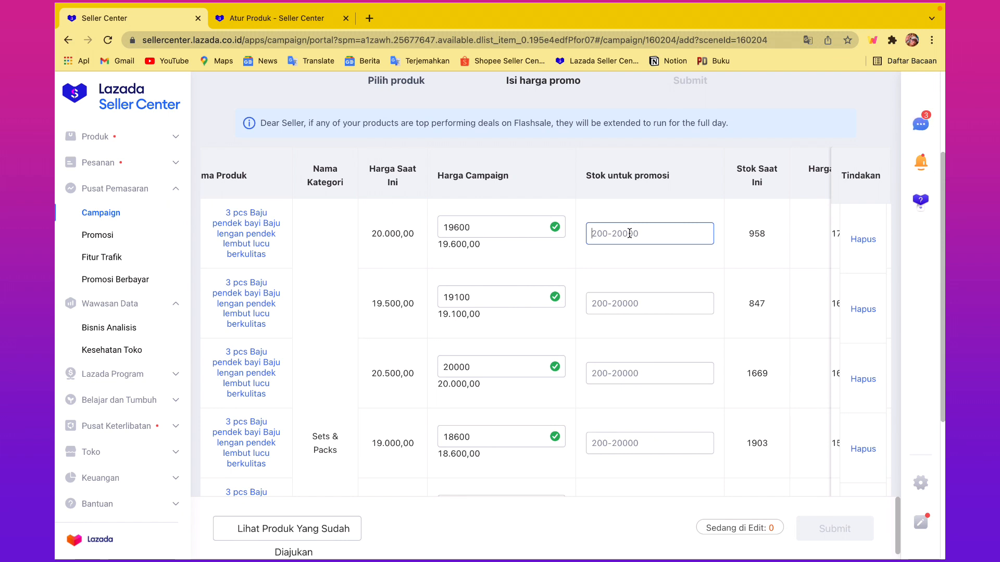
{"action": "type", "text": "300"}
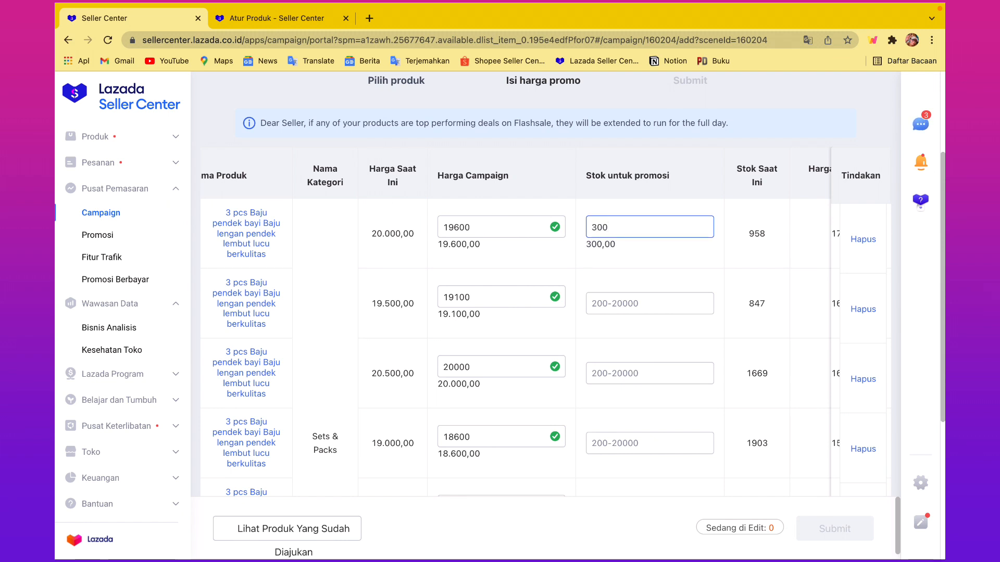
{"action": "left_click", "coordinate": [638, 303]}
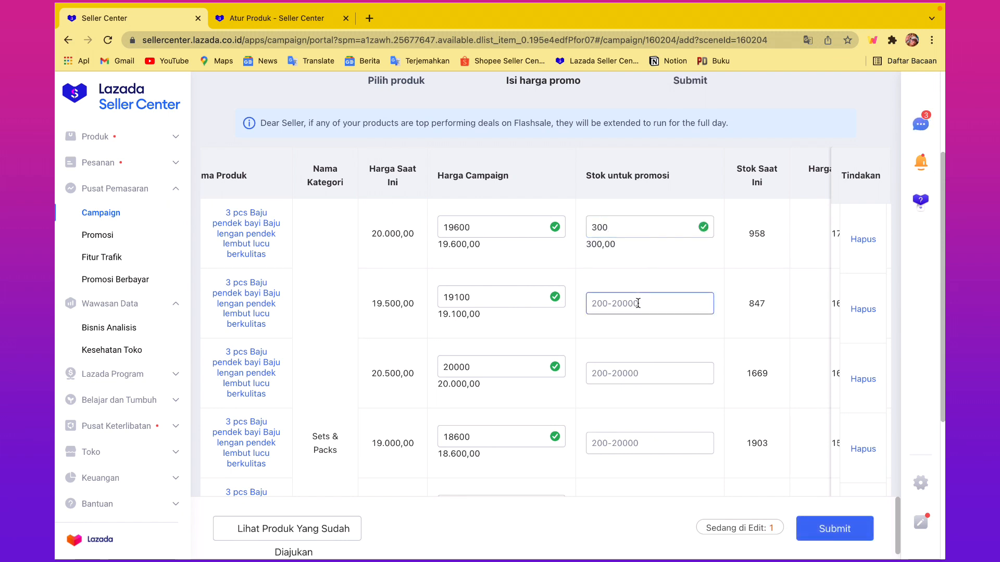
{"action": "scroll", "coordinate": [638, 304], "scroll_direction": "left", "scroll_amount": 2}
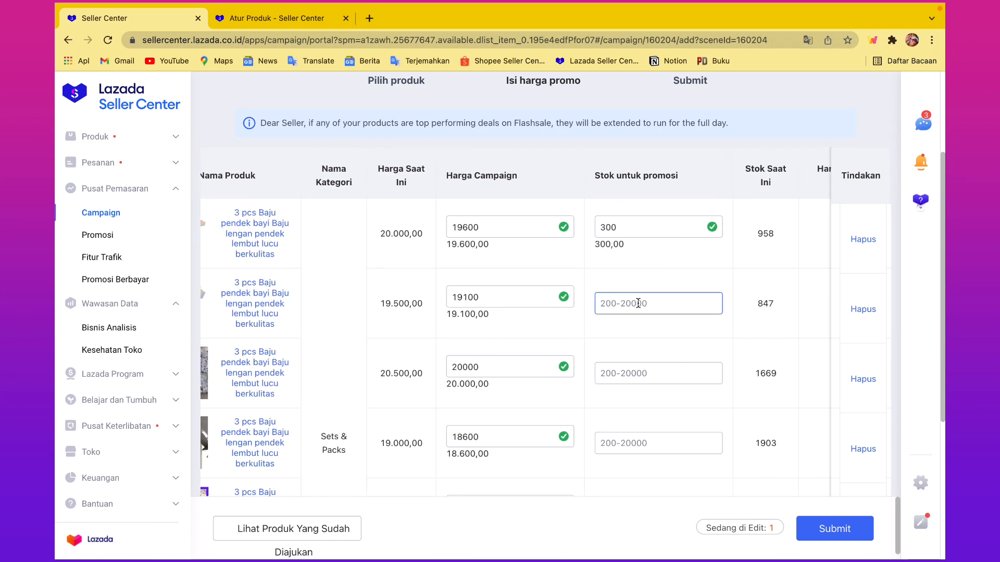
{"action": "type", "text": "300"}
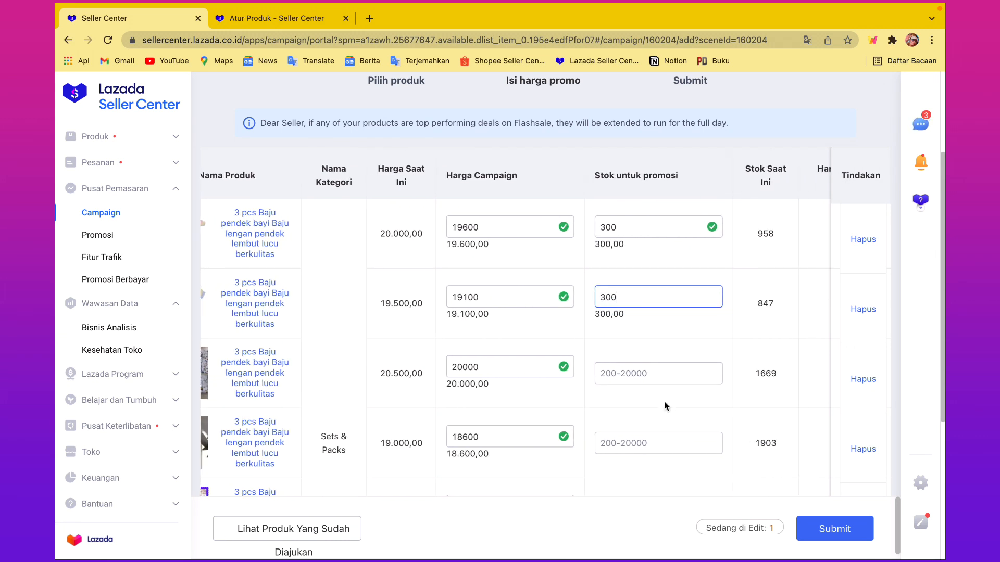
- Set the promotion stock of the C-06A-pjg putih and C-04A-kutung putih variants to 500 each
{"action": "scroll", "coordinate": [664, 406], "scroll_direction": "left", "scroll_amount": 2}
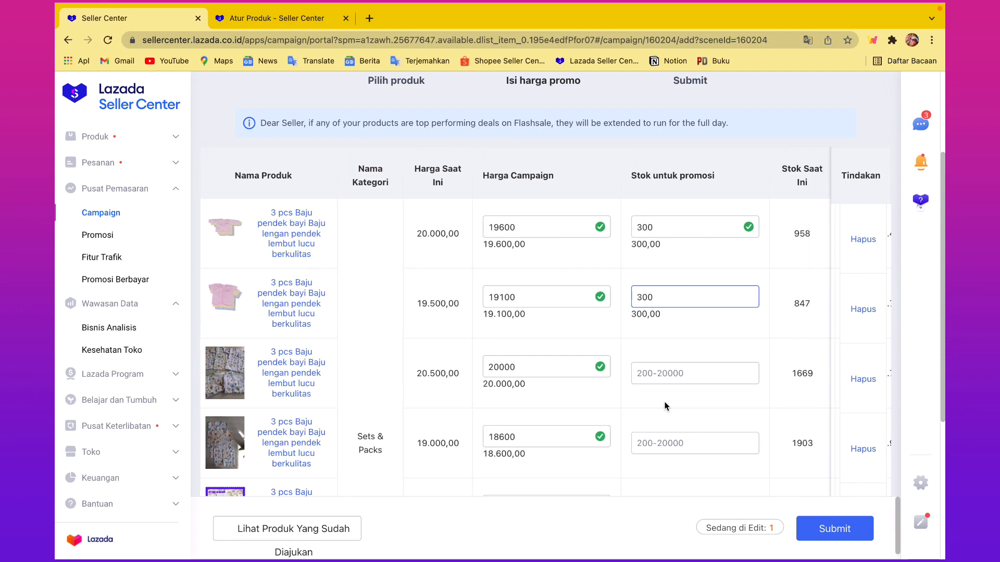
{"action": "left_click", "coordinate": [637, 374]}
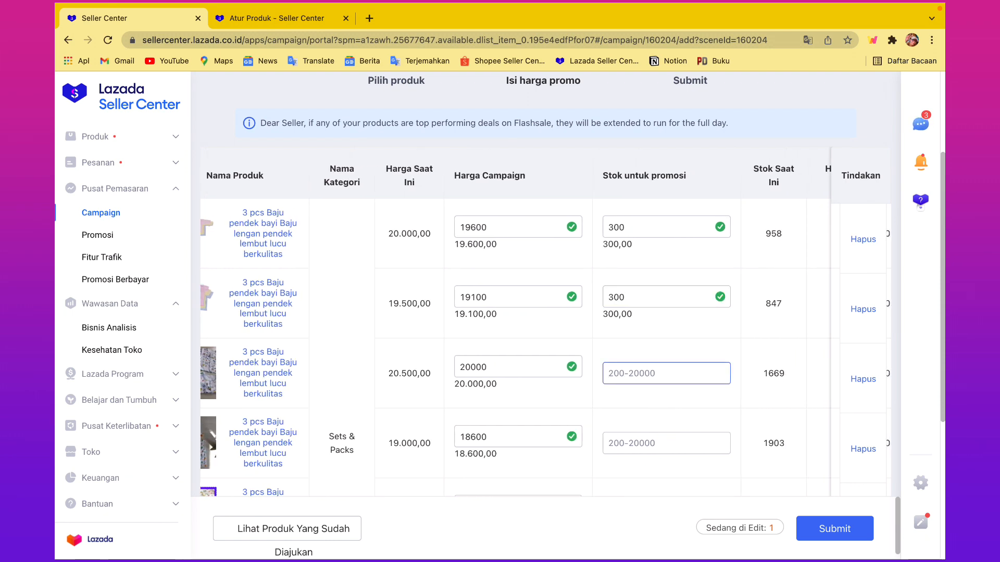
{"action": "type", "text": "500"}
{"action": "scroll", "coordinate": [748, 385], "scroll_direction": "down", "scroll_amount": 2}
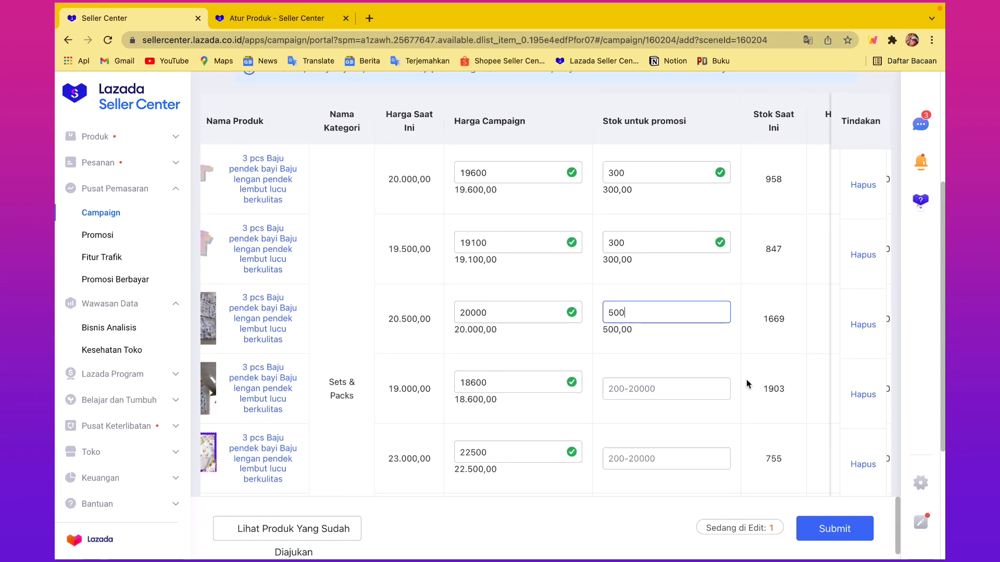
{"action": "scroll", "coordinate": [748, 384], "scroll_direction": "down", "scroll_amount": 3}
{"action": "left_click", "coordinate": [656, 279]}
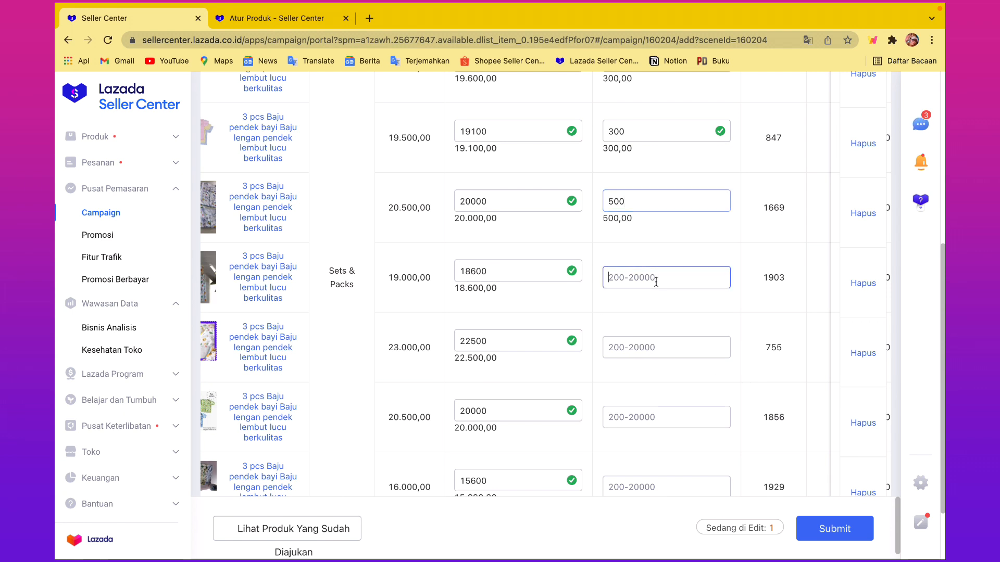
{"action": "type", "text": "500"}
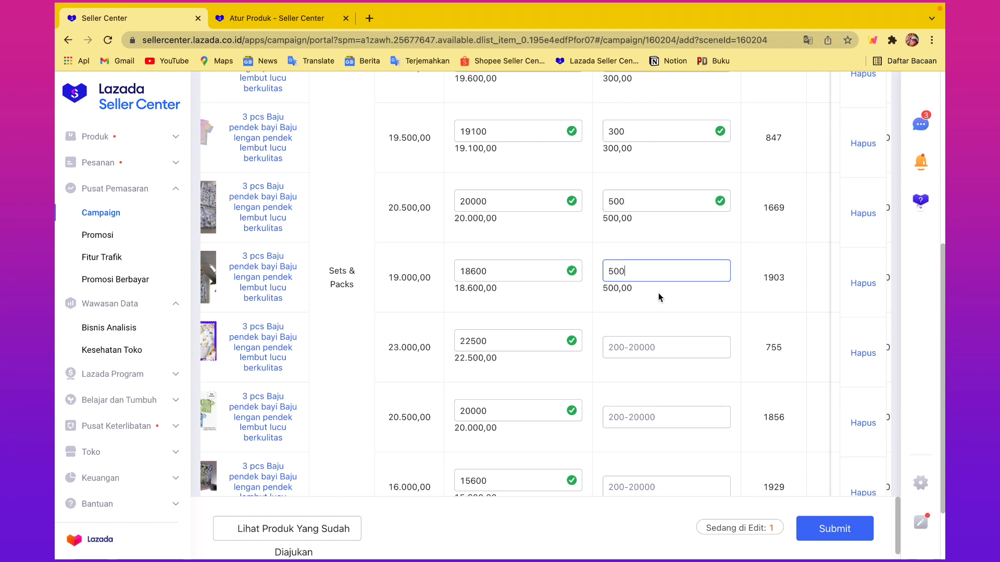
- Set the promotion stock of the variant currently priced 23.000,00 and of the pjg FK warna variant to 500 each
{"action": "left_click", "coordinate": [650, 344]}
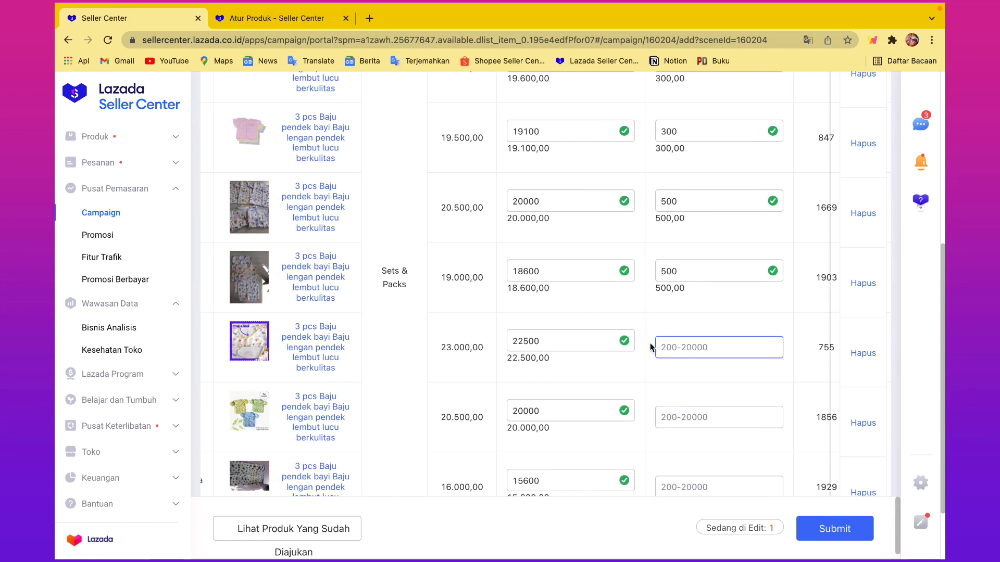
{"action": "type", "text": "500"}
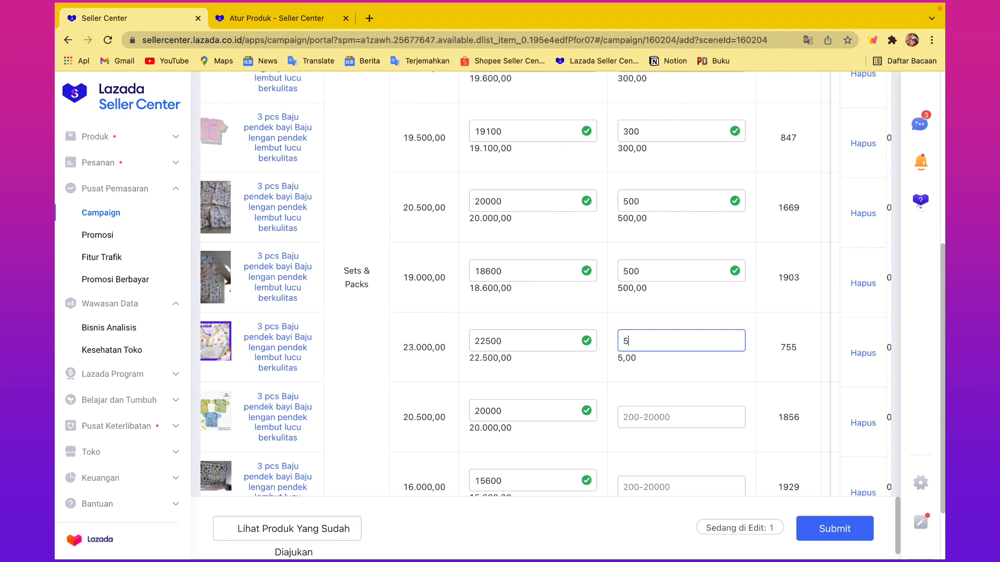
{"action": "left_click", "coordinate": [671, 418]}
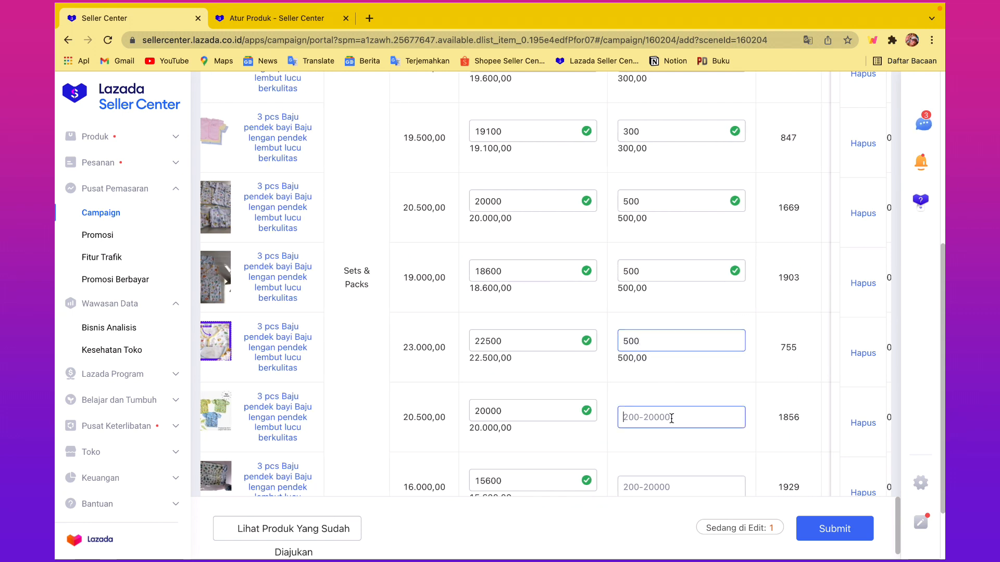
{"action": "type", "text": "500"}
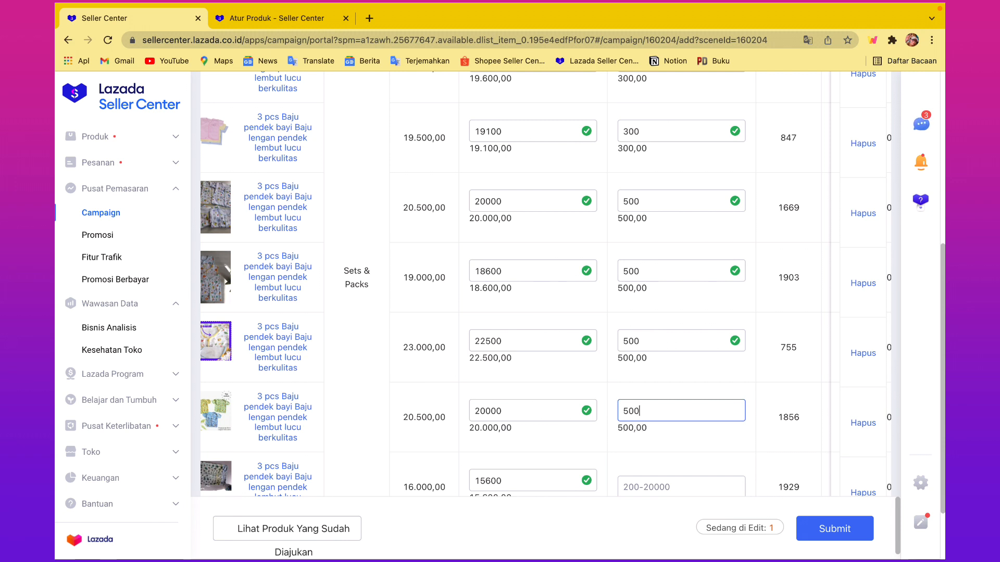
- Set the promotion stock of the kutung warna corak variant in the last row to 500
{"action": "scroll", "coordinate": [624, 424], "scroll_direction": "down", "scroll_amount": 3}
{"action": "left_click", "coordinate": [627, 408]}
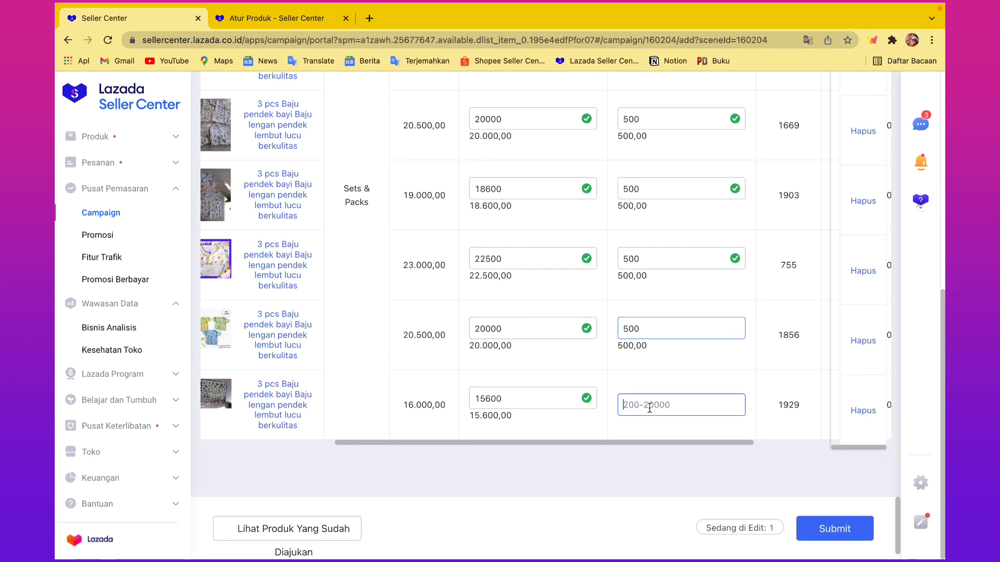
{"action": "type", "text": "3"}
{"action": "key", "text": "BackSpace"}
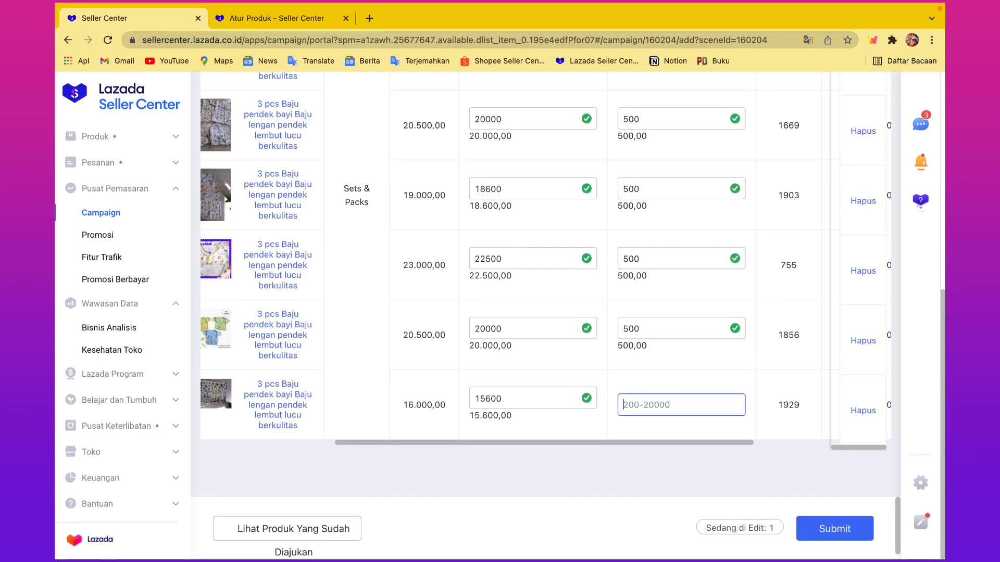
{"action": "type", "text": "500"}
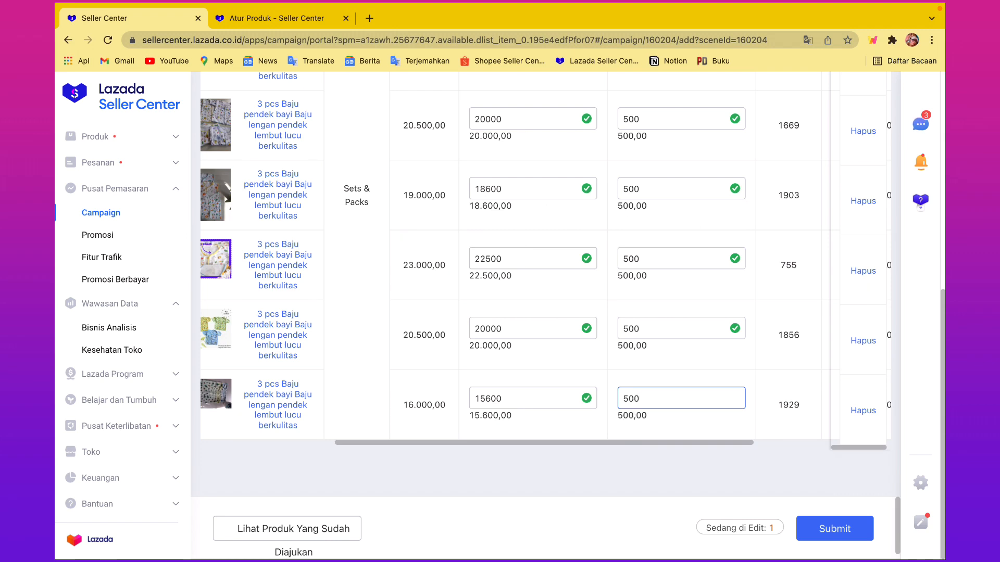
{"action": "left_click", "coordinate": [790, 364]}
- Check the entered prices and stocks, submit the products to the flash sale and agree to the promotion stock lock
{"action": "scroll", "coordinate": [790, 363], "scroll_direction": "up", "scroll_amount": 3}
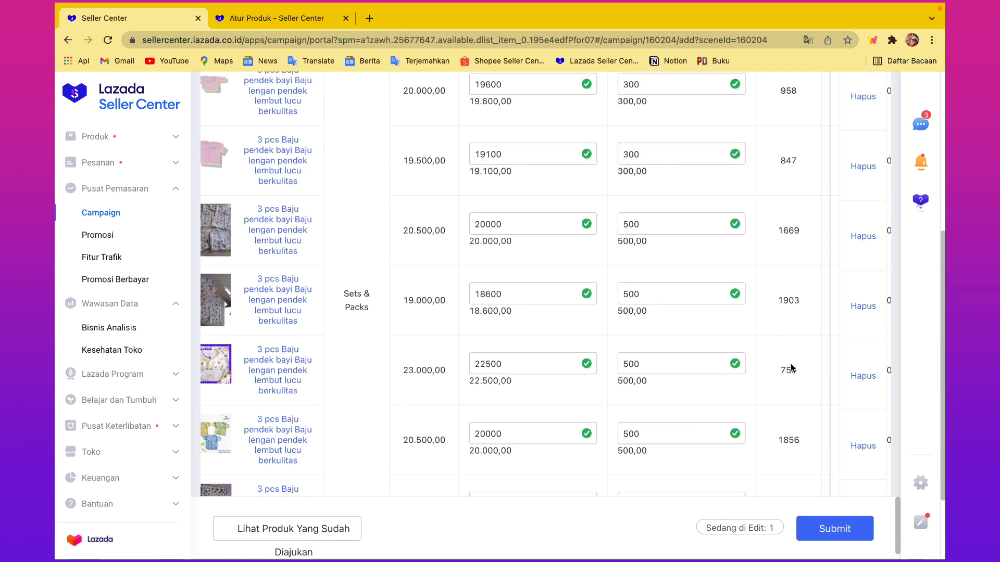
{"action": "scroll", "coordinate": [790, 364], "scroll_direction": "down", "scroll_amount": 2}
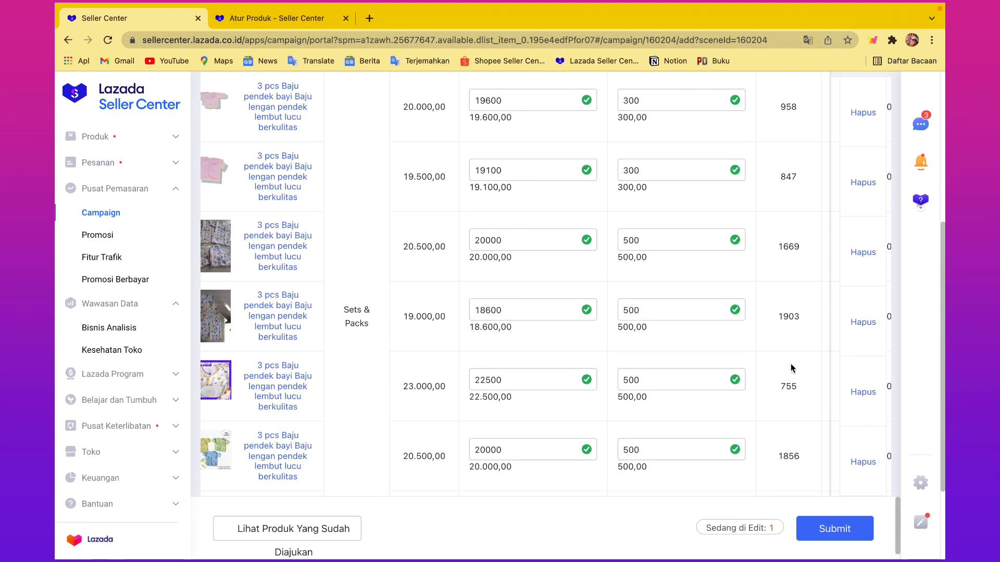
{"action": "scroll", "coordinate": [791, 363], "scroll_direction": "down", "scroll_amount": 1}
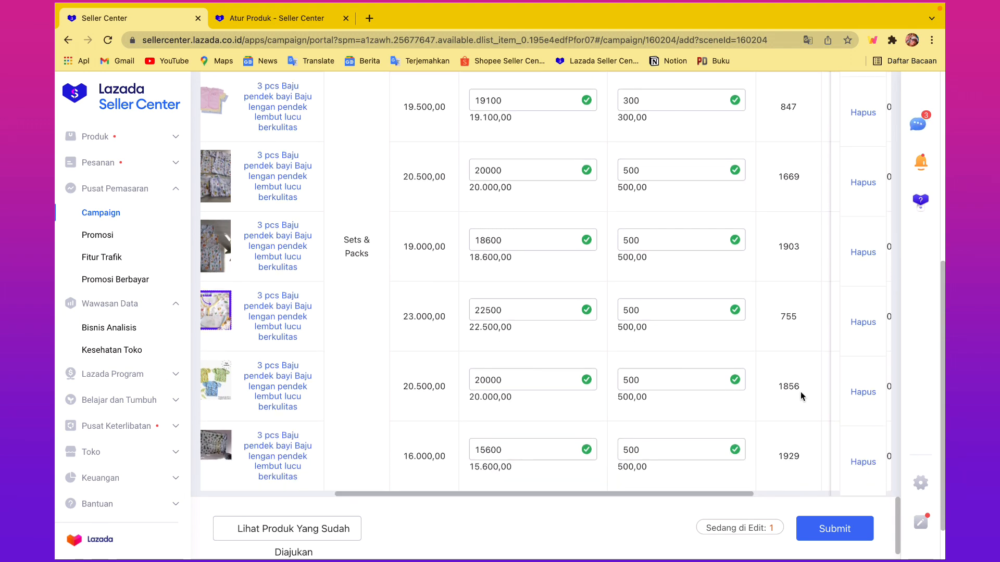
{"action": "left_click", "coordinate": [834, 529]}
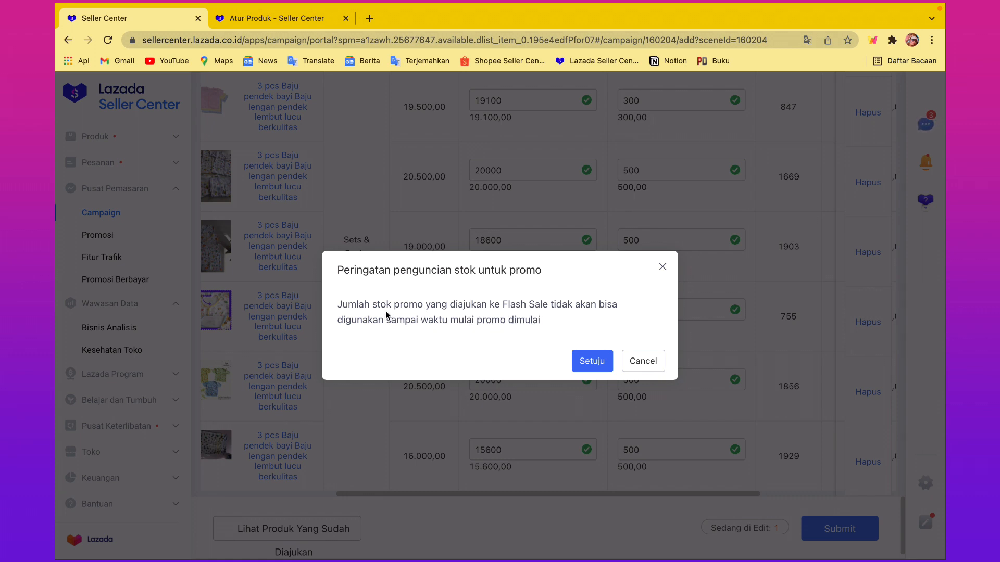
{"action": "left_click", "coordinate": [599, 363]}
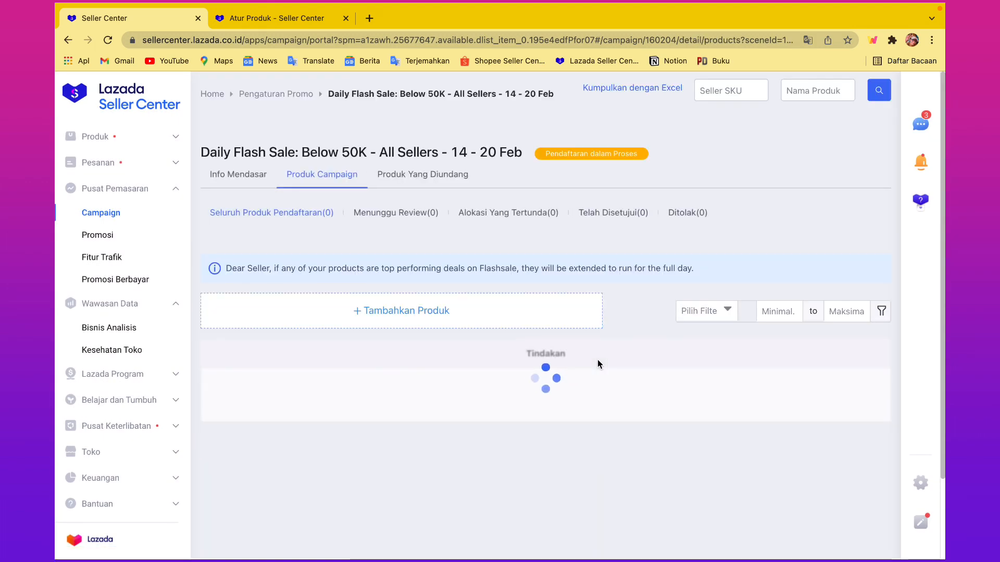
- Review the variants registered in the Daily Flash Sale: Below 50K campaign and return to the Campaign overview
{"action": "scroll", "coordinate": [598, 362], "scroll_direction": "down", "scroll_amount": 3}
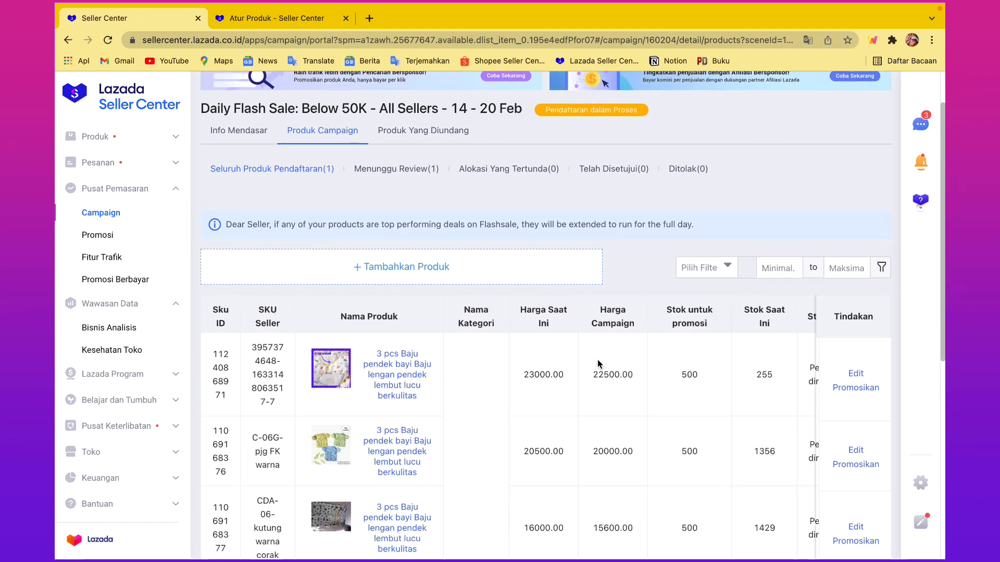
{"action": "scroll", "coordinate": [598, 360], "scroll_direction": "down", "scroll_amount": 3}
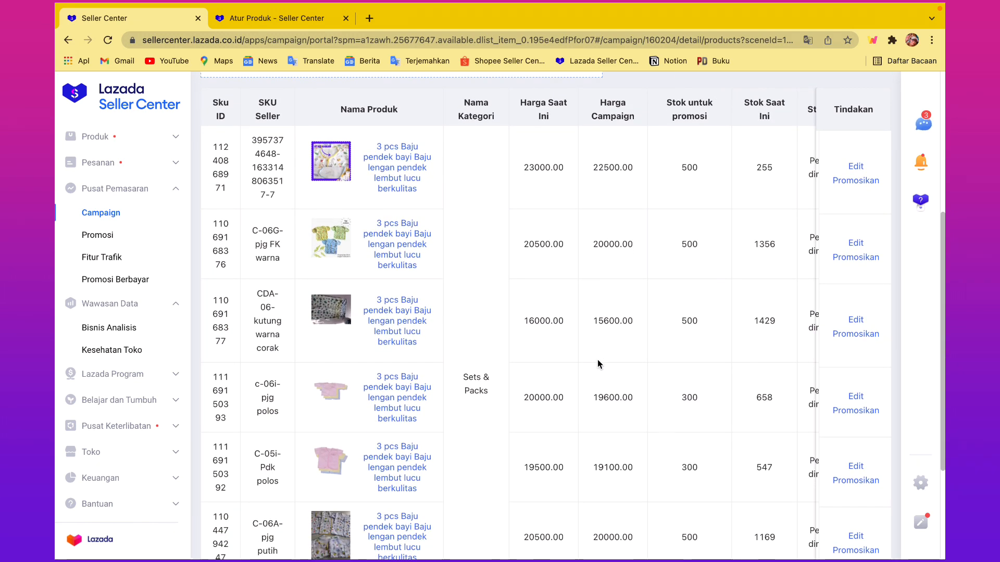
{"action": "scroll", "coordinate": [598, 360], "scroll_direction": "up", "scroll_amount": 2}
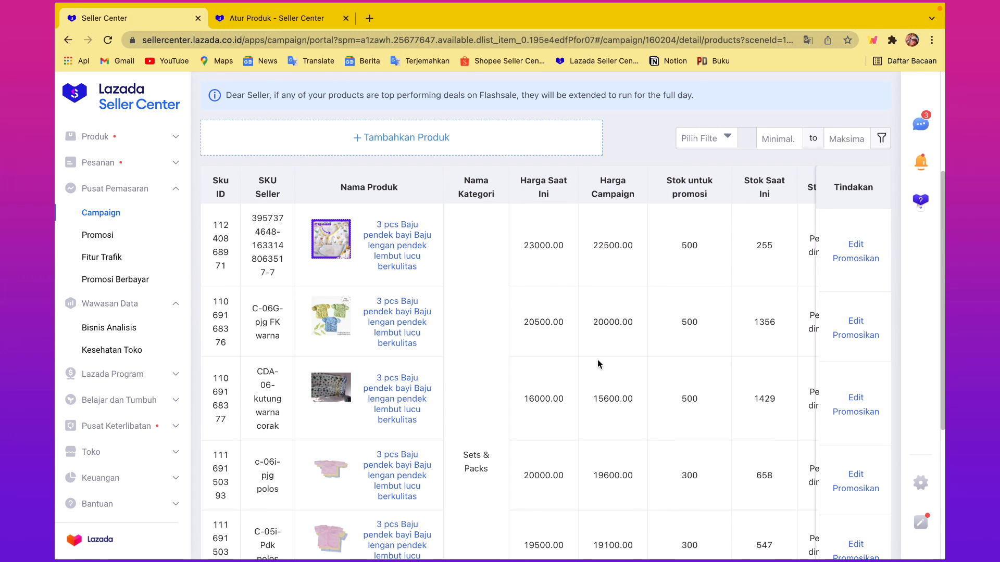
{"action": "scroll", "coordinate": [598, 360], "scroll_direction": "up", "scroll_amount": 2}
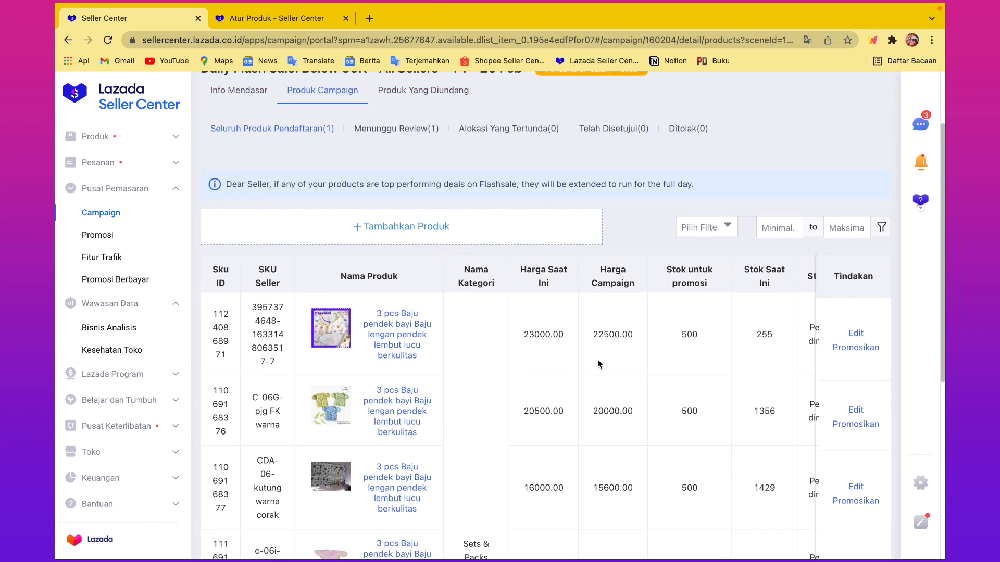
{"action": "scroll", "coordinate": [598, 359], "scroll_direction": "up", "scroll_amount": 1}
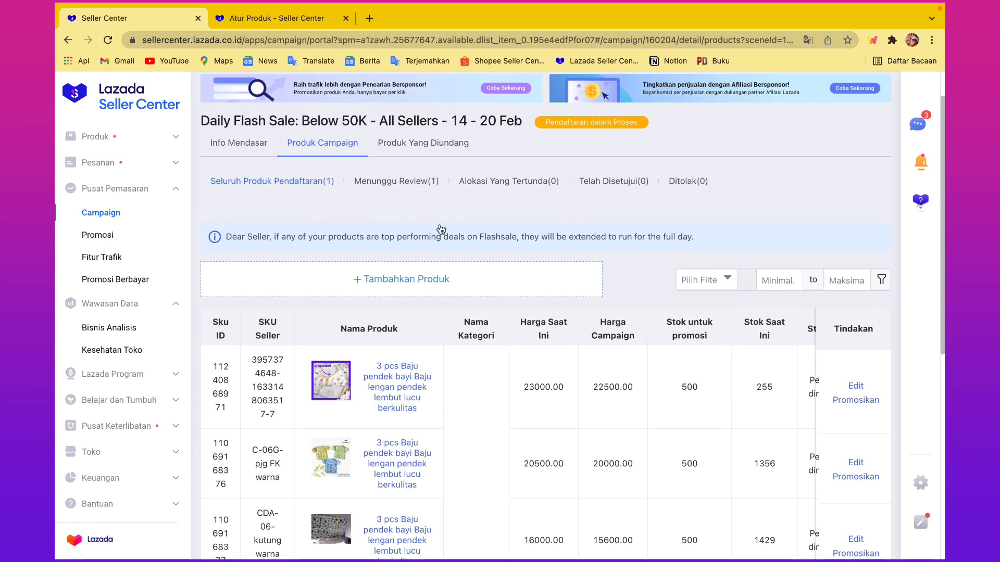
{"action": "left_click", "coordinate": [138, 218]}
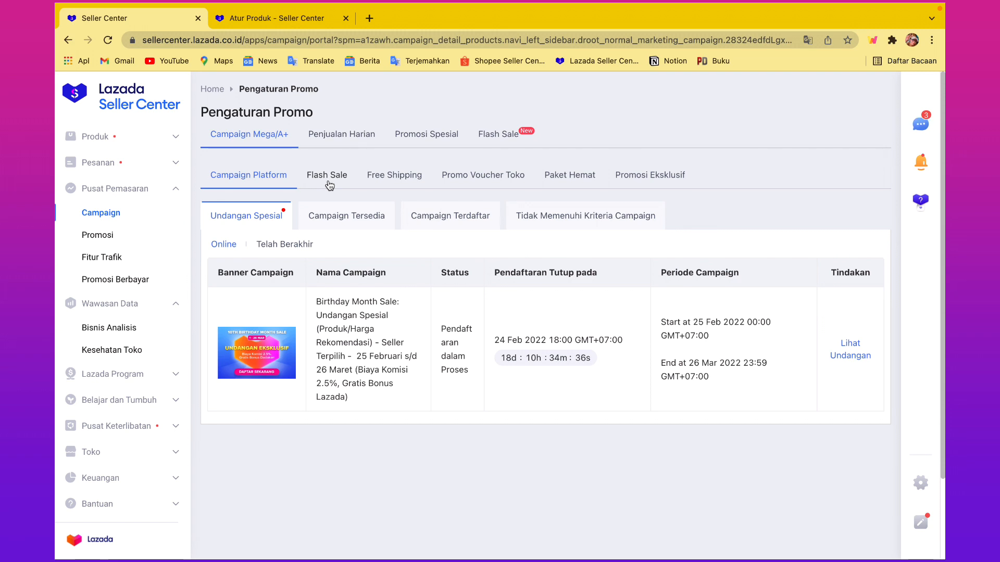
- Look through the Penjualan Harian campaigns, including Low Price Channel, and the Promosi Spesial and Flash Sale categories
{"action": "left_click", "coordinate": [363, 141]}
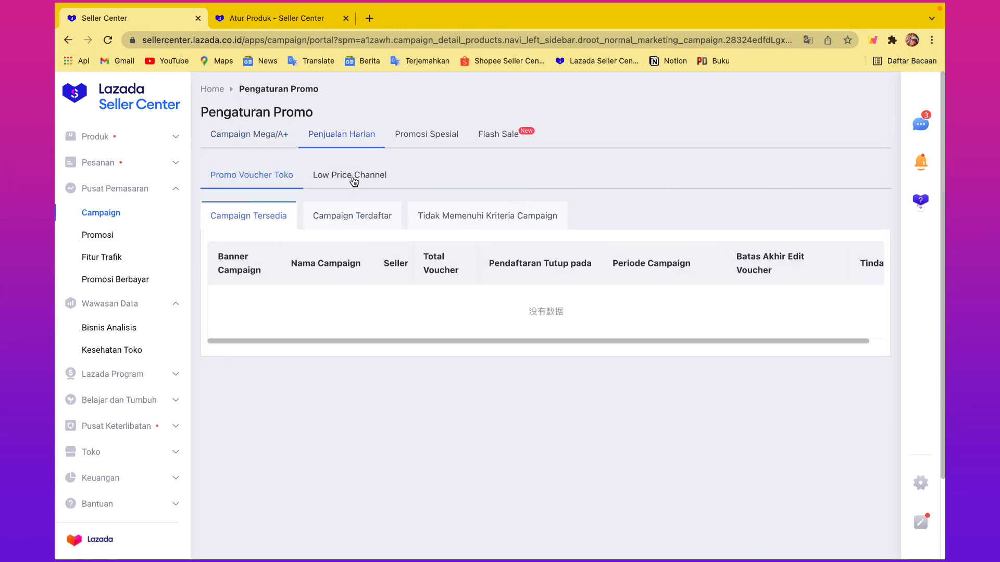
{"action": "left_click", "coordinate": [353, 179]}
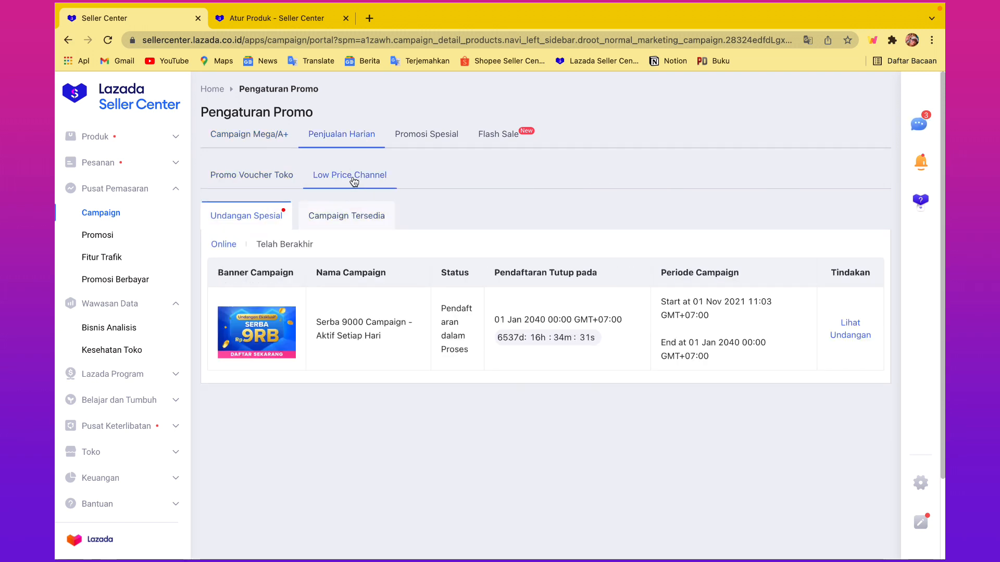
{"action": "left_click", "coordinate": [420, 139]}
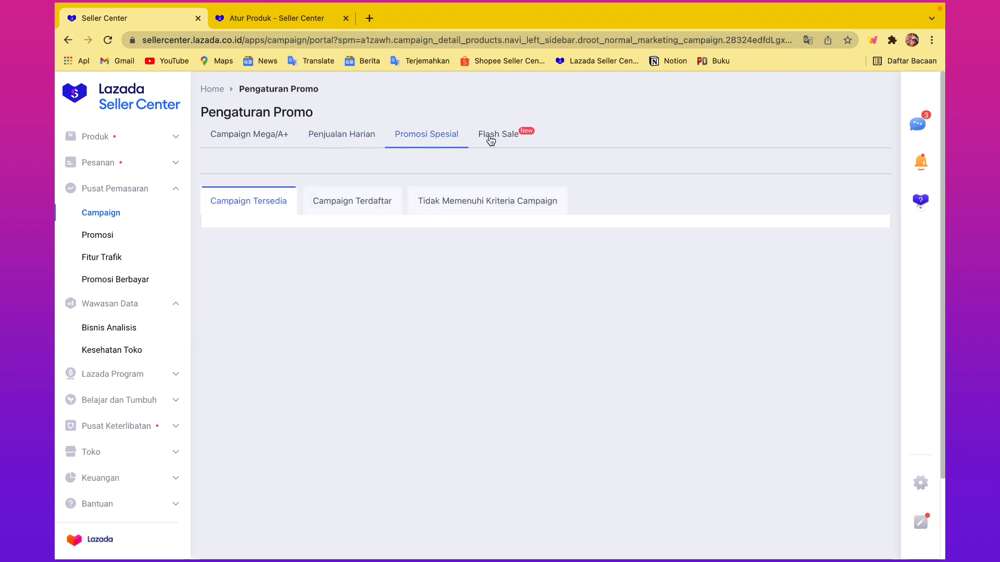
{"action": "left_click", "coordinate": [509, 139]}
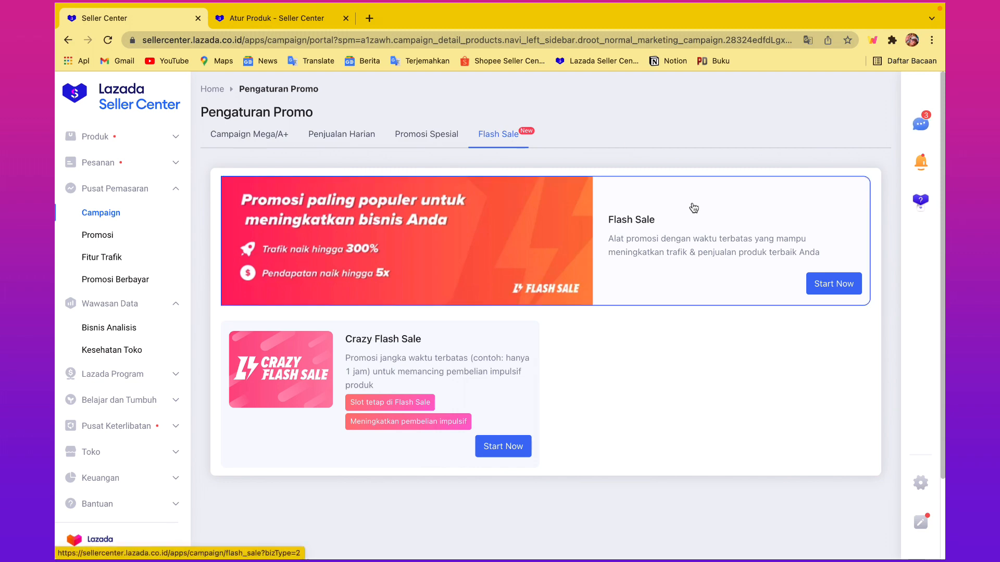
- Open the standard Flash Sale programme and review its available main campaigns with their live dates and registration deadlines
{"action": "left_click", "coordinate": [849, 286]}
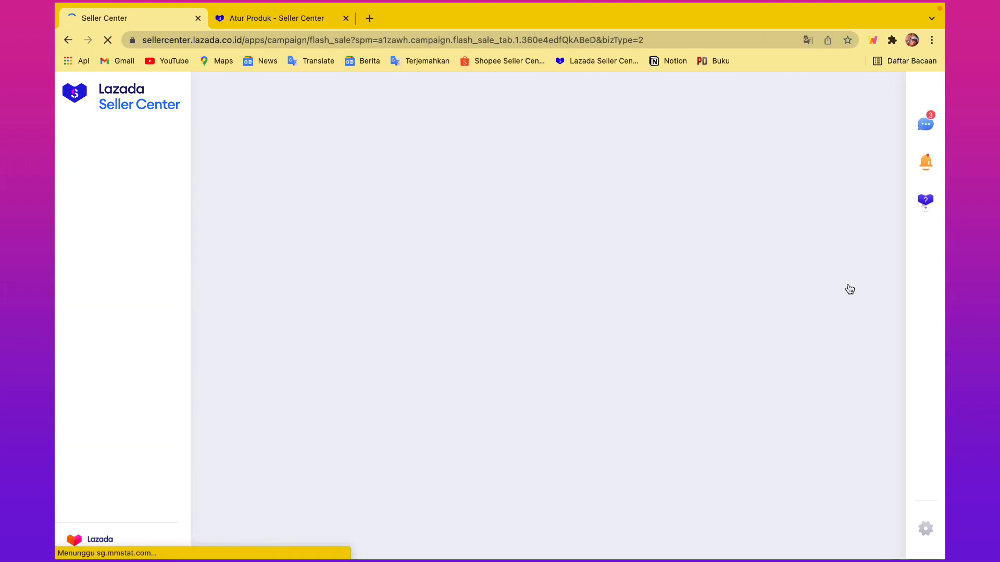
{"action": "scroll", "coordinate": [511, 313], "scroll_direction": "down", "scroll_amount": 7}
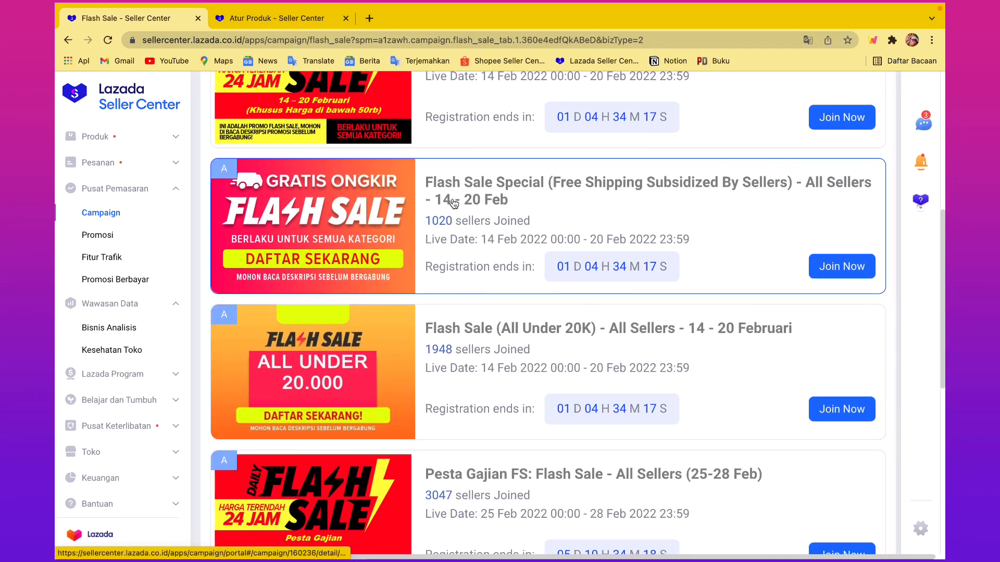
{"action": "scroll", "coordinate": [687, 220], "scroll_direction": "down", "scroll_amount": 1}
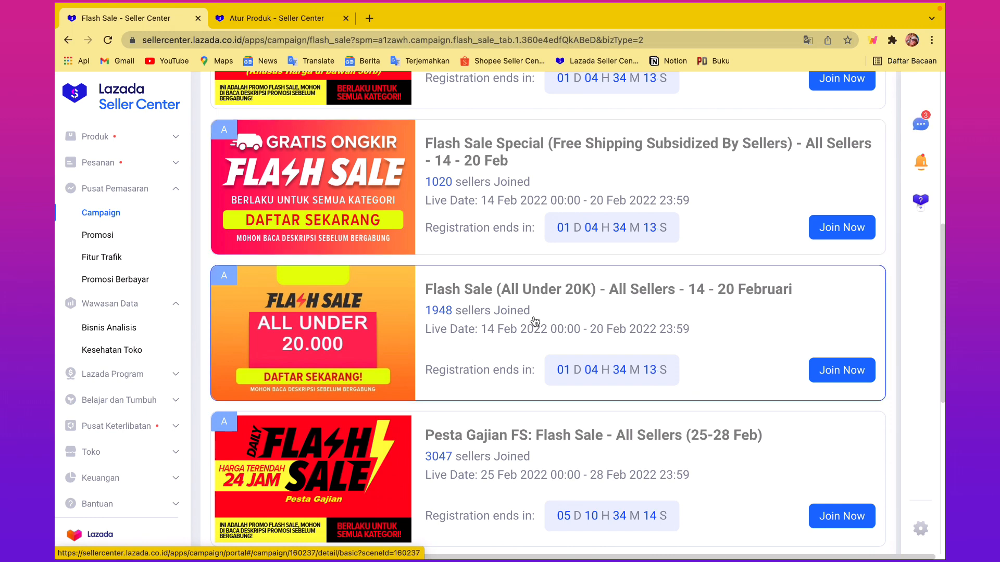
{"action": "scroll", "coordinate": [535, 321], "scroll_direction": "down", "scroll_amount": 1}
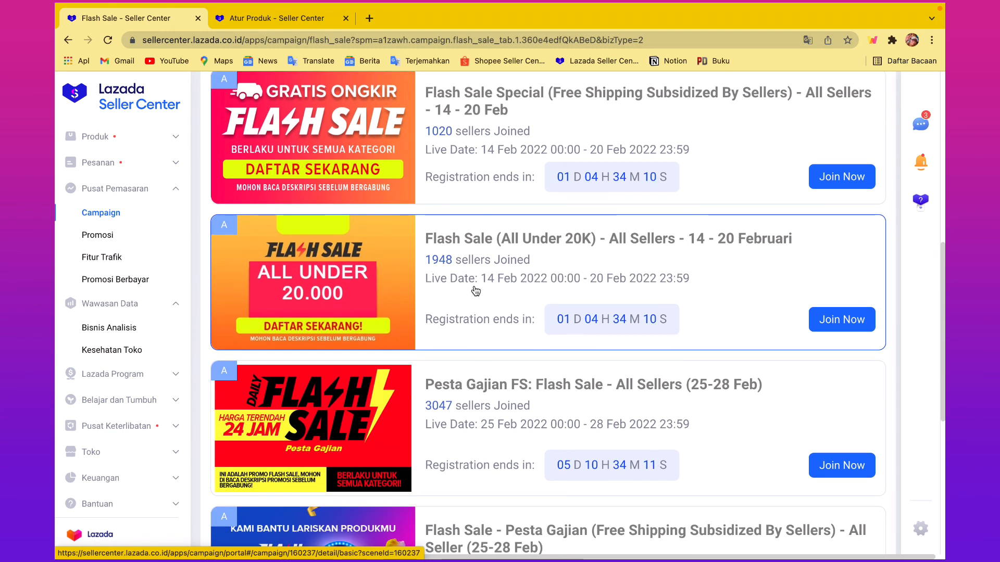
{"action": "scroll", "coordinate": [476, 290], "scroll_direction": "down", "scroll_amount": 1}
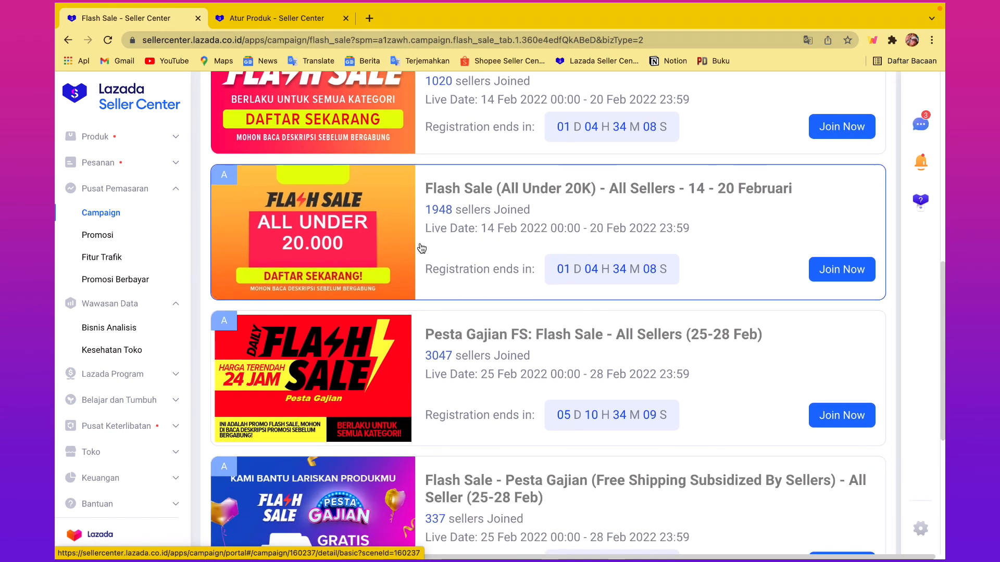
{"action": "scroll", "coordinate": [421, 248], "scroll_direction": "down", "scroll_amount": 1}
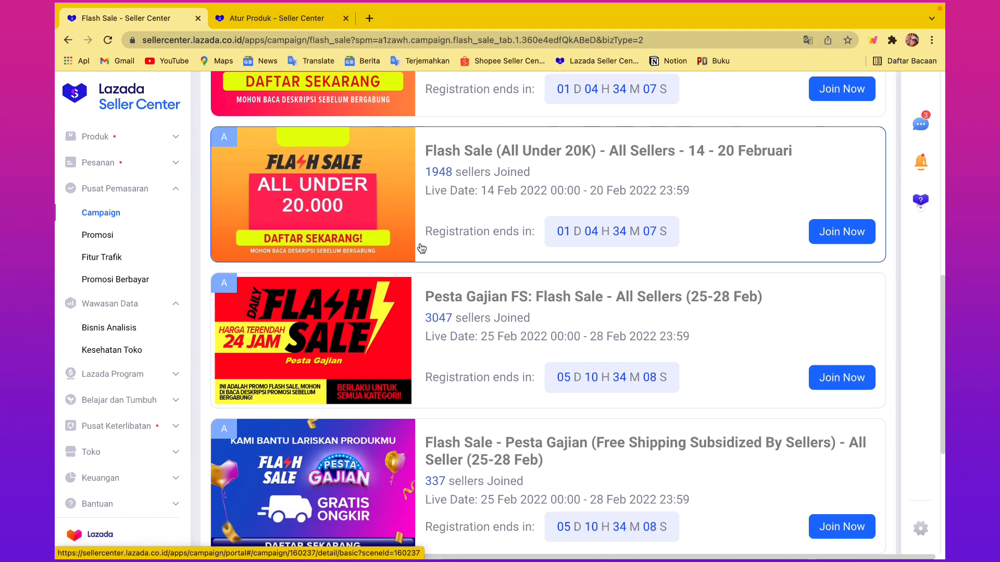
{"action": "scroll", "coordinate": [422, 248], "scroll_direction": "down", "scroll_amount": 1}
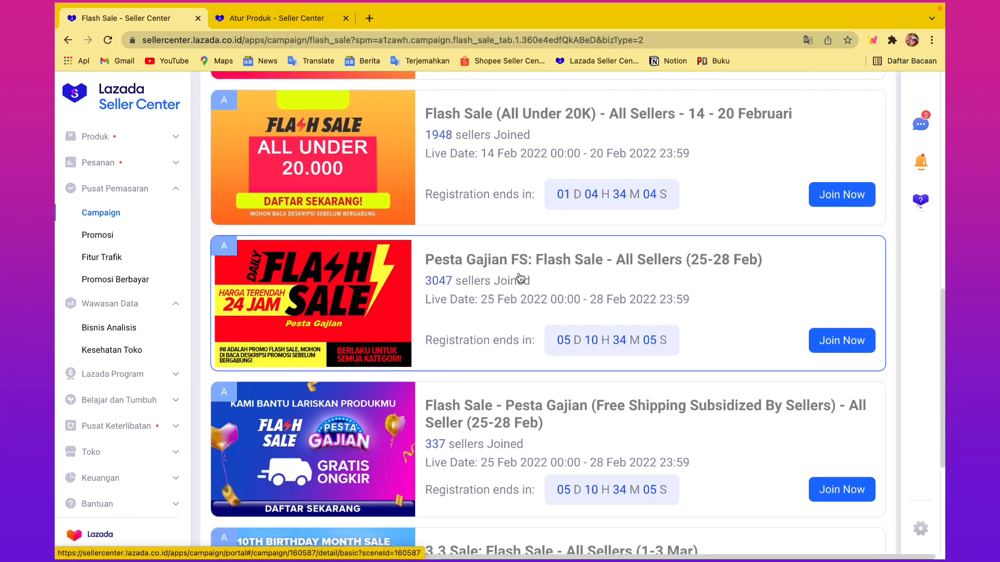
{"action": "scroll", "coordinate": [519, 278], "scroll_direction": "down", "scroll_amount": 1}
{"action": "scroll", "coordinate": [521, 279], "scroll_direction": "down", "scroll_amount": 1}
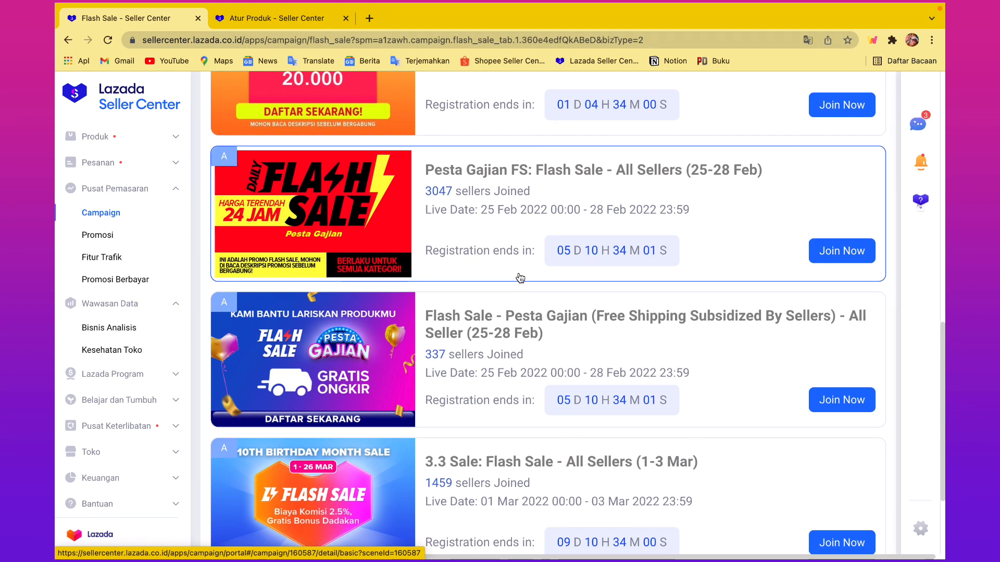
{"action": "scroll", "coordinate": [521, 278], "scroll_direction": "down", "scroll_amount": 1}
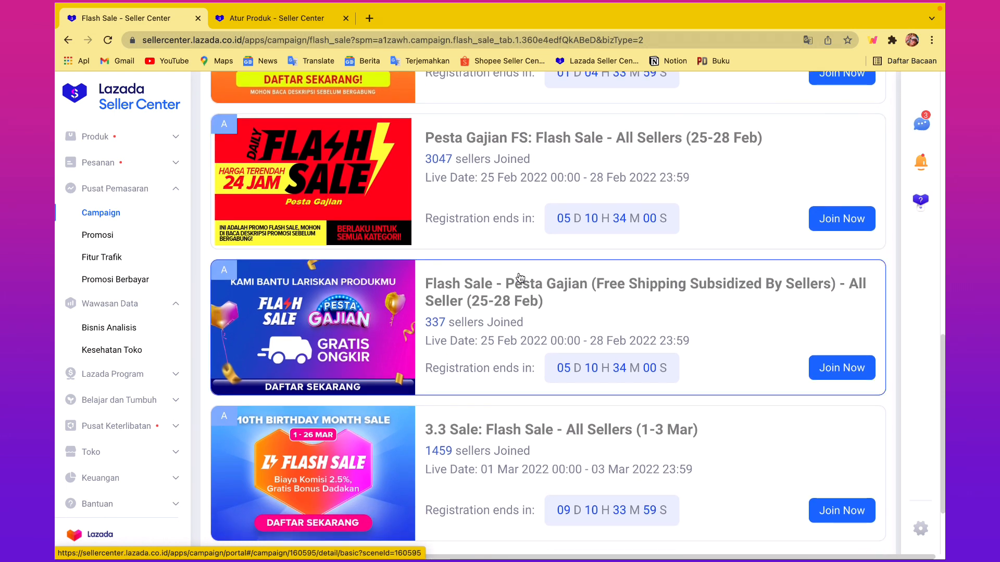
{"action": "scroll", "coordinate": [536, 299], "scroll_direction": "down", "scroll_amount": 1}
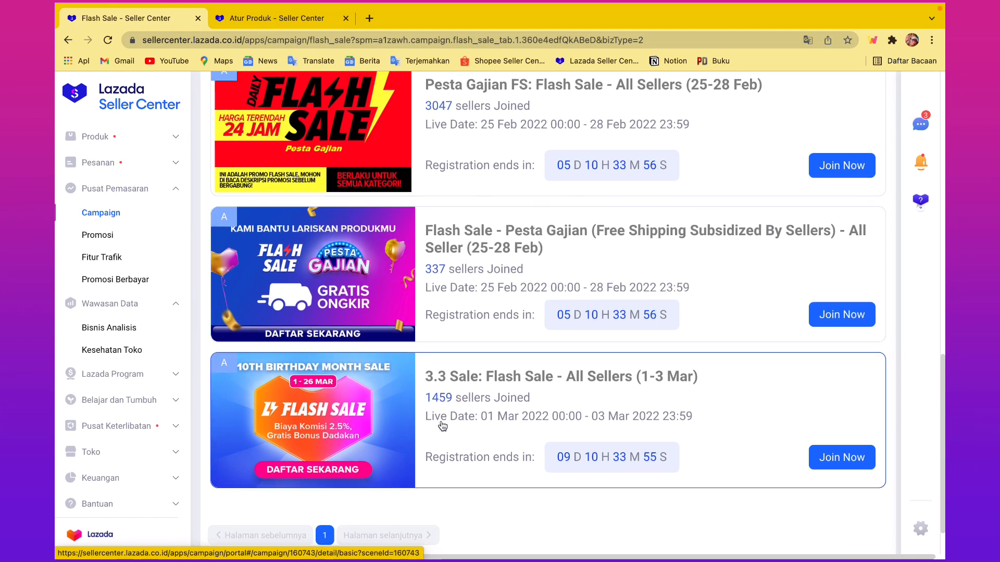
{"action": "scroll", "coordinate": [562, 421], "scroll_direction": "down", "scroll_amount": 1}
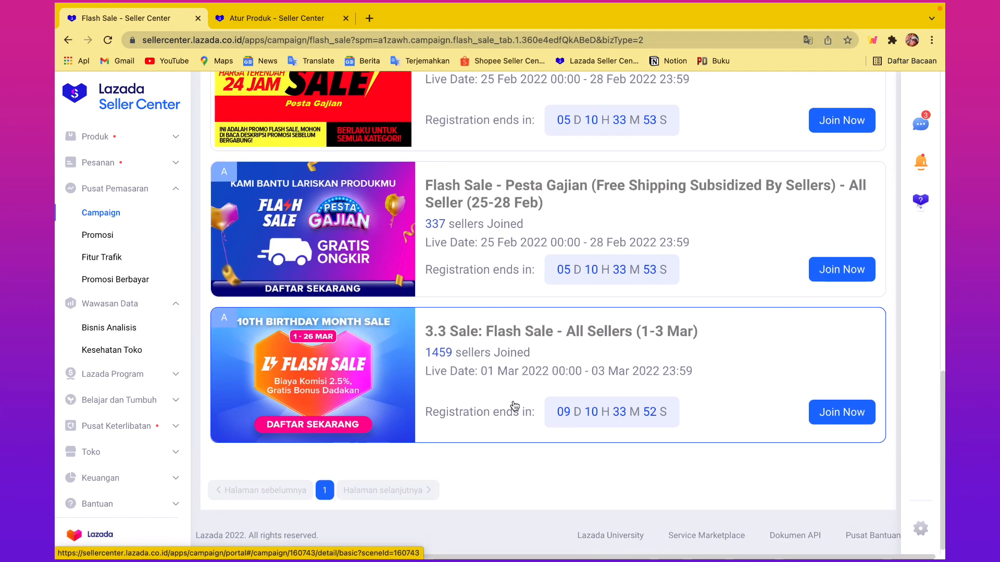
{"action": "scroll", "coordinate": [542, 374], "scroll_direction": "up", "scroll_amount": 2}
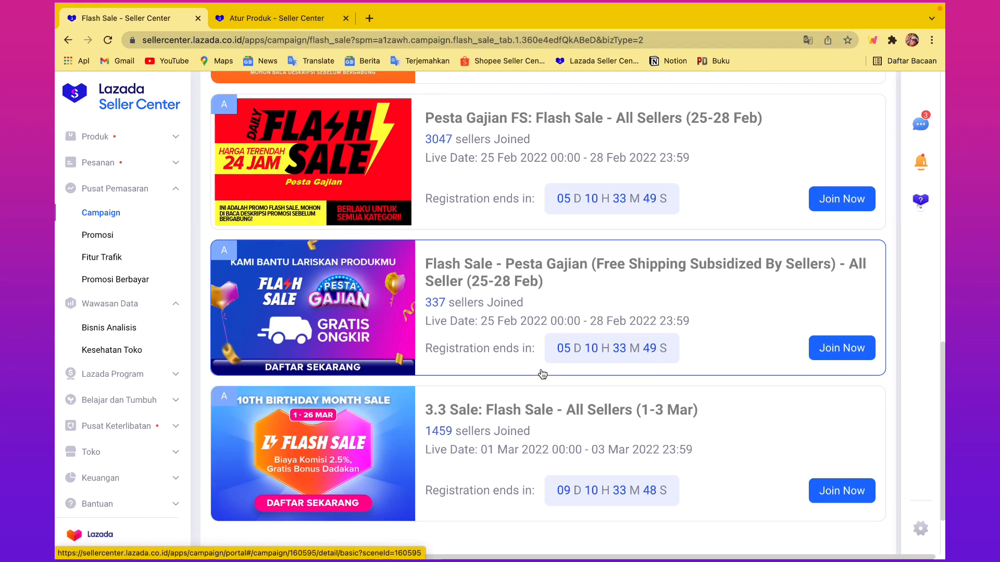
{"action": "scroll", "coordinate": [542, 373], "scroll_direction": "up", "scroll_amount": 5}
{"action": "scroll", "coordinate": [542, 374], "scroll_direction": "up", "scroll_amount": 8}
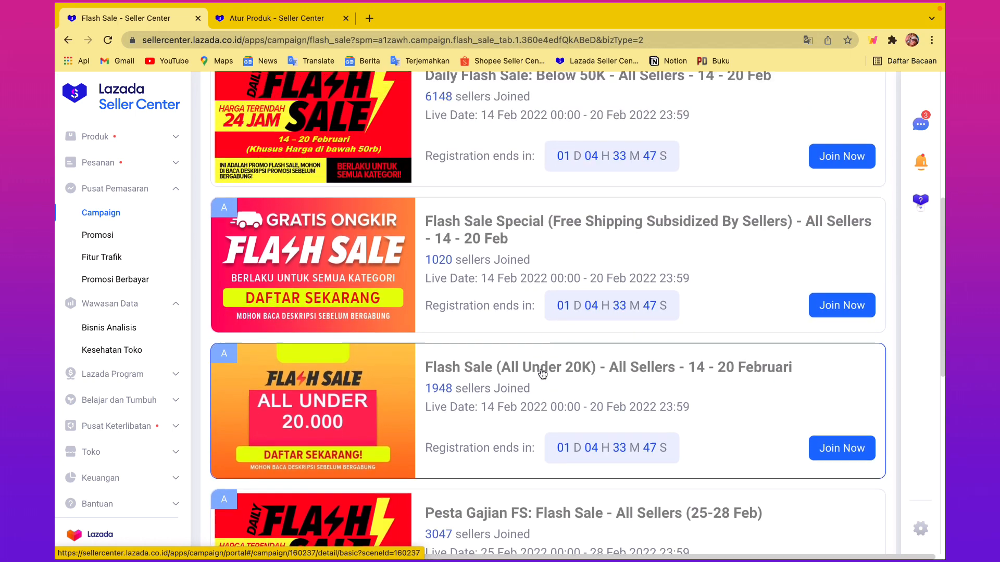
{"action": "scroll", "coordinate": [542, 374], "scroll_direction": "up", "scroll_amount": 2}
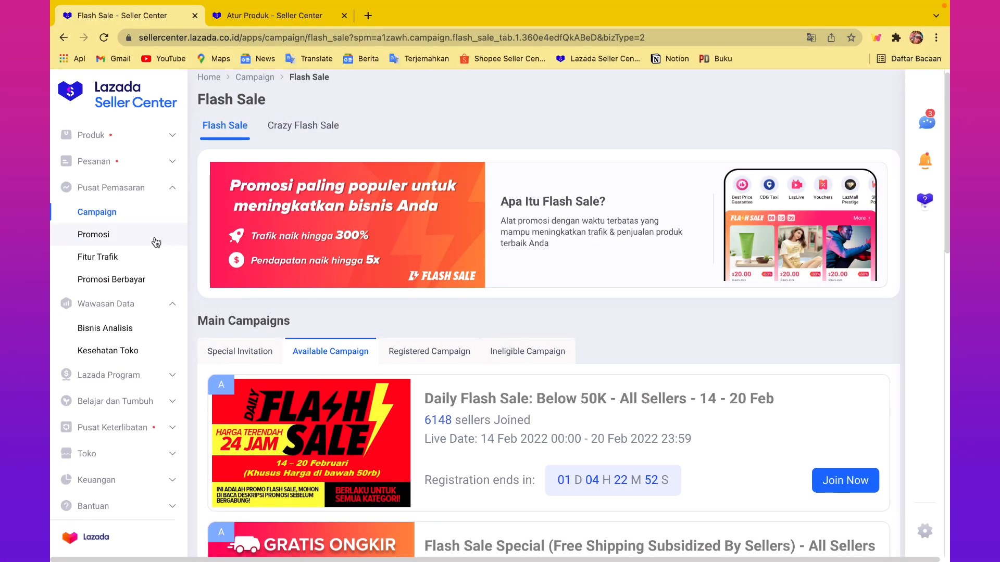
- Open the Promosi page and examine the promotion tools on offer, such as Voucher Penjual, Flexi Combo and Bundles
{"action": "left_click", "coordinate": [127, 239]}
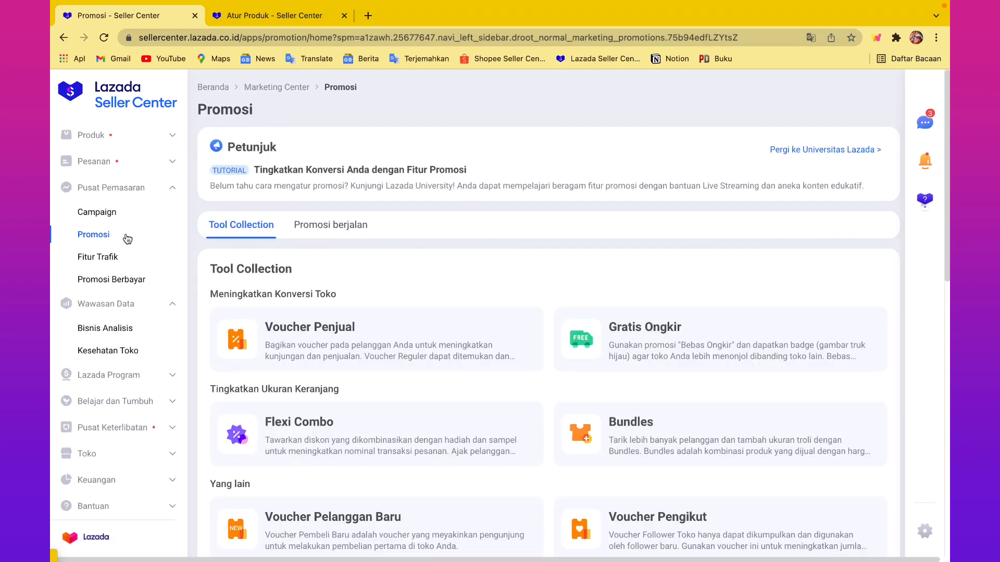
{"action": "scroll", "coordinate": [473, 235], "scroll_direction": "down", "scroll_amount": 1}
{"action": "scroll", "coordinate": [474, 235], "scroll_direction": "down", "scroll_amount": 2}
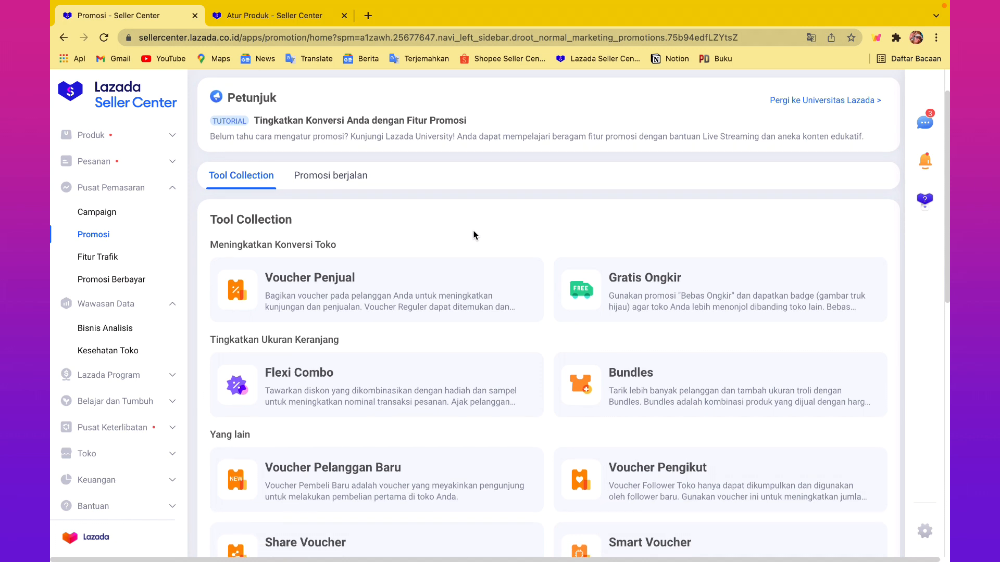
{"action": "scroll", "coordinate": [473, 234], "scroll_direction": "up", "scroll_amount": 2}
{"action": "scroll", "coordinate": [473, 235], "scroll_direction": "up", "scroll_amount": 1}
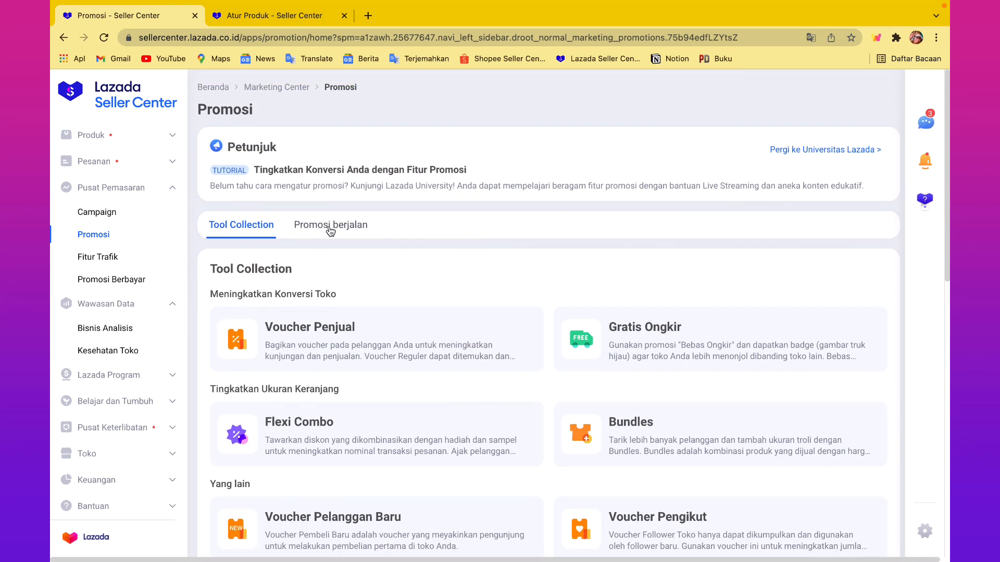
{"action": "scroll", "coordinate": [463, 236], "scroll_direction": "down", "scroll_amount": 2}
{"action": "mouse_move", "coordinate": [409, 263]}
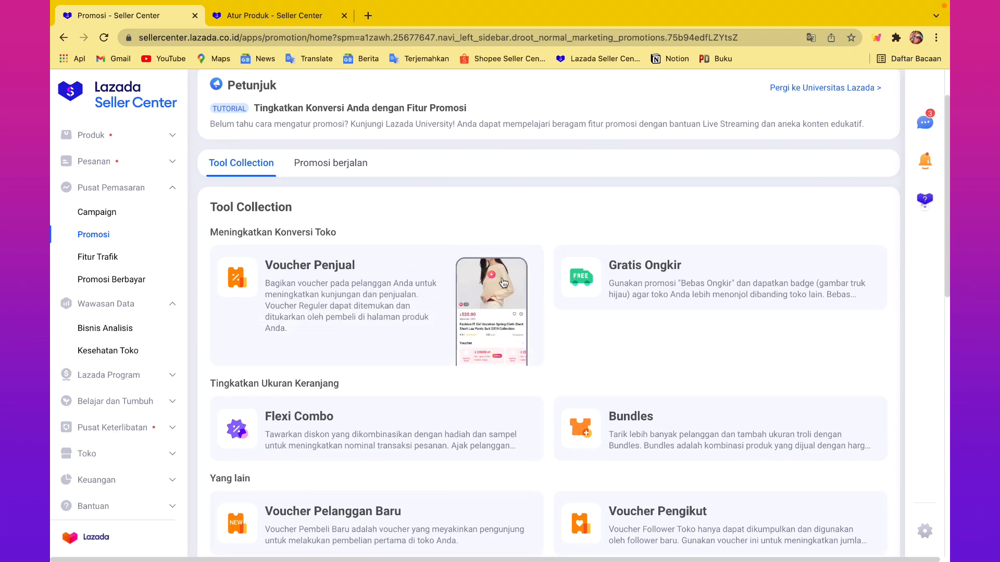
{"action": "mouse_move", "coordinate": [383, 401]}
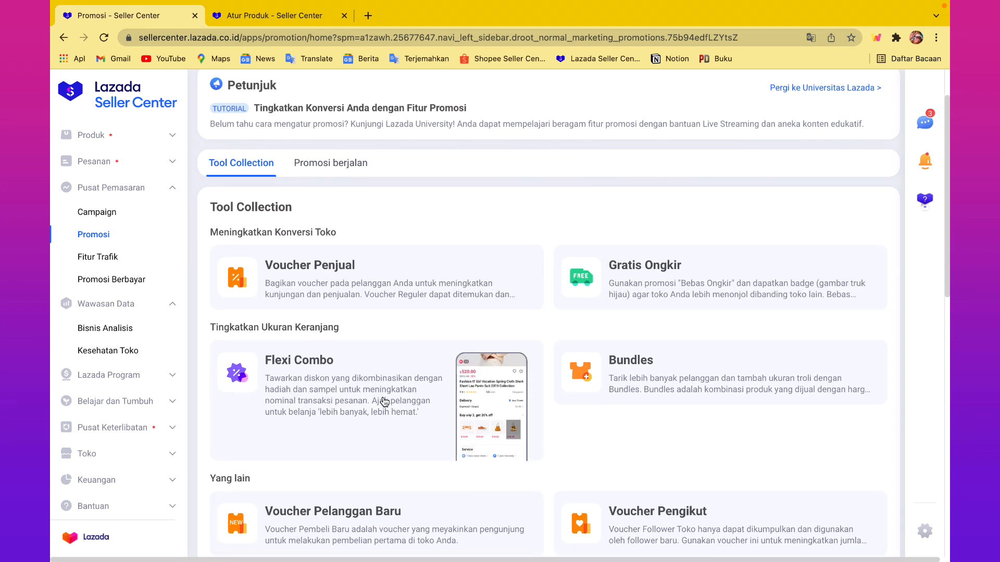
{"action": "mouse_move", "coordinate": [590, 378]}
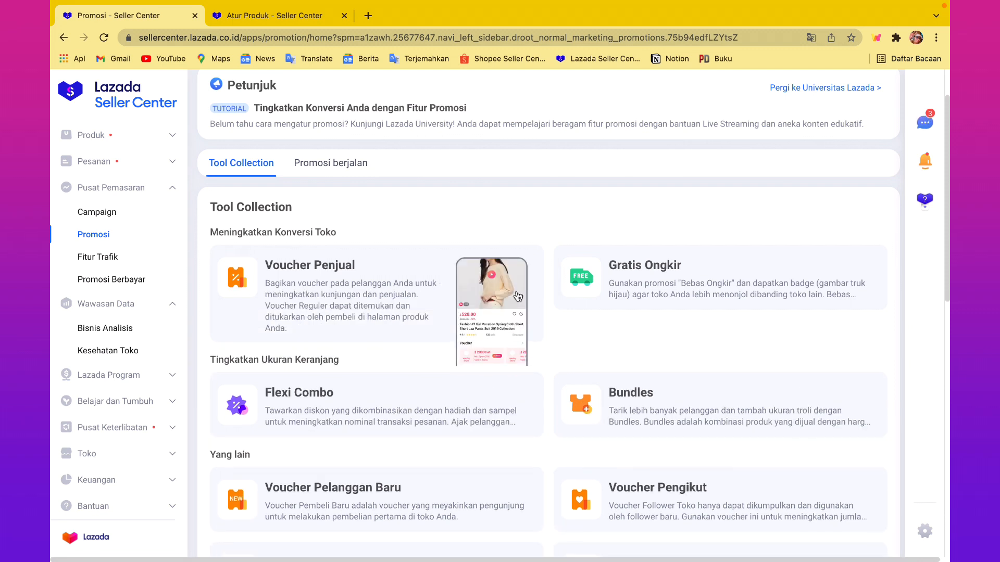
{"action": "scroll", "coordinate": [505, 164], "scroll_direction": "down", "scroll_amount": 1}
{"action": "scroll", "coordinate": [506, 164], "scroll_direction": "up", "scroll_amount": 1}
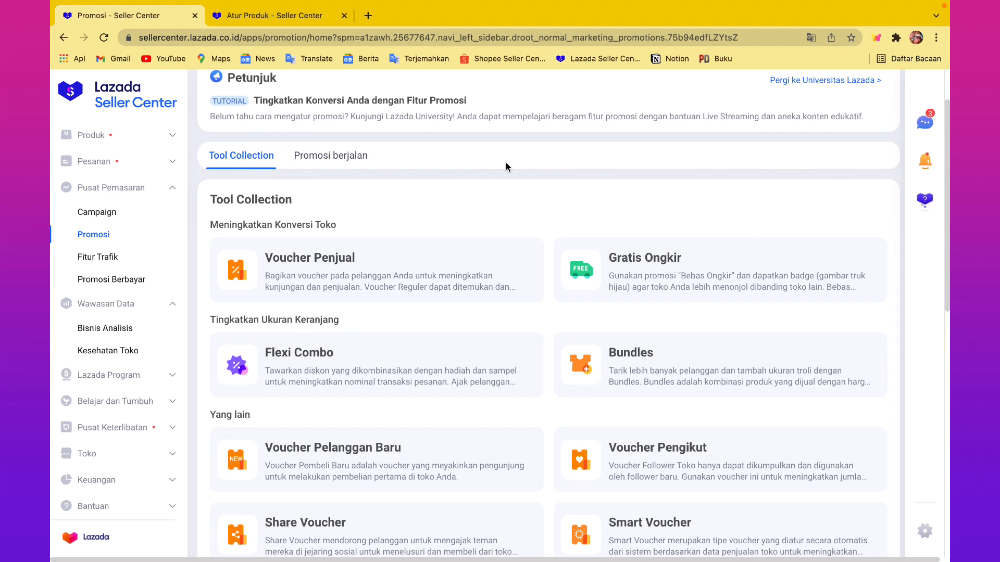
- Start creating a new regular voucher with the Voucher Penjual tool and check its promotion name field
{"action": "left_click", "coordinate": [369, 275]}
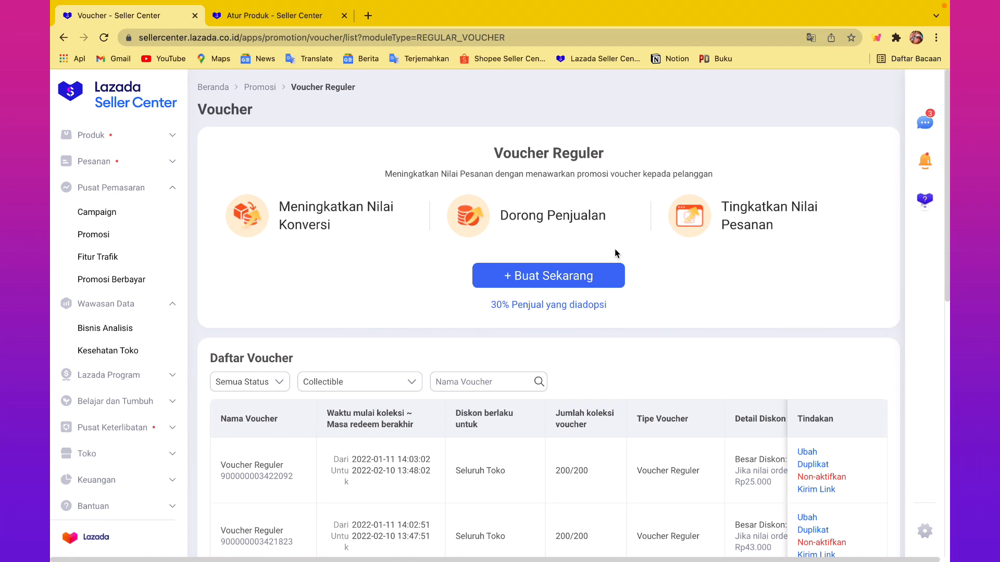
{"action": "left_click", "coordinate": [562, 281]}
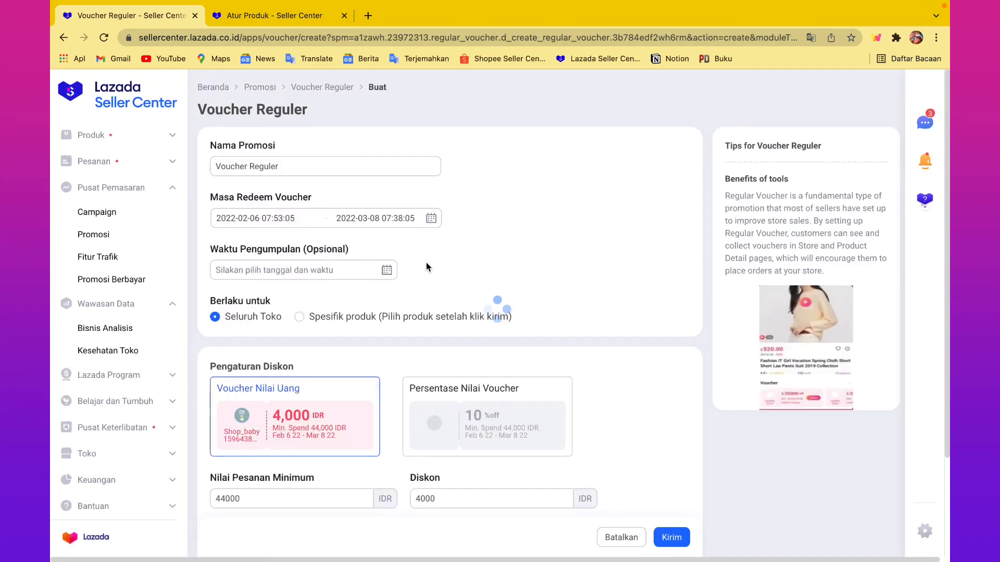
{"action": "scroll", "coordinate": [546, 249], "scroll_direction": "down", "scroll_amount": 1}
{"action": "left_click", "coordinate": [302, 118]}
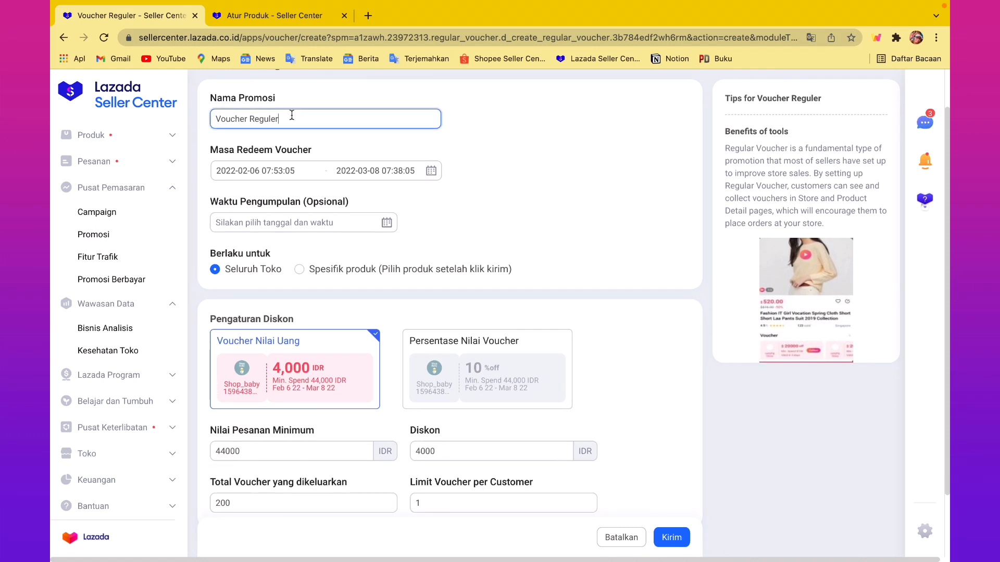
{"action": "scroll", "coordinate": [292, 115], "scroll_direction": "up", "scroll_amount": 1}
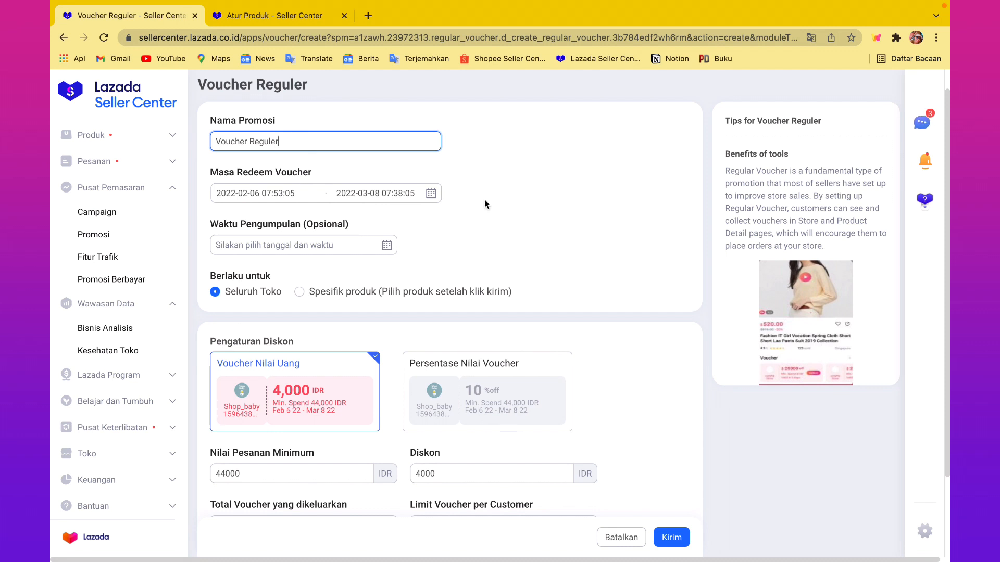
{"action": "scroll", "coordinate": [552, 200], "scroll_direction": "down", "scroll_amount": 1}
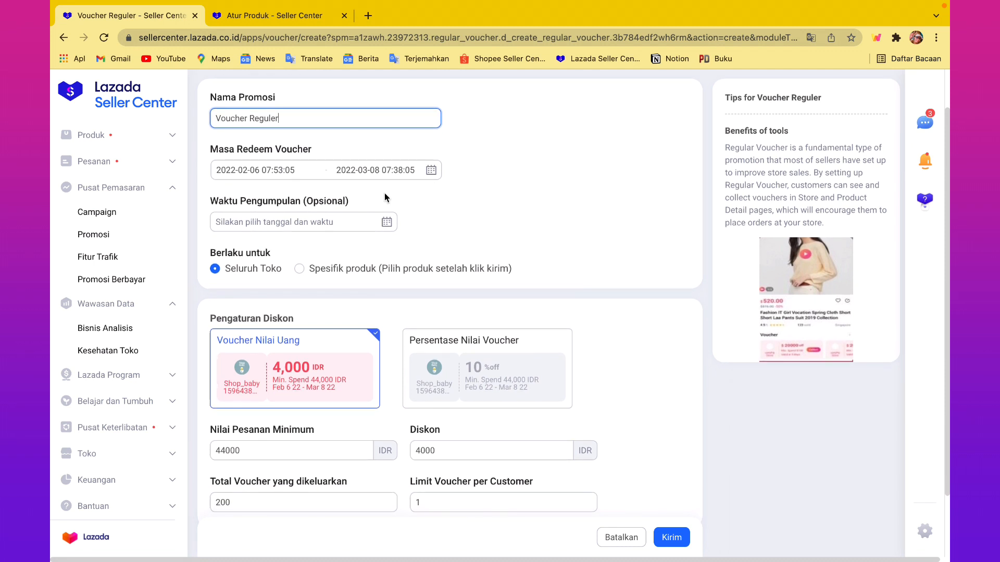
{"action": "left_click", "coordinate": [274, 174]}
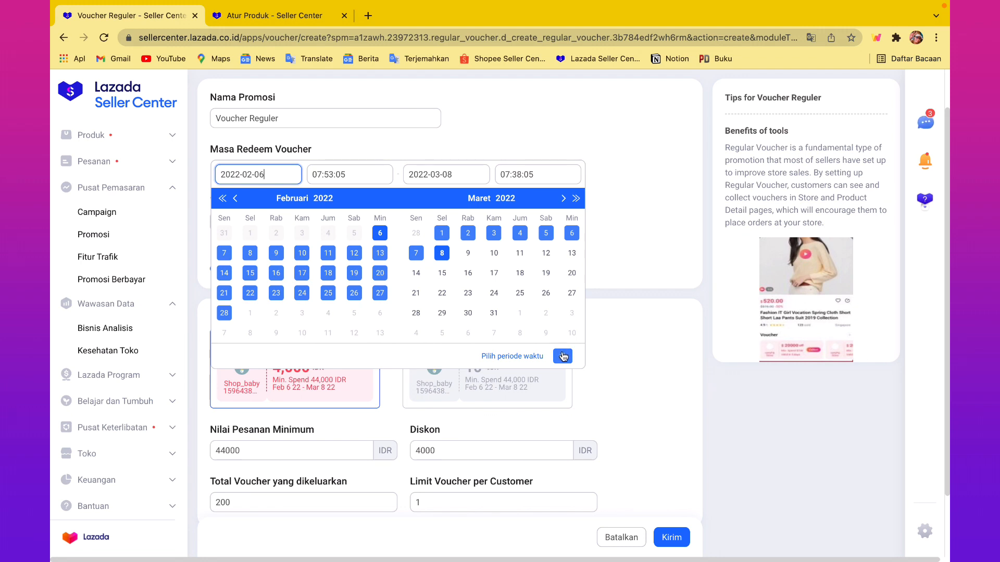
{"action": "left_click", "coordinate": [562, 356]}
{"action": "scroll", "coordinate": [578, 218], "scroll_direction": "down", "scroll_amount": 2}
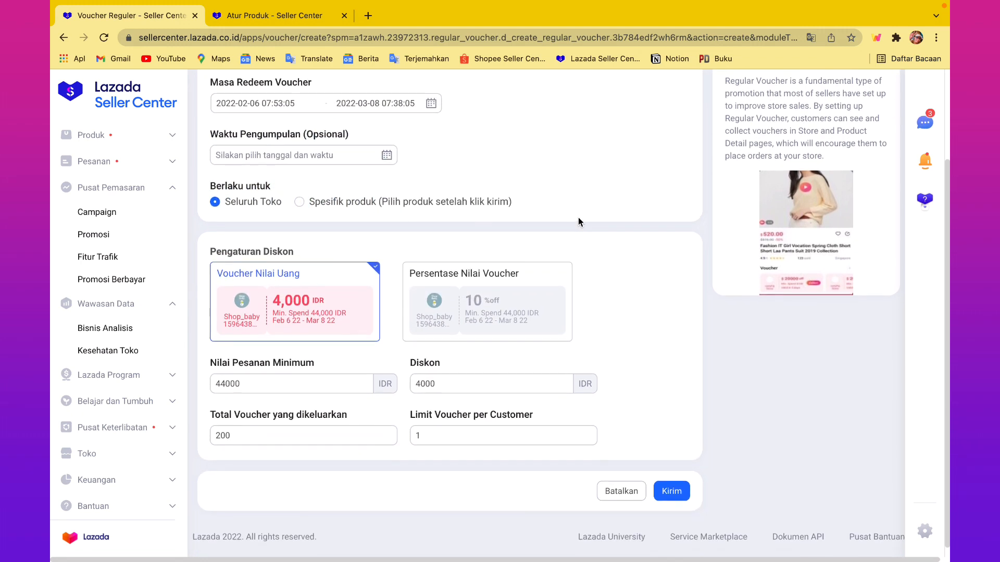
{"action": "scroll", "coordinate": [578, 218], "scroll_direction": "up", "scroll_amount": 1}
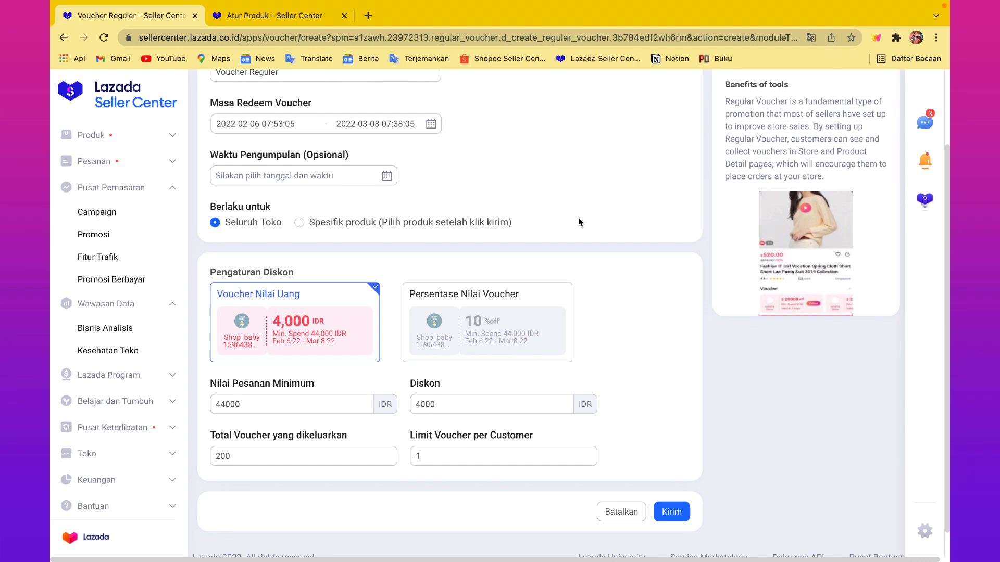
{"action": "scroll", "coordinate": [578, 218], "scroll_direction": "up", "scroll_amount": 1}
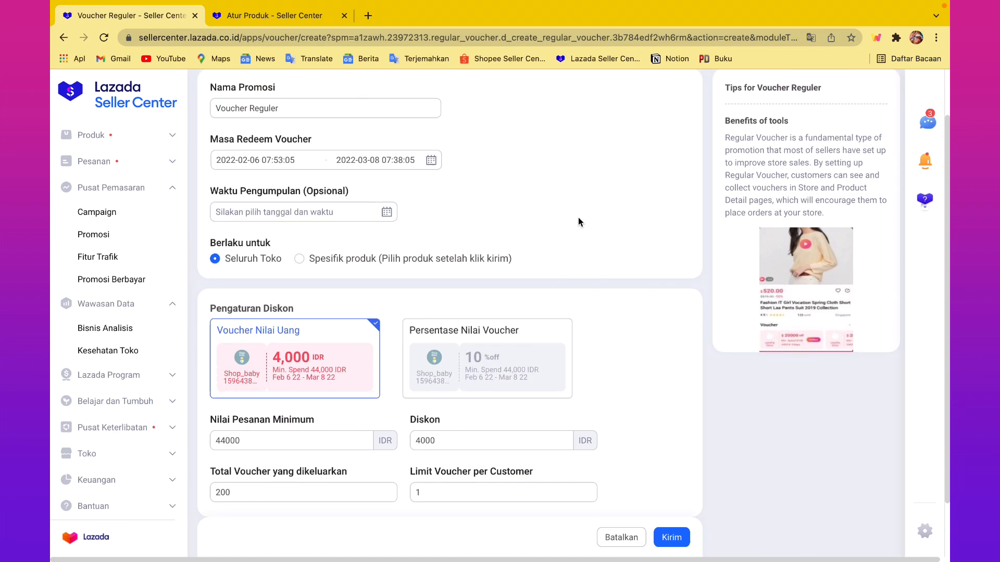
{"action": "scroll", "coordinate": [473, 248], "scroll_direction": "down", "scroll_amount": 1}
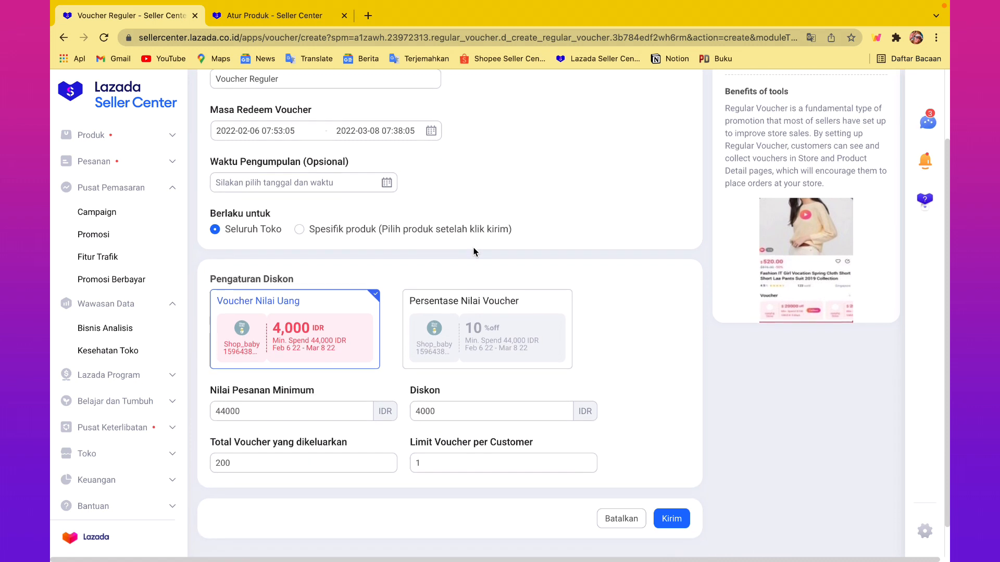
{"action": "left_click", "coordinate": [259, 186]}
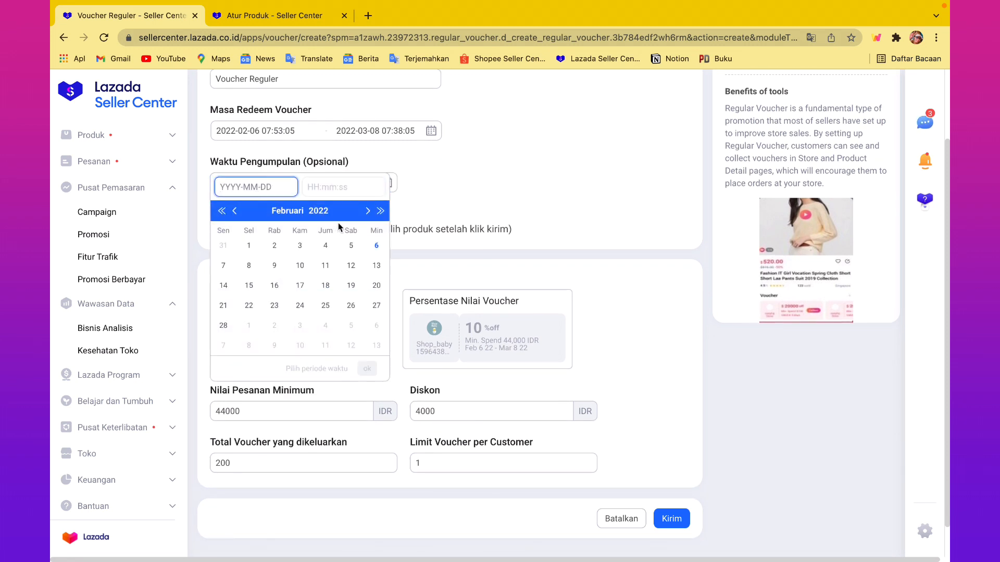
{"action": "left_click", "coordinate": [376, 247]}
{"action": "left_click", "coordinate": [499, 188]}
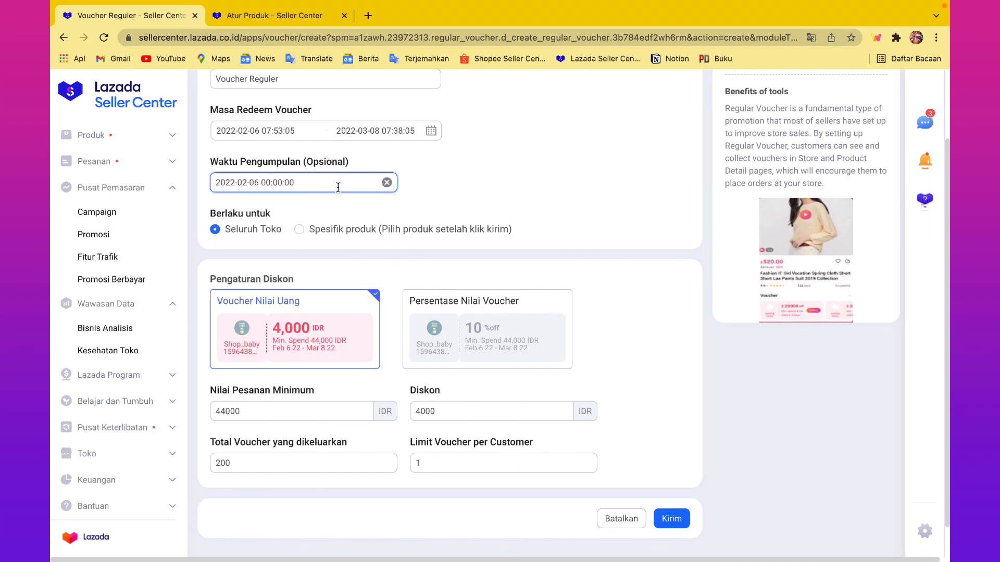
{"action": "left_click", "coordinate": [354, 129]}
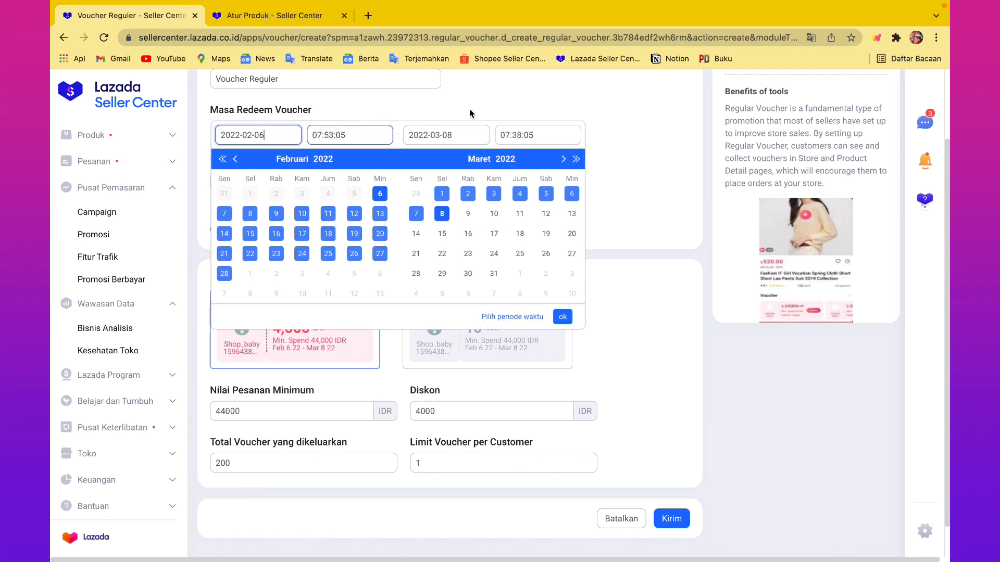
{"action": "left_click", "coordinate": [662, 144]}
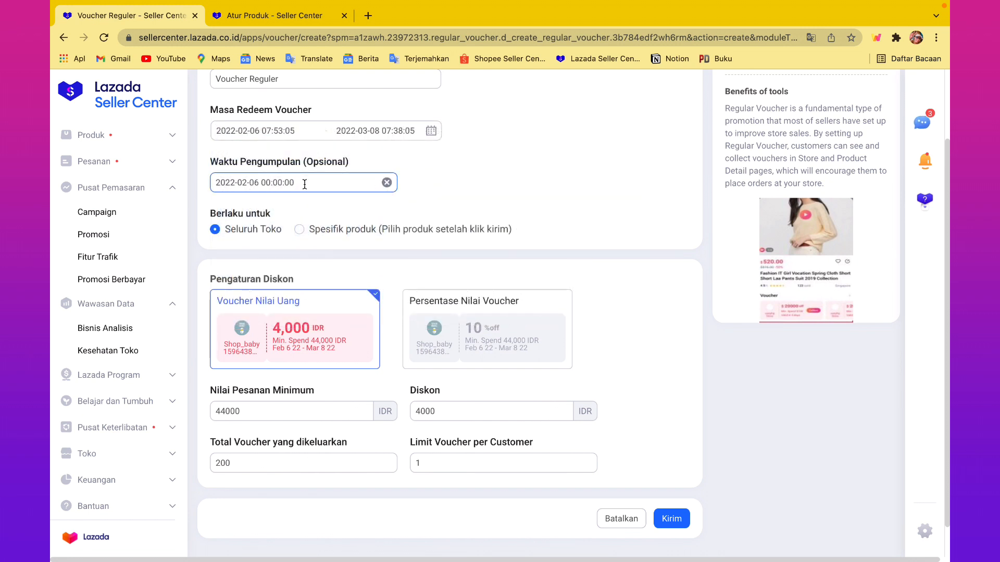
- Try 2022-02-07 as the collection date and switch it back to 2022-02-06
{"action": "left_click", "coordinate": [272, 183]}
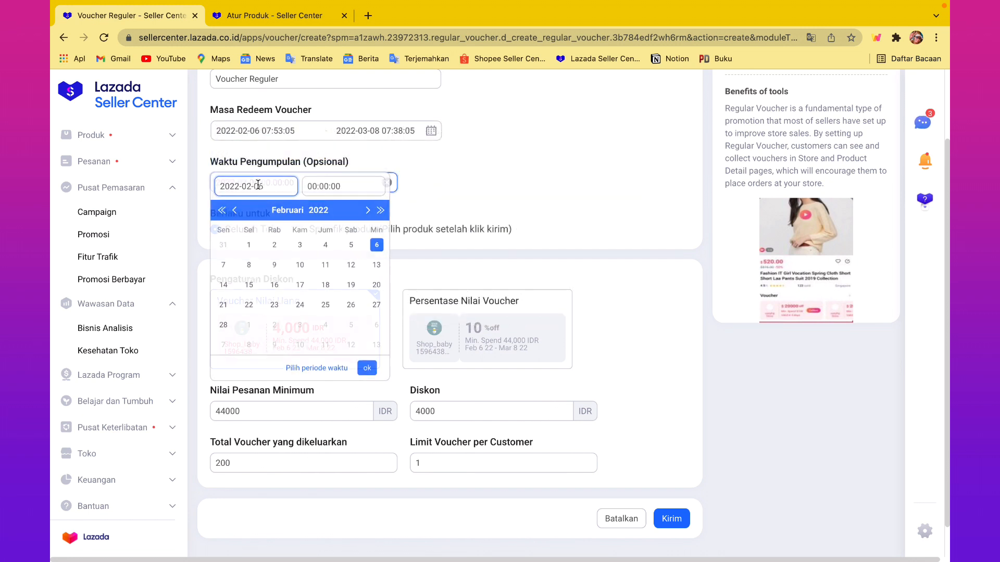
{"action": "left_click", "coordinate": [223, 266]}
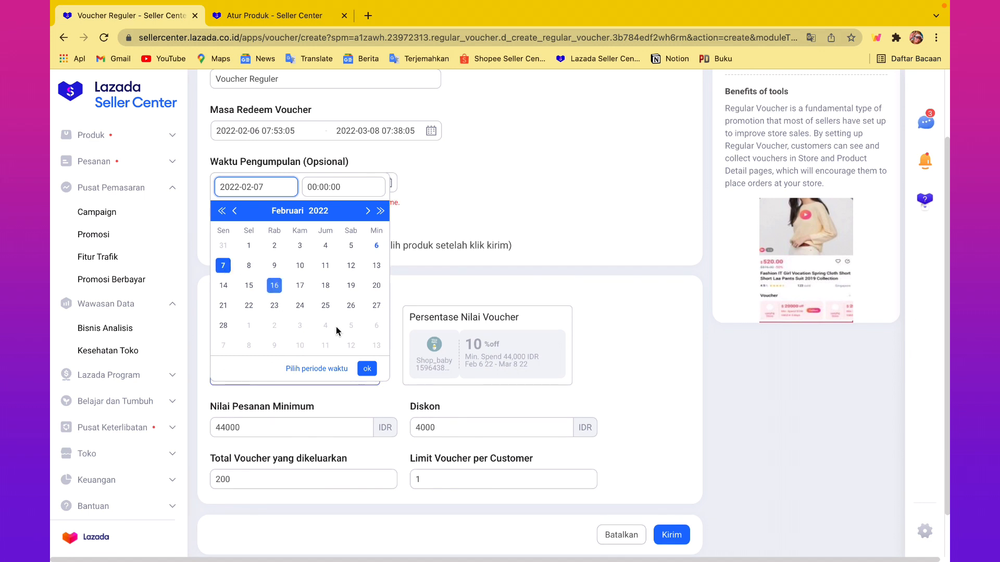
{"action": "left_click", "coordinate": [368, 368]}
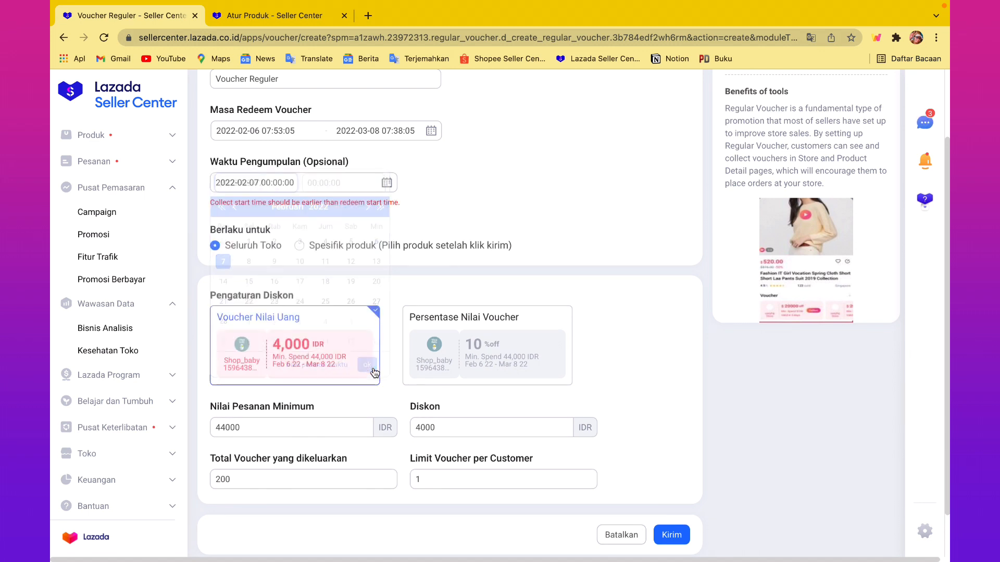
{"action": "left_click", "coordinate": [320, 185]}
{"action": "left_click", "coordinate": [376, 245]}
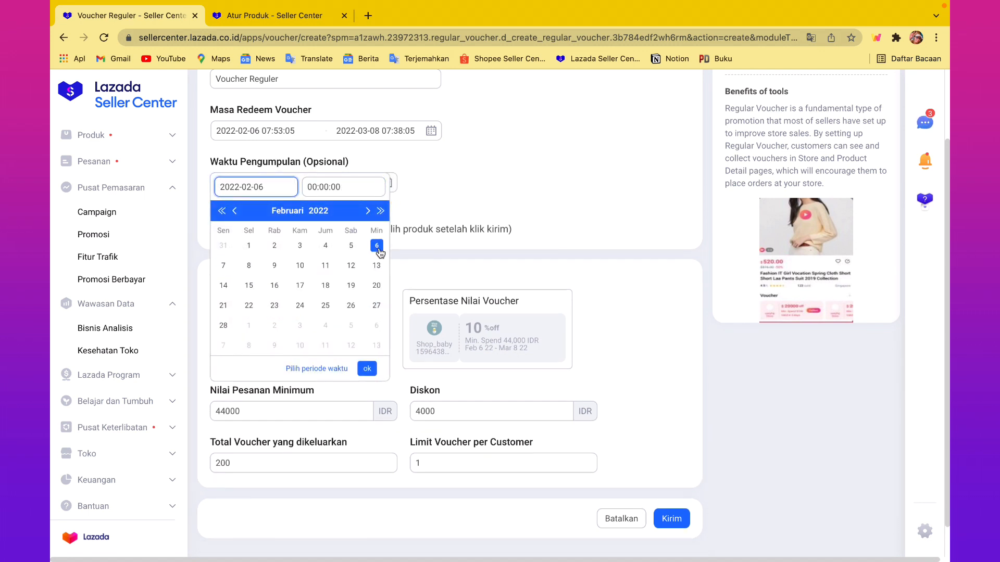
{"action": "left_click", "coordinate": [467, 222]}
- Compare the settings of the percentage and money-value voucher types, ending with Voucher Nilai Uang selected
{"action": "scroll", "coordinate": [466, 222], "scroll_direction": "down", "scroll_amount": 1}
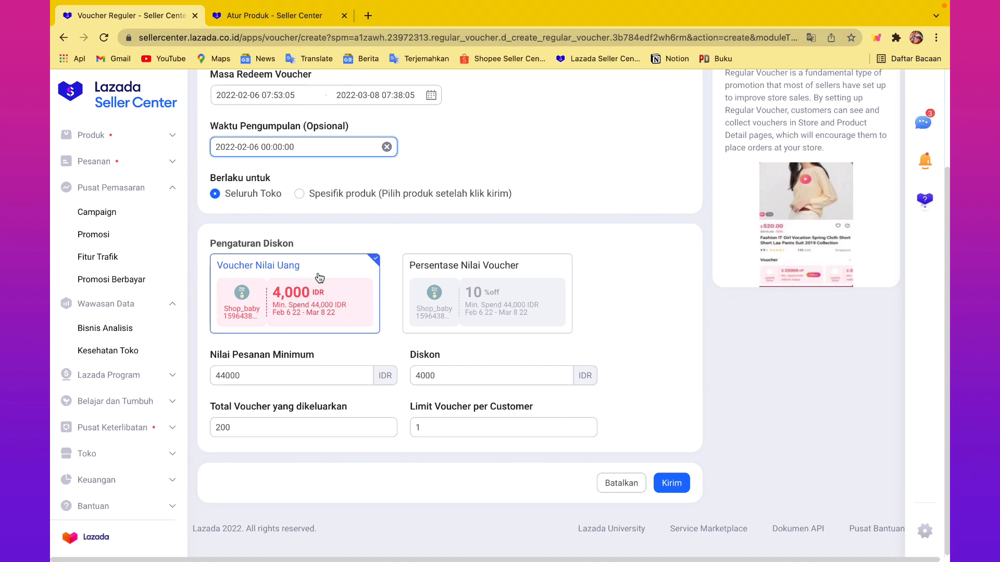
{"action": "left_click", "coordinate": [501, 283]}
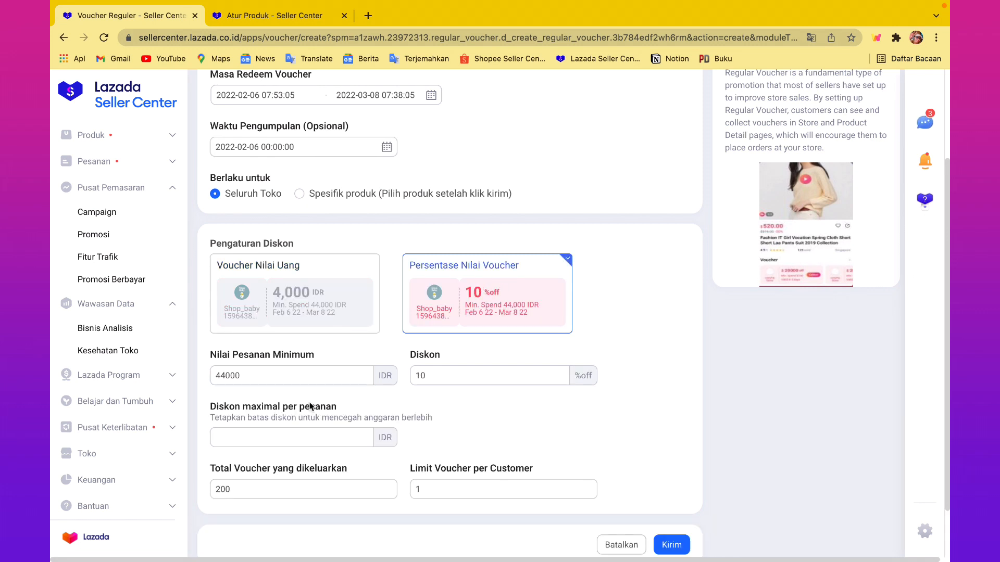
{"action": "left_click", "coordinate": [316, 298]}
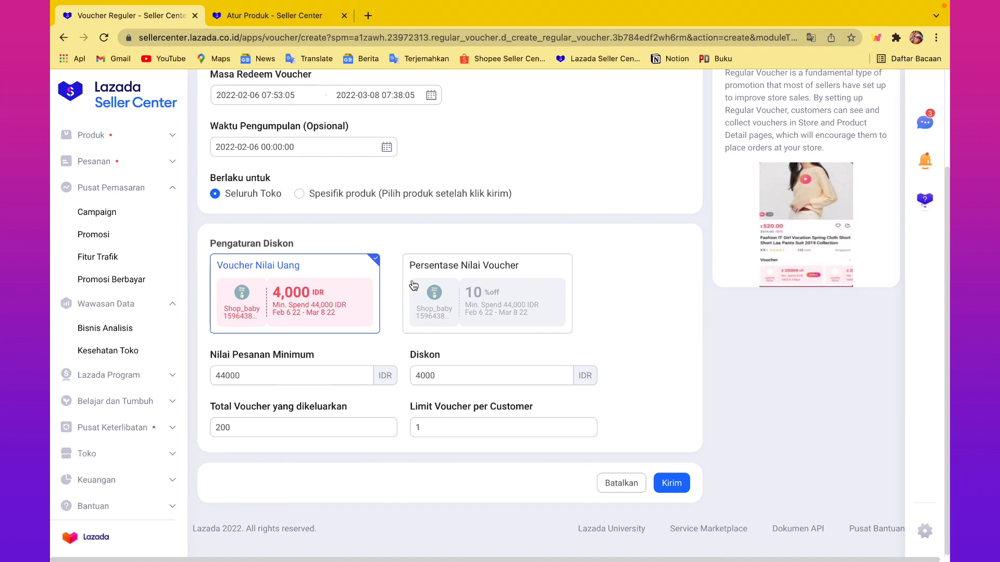
{"action": "left_click", "coordinate": [491, 304]}
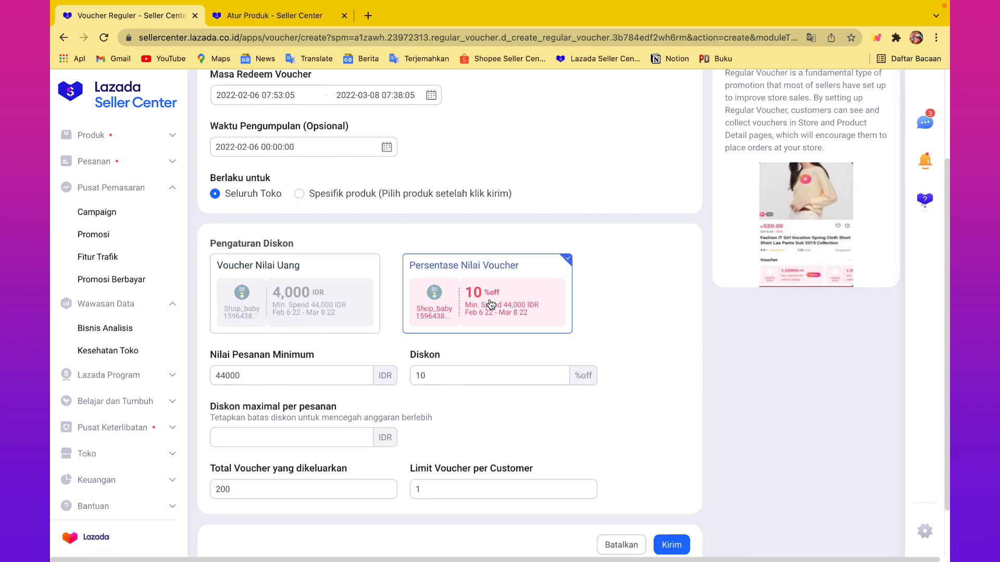
{"action": "left_click", "coordinate": [327, 314]}
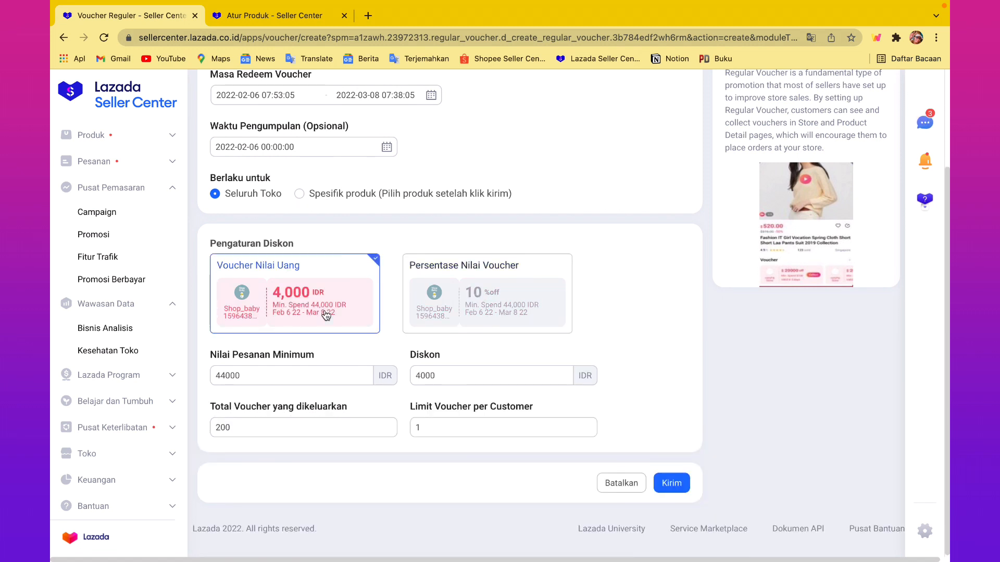
- Set the voucher's minimum order value to 20000 IDR and its discount to 1000 IDR
{"action": "left_click", "coordinate": [290, 373]}
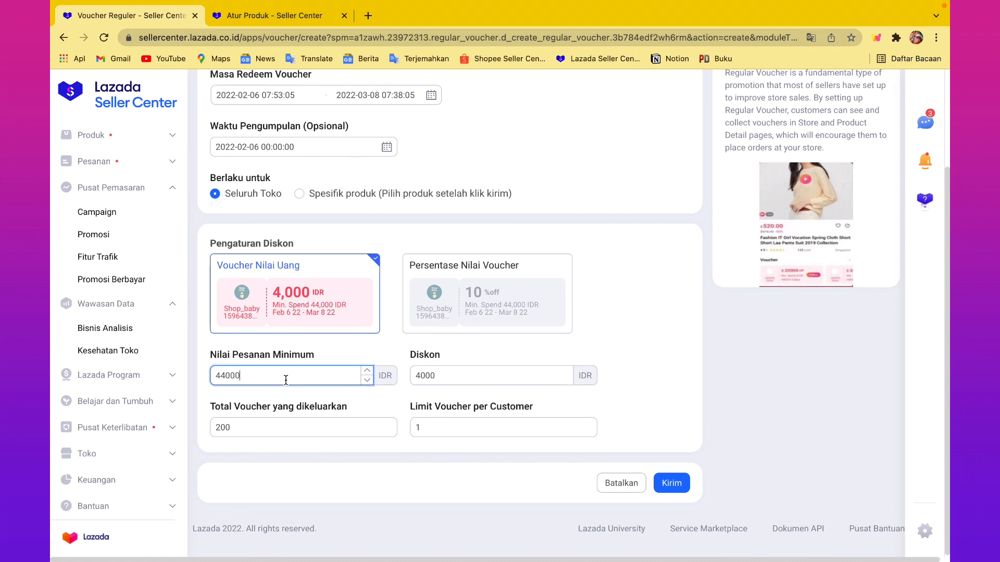
{"action": "key", "text": "BackSpace"}
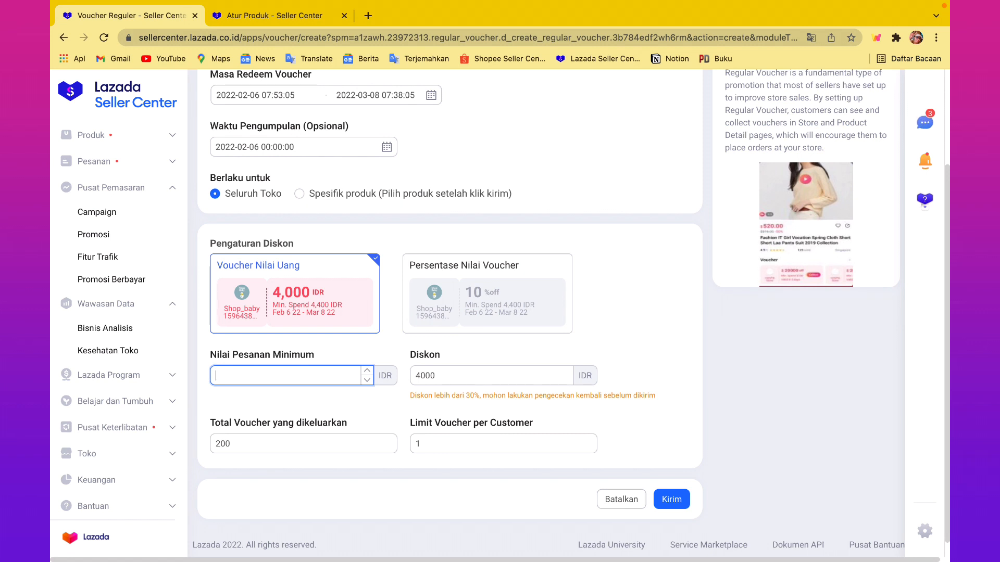
{"action": "type", "text": "20000"}
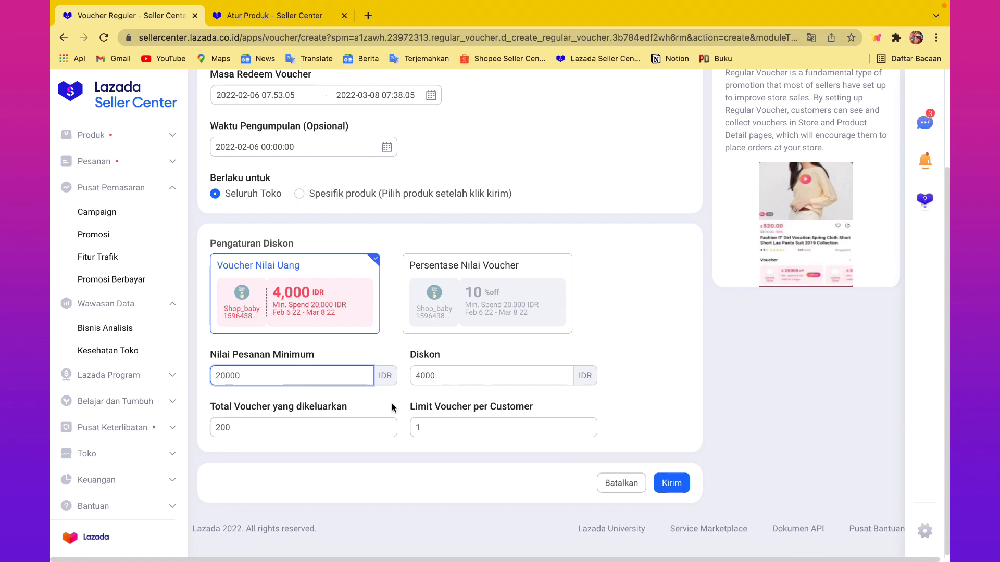
{"action": "left_click", "coordinate": [452, 376]}
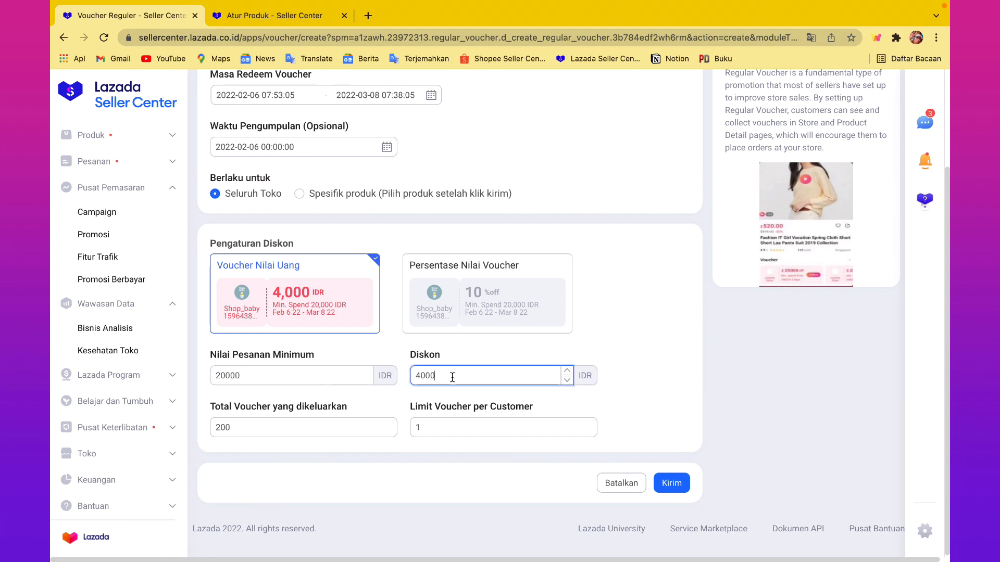
{"action": "key", "text": "BackSpace"}
{"action": "key", "text": "BackSpace"}
{"action": "key", "text": "BackSpace"}
{"action": "key", "text": "BackSpace"}
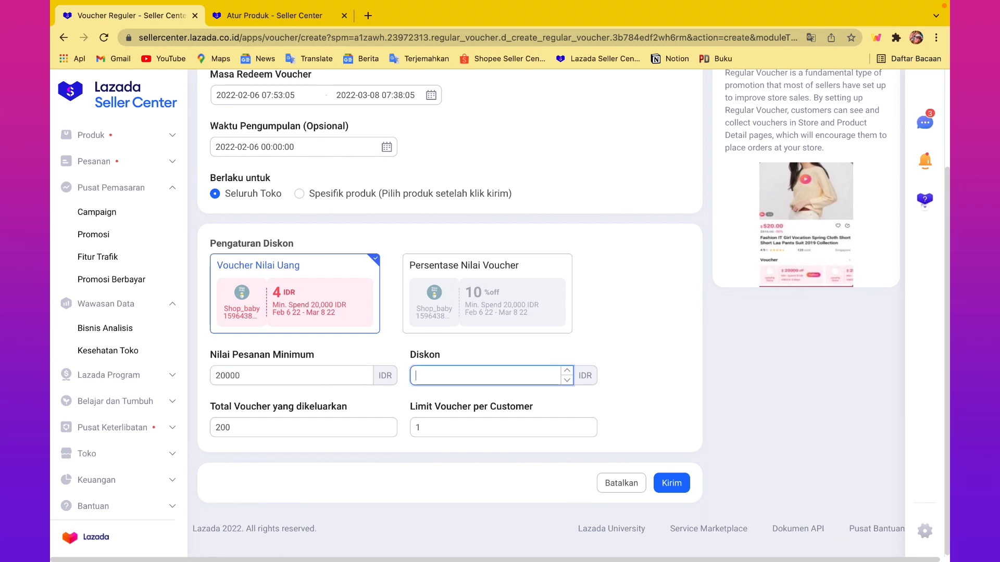
{"action": "type", "text": "1000"}
{"action": "left_click", "coordinate": [621, 321]}
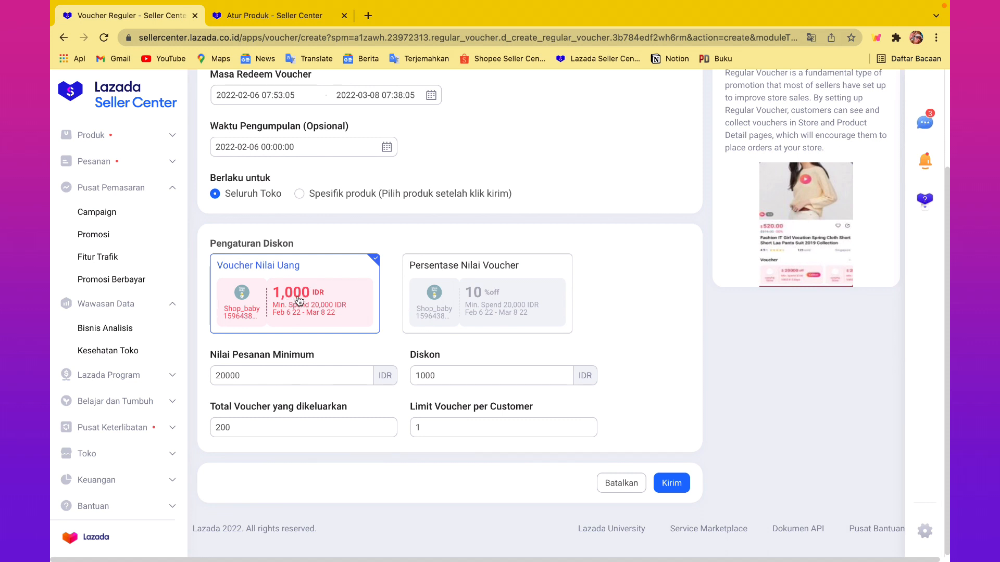
- Change the voucher's minimum order value to 100000 IDR
{"action": "left_click", "coordinate": [263, 378]}
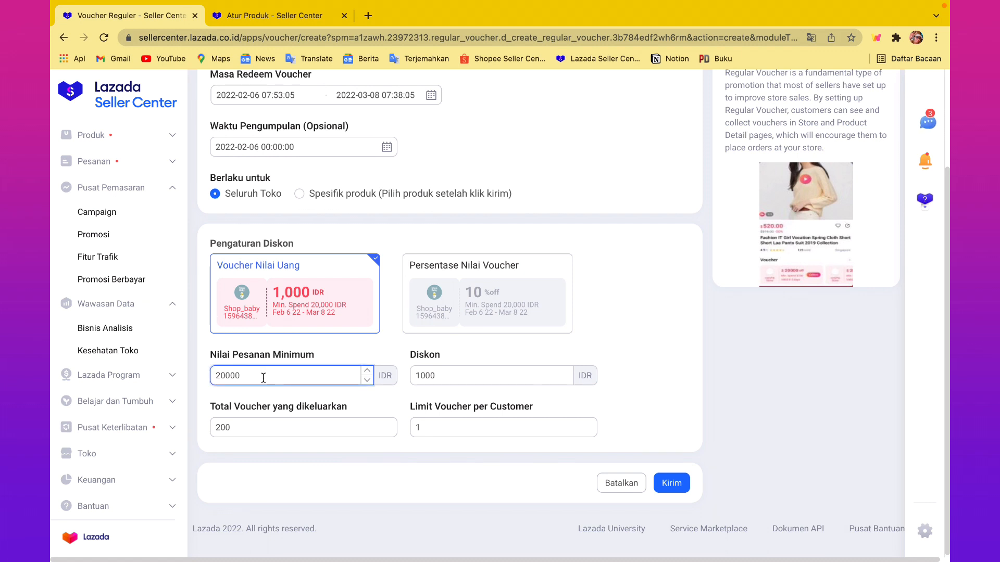
{"action": "key", "text": "BackSpace"}
{"action": "key", "text": "BackSpace"}
{"action": "key", "text": "BackSpace"}
{"action": "key", "text": "BackSpace"}
{"action": "key", "text": "BackSpace"}
{"action": "type", "text": "1000000"}
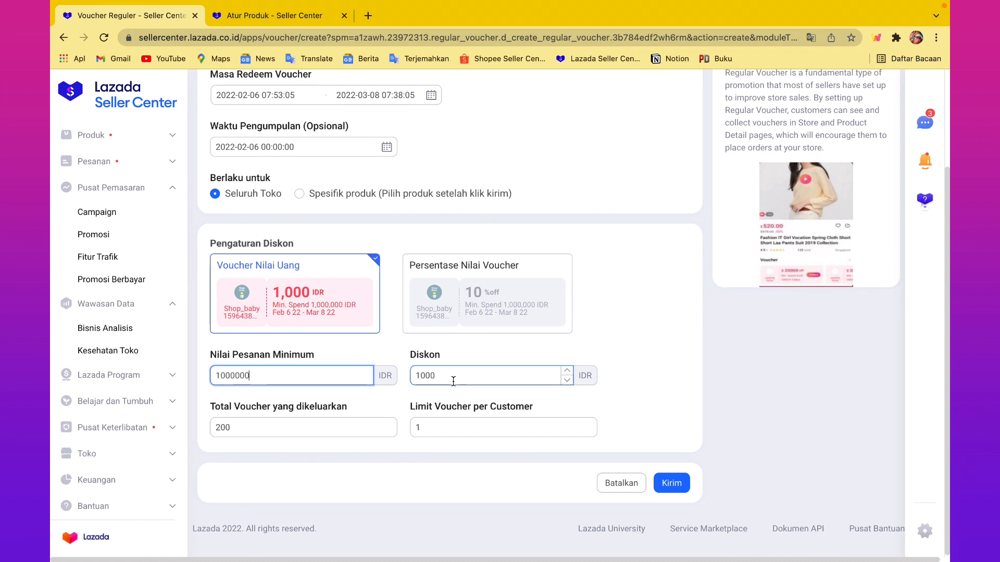
{"action": "key", "text": "BackSpace"}
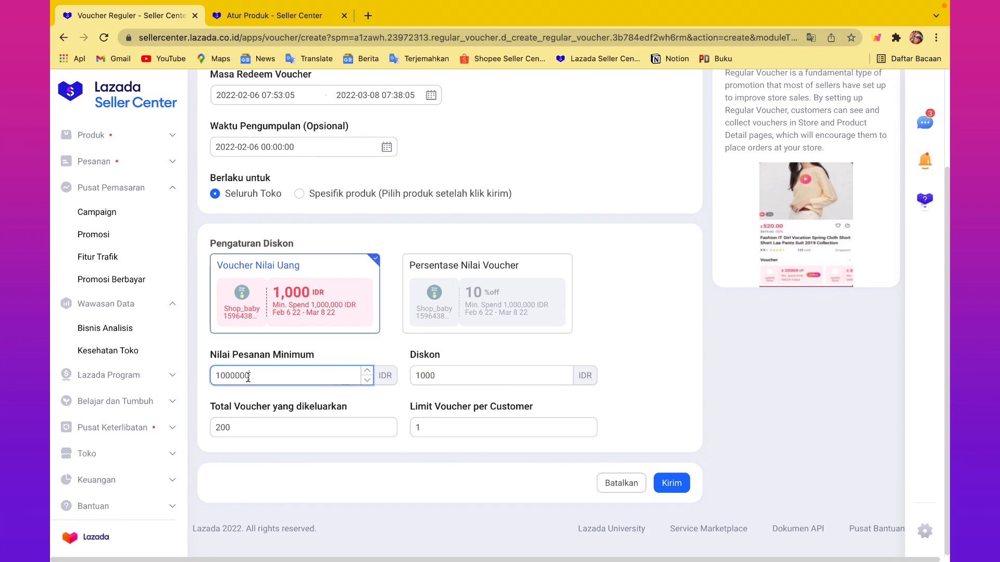
- Raise the voucher discount to 10000 IDR
{"action": "left_click", "coordinate": [455, 376]}
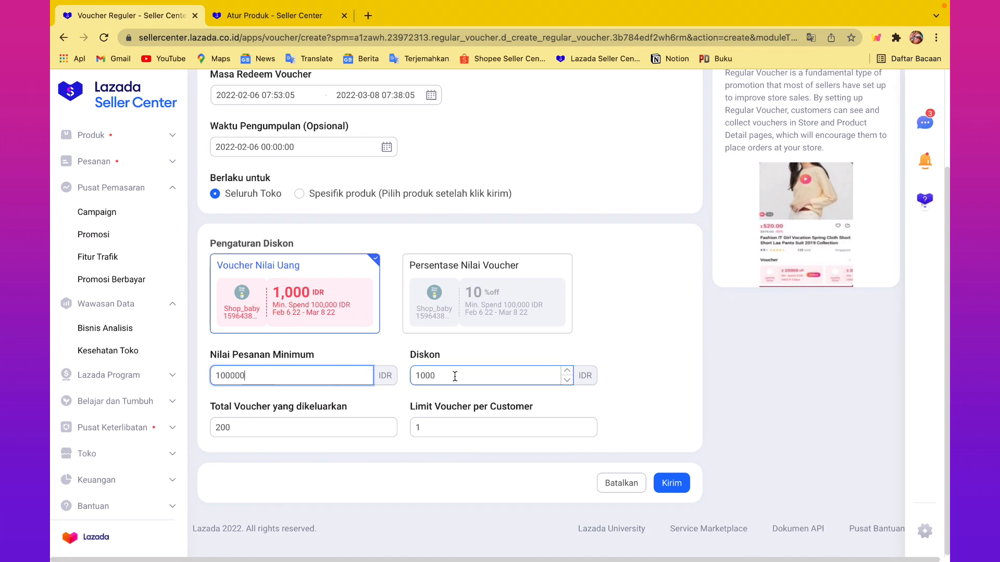
{"action": "type", "text": "0"}
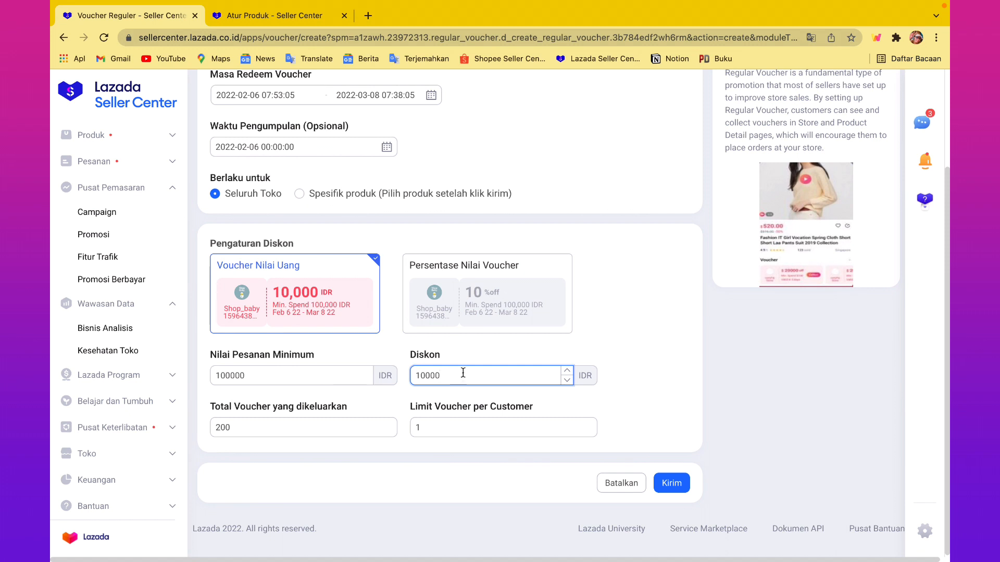
{"action": "left_click", "coordinate": [642, 293]}
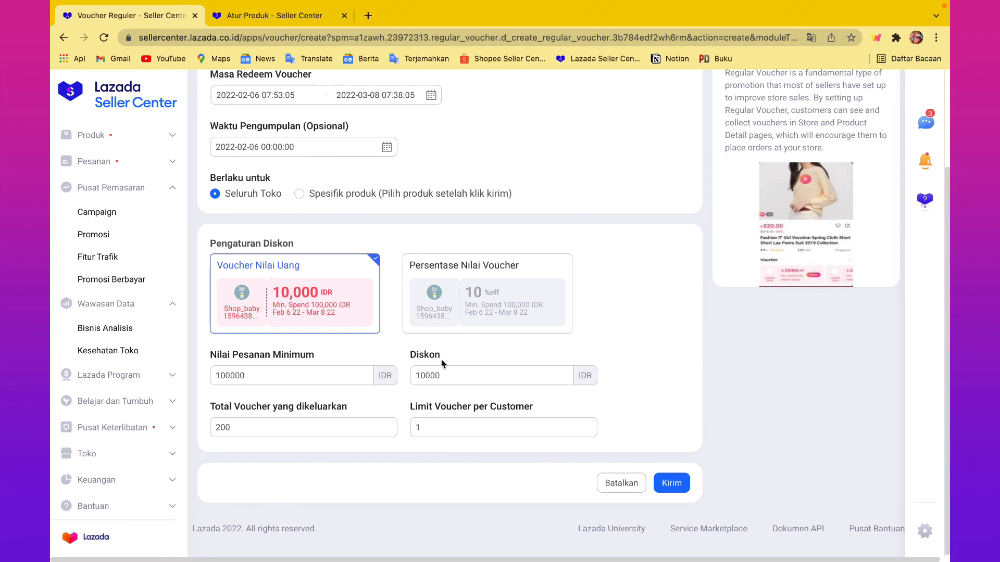
{"action": "left_click", "coordinate": [428, 377]}
{"action": "left_click", "coordinate": [324, 384]}
- Set the redemption period's start date to 2022-02-07 and try to submit the voucher
{"action": "scroll", "coordinate": [474, 299], "scroll_direction": "up", "scroll_amount": 3}
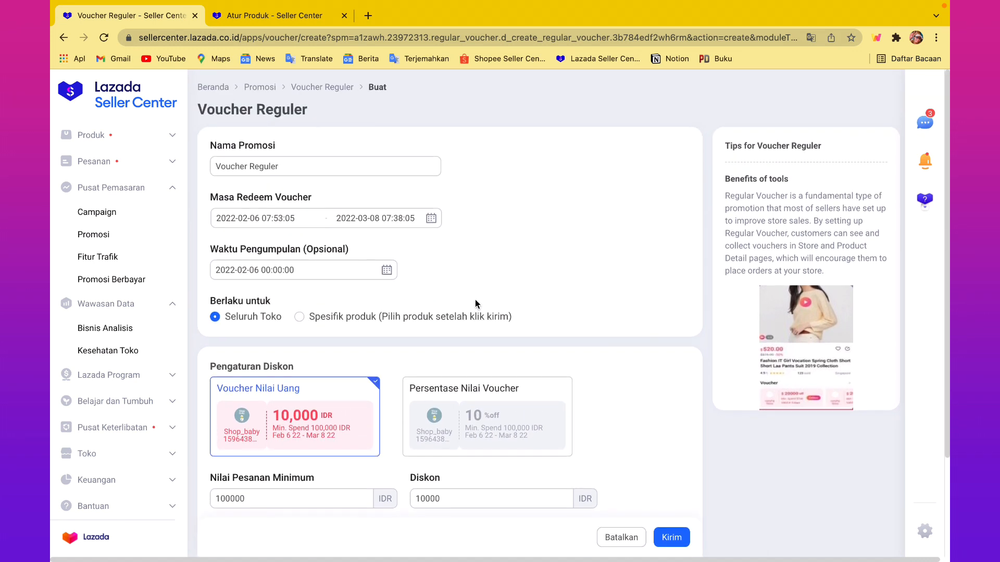
{"action": "left_click", "coordinate": [673, 541]}
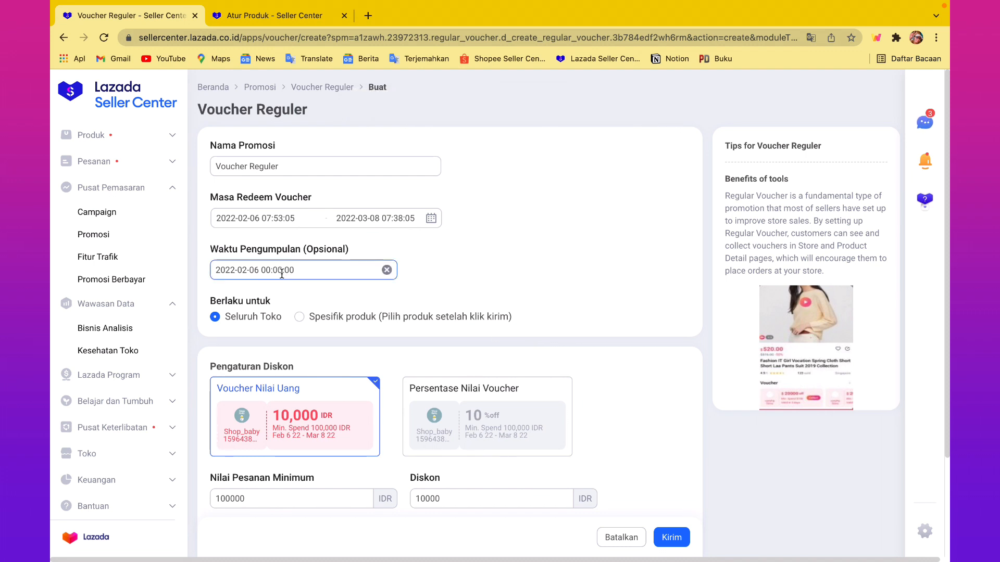
{"action": "left_click", "coordinate": [253, 220]}
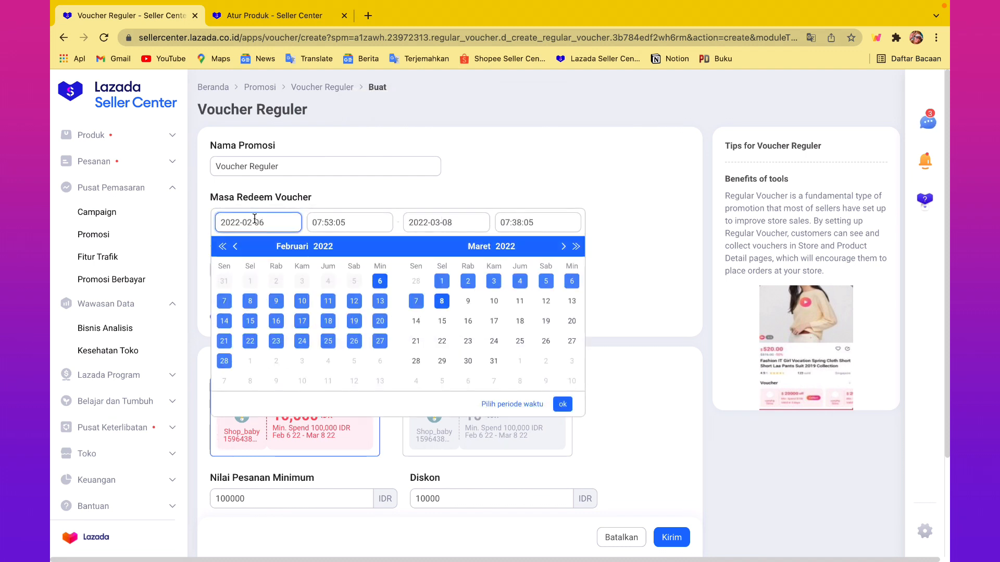
{"action": "left_click", "coordinate": [223, 304]}
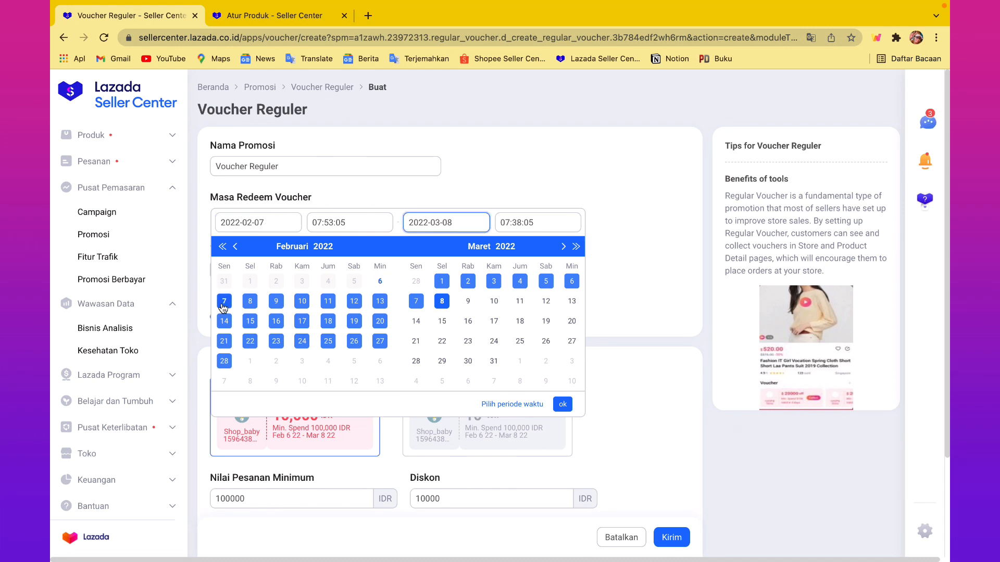
{"action": "left_click", "coordinate": [563, 404]}
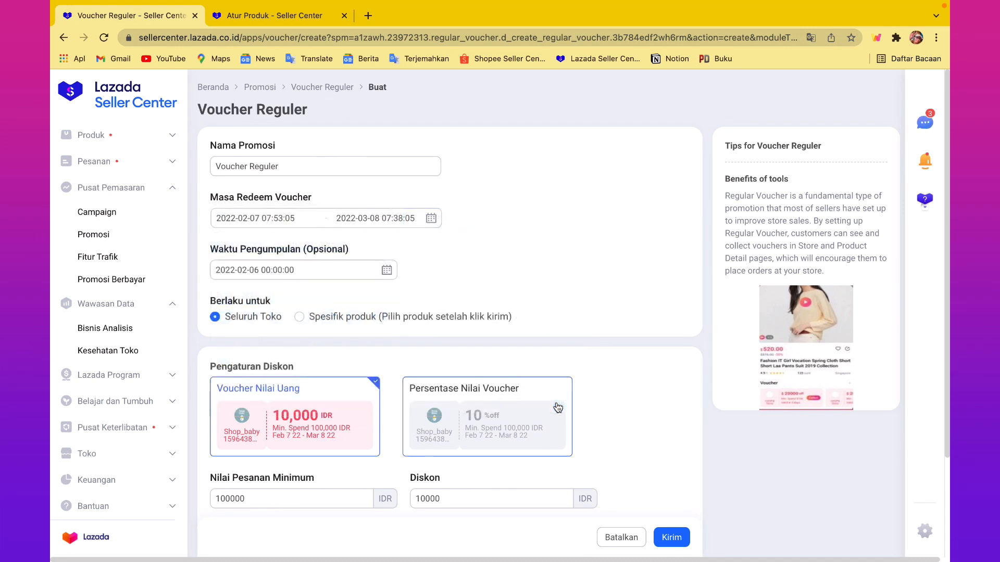
{"action": "left_click", "coordinate": [670, 539]}
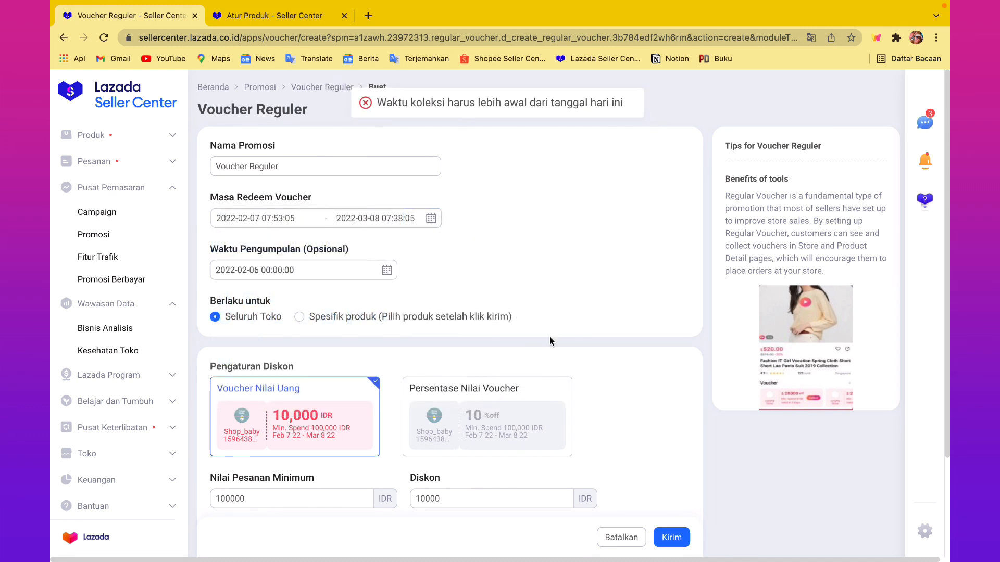
{"action": "left_click", "coordinate": [305, 270]}
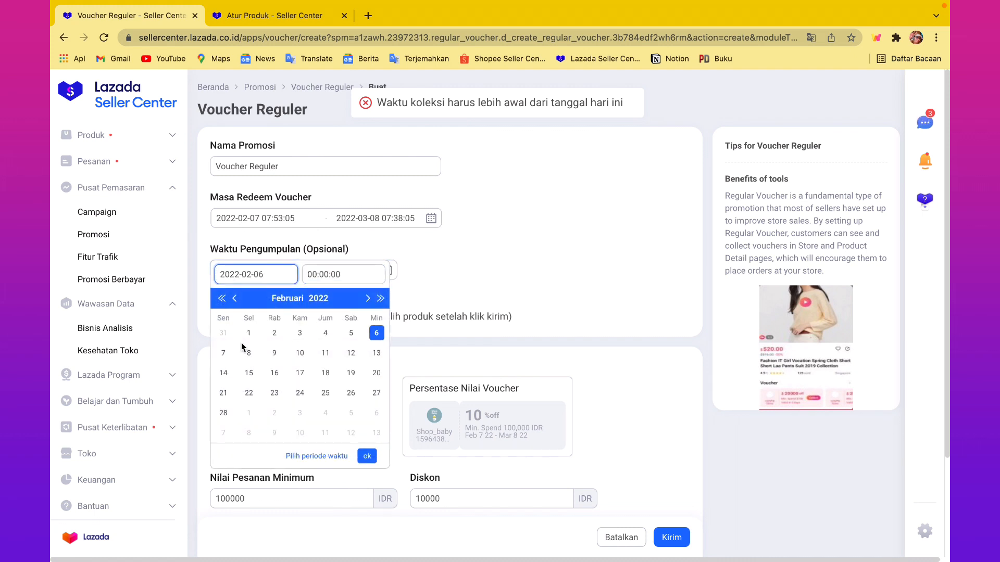
{"action": "left_click", "coordinate": [223, 354]}
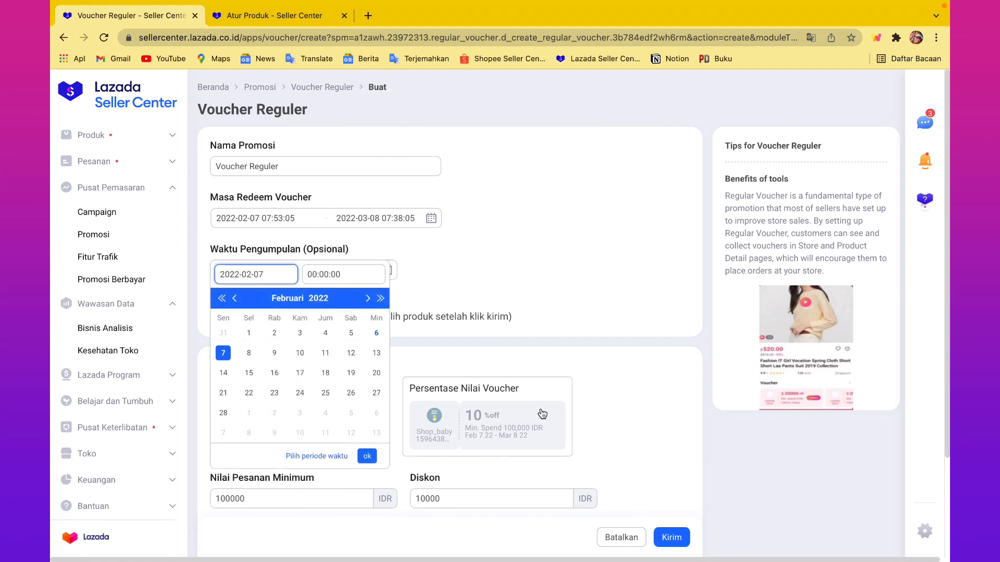
{"action": "left_click", "coordinate": [662, 435]}
{"action": "left_click", "coordinate": [670, 538]}
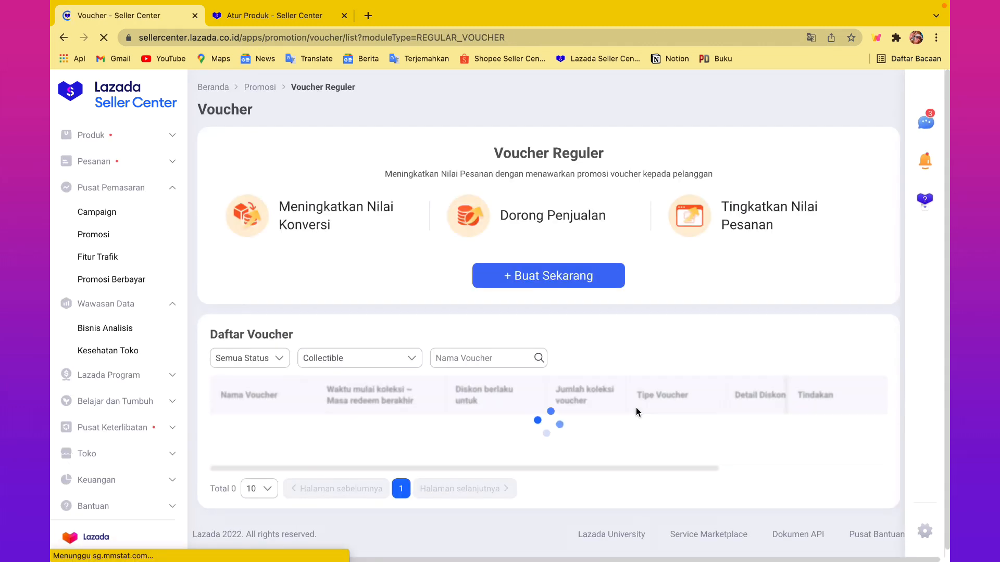
{"action": "scroll", "coordinate": [633, 367], "scroll_direction": "down", "scroll_amount": 10}
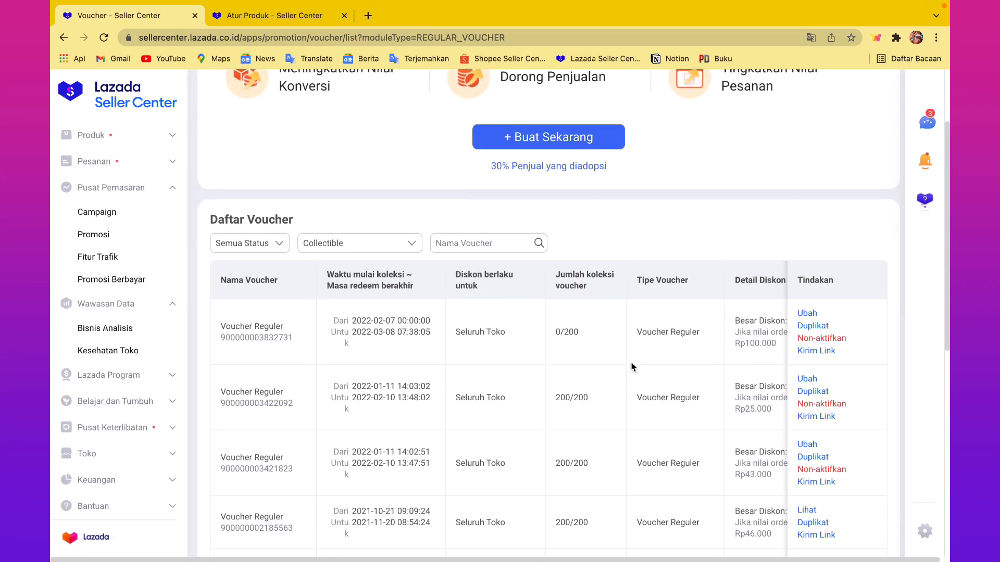
- Review the voucher list, including each voucher's discount details, collected quantity, status and available actions
{"action": "scroll", "coordinate": [633, 367], "scroll_direction": "right", "scroll_amount": 5}
{"action": "scroll", "coordinate": [633, 367], "scroll_direction": "down", "scroll_amount": 8}
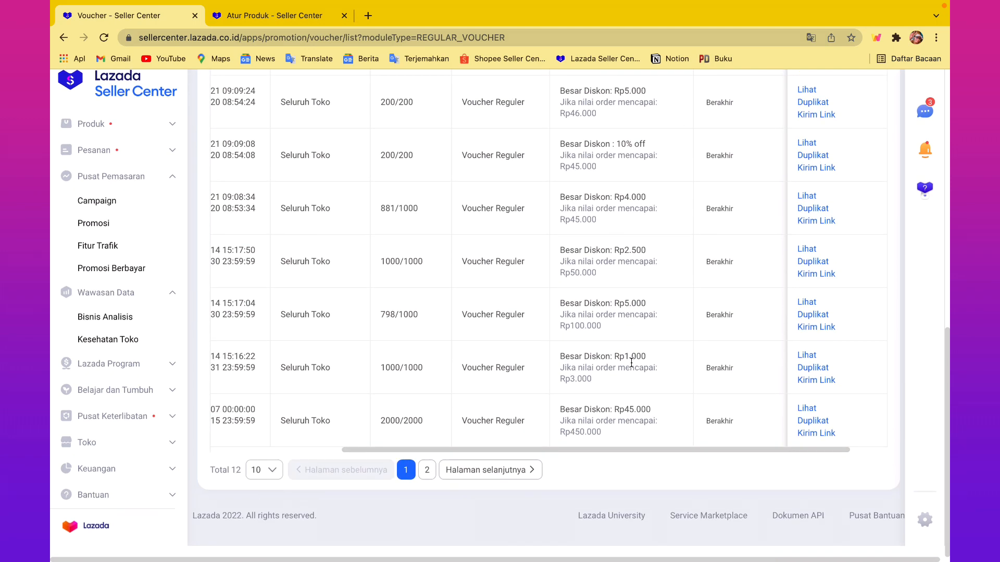
{"action": "scroll", "coordinate": [632, 364], "scroll_direction": "up", "scroll_amount": 10}
{"action": "scroll", "coordinate": [631, 362], "scroll_direction": "up", "scroll_amount": 2}
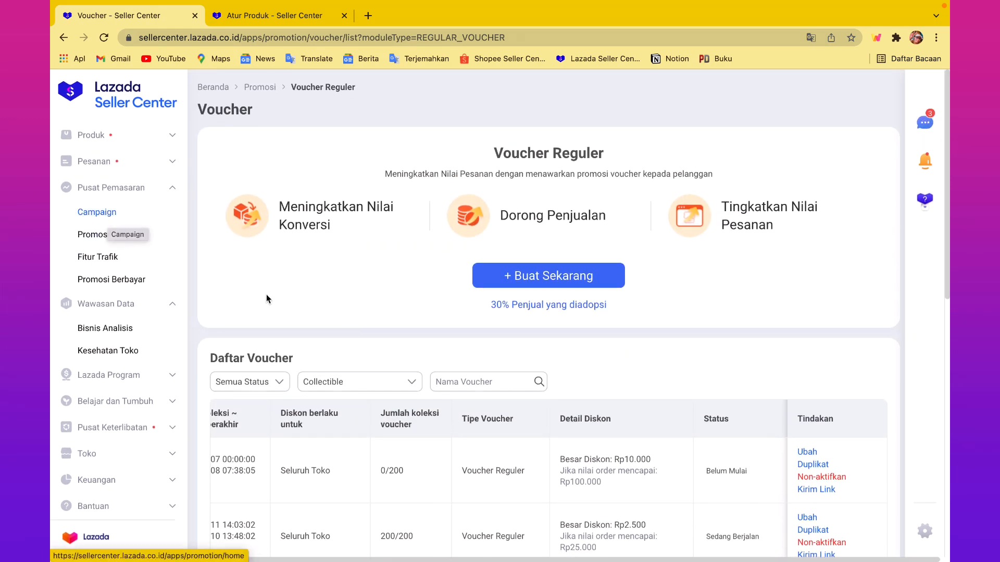
{"action": "scroll", "coordinate": [266, 295], "scroll_direction": "down", "scroll_amount": 8}
{"action": "scroll", "coordinate": [267, 295], "scroll_direction": "up", "scroll_amount": 3}
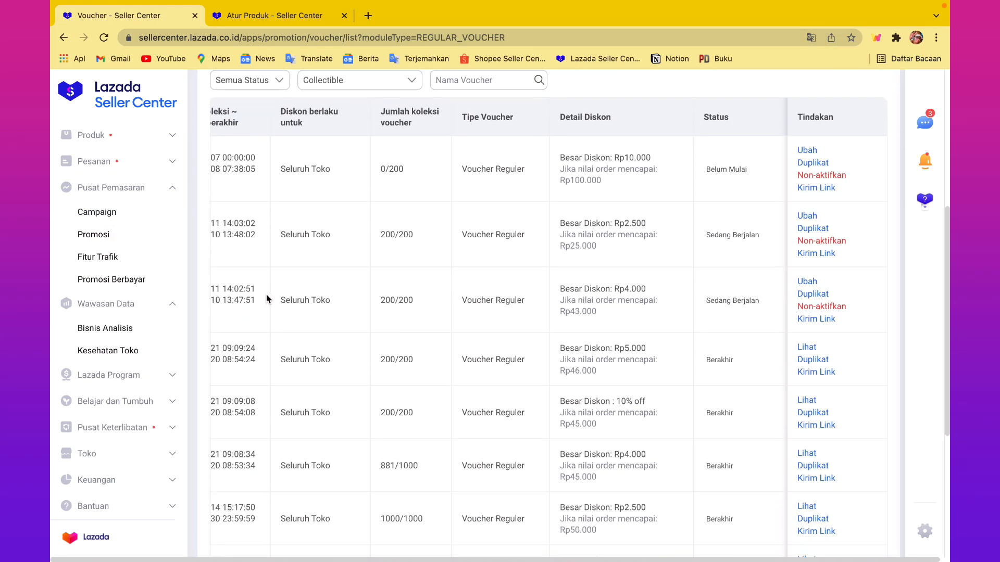
{"action": "scroll", "coordinate": [267, 295], "scroll_direction": "down", "scroll_amount": 1}
{"action": "scroll", "coordinate": [267, 295], "scroll_direction": "up", "scroll_amount": 1}
{"action": "scroll", "coordinate": [267, 295], "scroll_direction": "down", "scroll_amount": 2}
{"action": "scroll", "coordinate": [266, 295], "scroll_direction": "up", "scroll_amount": 3}
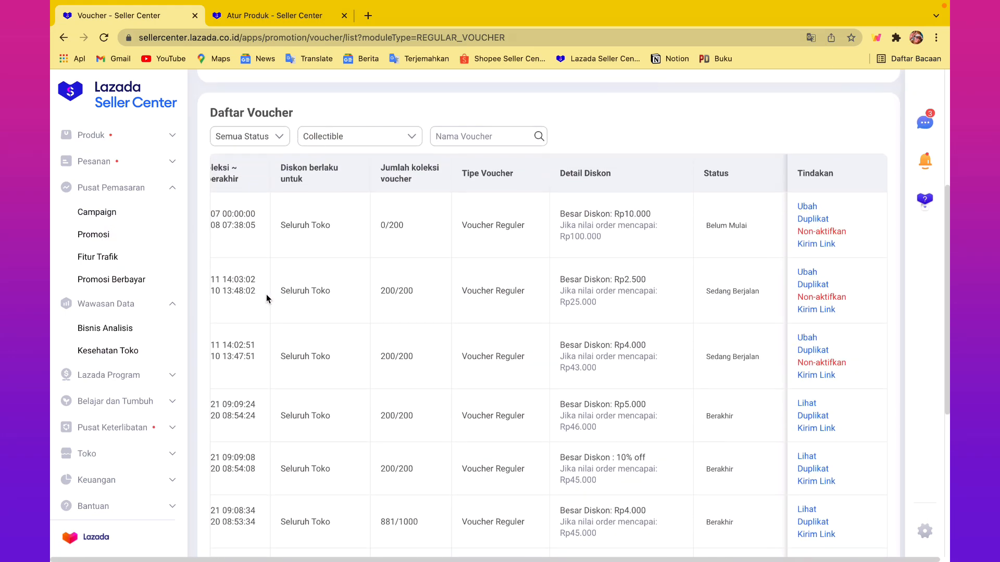
{"action": "scroll", "coordinate": [267, 295], "scroll_direction": "down", "scroll_amount": 7}
{"action": "scroll", "coordinate": [266, 295], "scroll_direction": "up", "scroll_amount": 2}
{"action": "scroll", "coordinate": [267, 294], "scroll_direction": "up", "scroll_amount": 7}
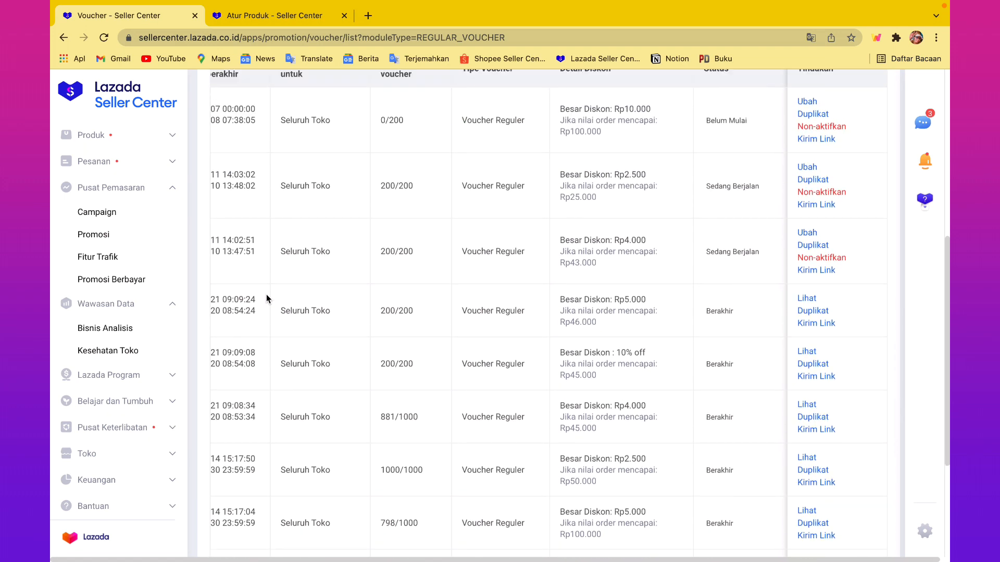
{"action": "scroll", "coordinate": [267, 295], "scroll_direction": "up", "scroll_amount": 4}
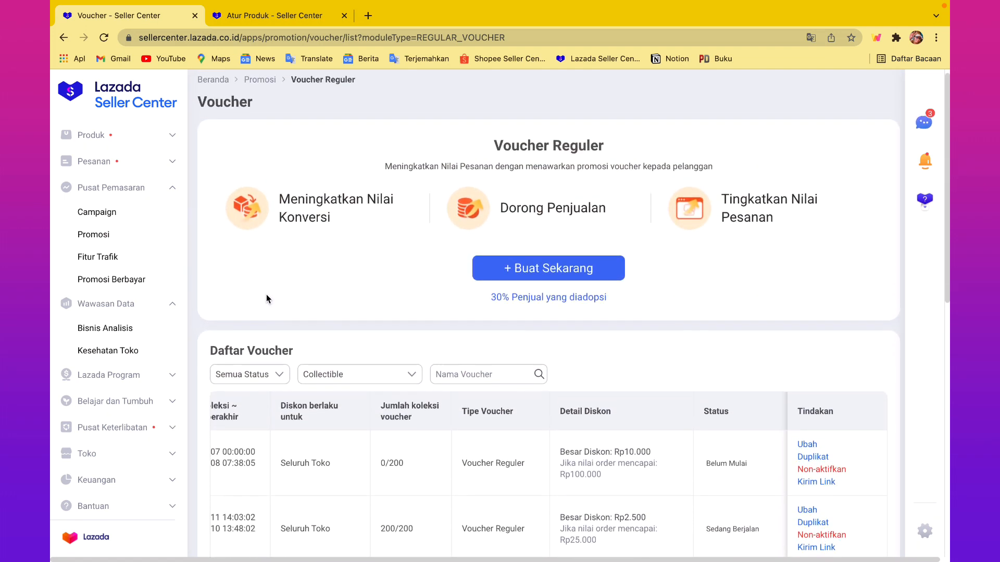
{"action": "scroll", "coordinate": [266, 295], "scroll_direction": "down", "scroll_amount": 5}
{"action": "scroll", "coordinate": [267, 298], "scroll_direction": "down", "scroll_amount": 7}
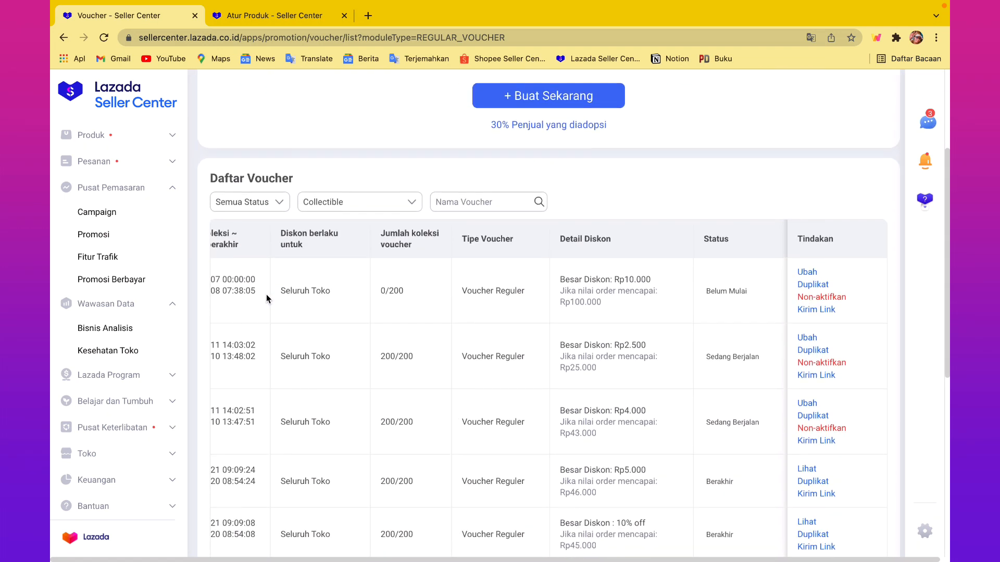
{"action": "scroll", "coordinate": [267, 298], "scroll_direction": "up", "scroll_amount": 7}
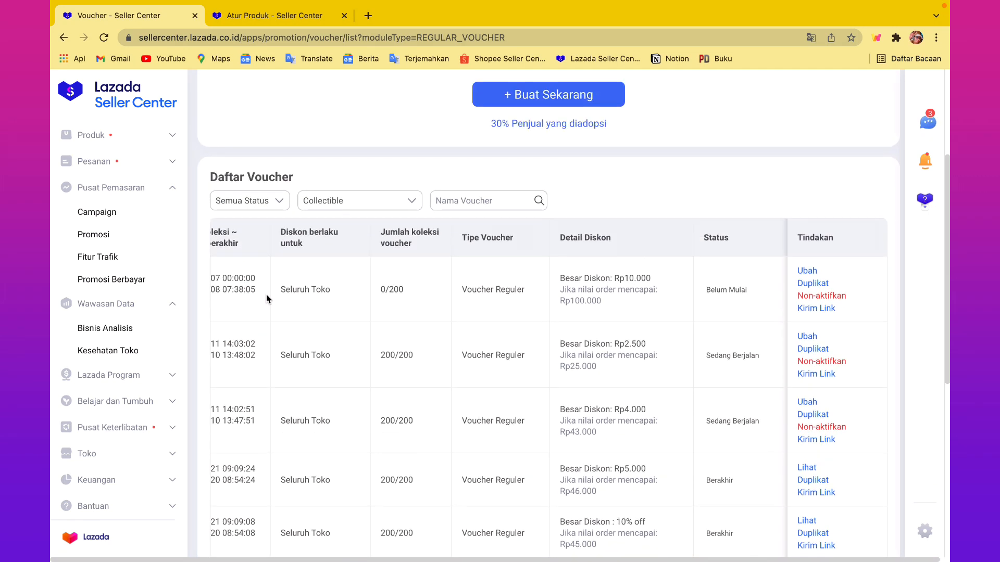
- Open the Gratis Ongkir promotion tool and start creating a new free shipping promotion
{"action": "left_click", "coordinate": [104, 235]}
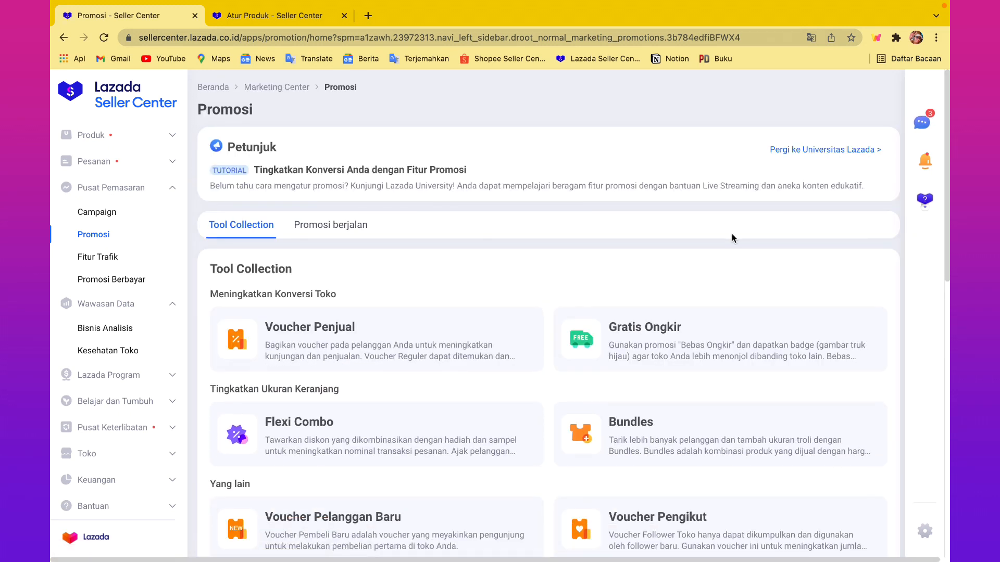
{"action": "mouse_move", "coordinate": [734, 346]}
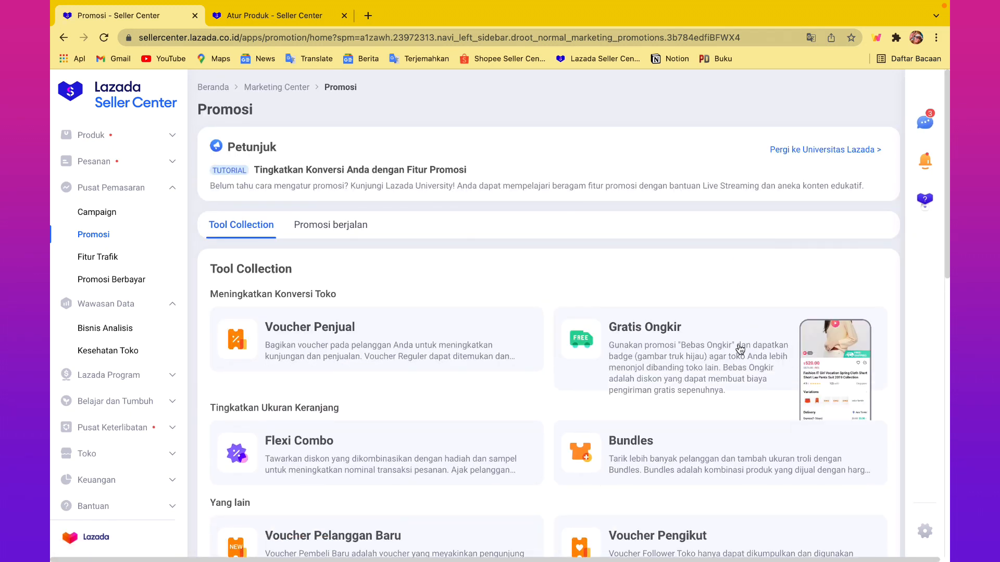
{"action": "left_click", "coordinate": [699, 365]}
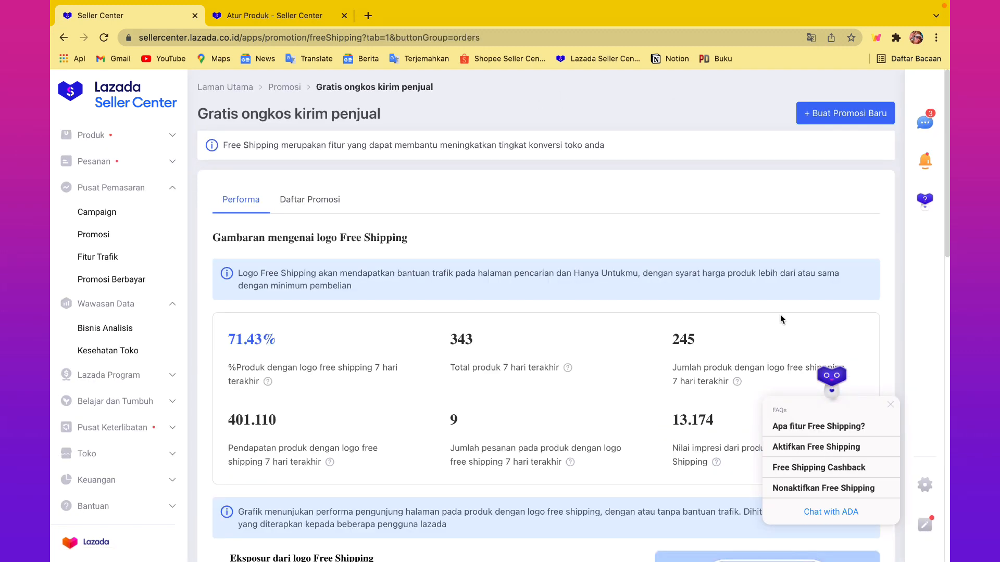
{"action": "left_click", "coordinate": [889, 404]}
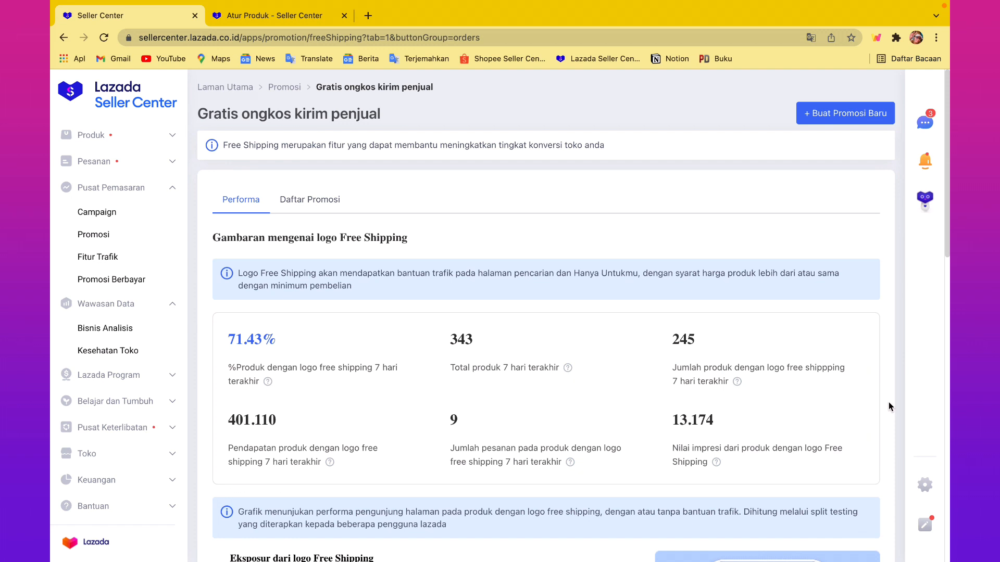
{"action": "left_click", "coordinate": [851, 120]}
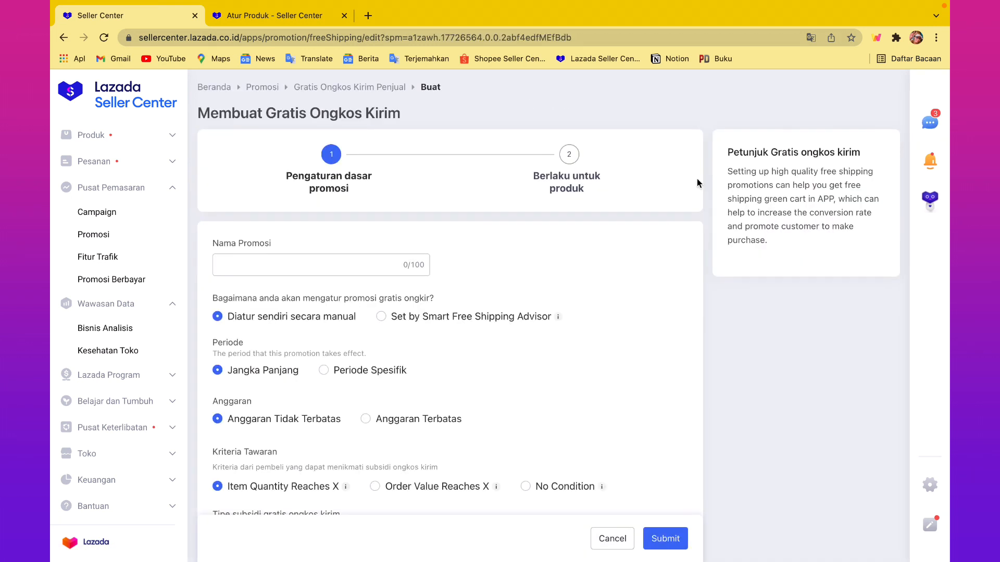
{"action": "scroll", "coordinate": [602, 243], "scroll_direction": "down", "scroll_amount": 1}
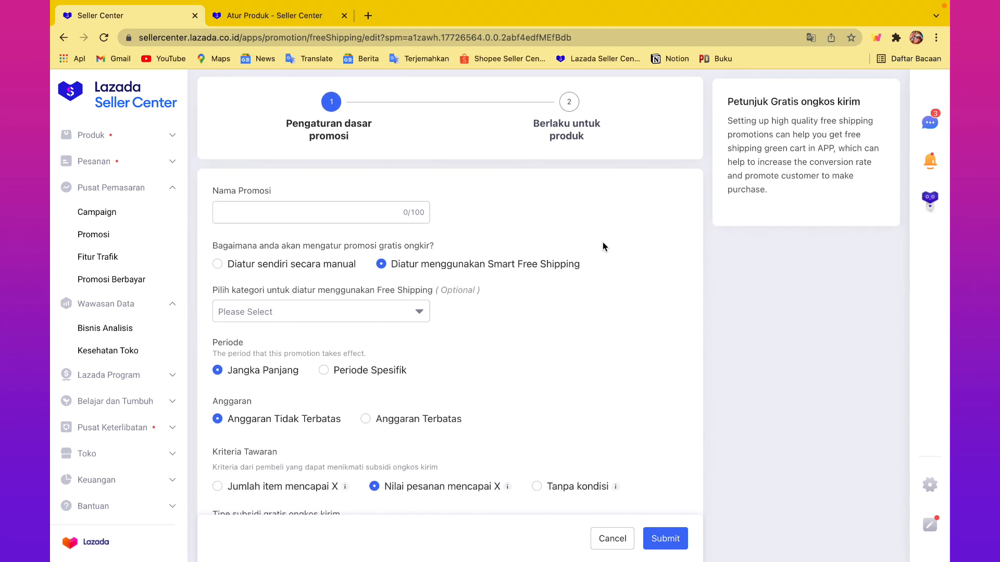
{"action": "scroll", "coordinate": [602, 242], "scroll_direction": "up", "scroll_amount": 1}
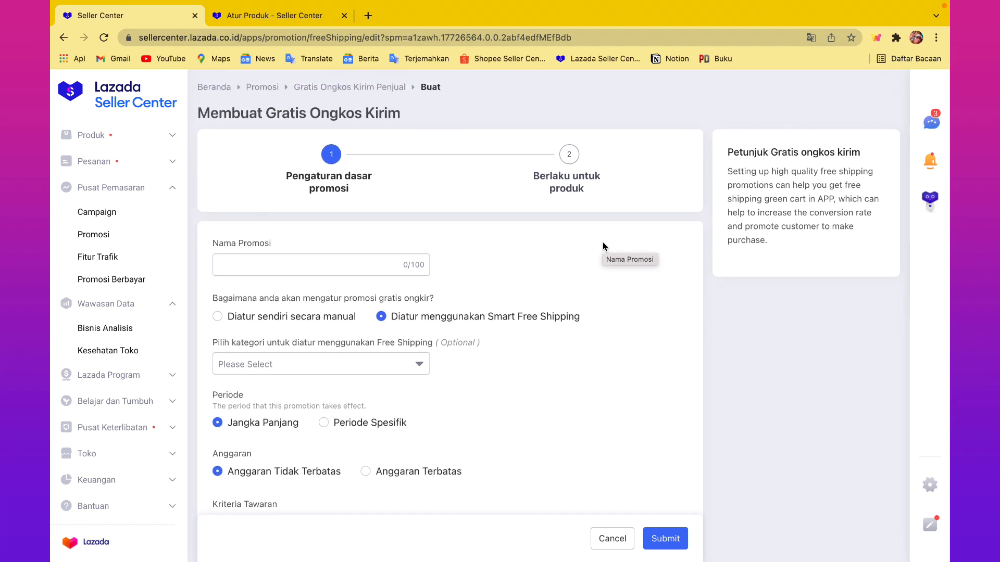
- Name the free shipping promotion "freeong" and choose to set it up manually (Diatur sendiri secara manual)
{"action": "left_click", "coordinate": [377, 264]}
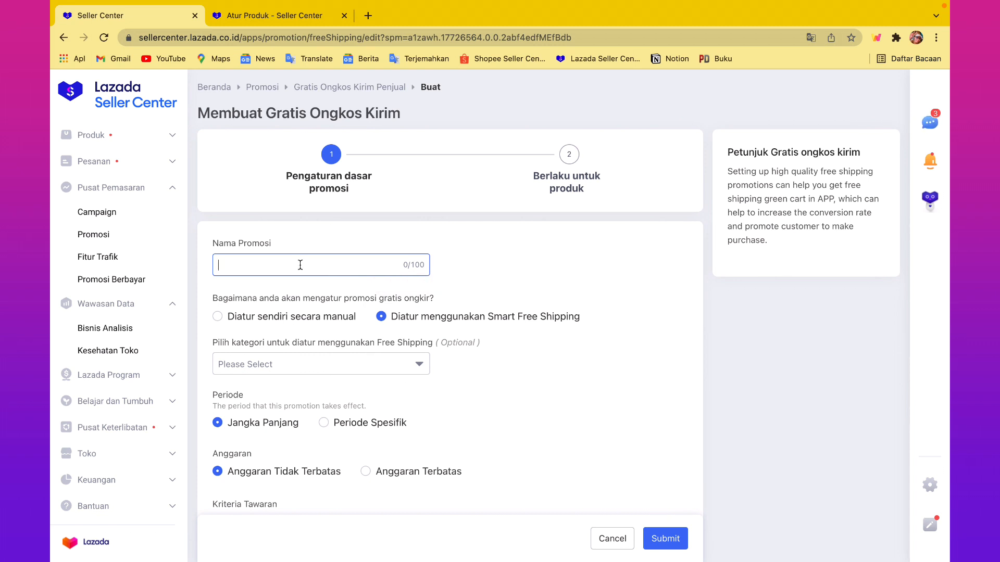
{"action": "type", "text": "freeong"}
{"action": "scroll", "coordinate": [298, 294], "scroll_direction": "down", "scroll_amount": 2}
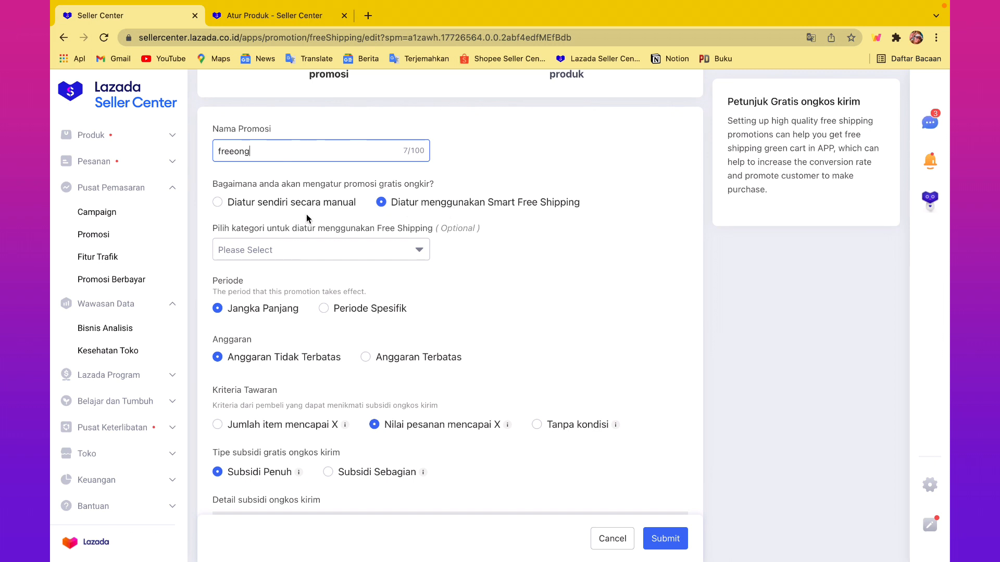
{"action": "scroll", "coordinate": [307, 217], "scroll_direction": "up", "scroll_amount": 1}
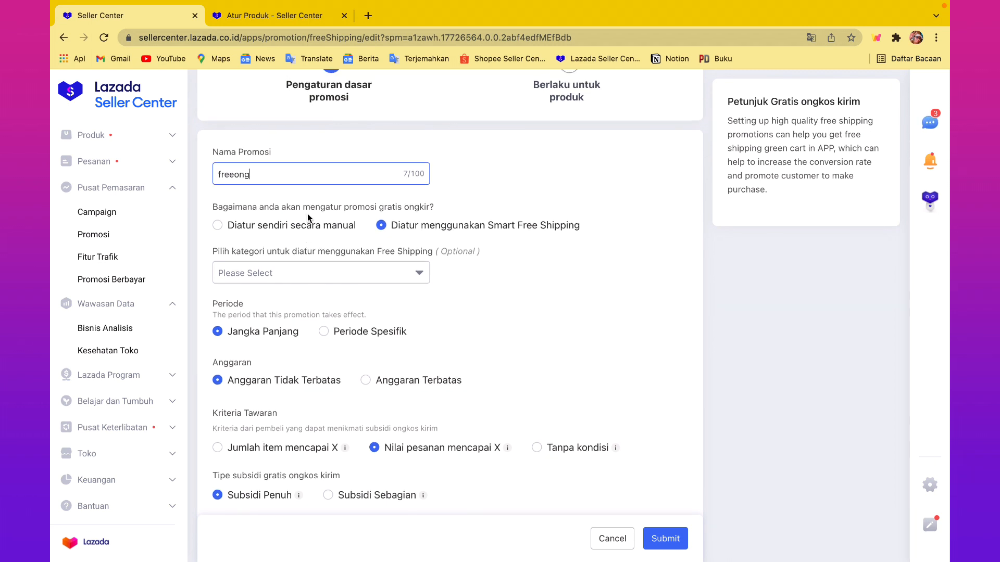
{"action": "scroll", "coordinate": [308, 217], "scroll_direction": "down", "scroll_amount": 1}
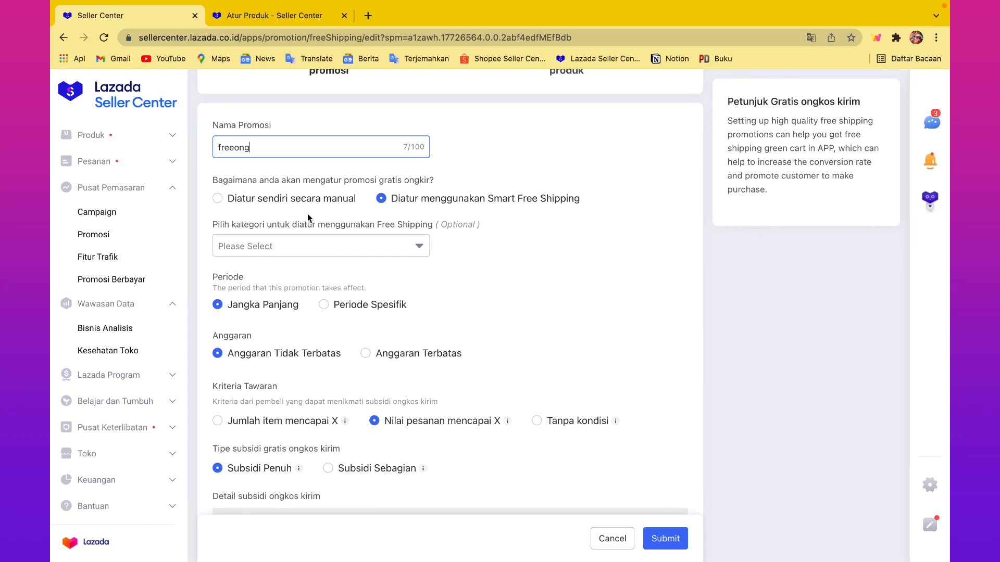
{"action": "left_click", "coordinate": [219, 201]}
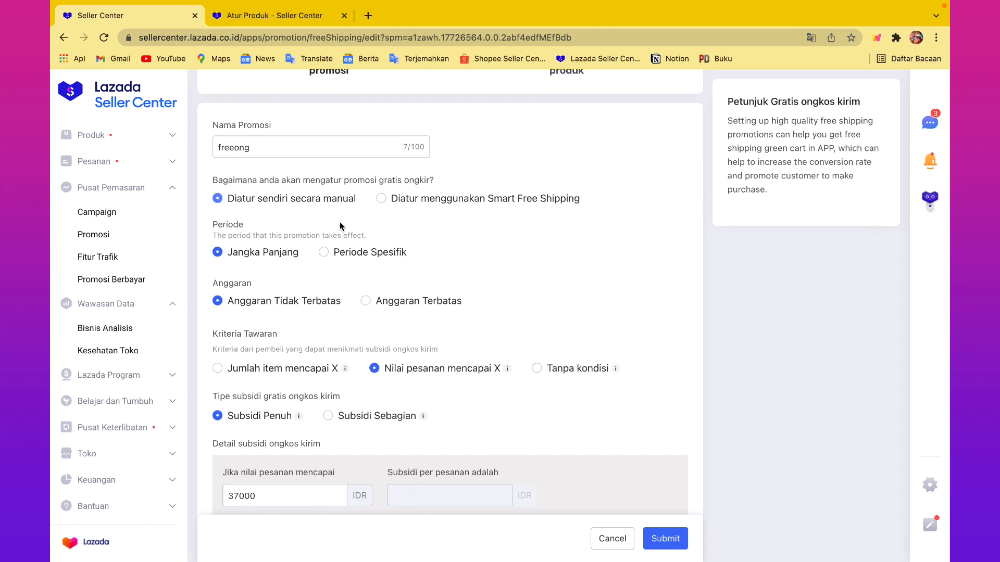
- Examine the date options for a specific promotion period (Periode Spesifik), and return the period to Jangka Panjang
{"action": "scroll", "coordinate": [398, 232], "scroll_direction": "down", "scroll_amount": 2}
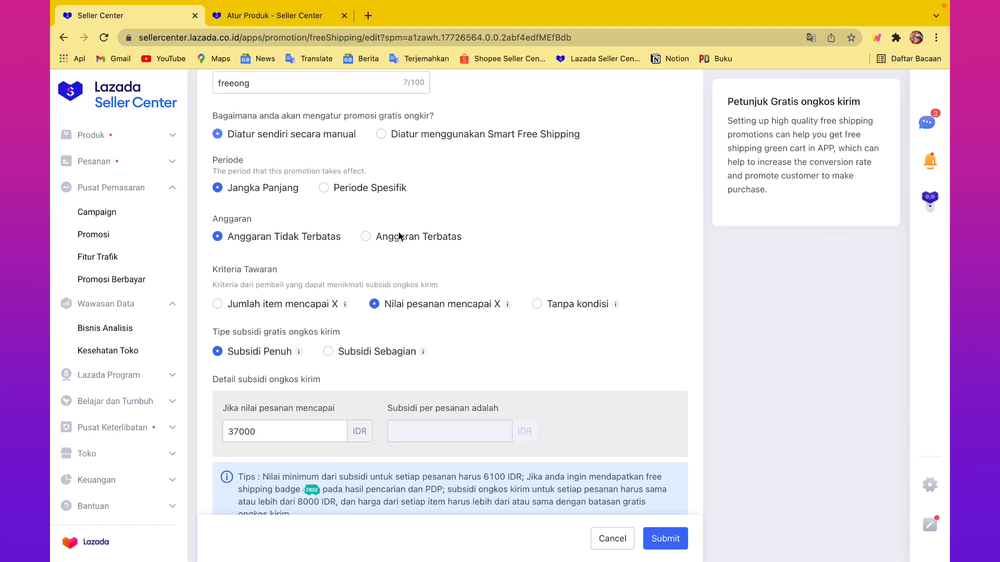
{"action": "scroll", "coordinate": [399, 234], "scroll_direction": "down", "scroll_amount": 2}
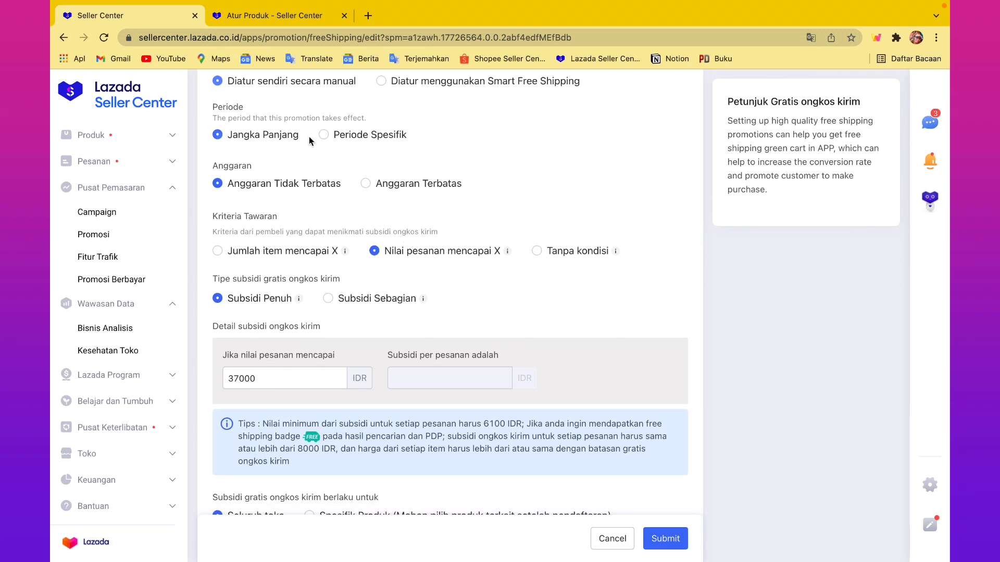
{"action": "left_click", "coordinate": [324, 135]}
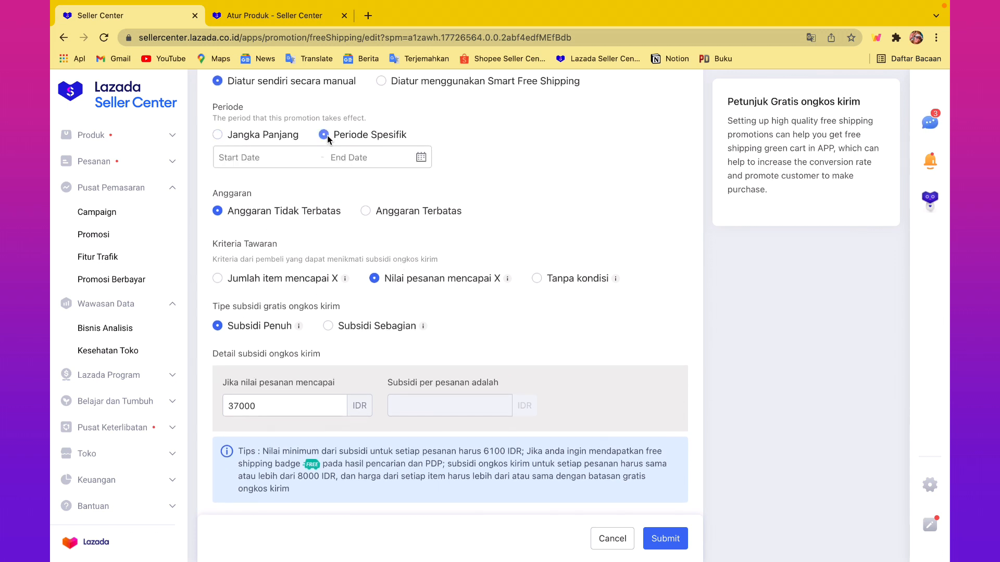
{"action": "left_click", "coordinate": [251, 164]}
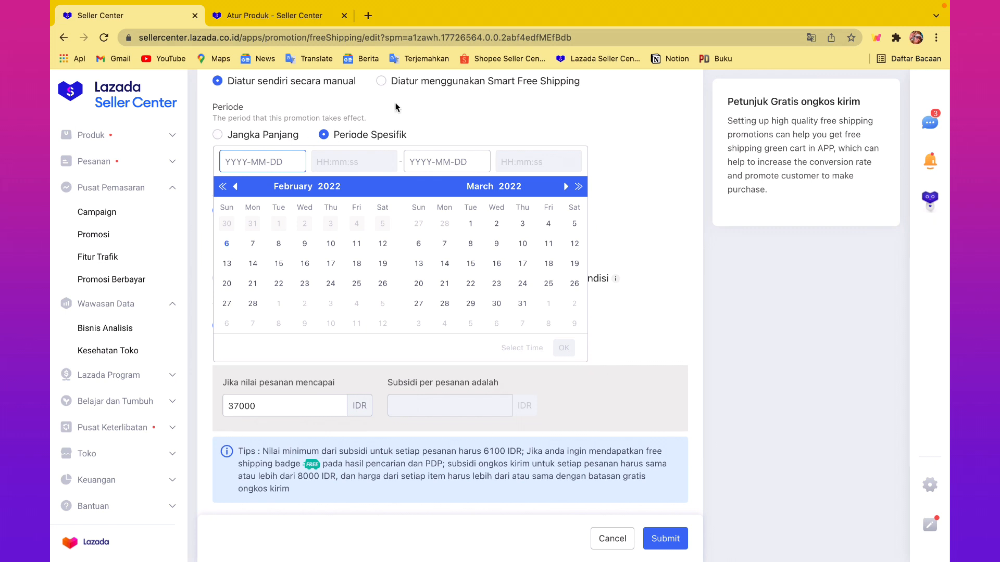
{"action": "left_click", "coordinate": [435, 108]}
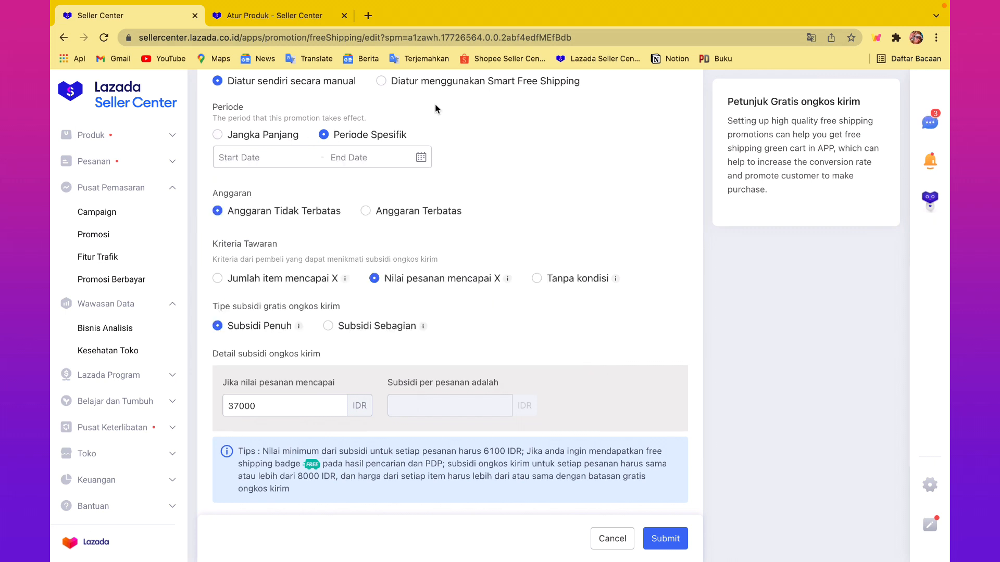
{"action": "left_click", "coordinate": [231, 133]}
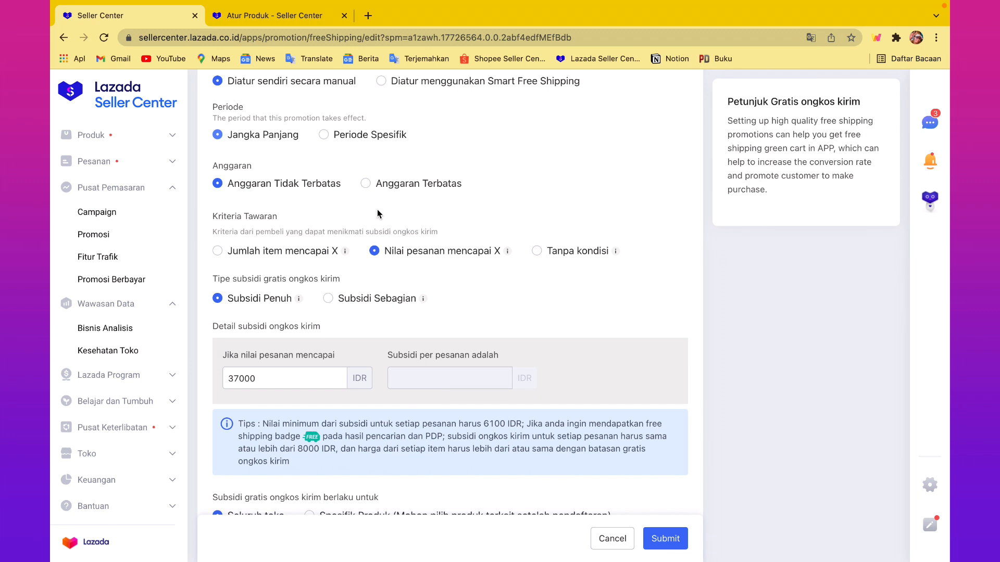
- Examine the limited budget option (Anggaran Terbatas), and return the budget to Anggaran Tidak Terbatas
{"action": "scroll", "coordinate": [377, 210], "scroll_direction": "up", "scroll_amount": 1}
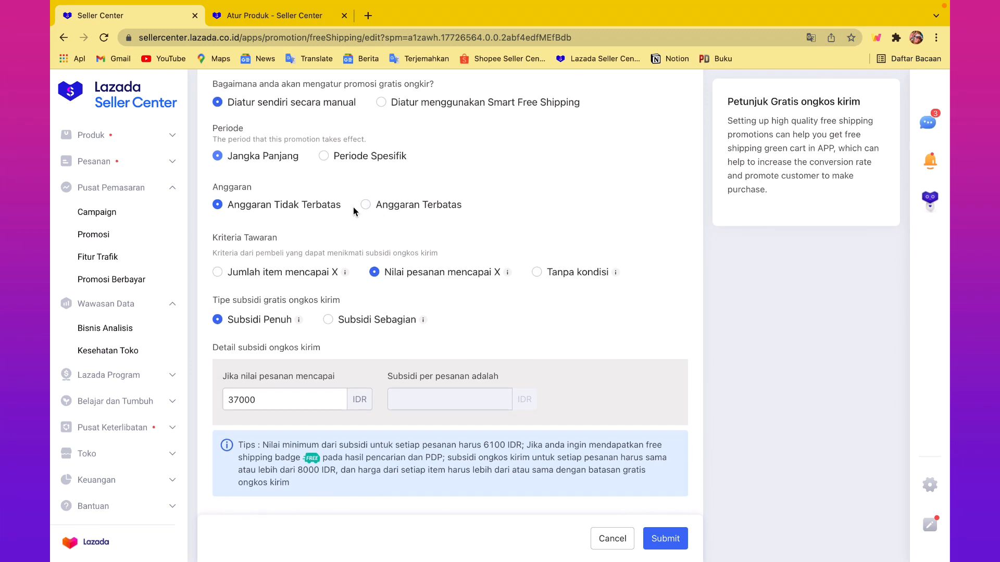
{"action": "left_click", "coordinate": [366, 205]}
{"action": "left_click", "coordinate": [217, 227]}
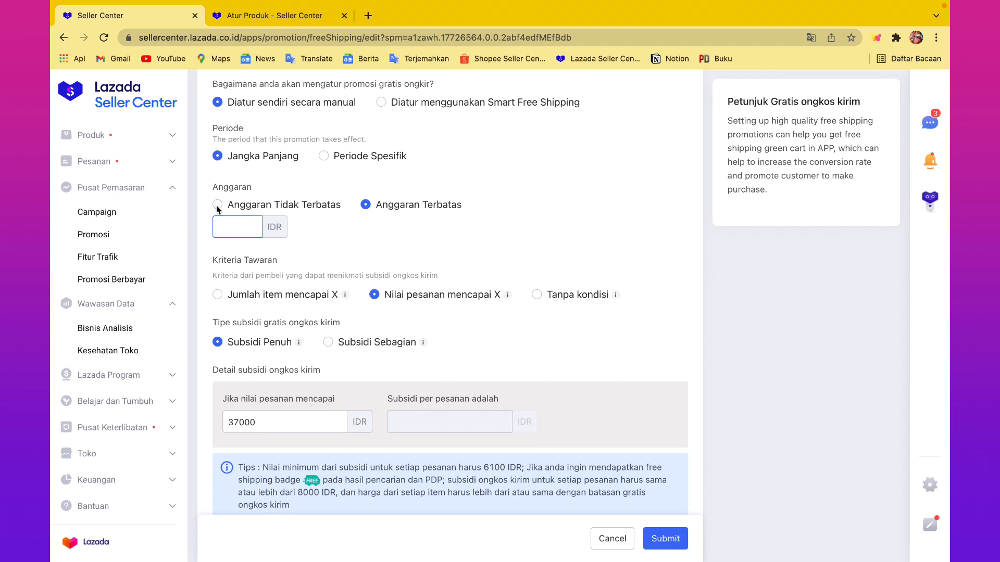
{"action": "left_click", "coordinate": [217, 205]}
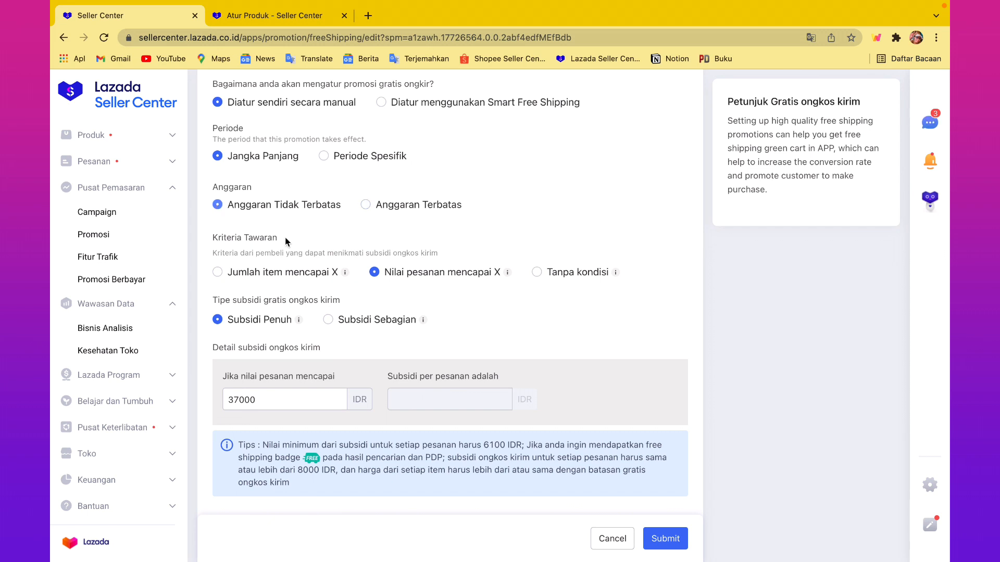
- Try the item quantity criterion (Jumlah item mencapai X), and return the offer criterion to Nilai pesanan mencapai X
{"action": "scroll", "coordinate": [286, 238], "scroll_direction": "down", "scroll_amount": 1}
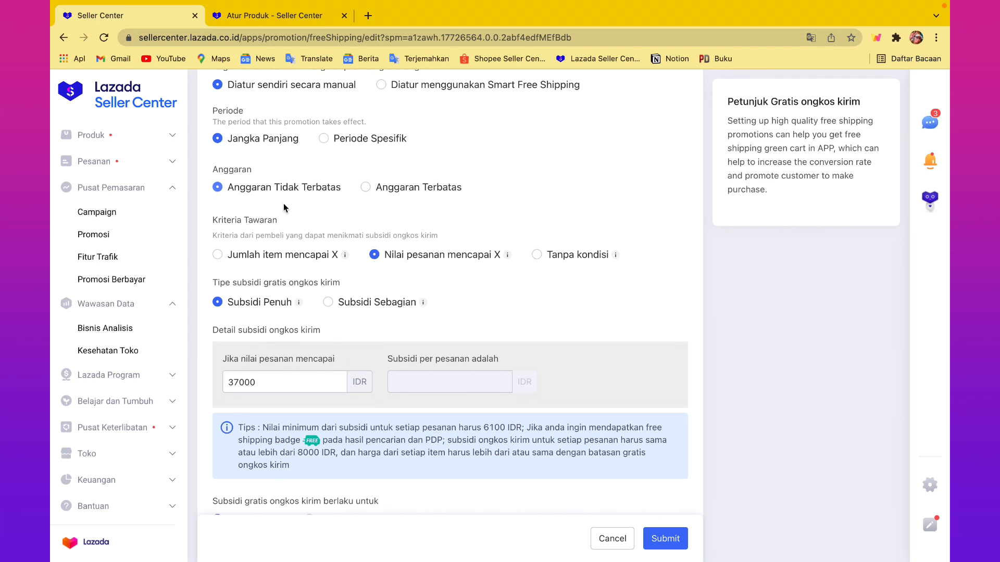
{"action": "scroll", "coordinate": [358, 224], "scroll_direction": "down", "scroll_amount": 3}
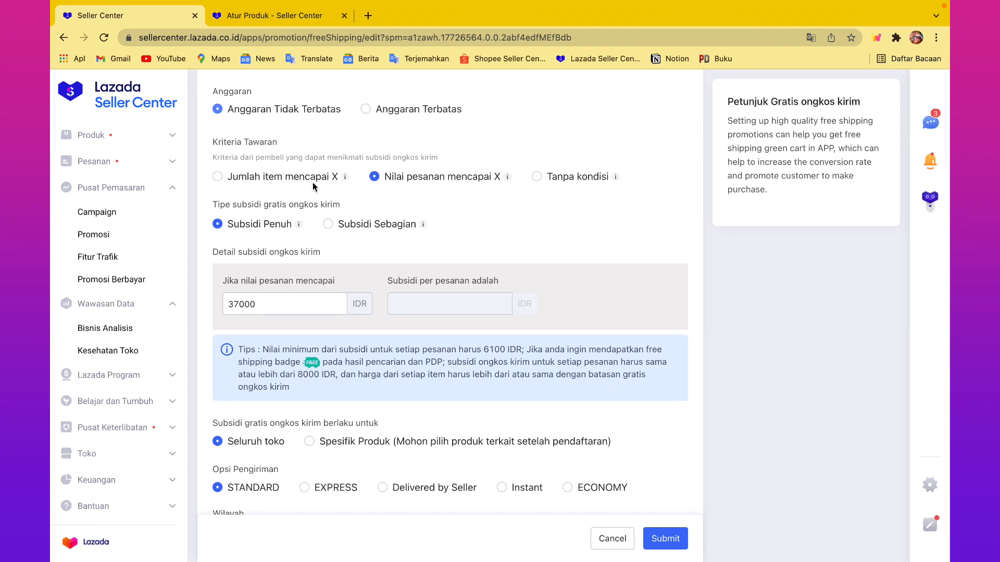
{"action": "left_click", "coordinate": [218, 177]}
{"action": "left_click", "coordinate": [276, 305]}
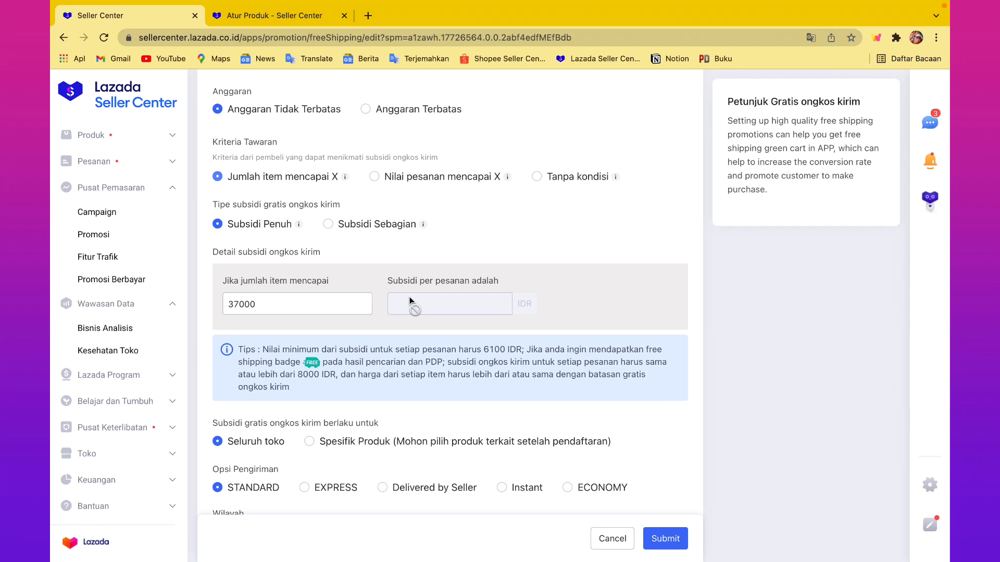
{"action": "left_click", "coordinate": [376, 179]}
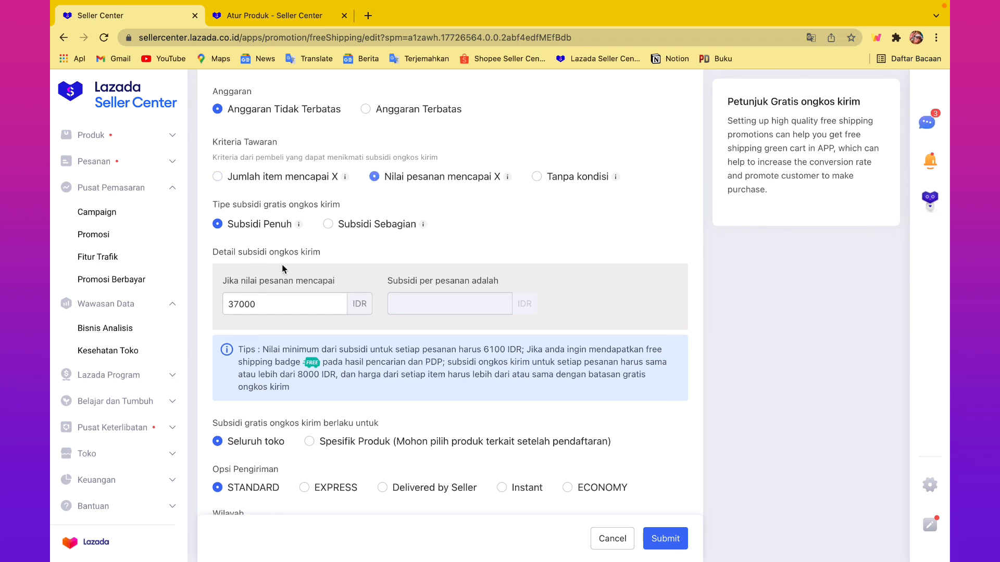
- Change the shipping subsidy type to Subsidi Sebagian with a subsidy of 8000 IDR per order
{"action": "left_click", "coordinate": [273, 308]}
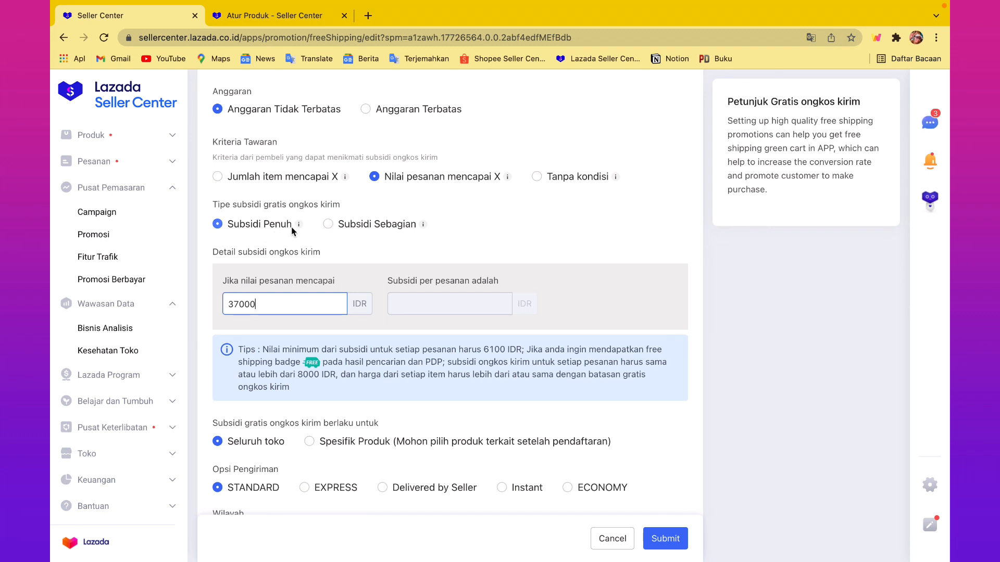
{"action": "mouse_move", "coordinate": [301, 226]}
{"action": "left_click", "coordinate": [328, 224]}
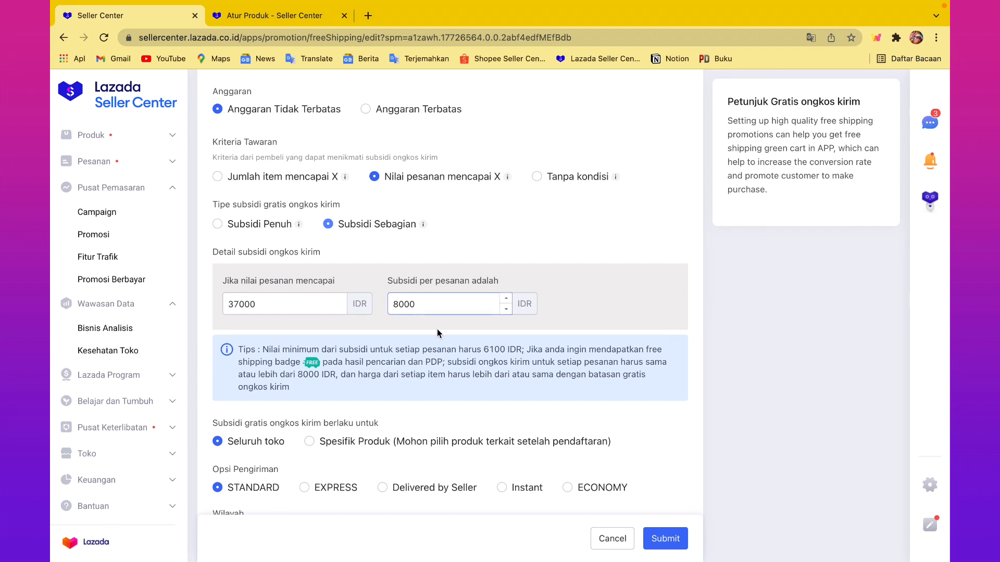
- Set the minimum order value for the partial shipping subsidy to 90000 IDR
{"action": "scroll", "coordinate": [436, 329], "scroll_direction": "down", "scroll_amount": 1}
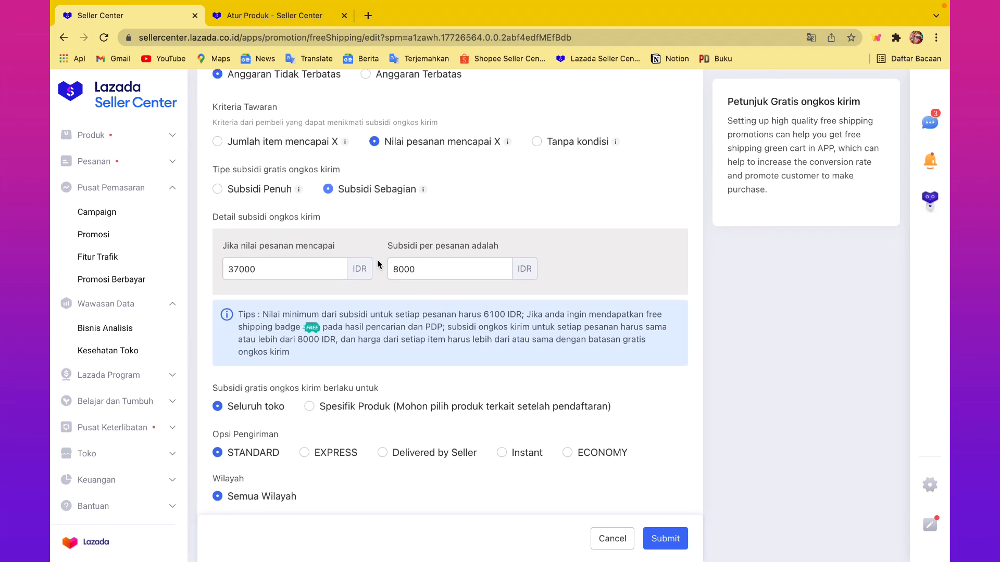
{"action": "left_click", "coordinate": [303, 269]}
{"action": "left_click", "coordinate": [436, 269]}
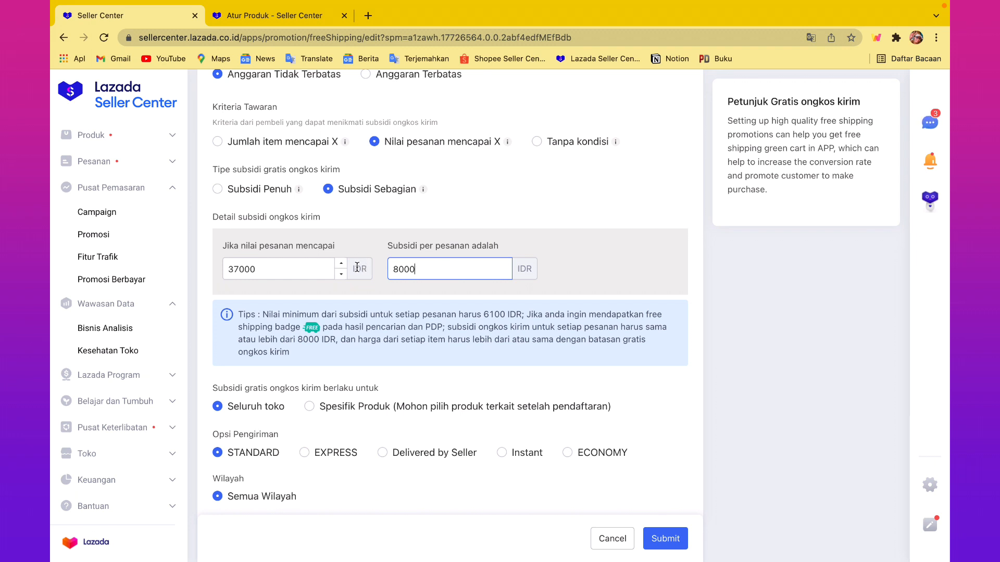
{"action": "left_click", "coordinate": [263, 268]}
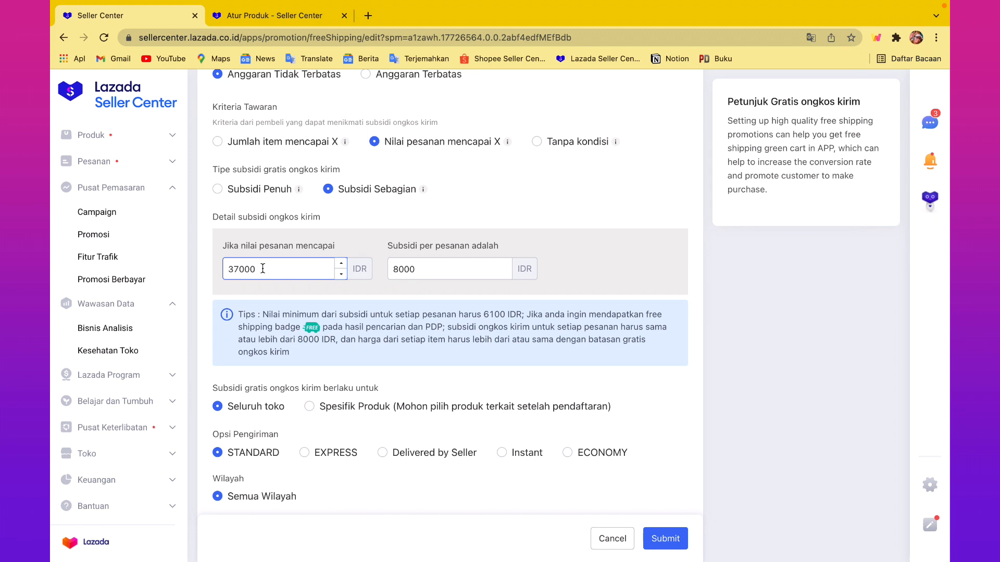
{"action": "key", "text": "BackSpace"}
{"action": "key", "text": "BackSpace"}
{"action": "key", "text": "BackSpace"}
{"action": "key", "text": "BackSpace"}
{"action": "key", "text": "BackSpace"}
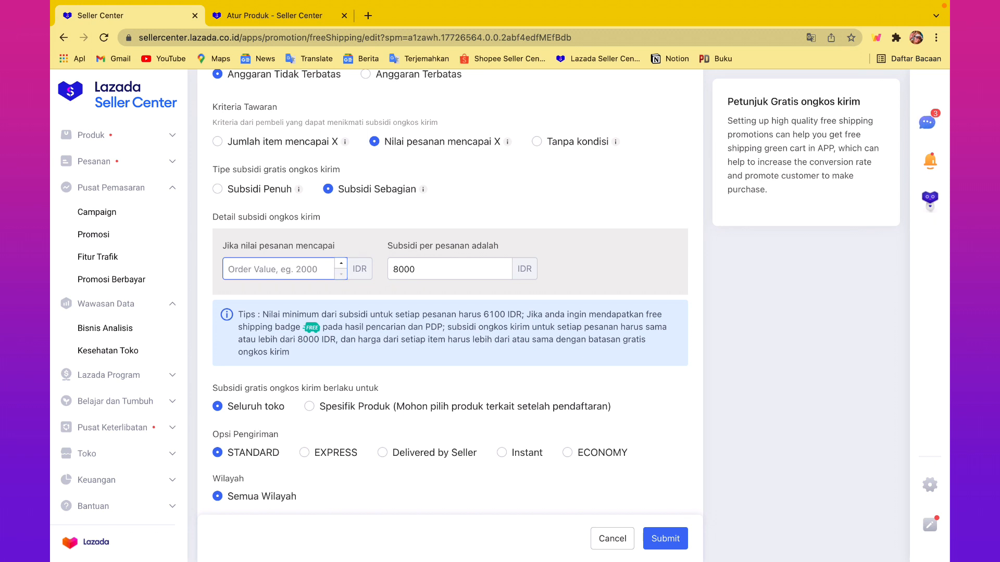
{"action": "type", "text": "90000"}
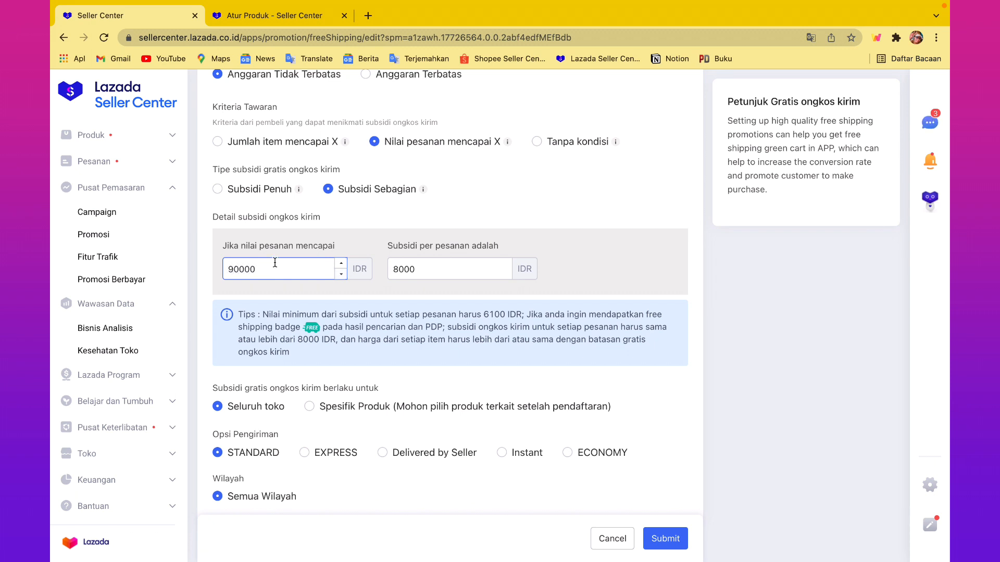
{"action": "left_click", "coordinate": [424, 232]}
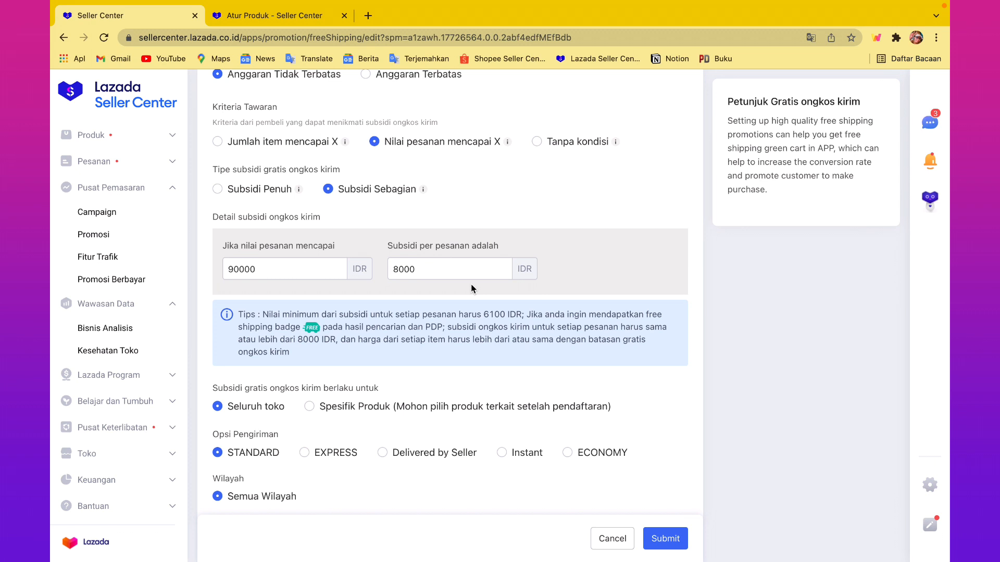
- Set the minimum order value for the shipping subsidy to 110000 IDR and submit the free shipping promotion
{"action": "left_click", "coordinate": [298, 274]}
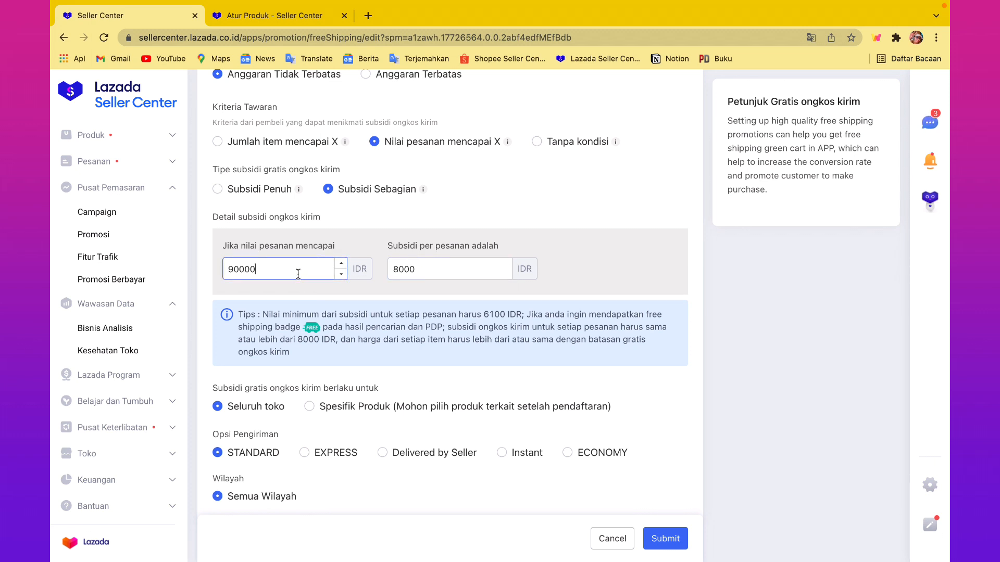
{"action": "key", "text": "BackSpace"}
{"action": "key", "text": "BackSpace"}
{"action": "key", "text": "BackSpace"}
{"action": "key", "text": "BackSpace"}
{"action": "key", "text": "BackSpace"}
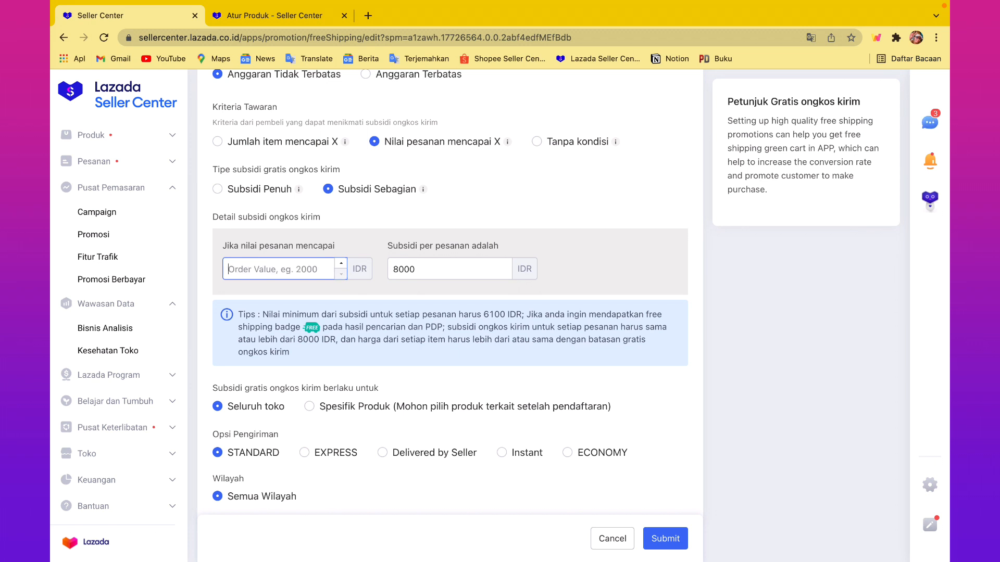
{"action": "type", "text": "1"}
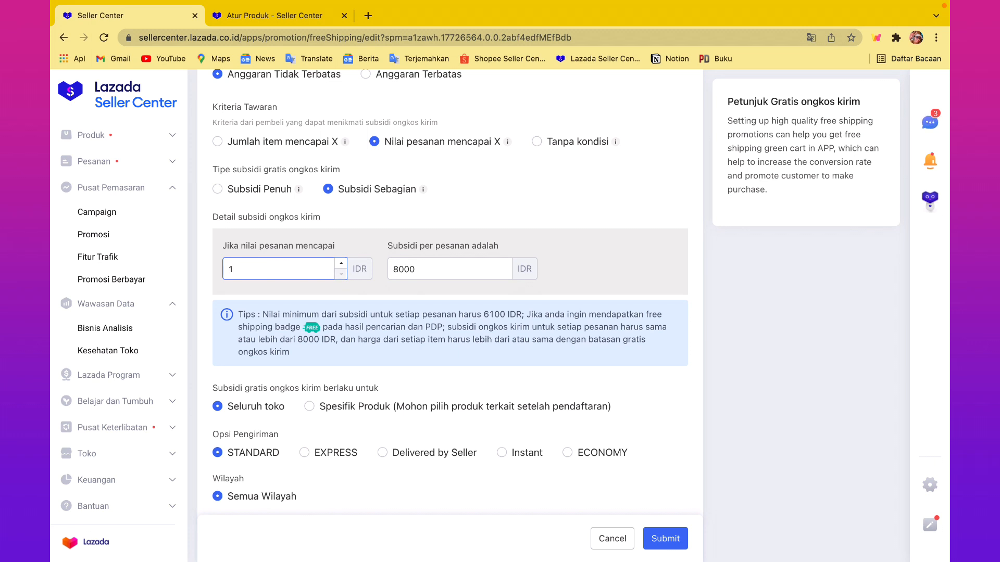
{"action": "type", "text": "10000"}
{"action": "left_click", "coordinate": [489, 202]}
{"action": "scroll", "coordinate": [558, 326], "scroll_direction": "down", "scroll_amount": 3}
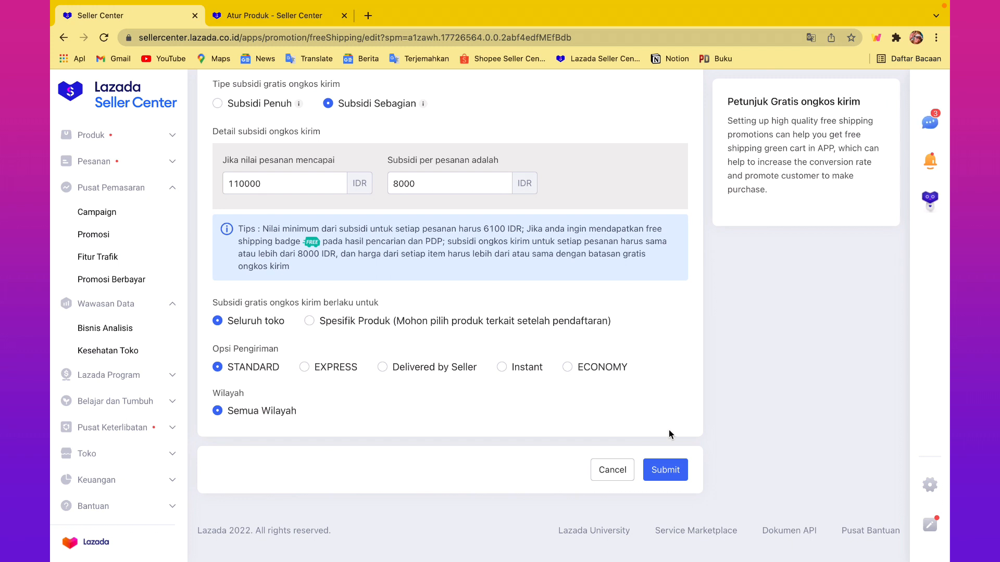
{"action": "left_click", "coordinate": [681, 471]}
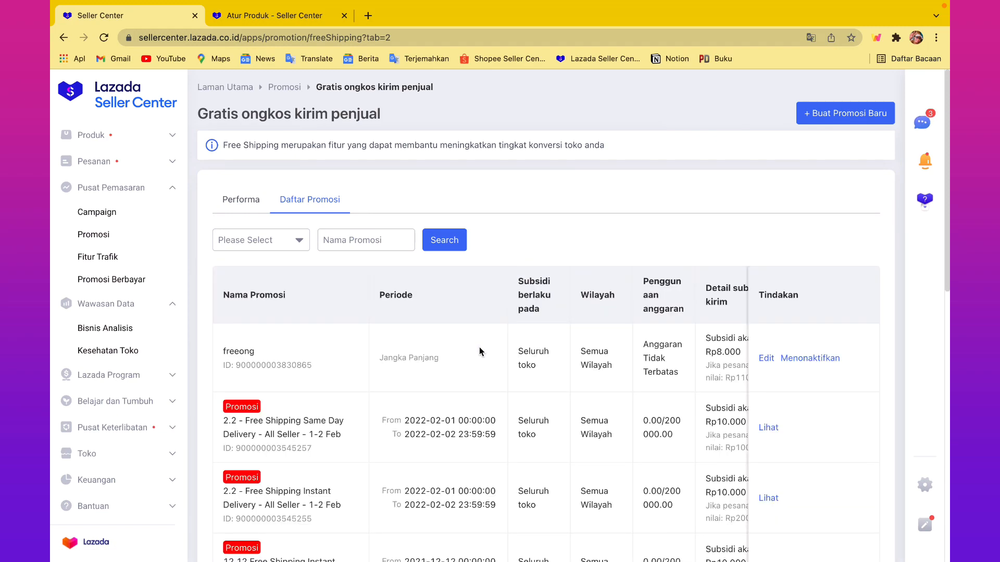
- Examine the seller's free shipping promotion list, including the new promotion and the older campaign entries
{"action": "scroll", "coordinate": [479, 349], "scroll_direction": "down", "scroll_amount": 10}
{"action": "scroll", "coordinate": [479, 346], "scroll_direction": "up", "scroll_amount": 9}
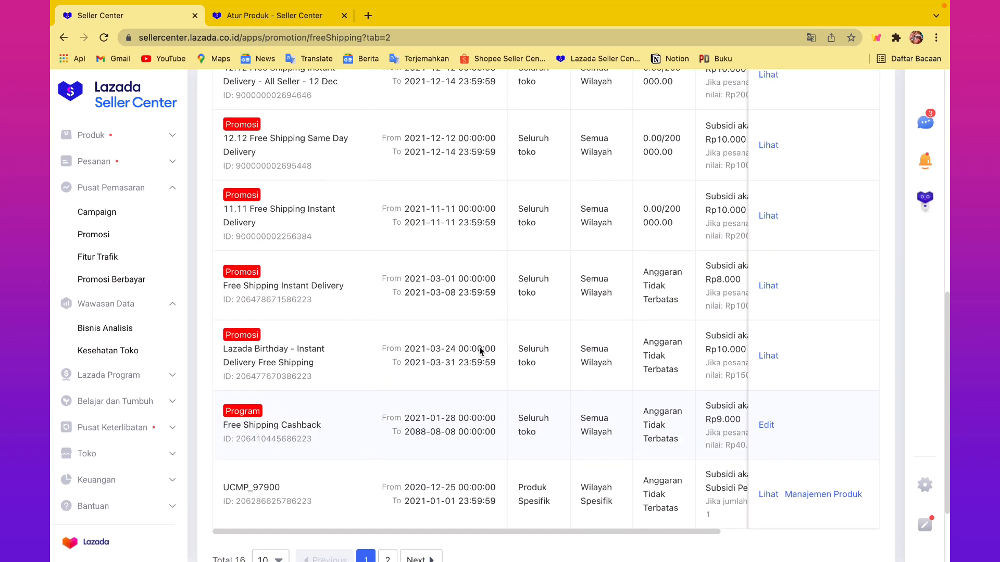
{"action": "scroll", "coordinate": [479, 347], "scroll_direction": "down", "scroll_amount": 5}
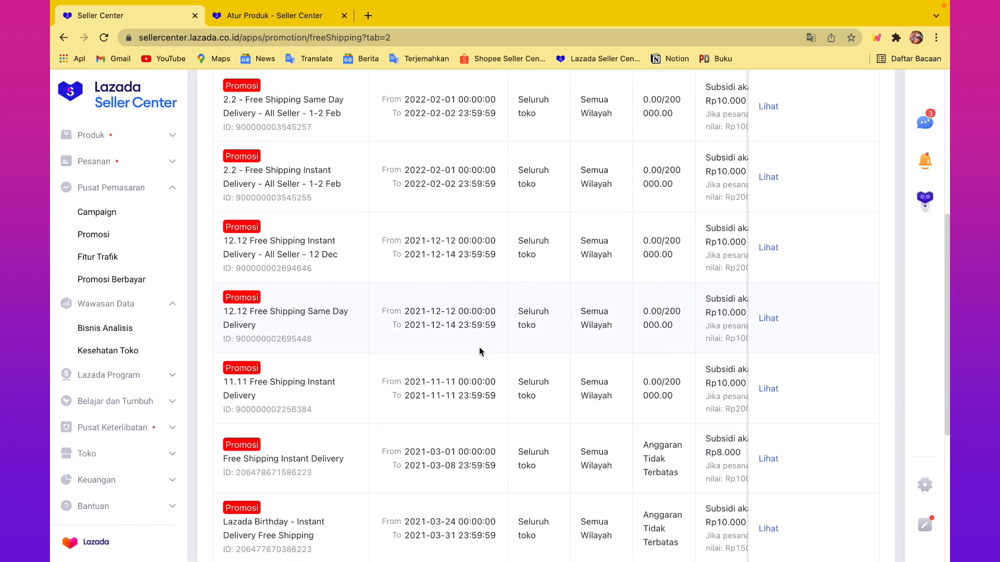
{"action": "scroll", "coordinate": [479, 347], "scroll_direction": "up", "scroll_amount": 5}
{"action": "scroll", "coordinate": [479, 347], "scroll_direction": "down", "scroll_amount": 8}
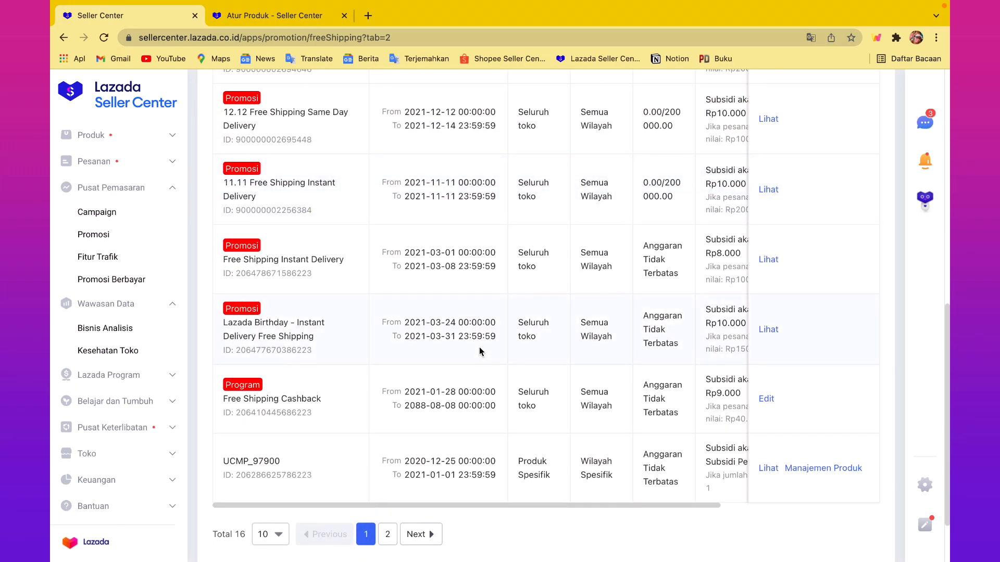
{"action": "scroll", "coordinate": [378, 404], "scroll_direction": "up", "scroll_amount": 2}
{"action": "scroll", "coordinate": [377, 405], "scroll_direction": "up", "scroll_amount": 1}
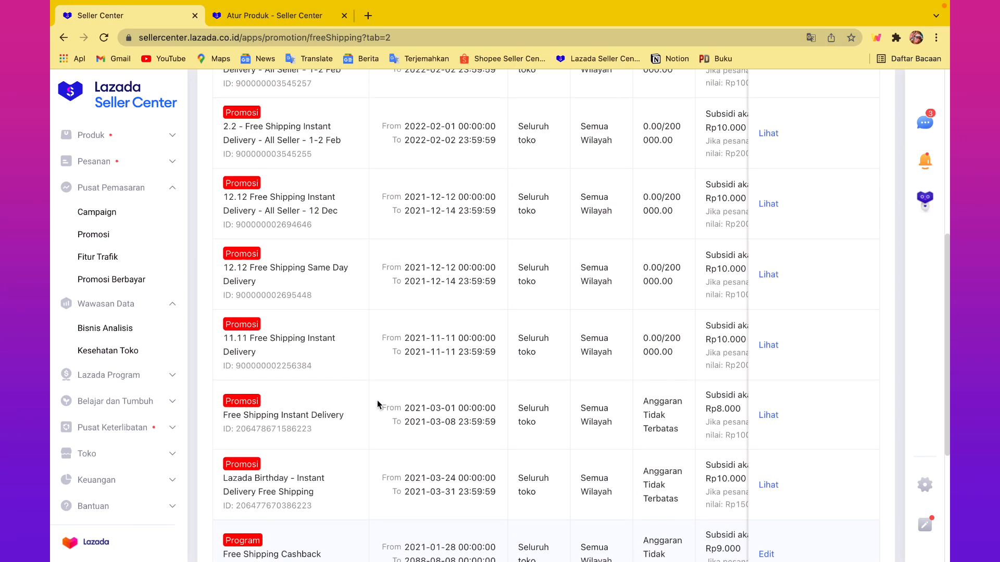
{"action": "scroll", "coordinate": [377, 405], "scroll_direction": "up", "scroll_amount": 3}
{"action": "scroll", "coordinate": [377, 404], "scroll_direction": "down", "scroll_amount": 3}
{"action": "scroll", "coordinate": [378, 405], "scroll_direction": "up", "scroll_amount": 4}
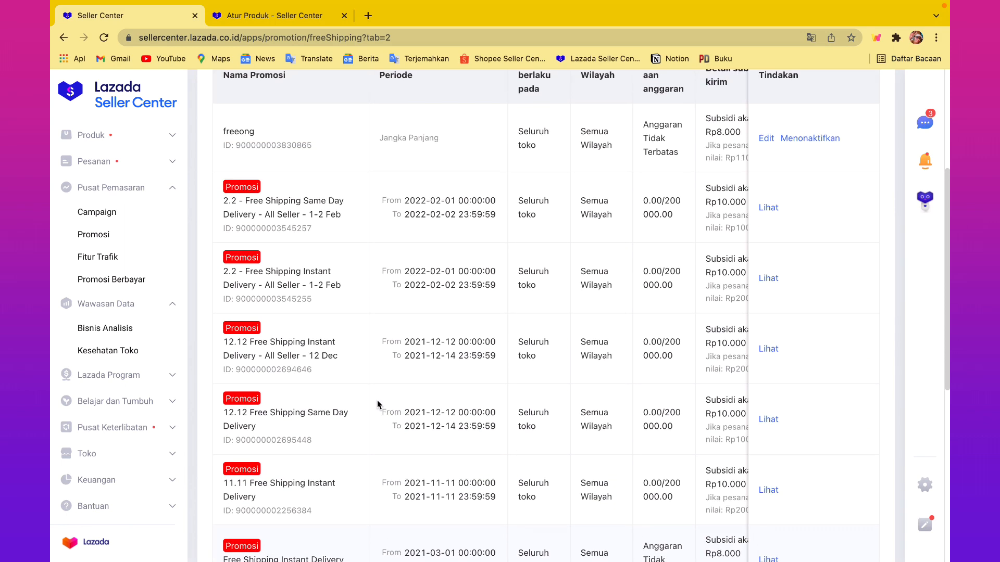
{"action": "scroll", "coordinate": [377, 405], "scroll_direction": "up", "scroll_amount": 1}
{"action": "scroll", "coordinate": [378, 405], "scroll_direction": "down", "scroll_amount": 5}
{"action": "scroll", "coordinate": [377, 404], "scroll_direction": "down", "scroll_amount": 3}
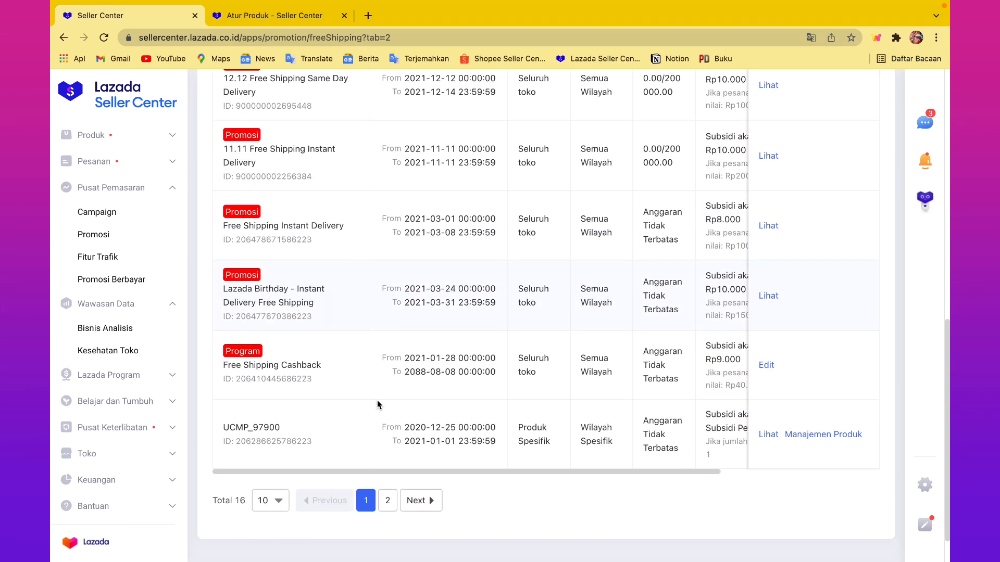
- Open the Flexi Combo tool from the Promosi tool collection and dismiss its introductory guide
{"action": "left_click", "coordinate": [114, 236]}
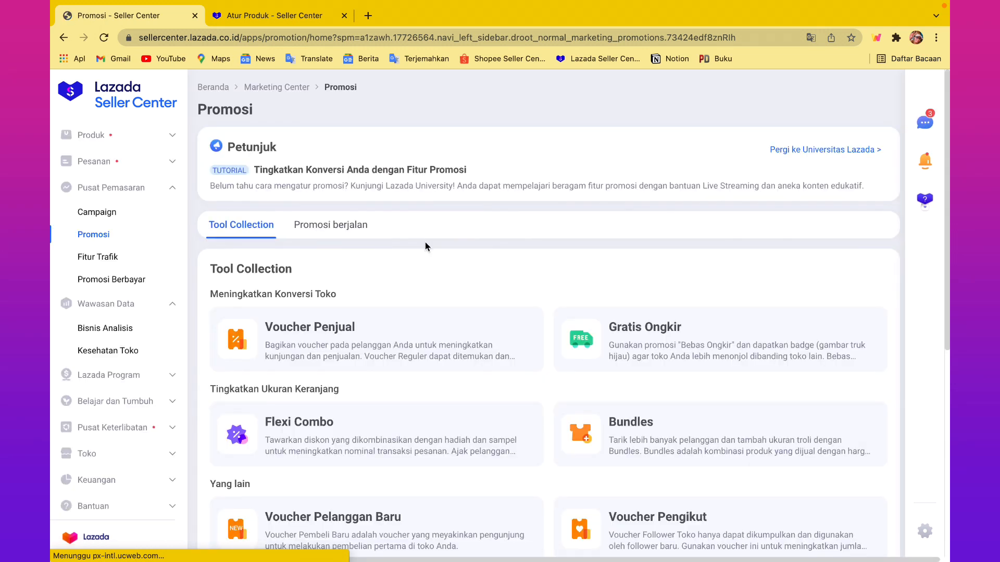
{"action": "scroll", "coordinate": [529, 272], "scroll_direction": "down", "scroll_amount": 2}
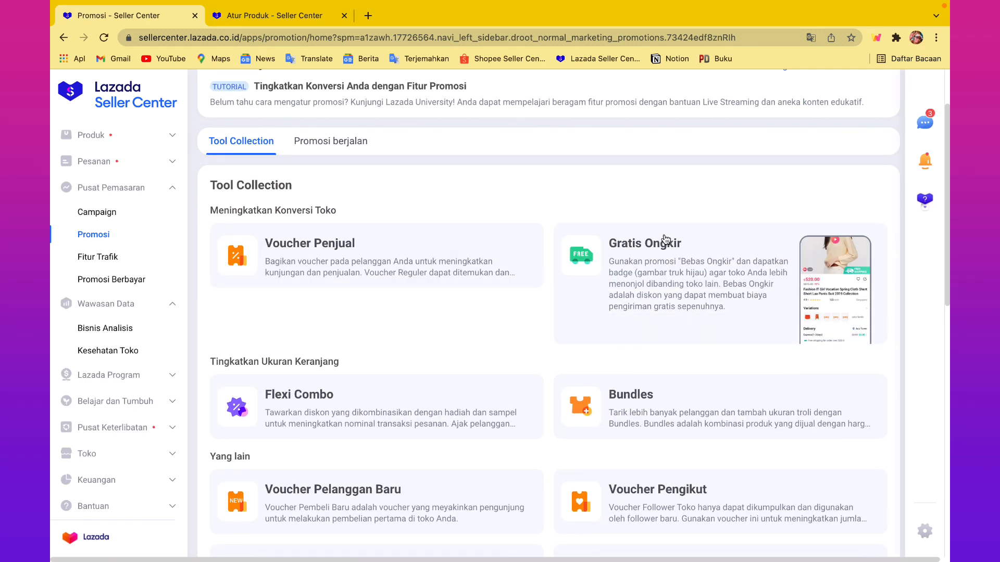
{"action": "scroll", "coordinate": [568, 138], "scroll_direction": "down", "scroll_amount": 2}
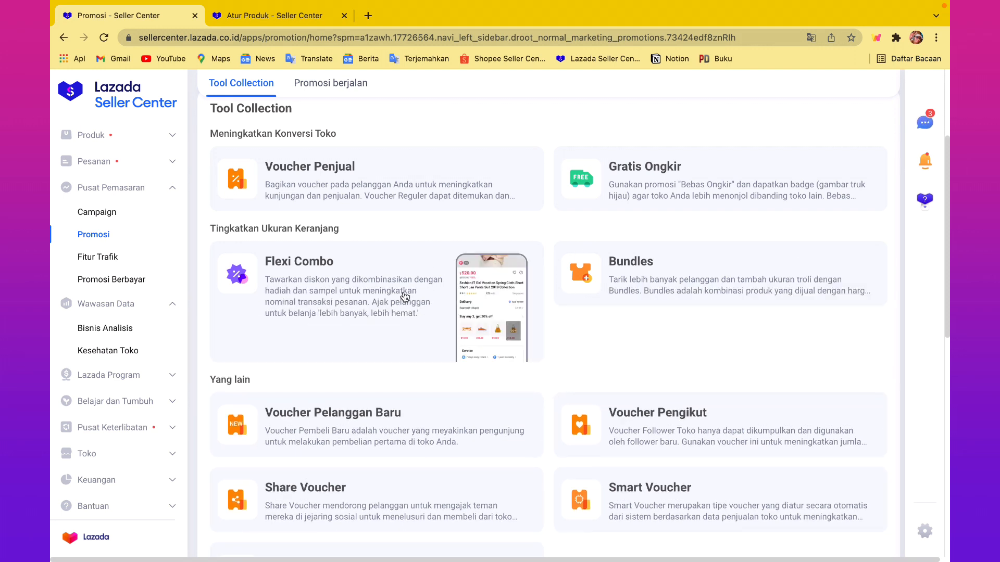
{"action": "left_click", "coordinate": [405, 297]}
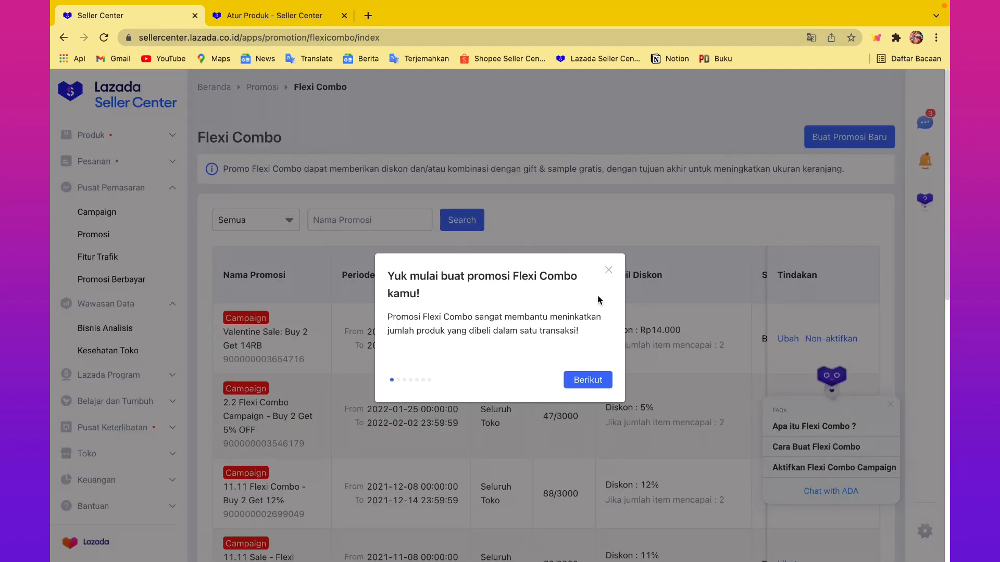
{"action": "left_click", "coordinate": [609, 271]}
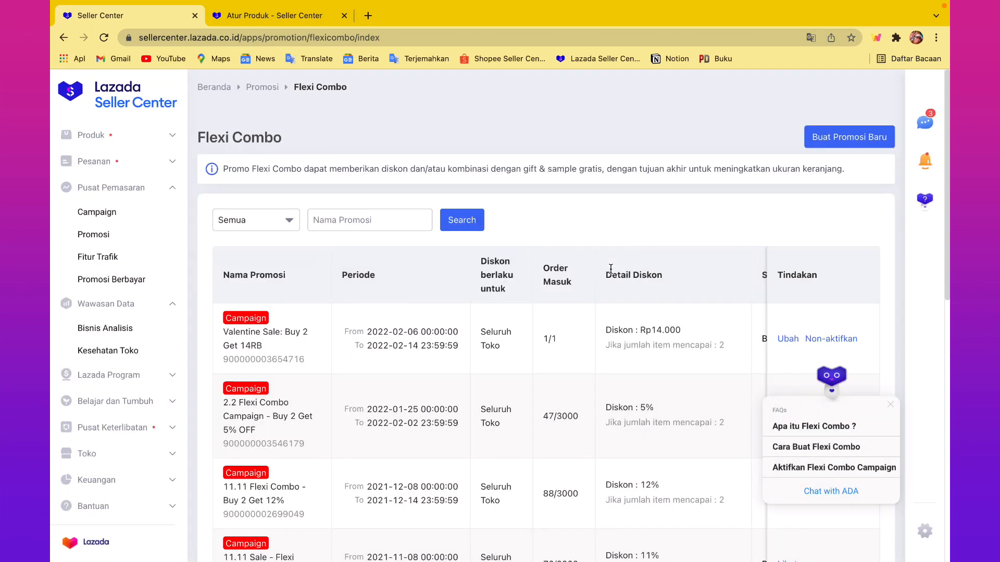
- Examine the existing Flexi Combo promotions, comparing their periods, incoming orders and discount details
{"action": "scroll", "coordinate": [597, 437], "scroll_direction": "down", "scroll_amount": 3}
{"action": "scroll", "coordinate": [596, 437], "scroll_direction": "down", "scroll_amount": 3}
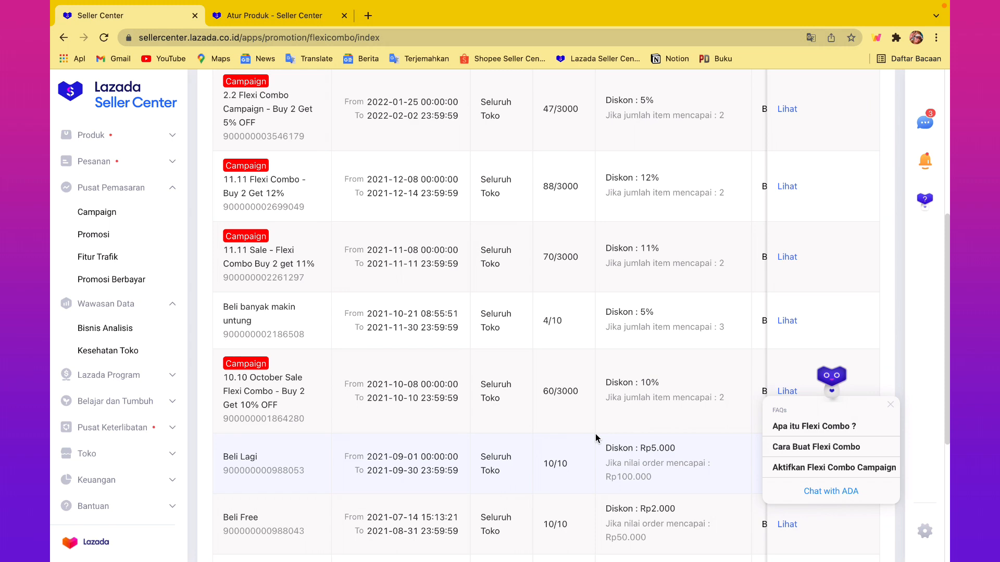
{"action": "scroll", "coordinate": [596, 434], "scroll_direction": "down", "scroll_amount": 1}
{"action": "scroll", "coordinate": [596, 435], "scroll_direction": "up", "scroll_amount": 1}
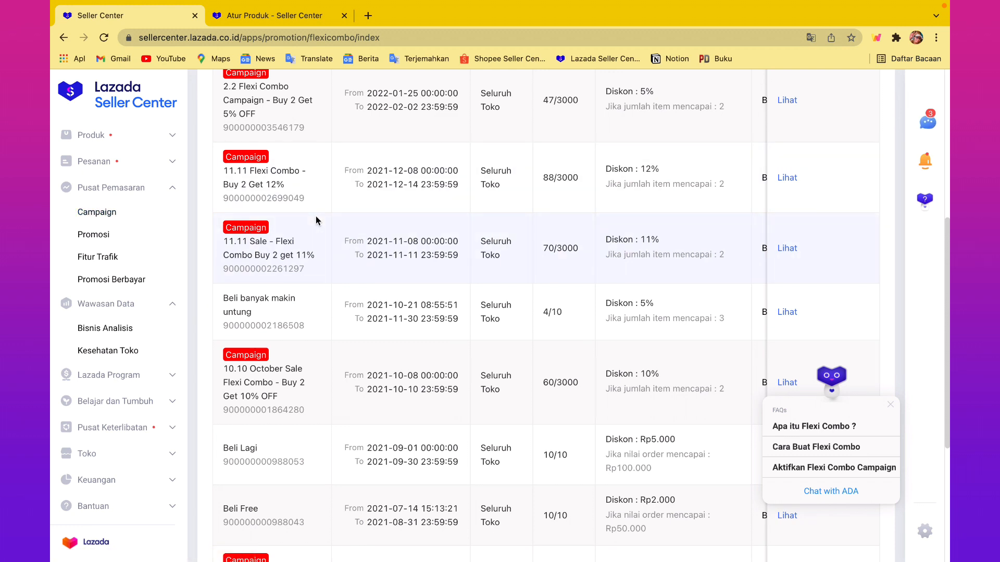
{"action": "scroll", "coordinate": [553, 276], "scroll_direction": "down", "scroll_amount": 3}
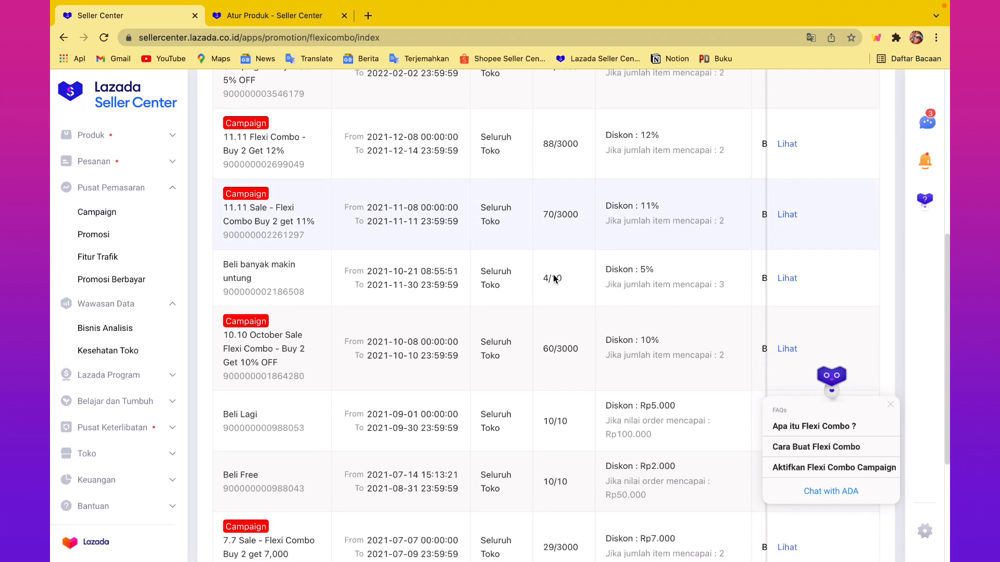
{"action": "scroll", "coordinate": [553, 274], "scroll_direction": "up", "scroll_amount": 2}
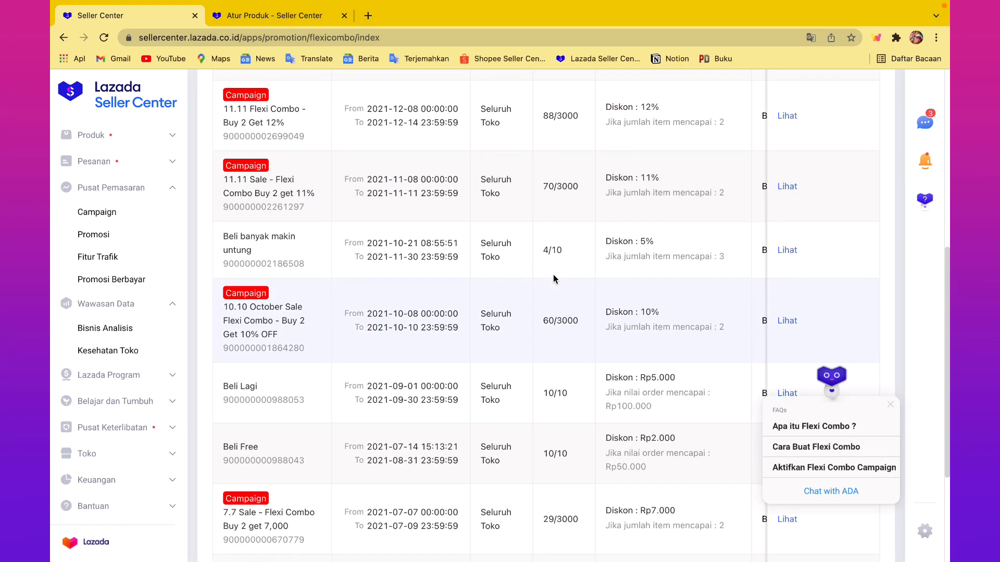
{"action": "scroll", "coordinate": [553, 274], "scroll_direction": "down", "scroll_amount": 4}
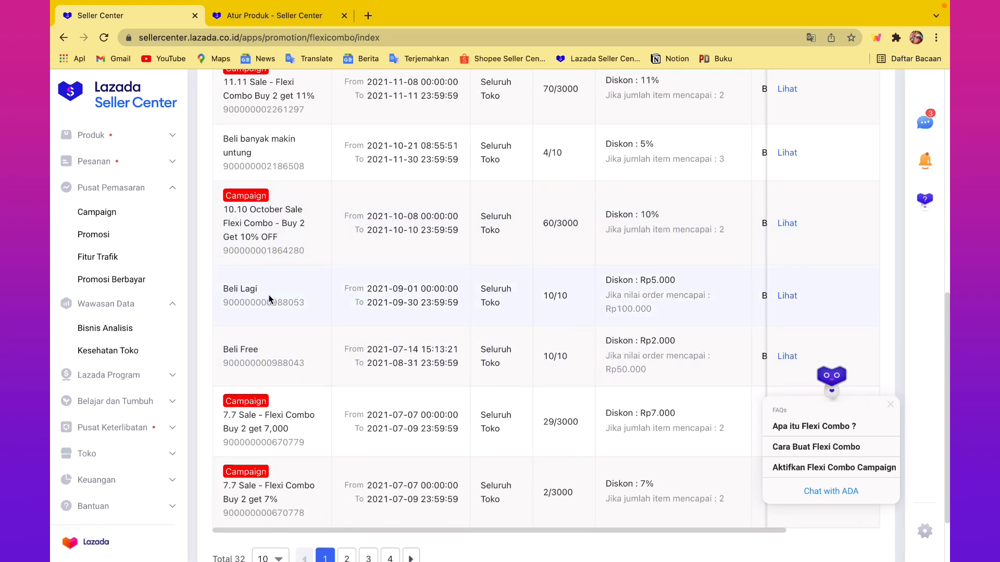
{"action": "scroll", "coordinate": [518, 255], "scroll_direction": "up", "scroll_amount": 2}
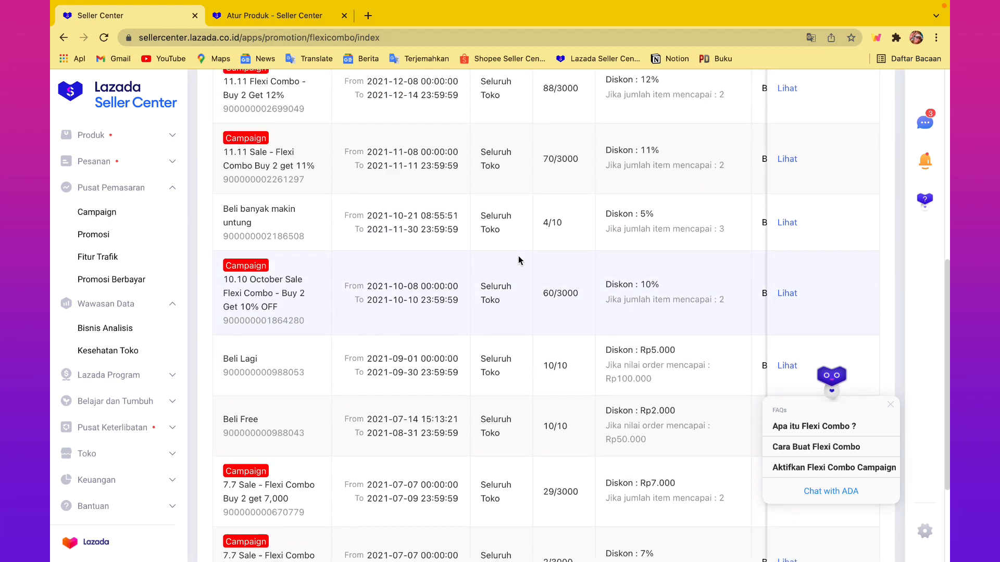
{"action": "scroll", "coordinate": [518, 255], "scroll_direction": "up", "scroll_amount": 3}
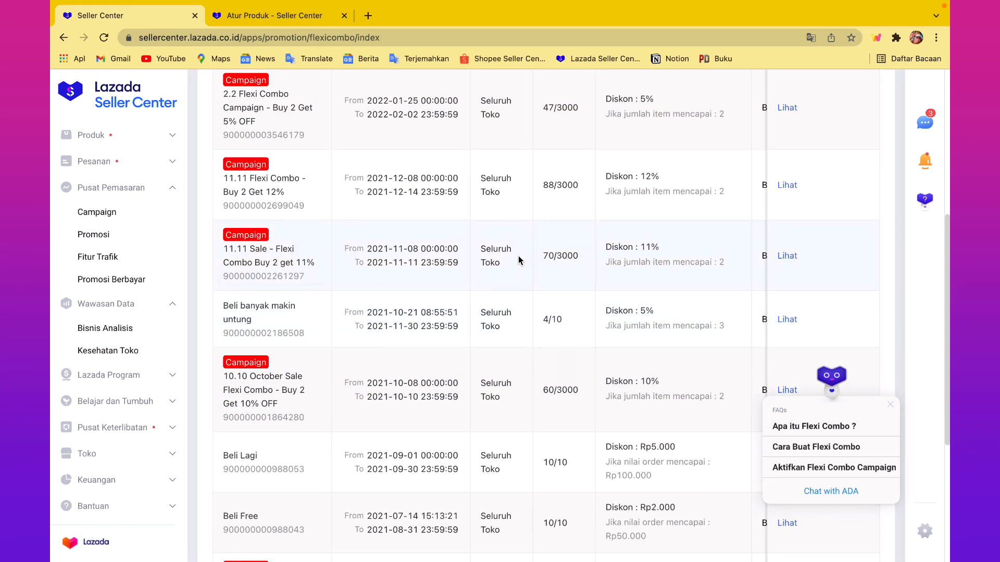
{"action": "scroll", "coordinate": [517, 255], "scroll_direction": "down", "scroll_amount": 2}
{"action": "scroll", "coordinate": [518, 255], "scroll_direction": "up", "scroll_amount": 1}
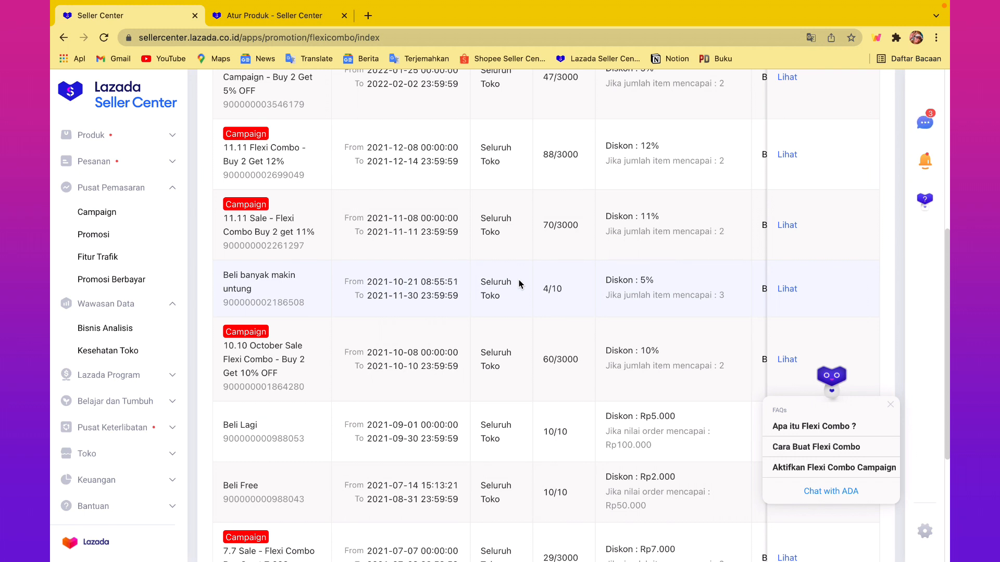
{"action": "scroll", "coordinate": [519, 284], "scroll_direction": "up", "scroll_amount": 1}
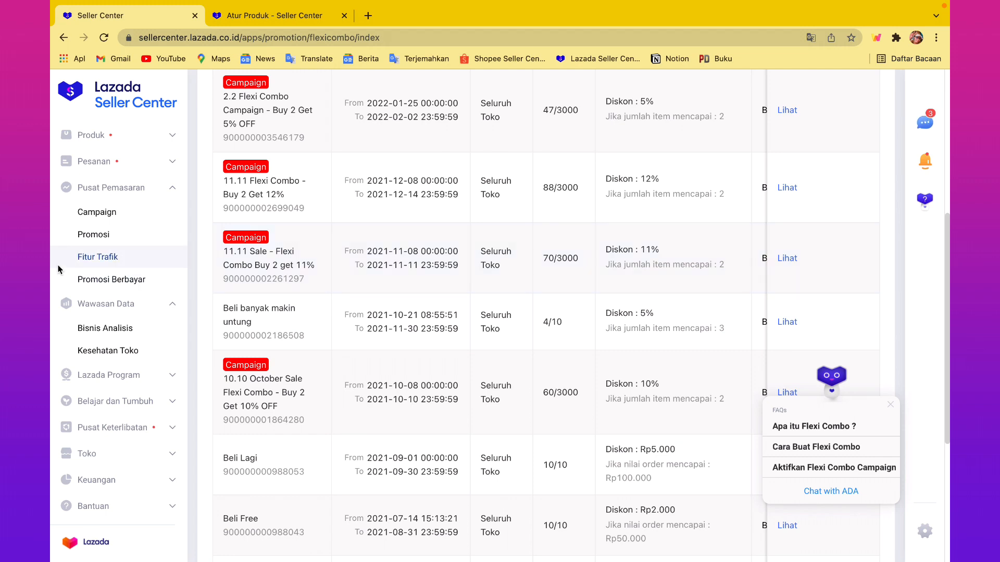
- Start a new Flexi Combo promotion and name it "beli banyak makin untung"
{"action": "scroll", "coordinate": [482, 218], "scroll_direction": "up", "scroll_amount": 6}
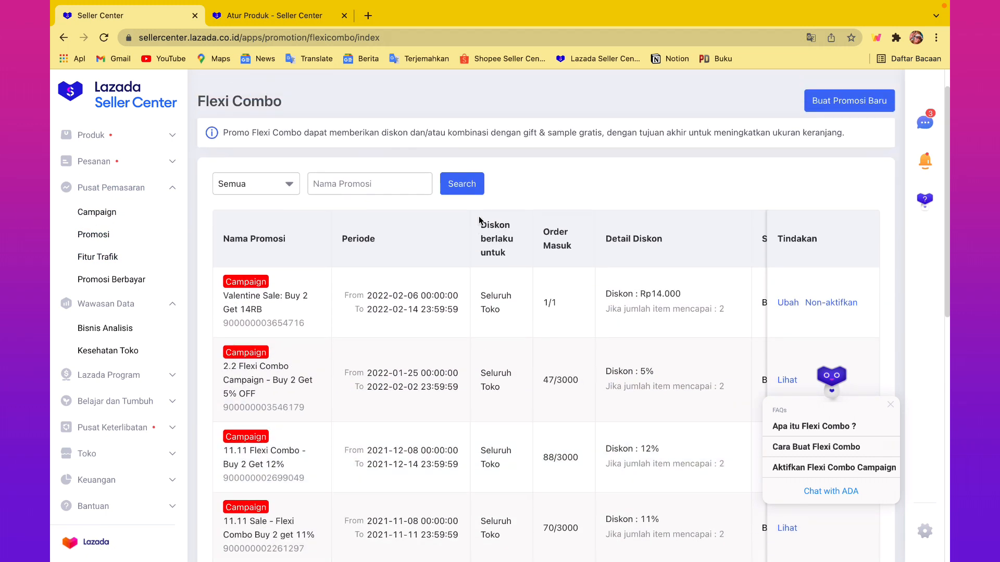
{"action": "left_click", "coordinate": [845, 139]}
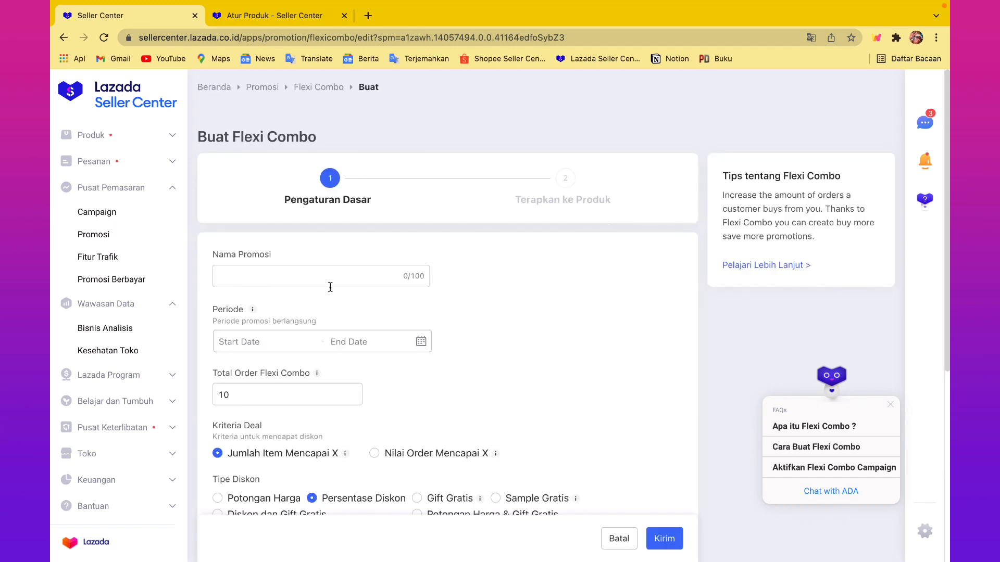
{"action": "left_click", "coordinate": [330, 284]}
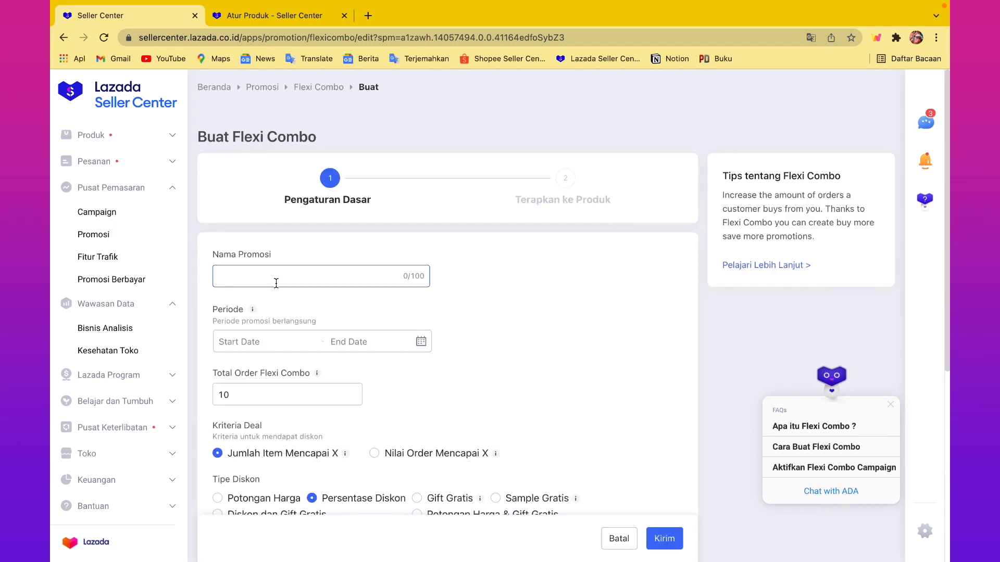
{"action": "type", "text": "beli banyak makin "}
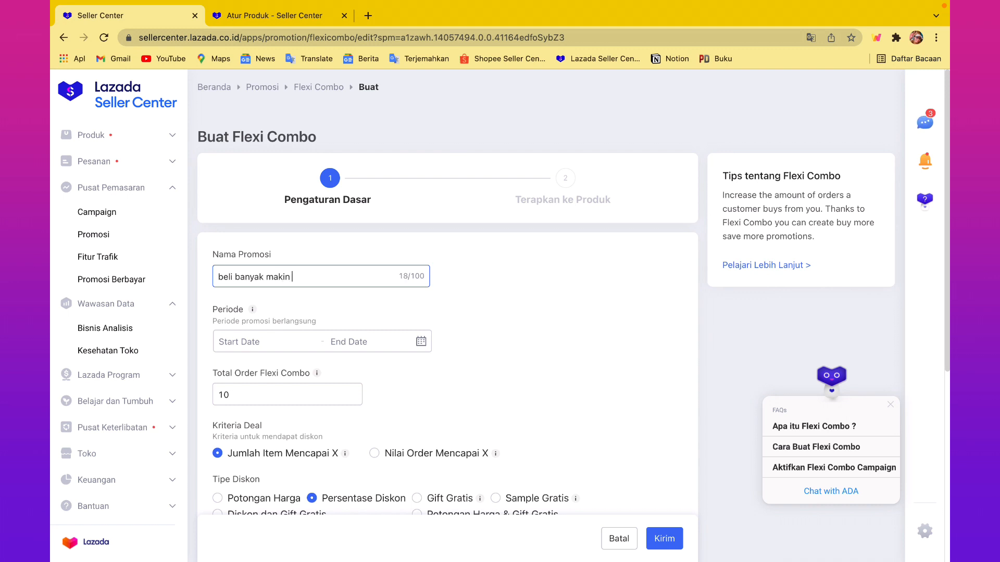
{"action": "type", "text": "untung"}
{"action": "scroll", "coordinate": [245, 265], "scroll_direction": "down", "scroll_amount": 2}
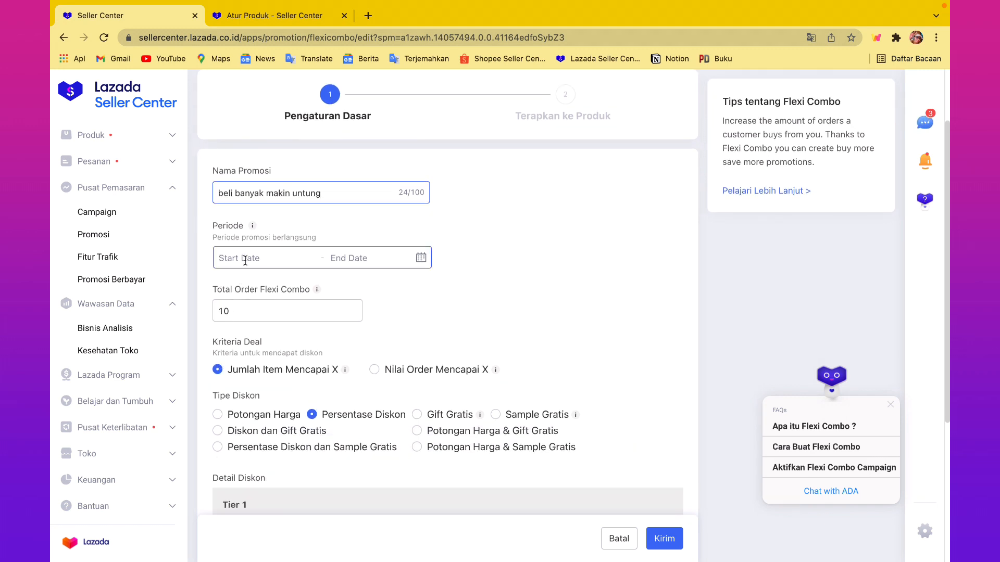
{"action": "left_click", "coordinate": [245, 260]}
{"action": "left_click", "coordinate": [230, 346]}
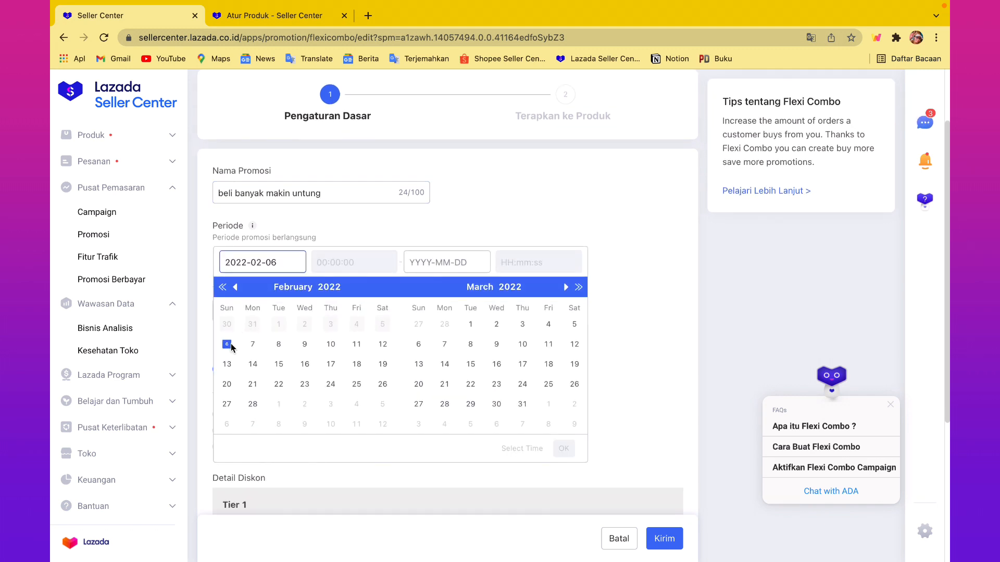
{"action": "left_click", "coordinate": [419, 345]}
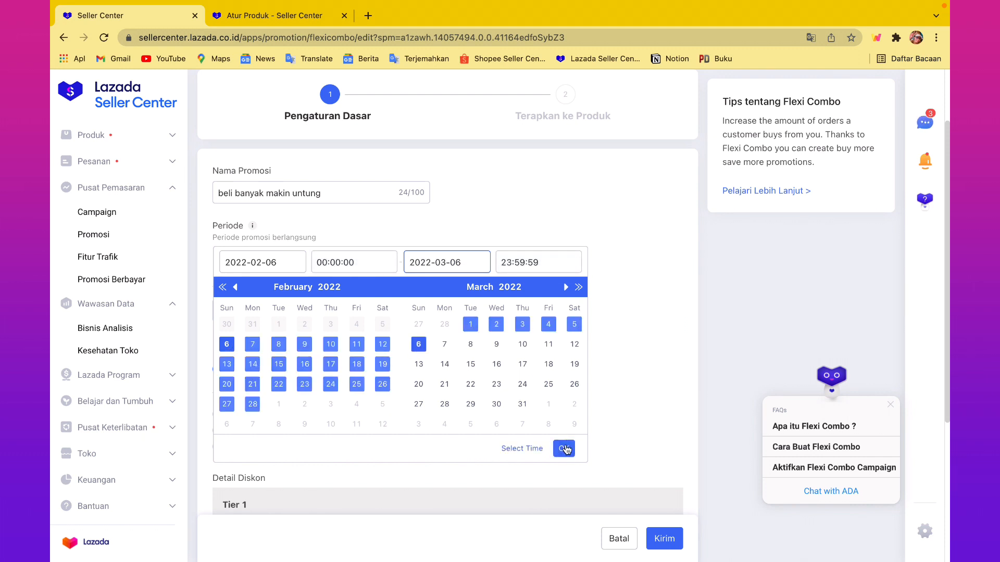
{"action": "left_click", "coordinate": [564, 449]}
- Set the total number of Flexi Combo orders to 100
{"action": "scroll", "coordinate": [268, 295], "scroll_direction": "down", "scroll_amount": 1}
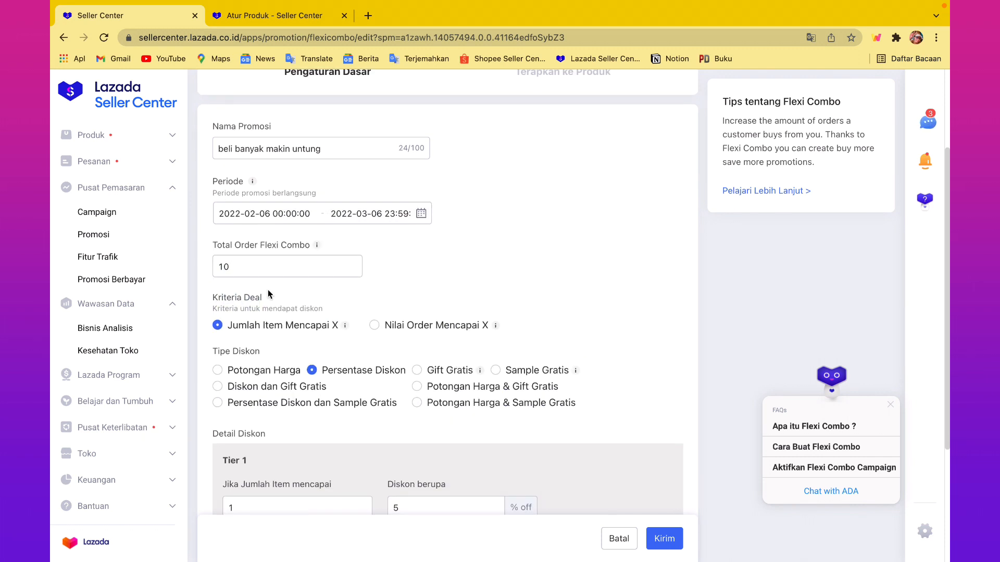
{"action": "left_click", "coordinate": [252, 266]}
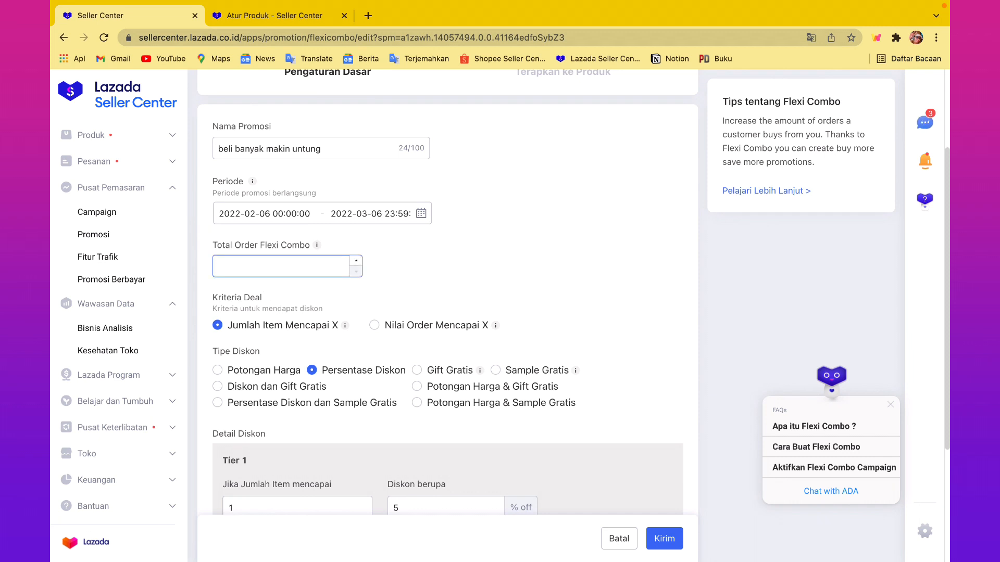
{"action": "type", "text": "100"}
{"action": "left_click", "coordinate": [416, 264]}
{"action": "scroll", "coordinate": [429, 245], "scroll_direction": "down", "scroll_amount": 2}
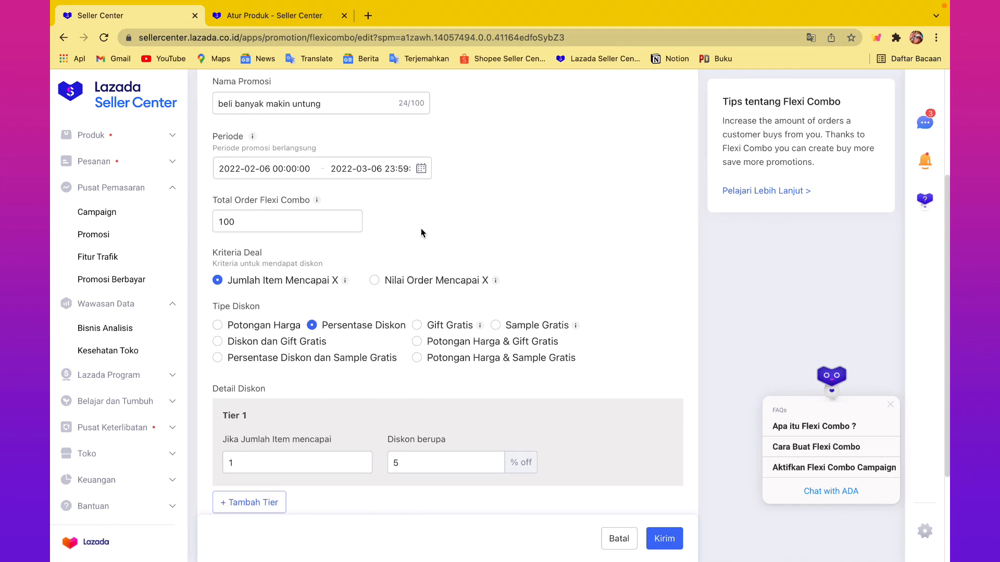
- Set the Tier 1 item threshold to 3 for the percentage discount
{"action": "scroll", "coordinate": [420, 229], "scroll_direction": "down", "scroll_amount": 2}
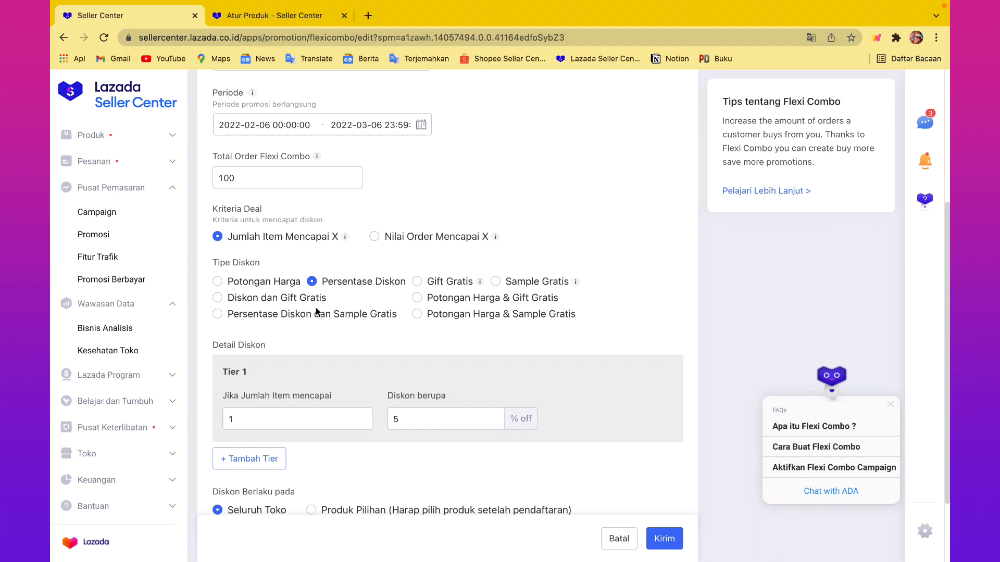
{"action": "left_click", "coordinate": [287, 422]}
{"action": "key", "text": "BackSpace"}
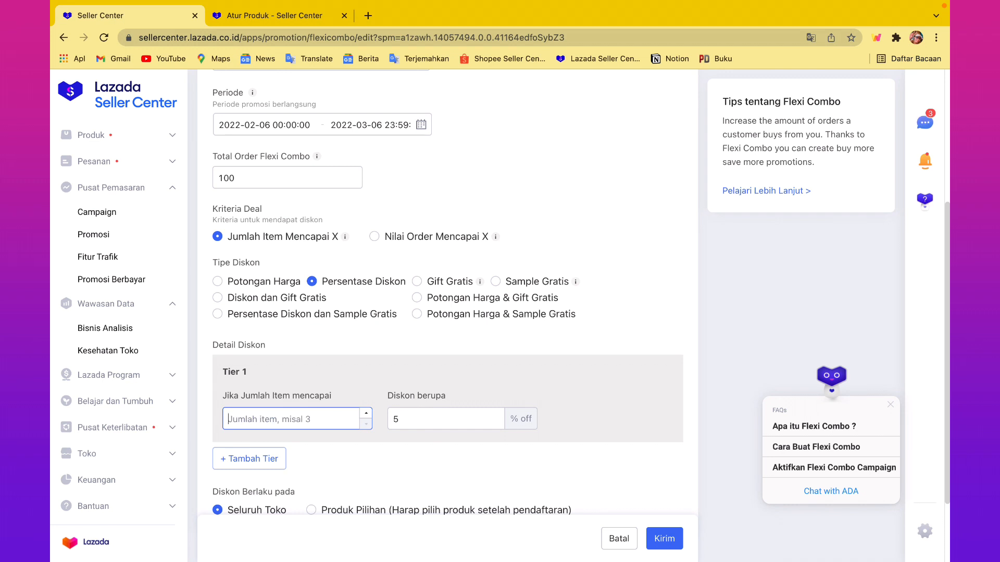
{"action": "type", "text": "3"}
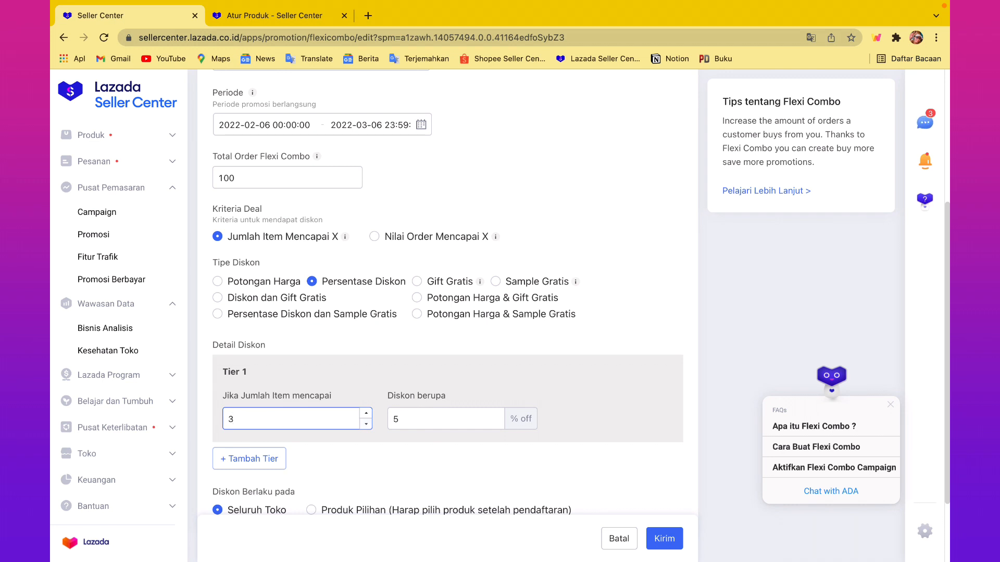
{"action": "left_click", "coordinate": [435, 419]}
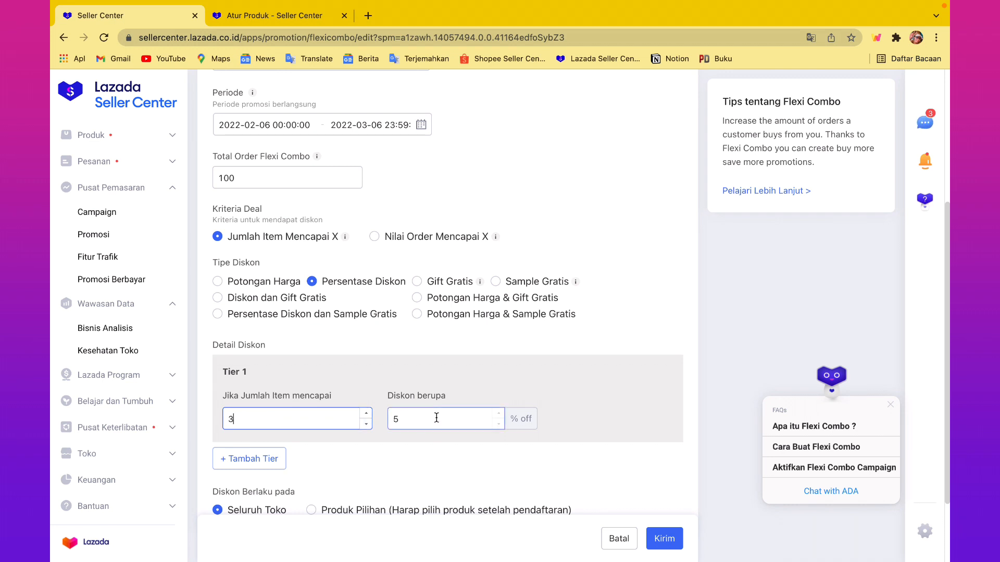
{"action": "left_click", "coordinate": [412, 486]}
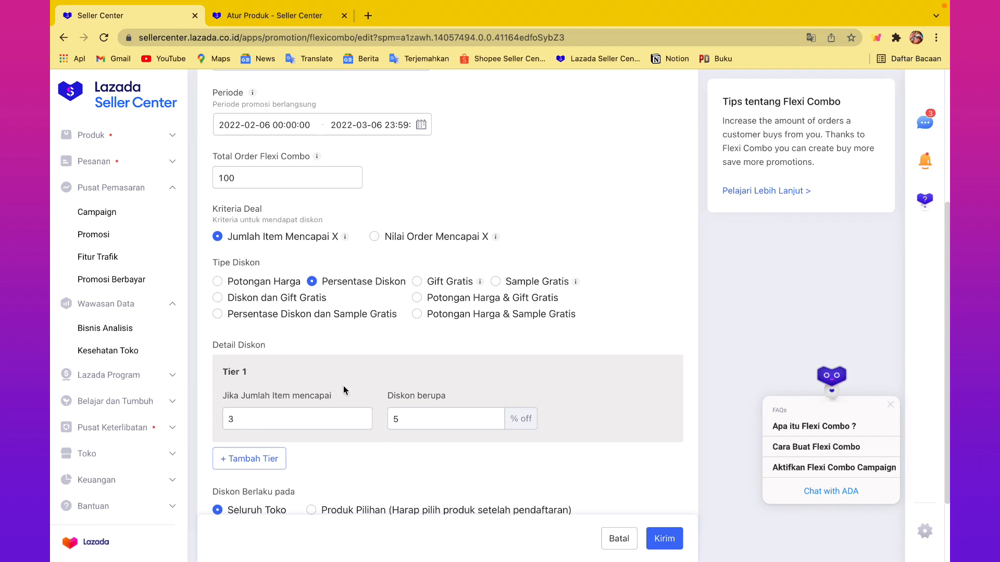
- Try 5 items as the Tier 1 threshold, then set it to 2 items
{"action": "left_click", "coordinate": [295, 426]}
{"action": "key", "text": "BackSpace"}
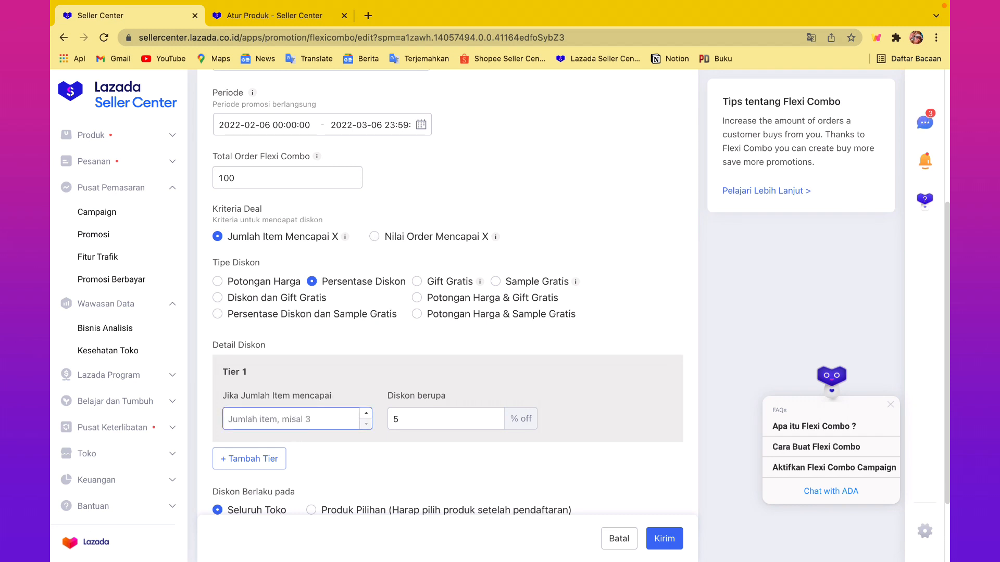
{"action": "type", "text": "5"}
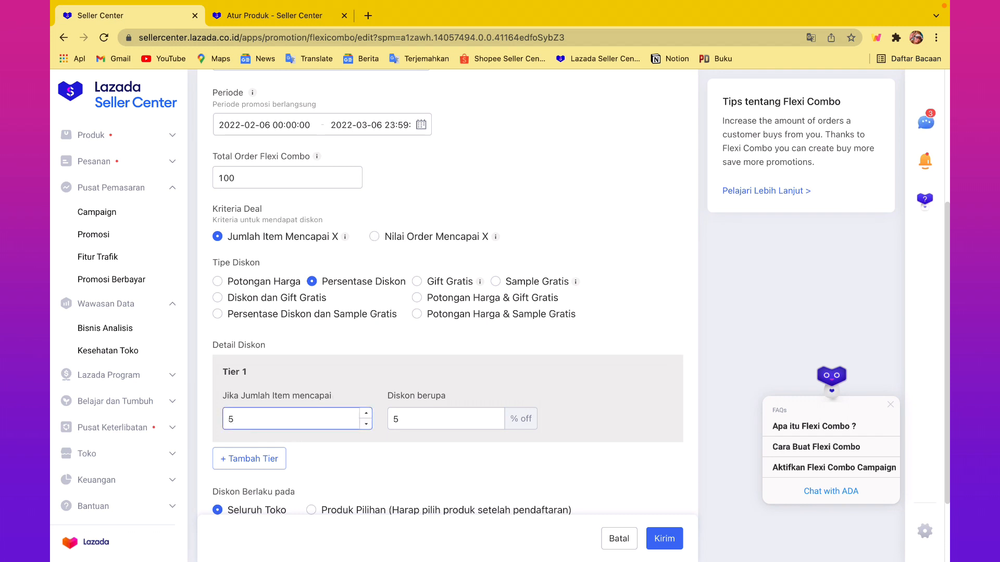
{"action": "key", "text": "BackSpace"}
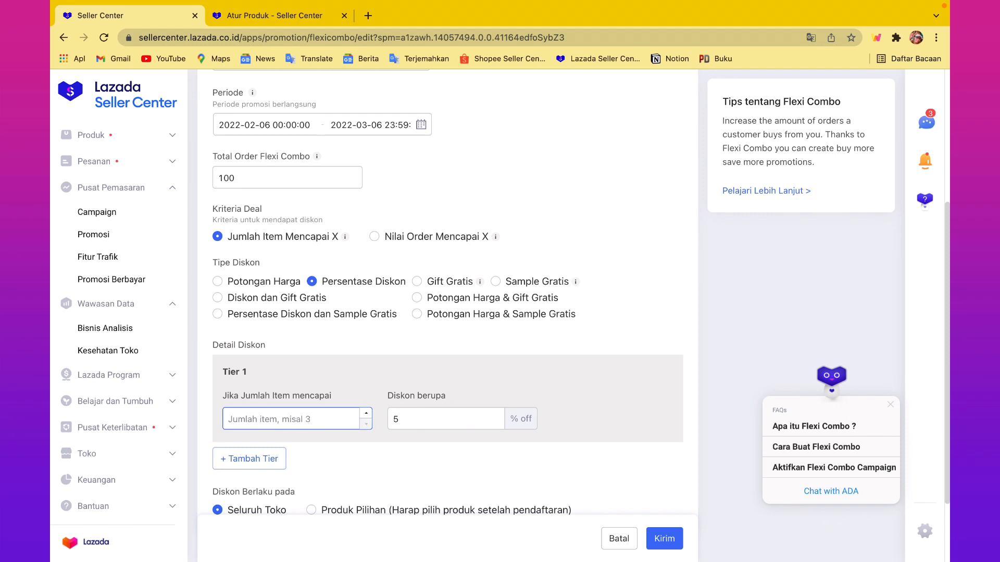
{"action": "type", "text": "2"}
{"action": "key", "text": "Tab"}
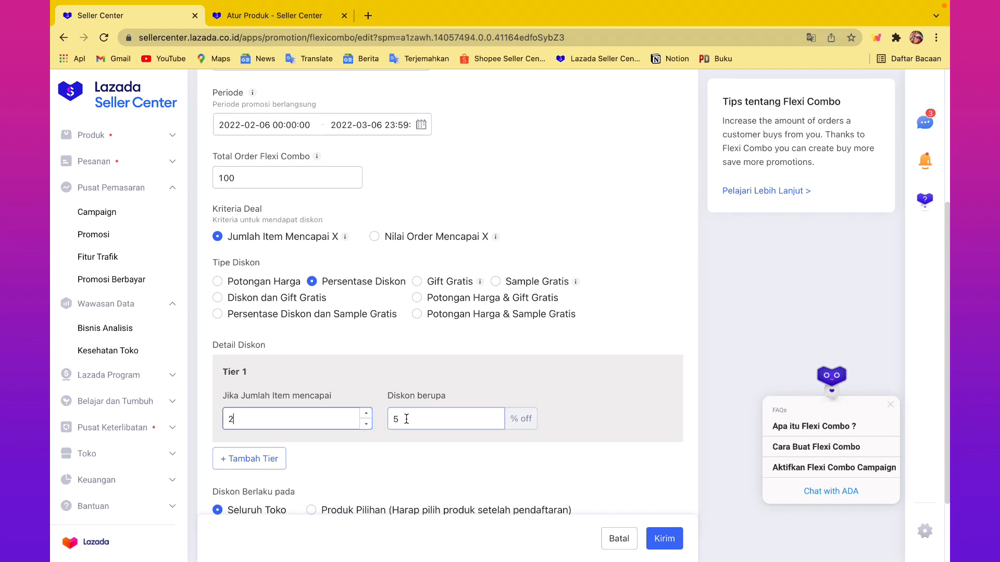
- Add a second discount tier for 3 items and set its discount to 7%
{"action": "left_click", "coordinate": [249, 458]}
{"action": "scroll", "coordinate": [329, 472], "scroll_direction": "down", "scroll_amount": 1}
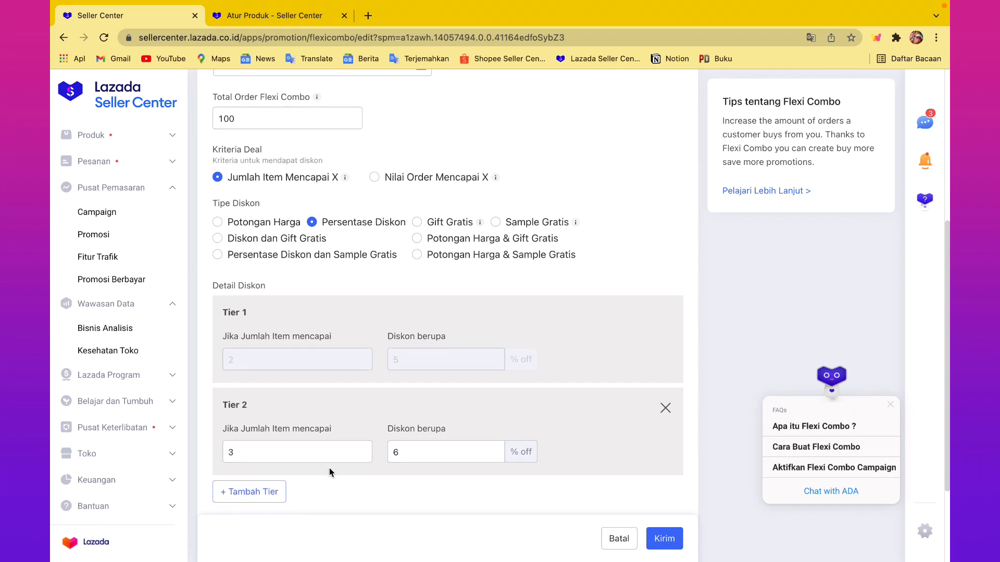
{"action": "left_click", "coordinate": [291, 460]}
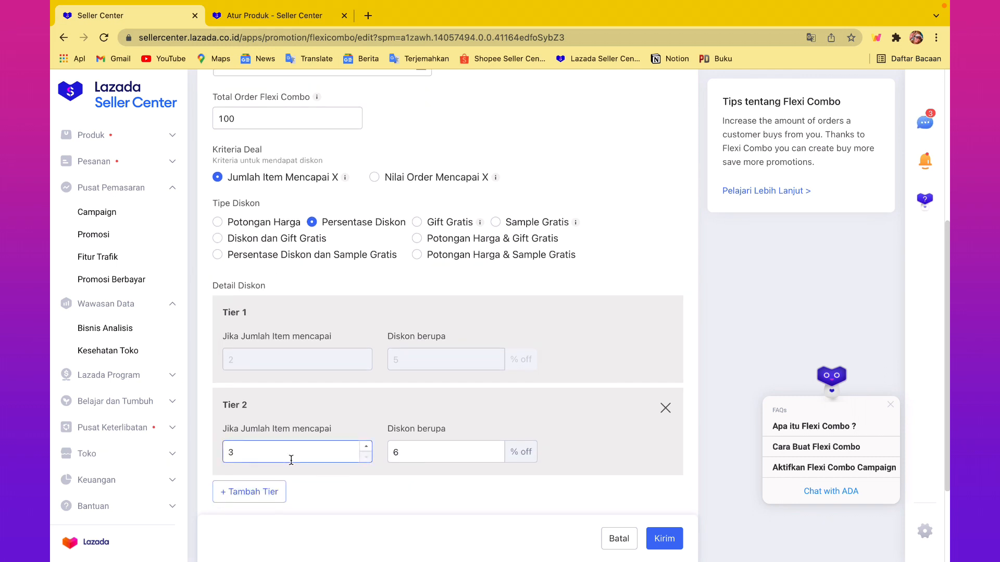
{"action": "left_click", "coordinate": [393, 452]}
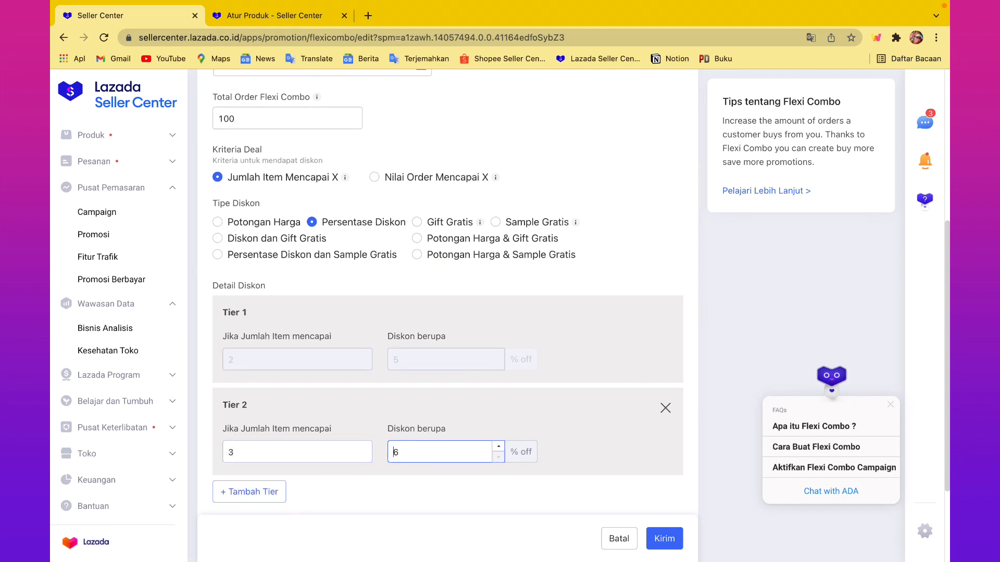
{"action": "type", "text": "7"}
{"action": "key", "text": "BackSpace"}
{"action": "key", "text": "BackSpace"}
{"action": "type", "text": "7"}
- Add a third discount tier for 4 items and set its discount to 10%
{"action": "scroll", "coordinate": [446, 512], "scroll_direction": "down", "scroll_amount": 2}
{"action": "left_click", "coordinate": [224, 401]}
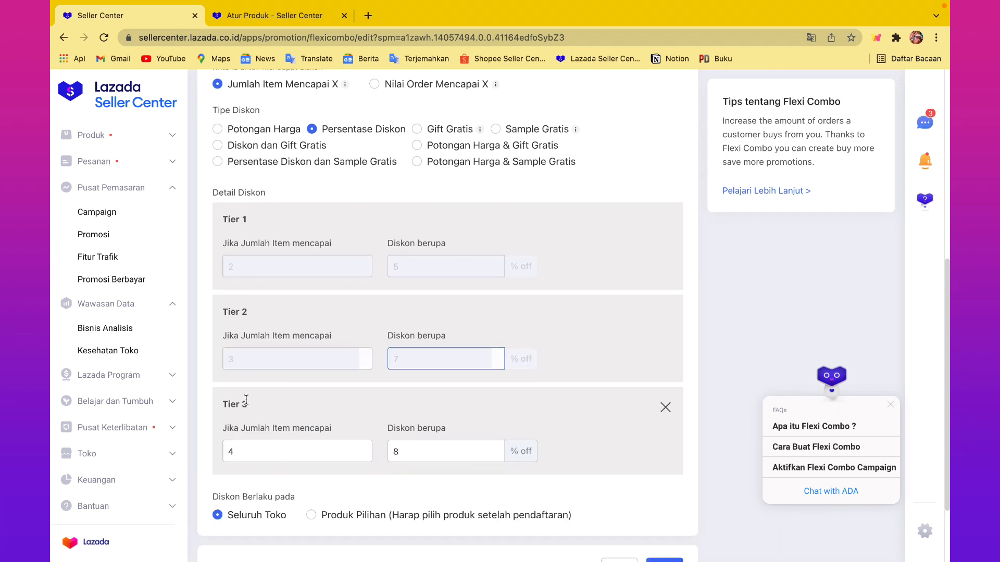
{"action": "left_click", "coordinate": [267, 451]}
{"action": "left_click", "coordinate": [401, 441]}
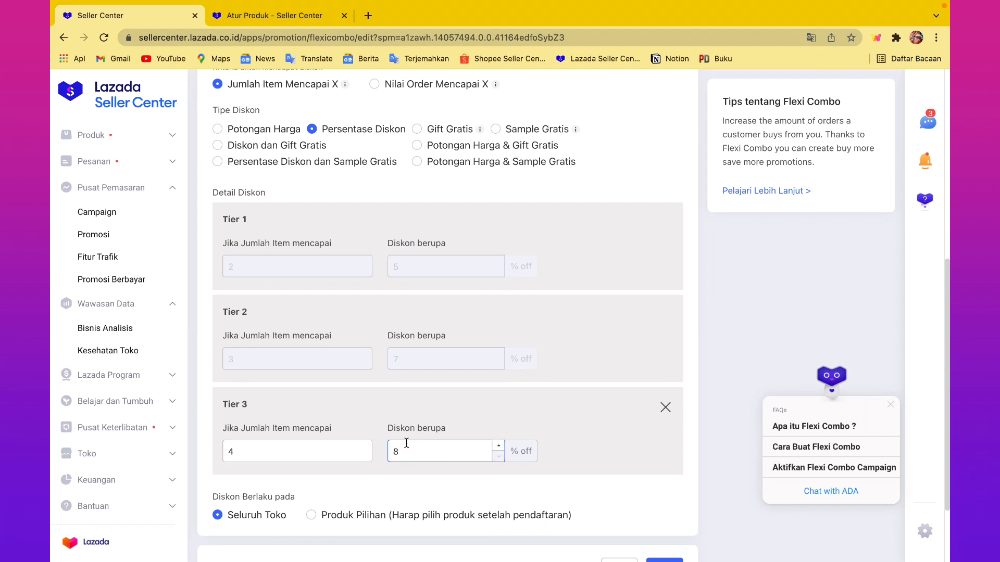
{"action": "key", "text": "BackSpace"}
{"action": "type", "text": "10"}
- Switch the deal criterion to Nilai Order Mencapai X and set the Tier 1 order value to 90000 IDR
{"action": "scroll", "coordinate": [545, 410], "scroll_direction": "up", "scroll_amount": 1}
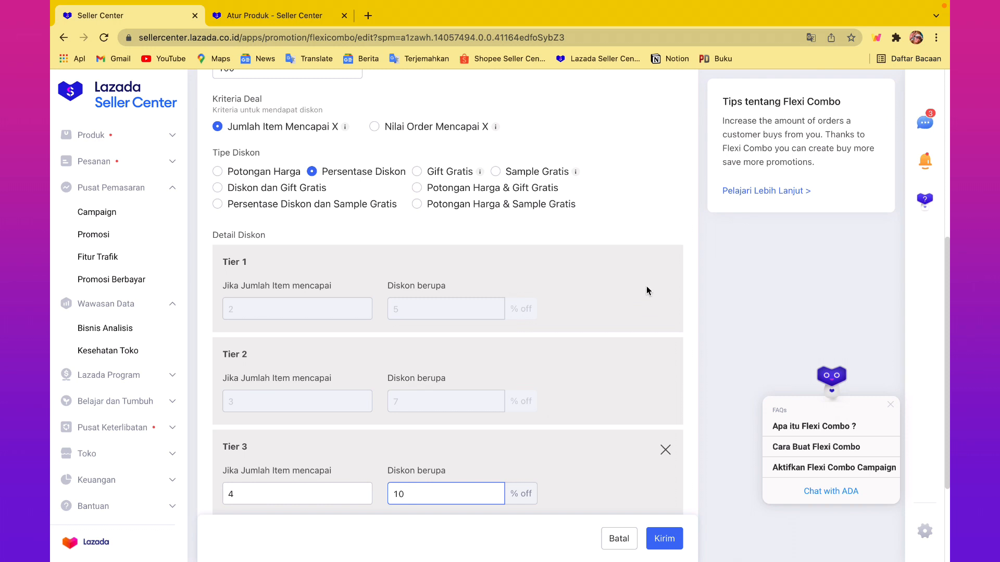
{"action": "scroll", "coordinate": [650, 163], "scroll_direction": "up", "scroll_amount": 2}
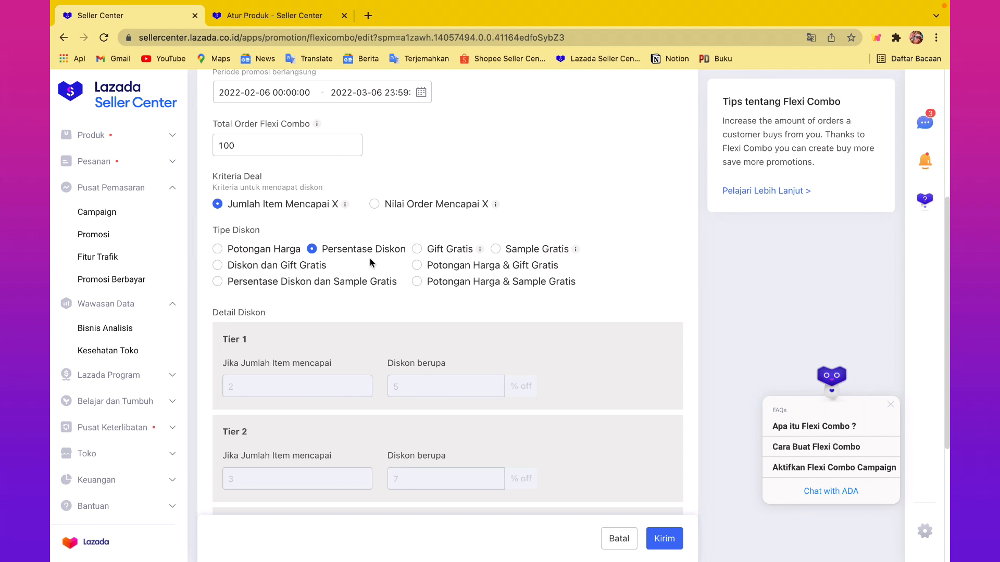
{"action": "left_click", "coordinate": [374, 204]}
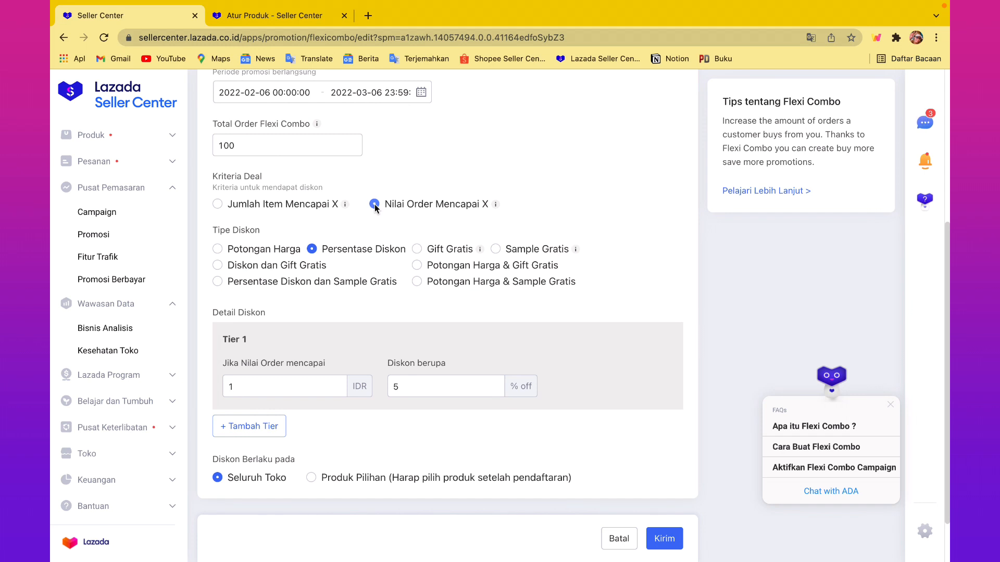
{"action": "left_click", "coordinate": [313, 389]}
{"action": "key", "text": "BackSpace"}
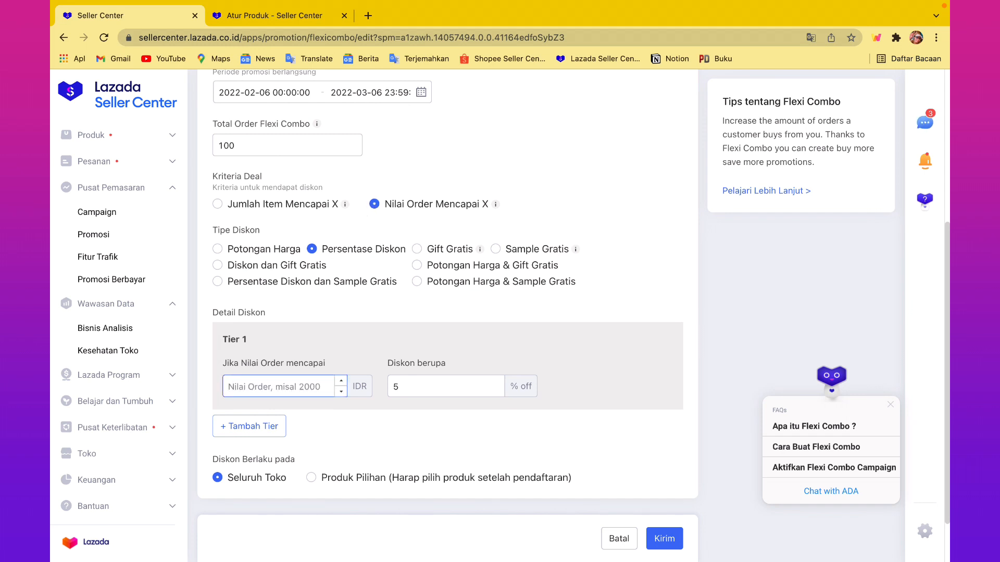
{"action": "type", "text": "90000"}
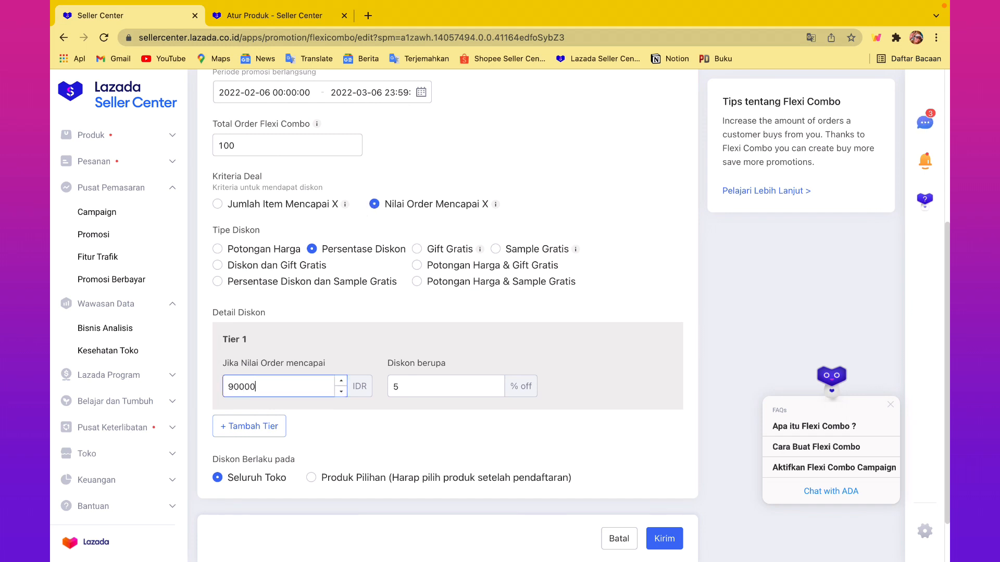
{"action": "left_click", "coordinate": [418, 386]}
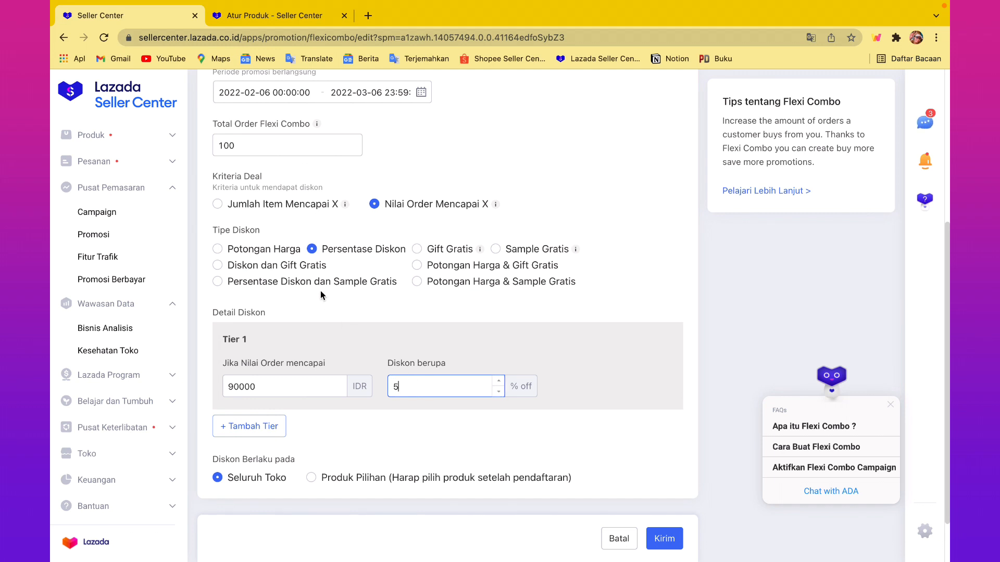
- Change the discount type to Potongan Harga and set Tier 1 to a 3000 IDR discount for orders reaching 90000 IDR
{"action": "left_click", "coordinate": [217, 252]}
{"action": "left_click", "coordinate": [404, 412]}
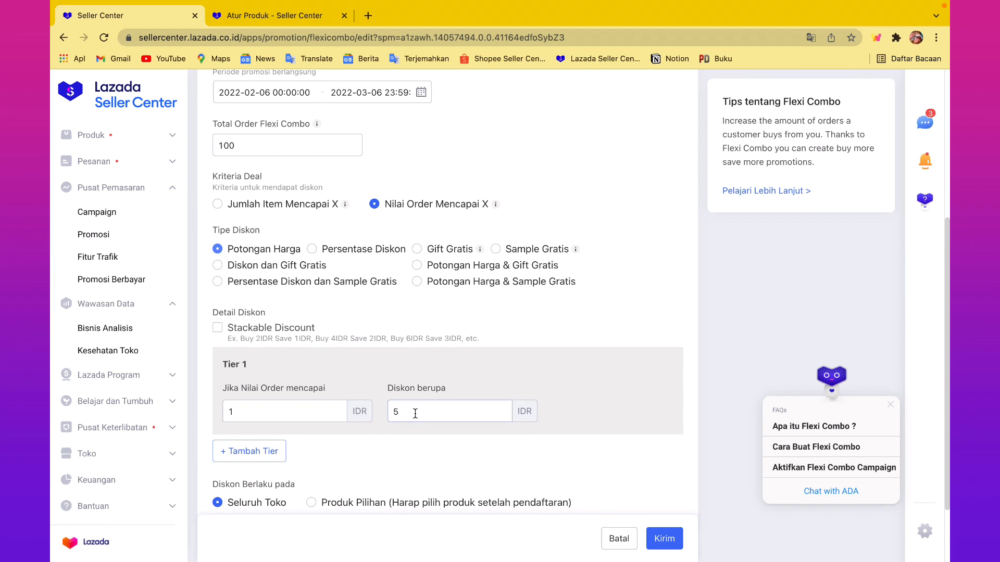
{"action": "left_click", "coordinate": [287, 420]}
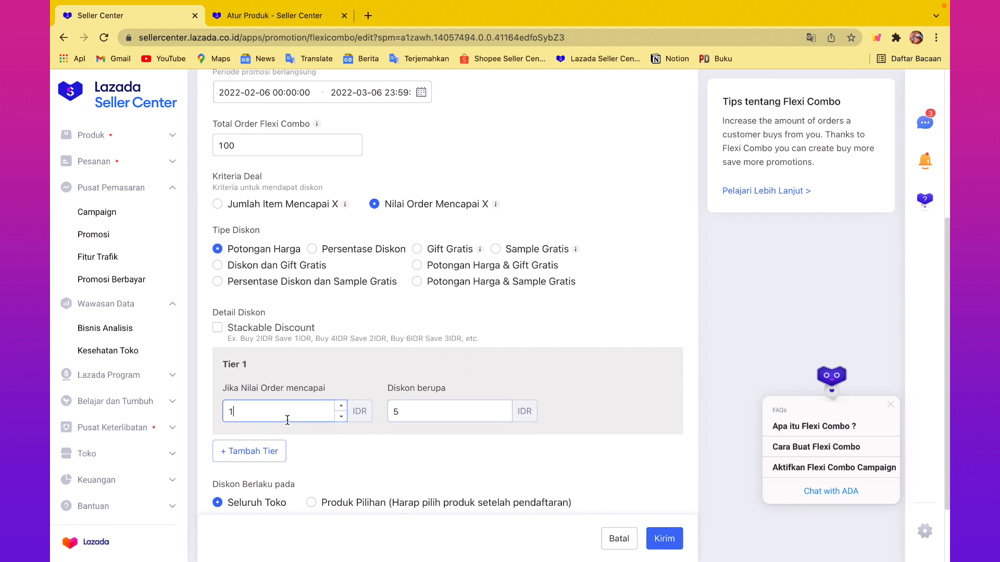
{"action": "key", "text": "BackSpace"}
{"action": "type", "text": "90000"}
{"action": "left_click", "coordinate": [402, 420]}
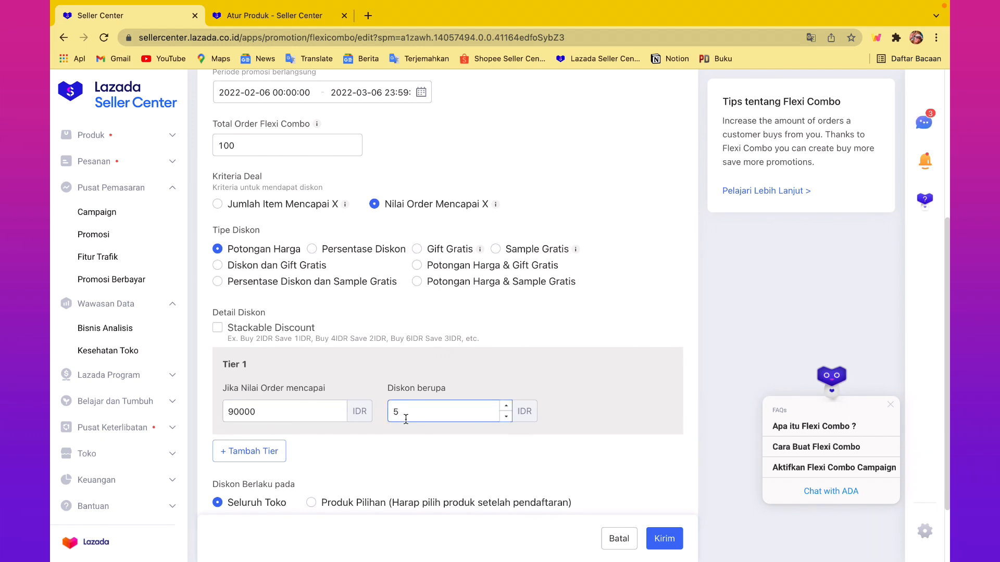
{"action": "key", "text": "BackSpace"}
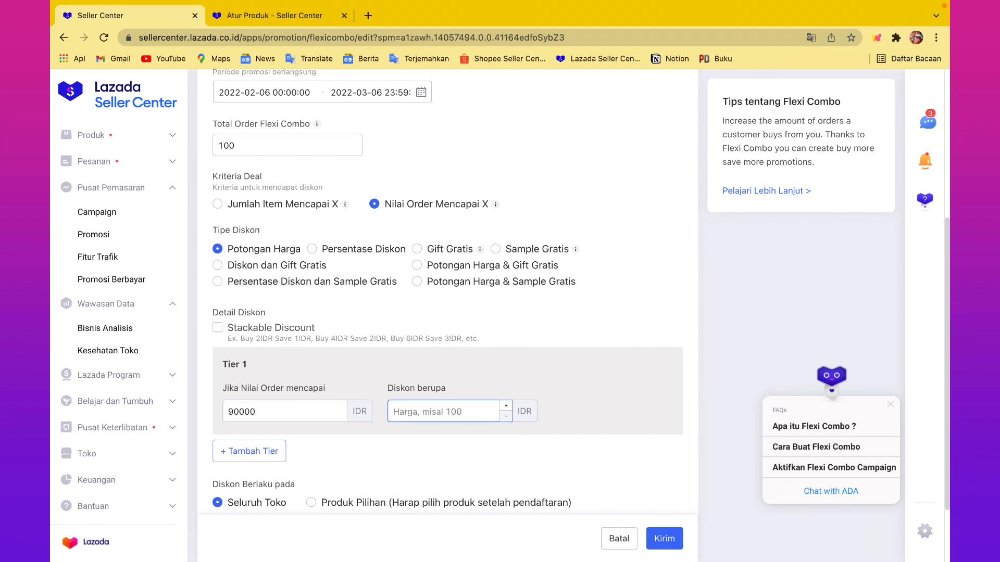
{"action": "type", "text": "3000"}
- Add a second discount tier and set its minimum order value to 110000 IDR
{"action": "left_click", "coordinate": [276, 455]}
{"action": "scroll", "coordinate": [354, 439], "scroll_direction": "down", "scroll_amount": 2}
{"action": "scroll", "coordinate": [354, 439], "scroll_direction": "down", "scroll_amount": 1}
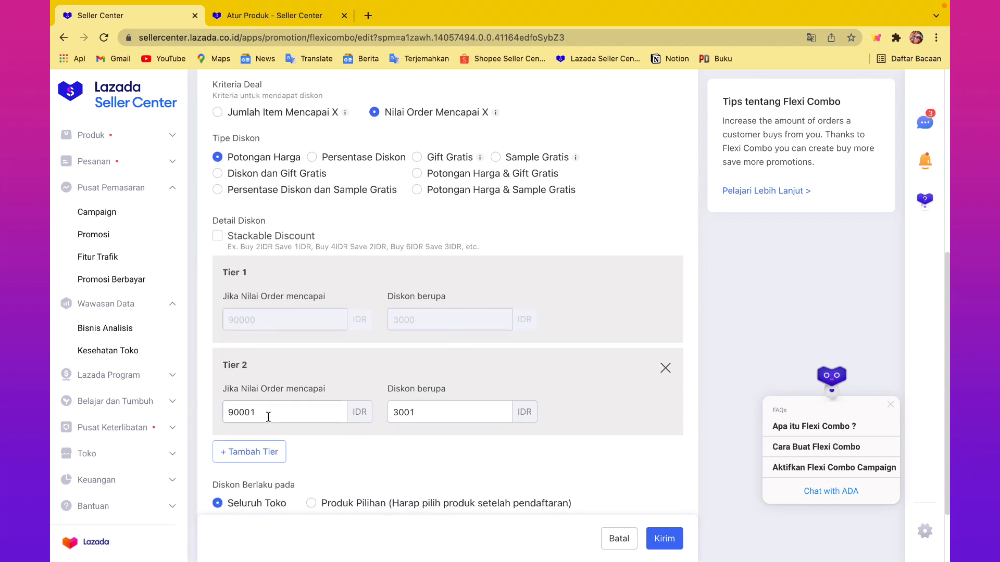
{"action": "left_click", "coordinate": [267, 412]}
{"action": "key", "text": "BackSpace"}
{"action": "key", "text": "BackSpace"}
{"action": "key", "text": "BackSpace"}
{"action": "key", "text": "BackSpace"}
{"action": "key", "text": "BackSpace"}
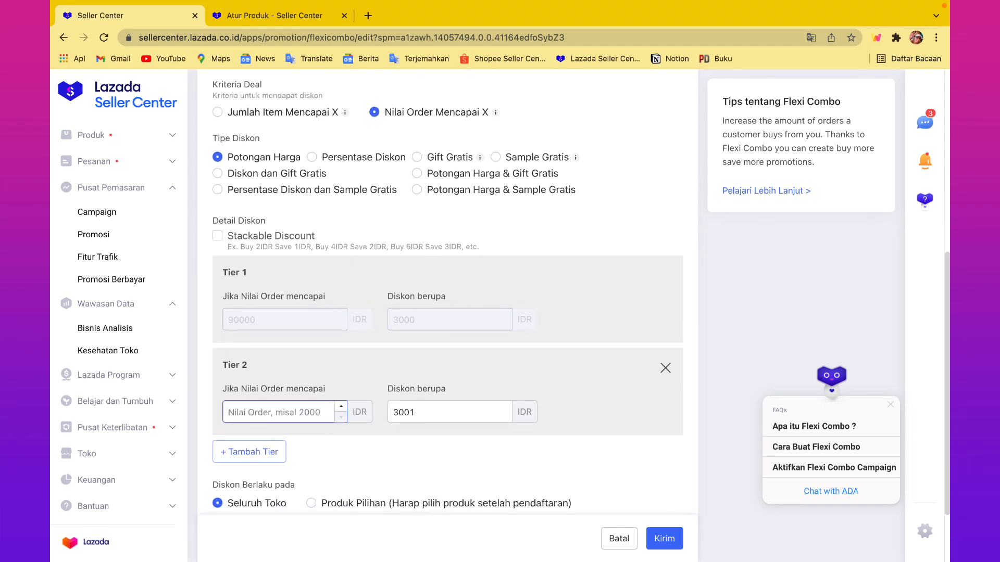
{"action": "type", "text": "110000"}
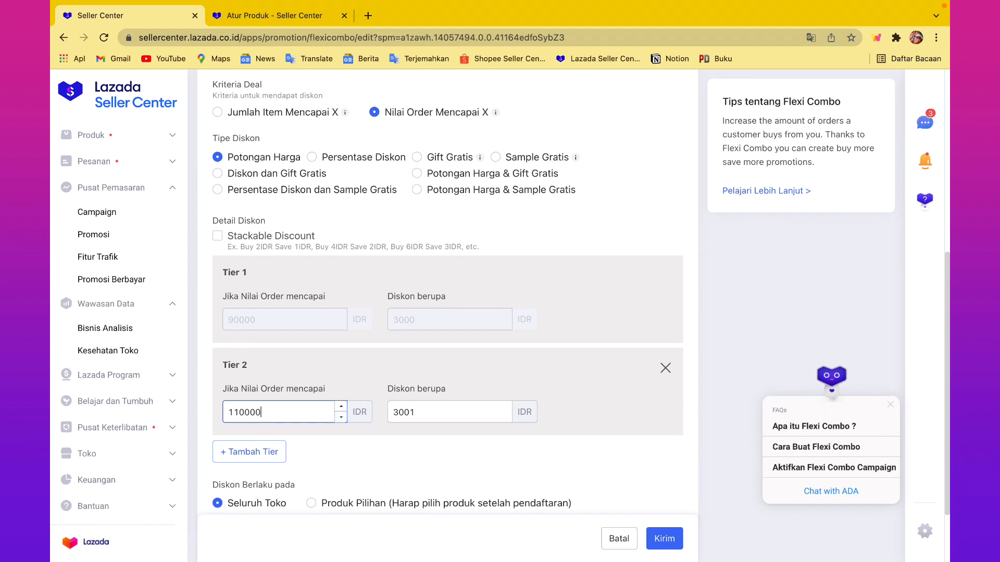
- Set the Tier 2 discount to 6000 IDR and check the completed tier settings
{"action": "left_click", "coordinate": [431, 415]}
{"action": "key", "text": "BackSpace"}
{"action": "key", "text": "BackSpace"}
{"action": "key", "text": "BackSpace"}
{"action": "key", "text": "BackSpace"}
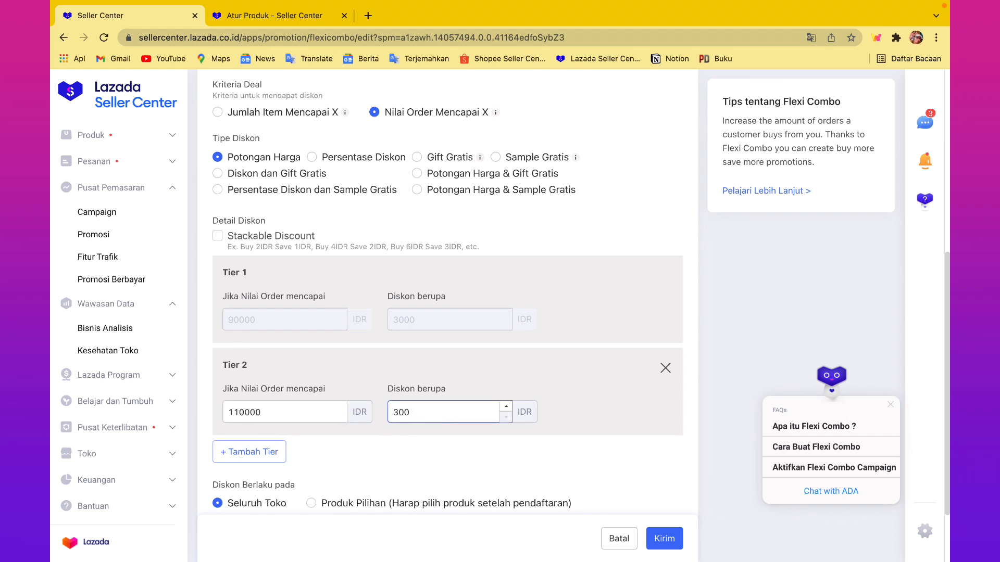
{"action": "type", "text": "6000"}
{"action": "scroll", "coordinate": [421, 477], "scroll_direction": "down", "scroll_amount": 2}
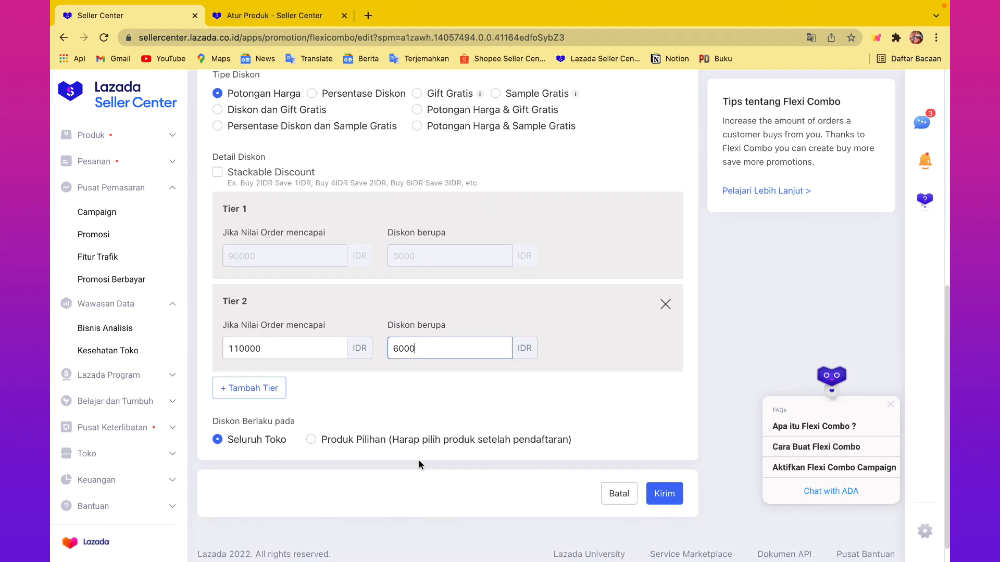
{"action": "left_click", "coordinate": [422, 407]}
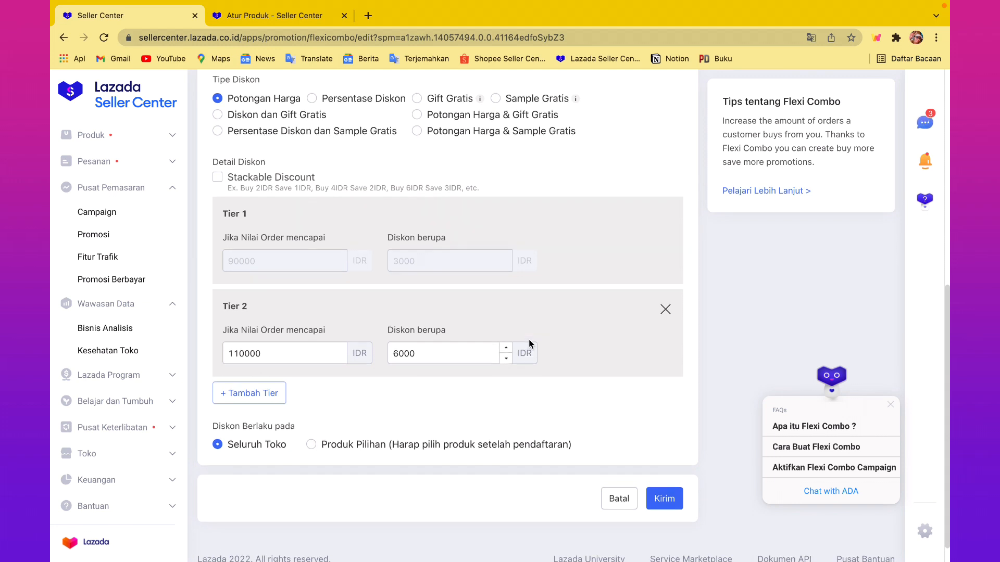
{"action": "scroll", "coordinate": [573, 396], "scroll_direction": "up", "scroll_amount": 1}
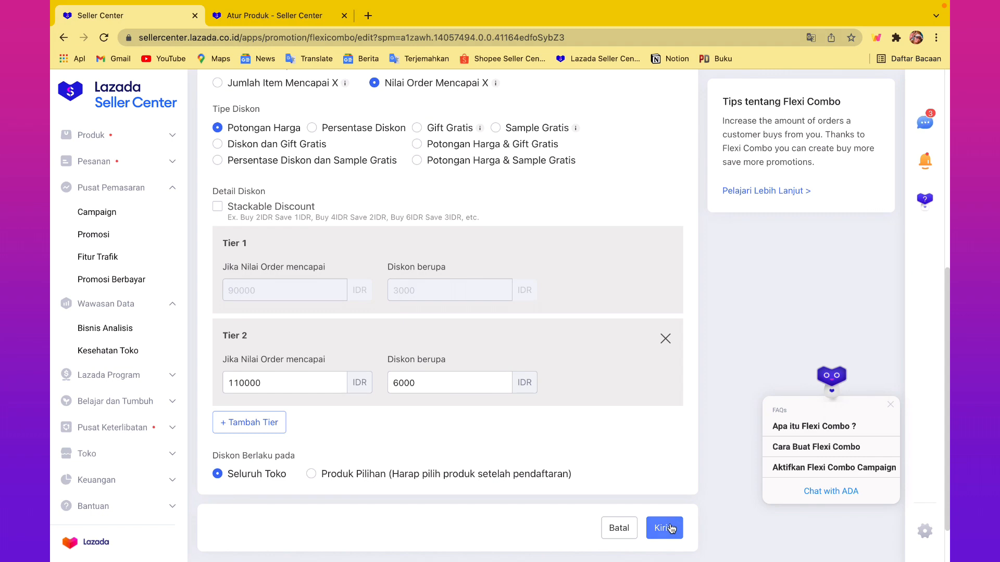
{"action": "scroll", "coordinate": [605, 470], "scroll_direction": "down", "scroll_amount": 1}
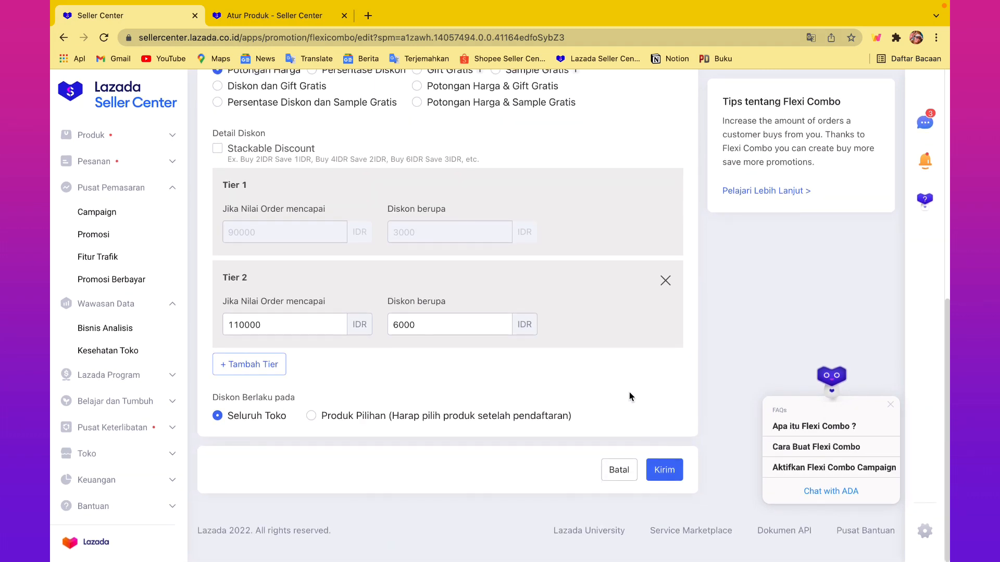
{"action": "scroll", "coordinate": [629, 392], "scroll_direction": "down", "scroll_amount": 1}
{"action": "scroll", "coordinate": [629, 392], "scroll_direction": "up", "scroll_amount": 1}
{"action": "scroll", "coordinate": [629, 392], "scroll_direction": "down", "scroll_amount": 1}
- Leave the Flexi Combo form for the Promosi overview, look through the tool collection and open the Bundles promotion list
{"action": "left_click", "coordinate": [121, 237]}
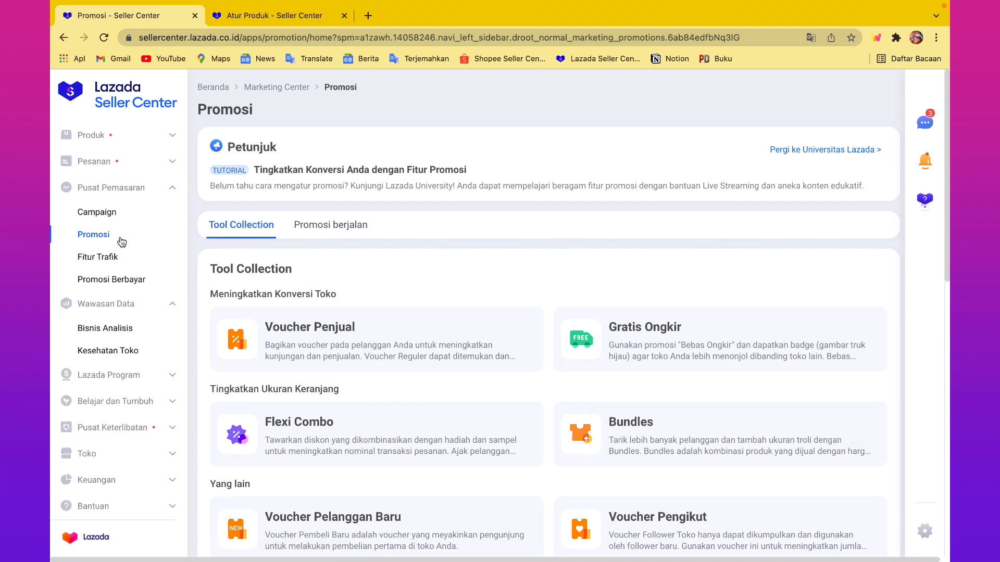
{"action": "scroll", "coordinate": [555, 216], "scroll_direction": "down", "scroll_amount": 2}
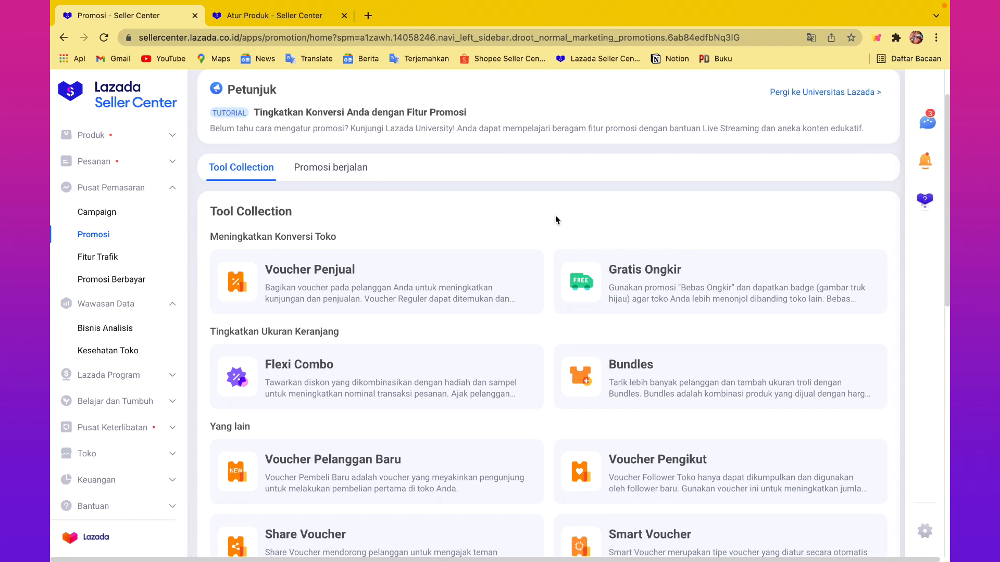
{"action": "scroll", "coordinate": [548, 256], "scroll_direction": "down", "scroll_amount": 2}
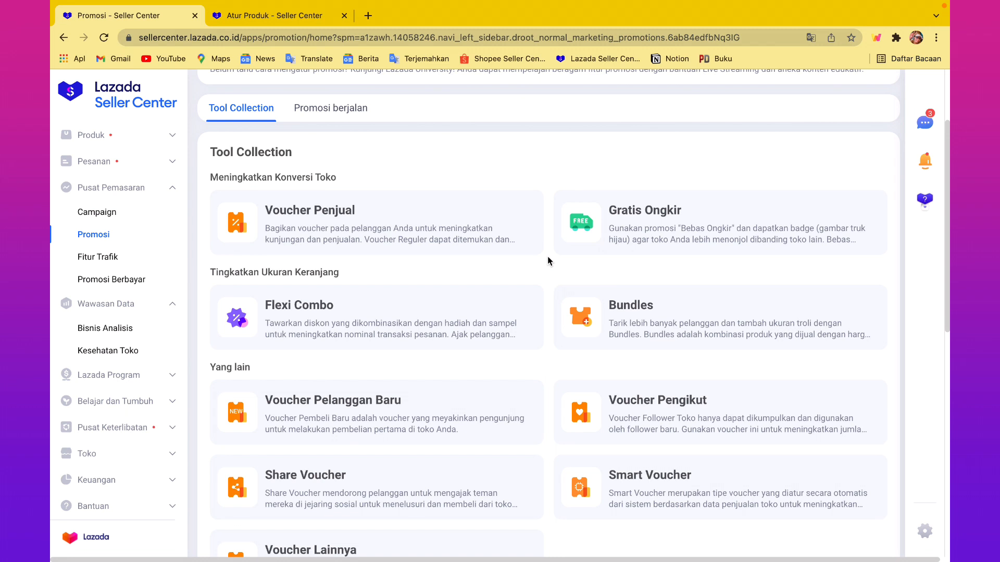
{"action": "scroll", "coordinate": [548, 257], "scroll_direction": "down", "scroll_amount": 2}
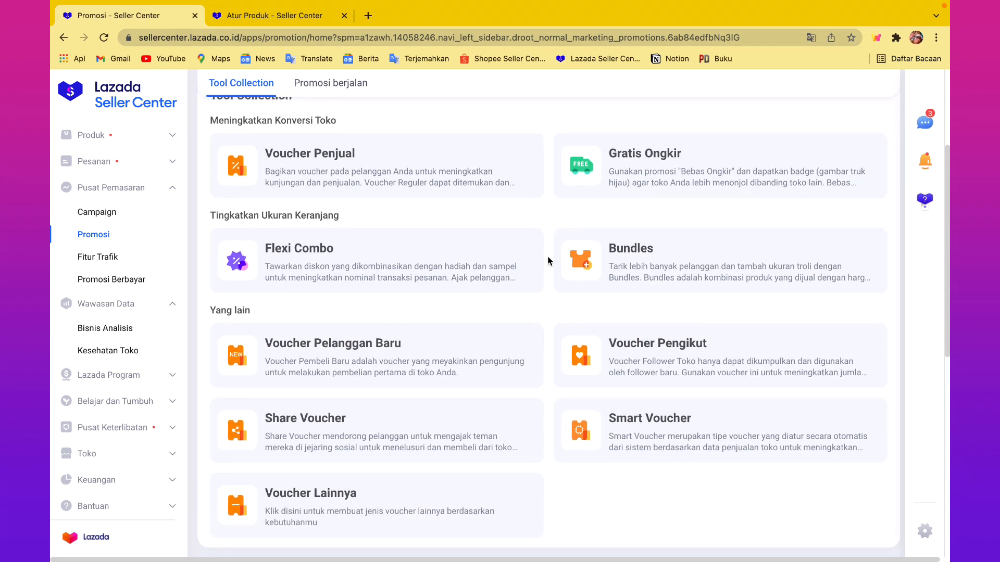
{"action": "scroll", "coordinate": [547, 257], "scroll_direction": "down", "scroll_amount": 1}
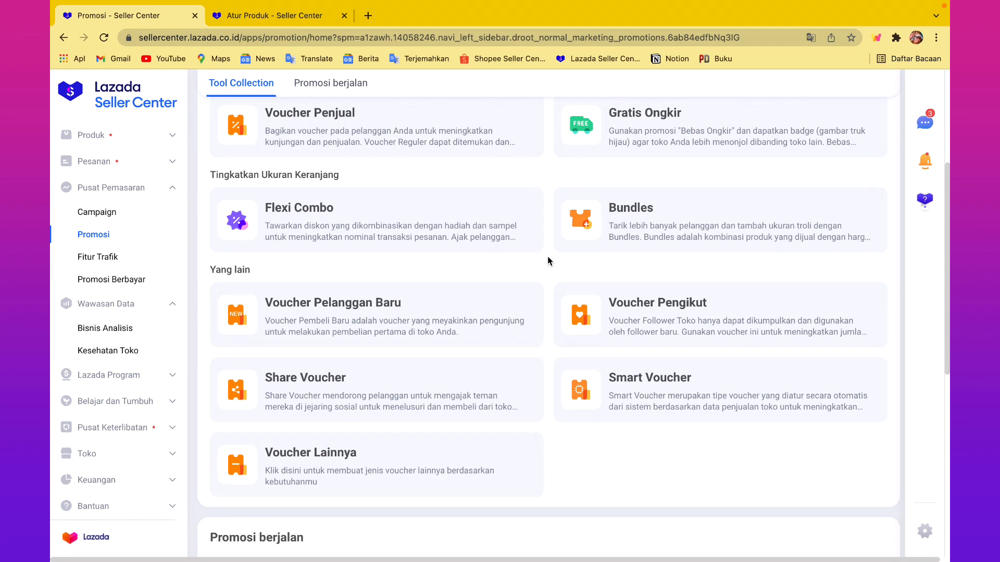
{"action": "scroll", "coordinate": [548, 256], "scroll_direction": "down", "scroll_amount": 1}
{"action": "mouse_move", "coordinate": [658, 188]}
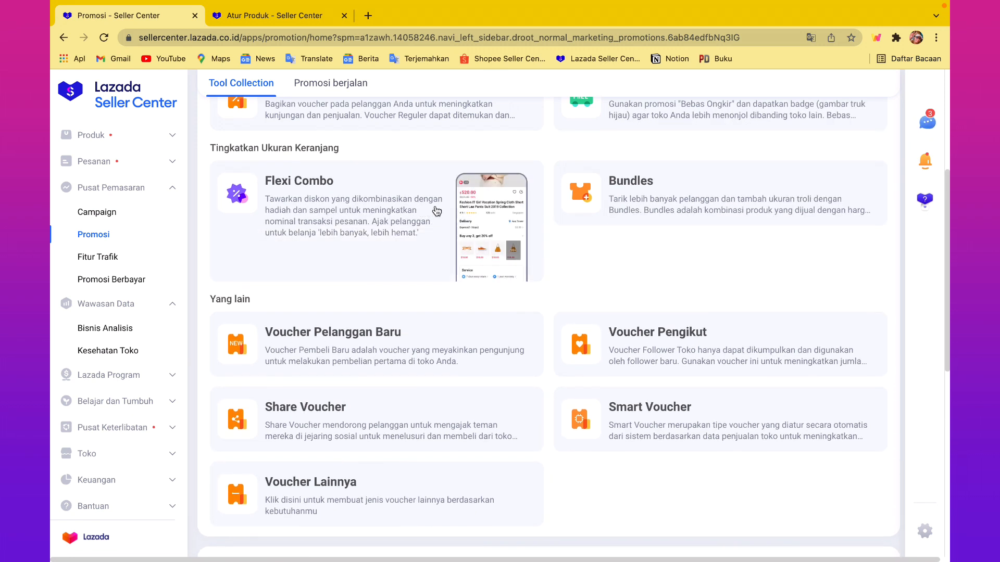
{"action": "left_click", "coordinate": [634, 213]}
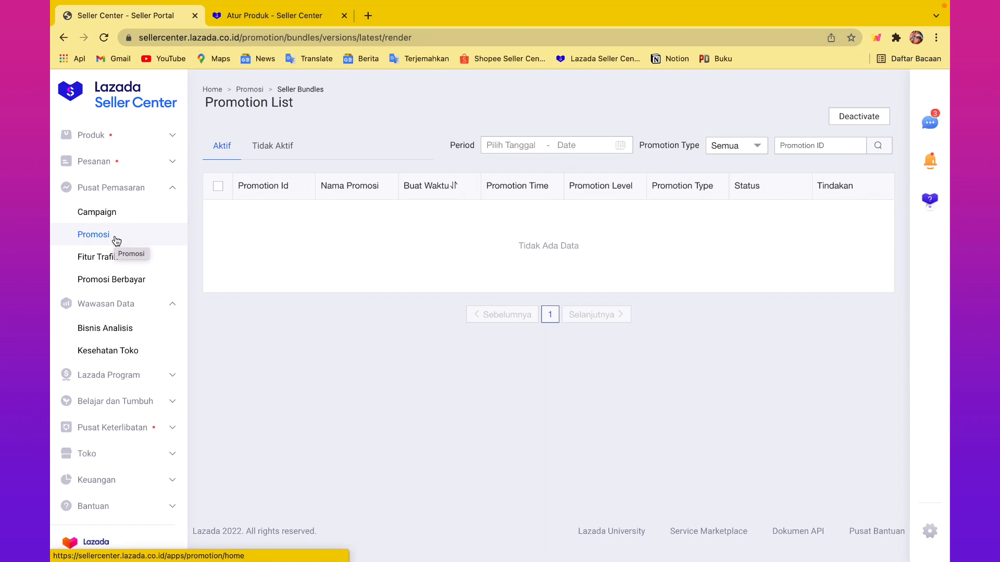
- Return to the Promosi overview and examine the descriptions of Voucher Pelanggan Baru, Voucher Pengikut, Share Voucher and Smart Voucher
{"action": "left_click", "coordinate": [116, 240]}
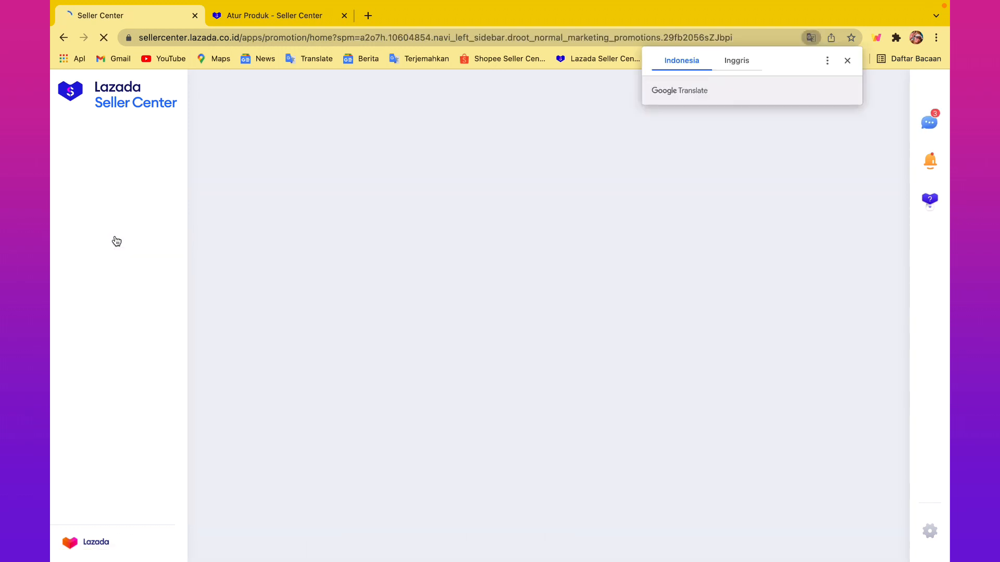
{"action": "scroll", "coordinate": [640, 245], "scroll_direction": "down", "scroll_amount": 3}
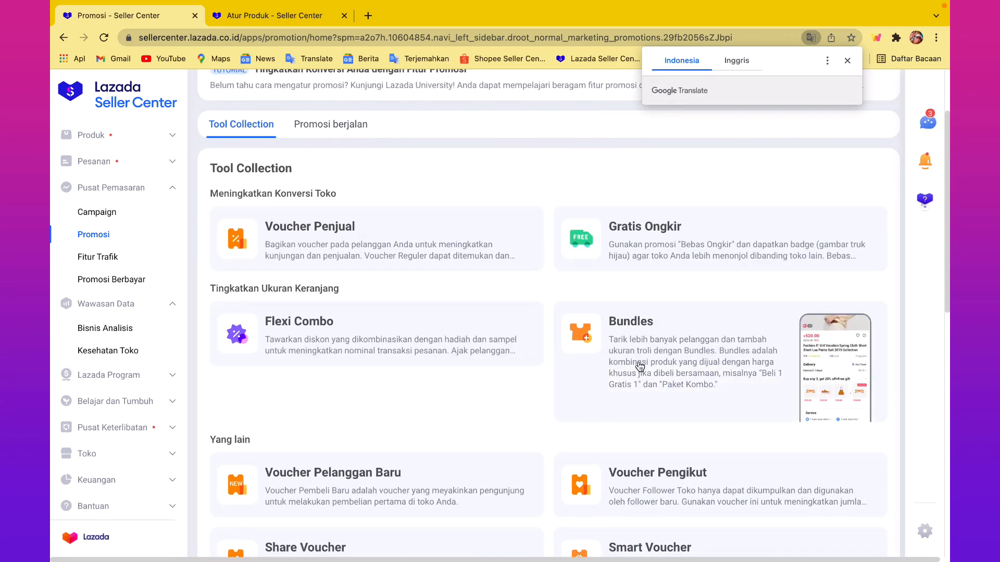
{"action": "scroll", "coordinate": [639, 364], "scroll_direction": "down", "scroll_amount": 2}
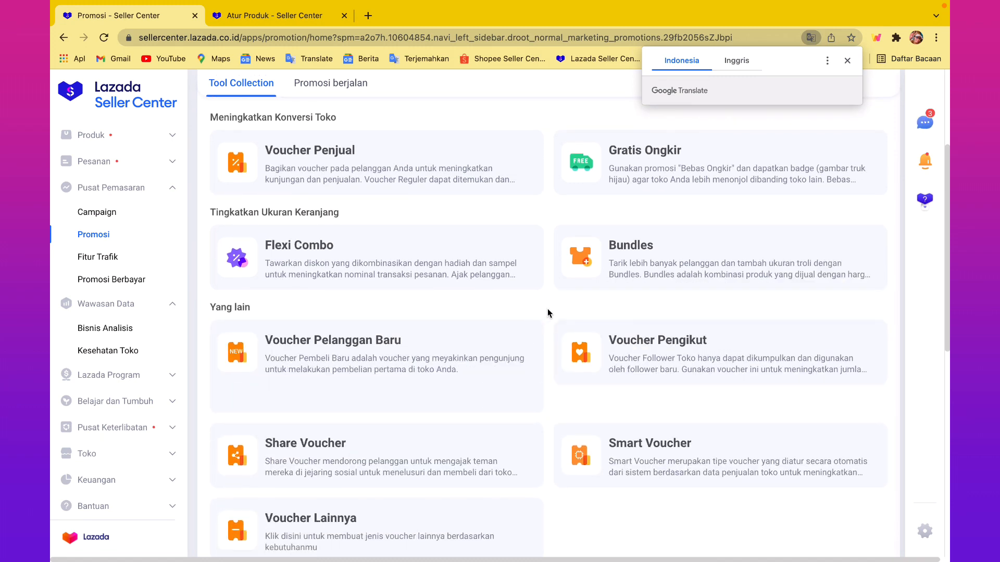
{"action": "scroll", "coordinate": [548, 313], "scroll_direction": "down", "scroll_amount": 1}
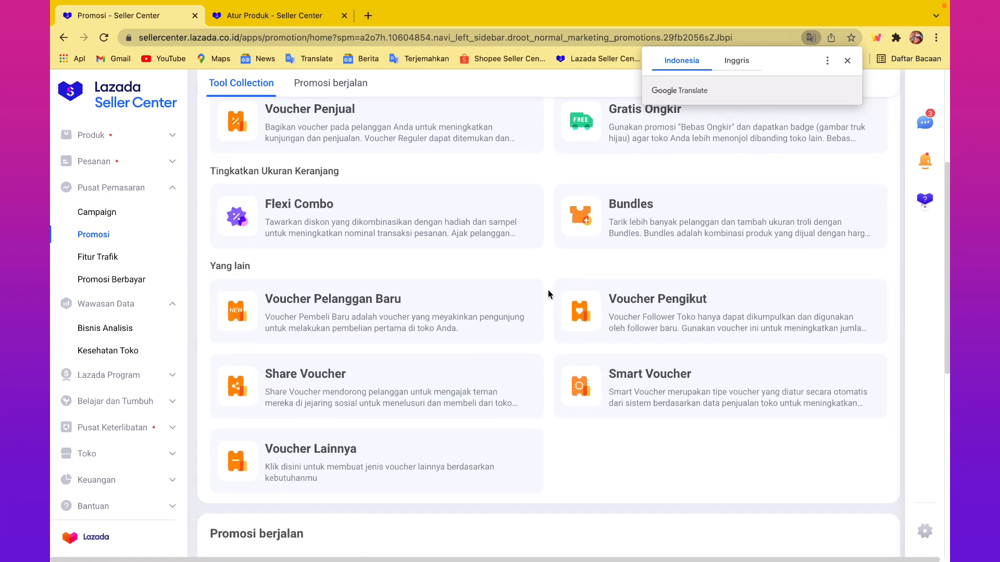
{"action": "scroll", "coordinate": [547, 289], "scroll_direction": "down", "scroll_amount": 1}
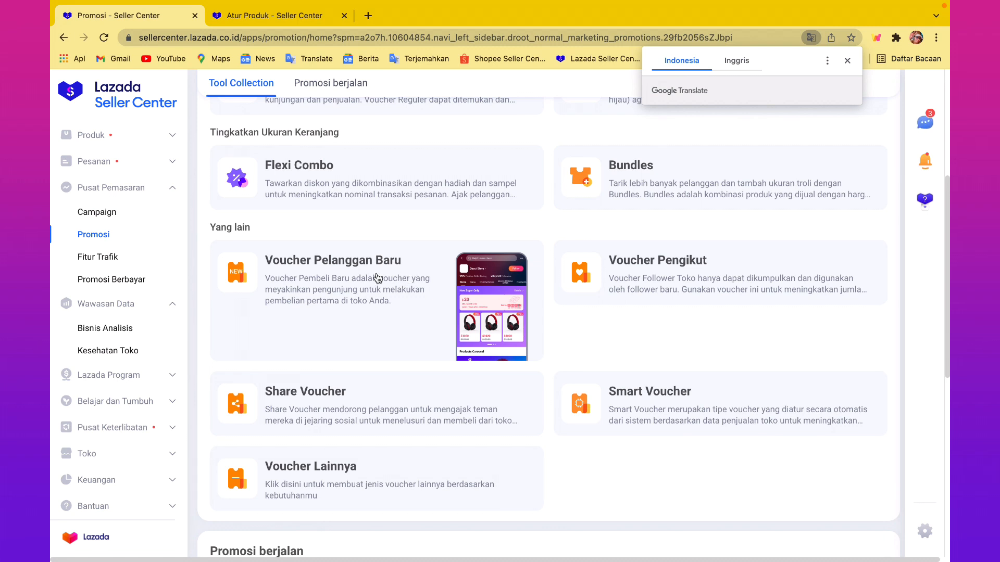
{"action": "scroll", "coordinate": [407, 276], "scroll_direction": "up", "scroll_amount": 1}
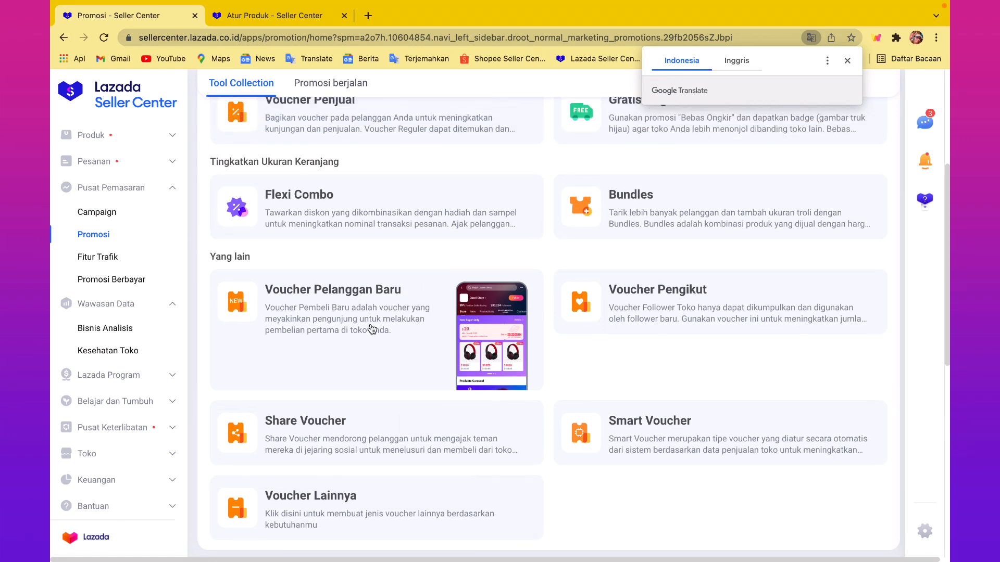
{"action": "scroll", "coordinate": [372, 328], "scroll_direction": "up", "scroll_amount": 1}
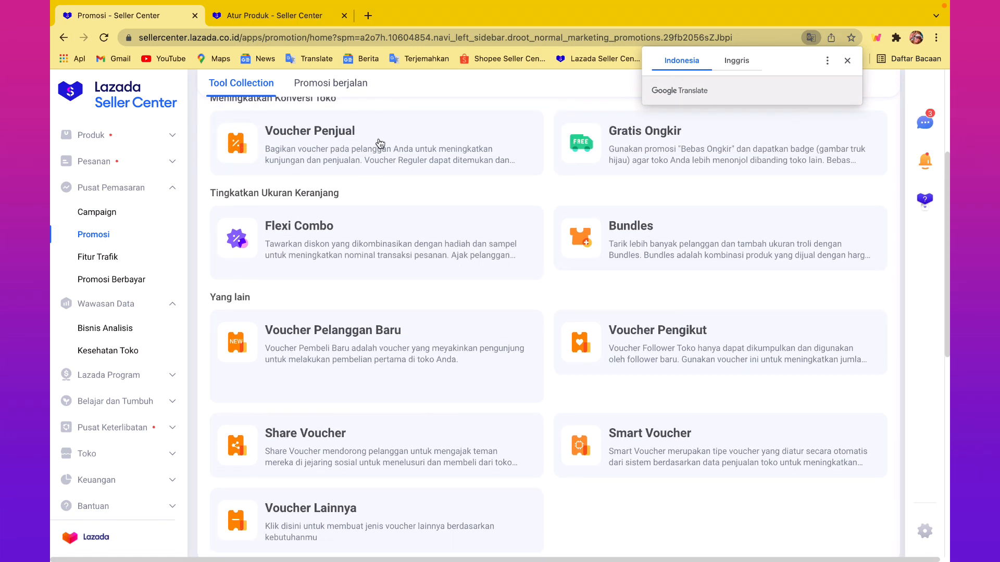
{"action": "mouse_move", "coordinate": [364, 361]}
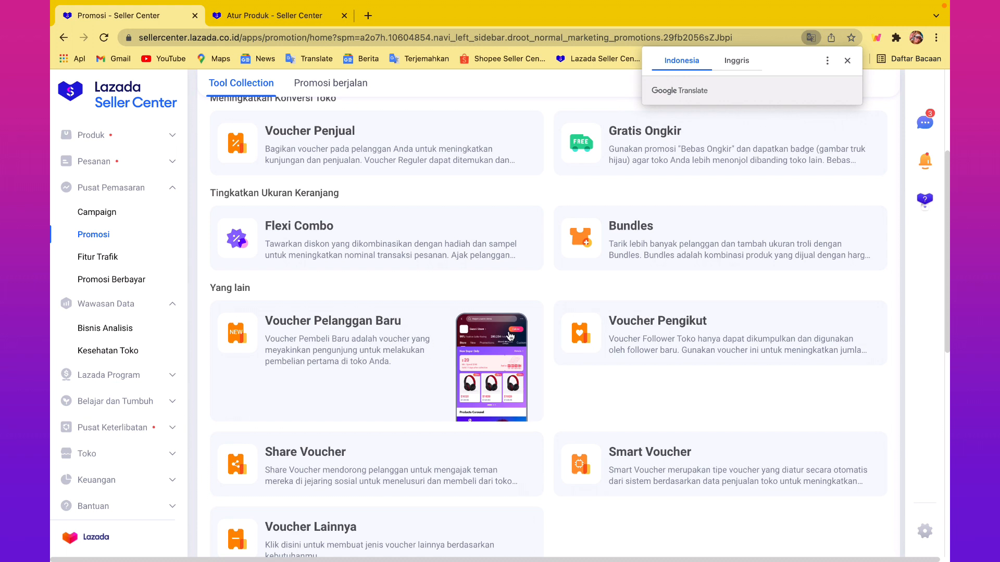
{"action": "mouse_move", "coordinate": [604, 349]}
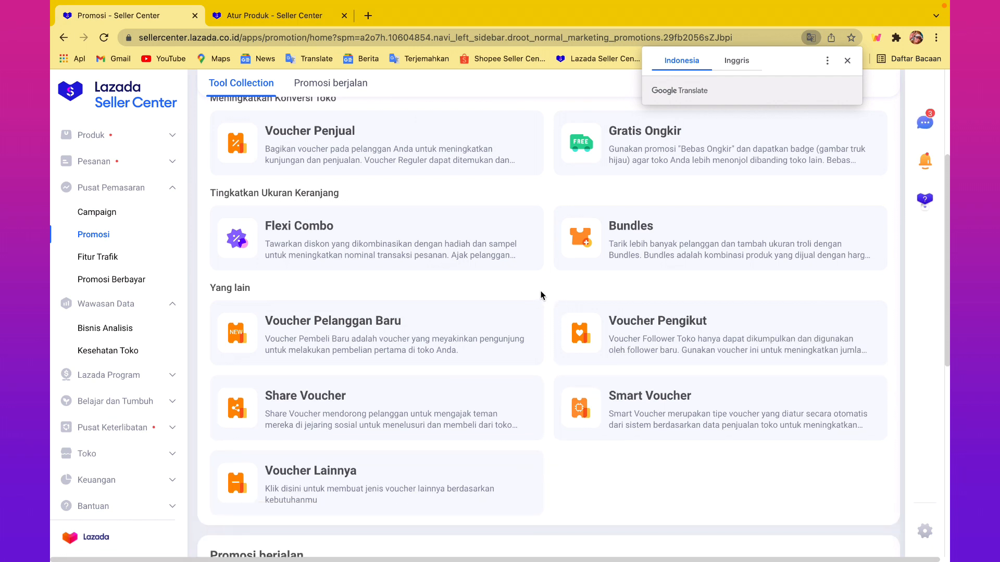
{"action": "scroll", "coordinate": [540, 294], "scroll_direction": "down", "scroll_amount": 1}
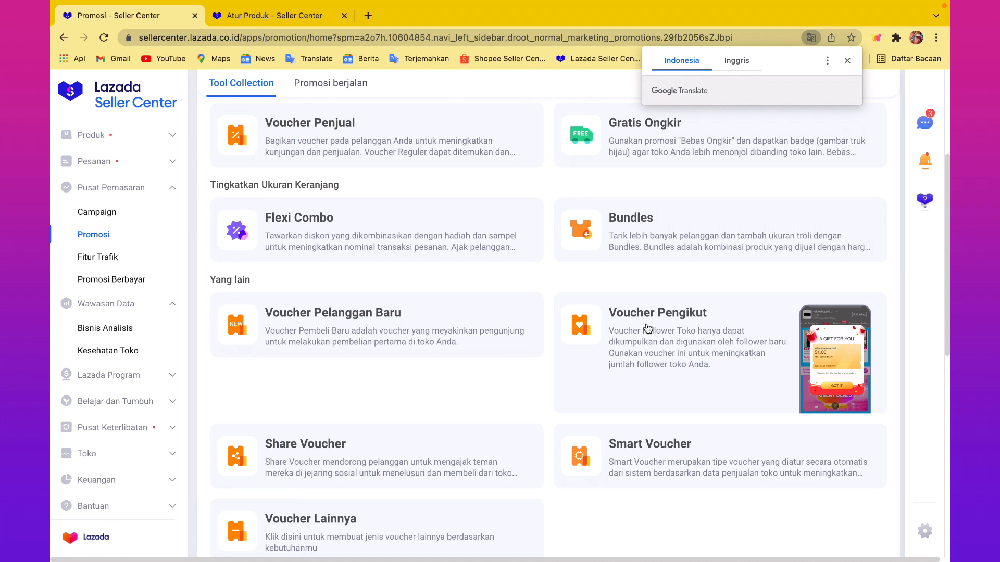
{"action": "scroll", "coordinate": [545, 365], "scroll_direction": "down", "scroll_amount": 3}
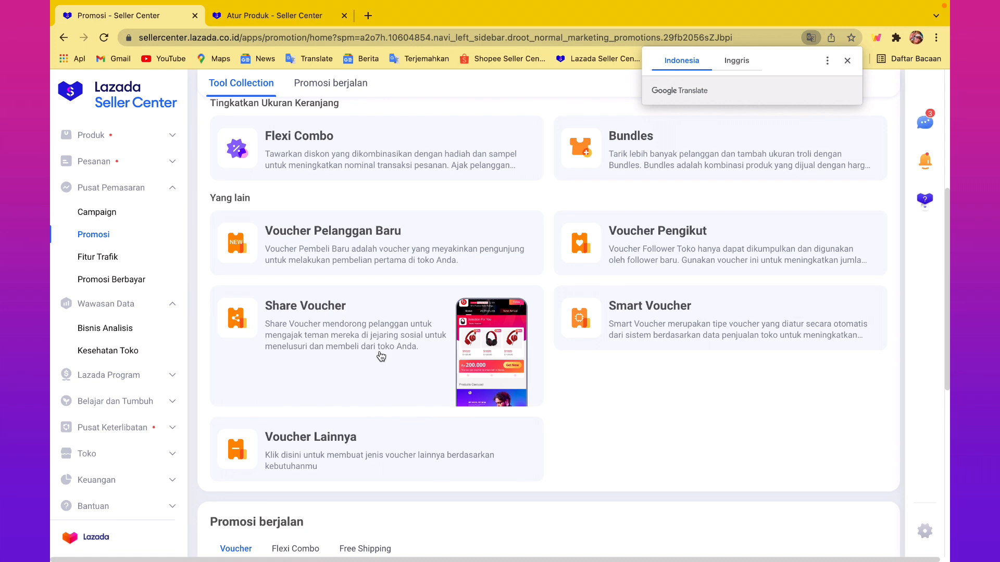
{"action": "mouse_move", "coordinate": [594, 299]}
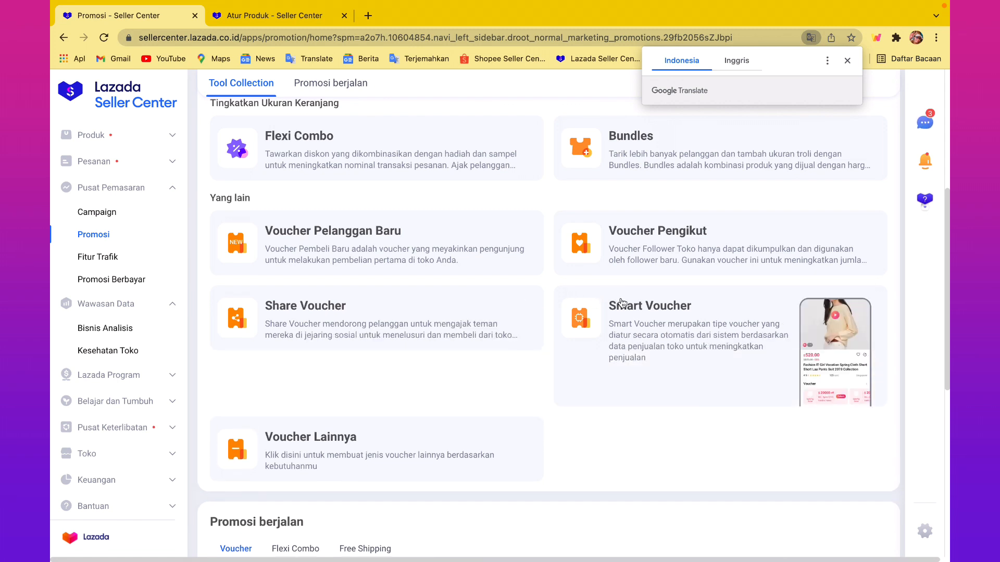
- Open the creation form for a new Smart Voucher to review its settings, and return to the Promosi overview without submitting
{"action": "left_click", "coordinate": [647, 324]}
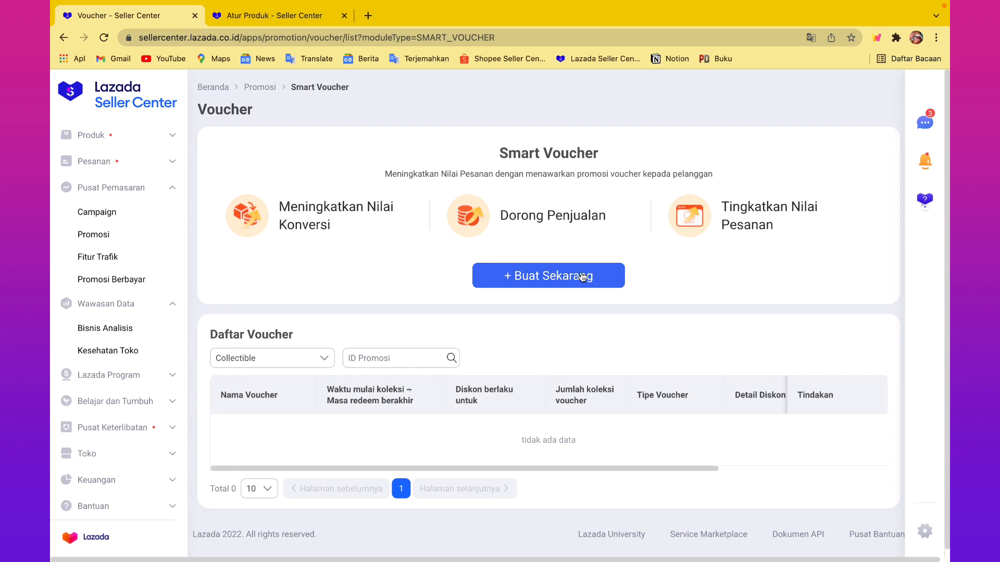
{"action": "left_click", "coordinate": [581, 277]}
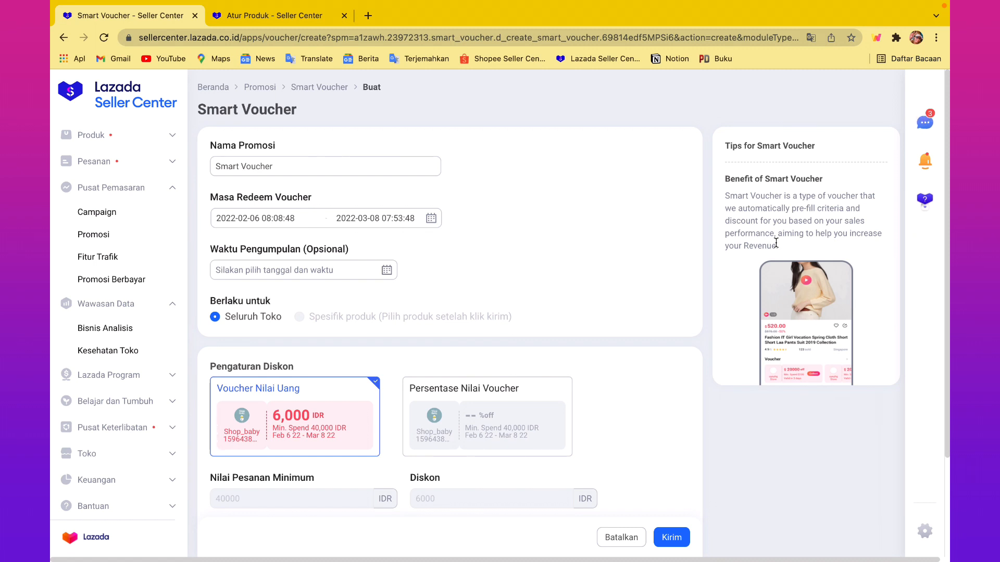
{"action": "scroll", "coordinate": [545, 260], "scroll_direction": "down", "scroll_amount": 3}
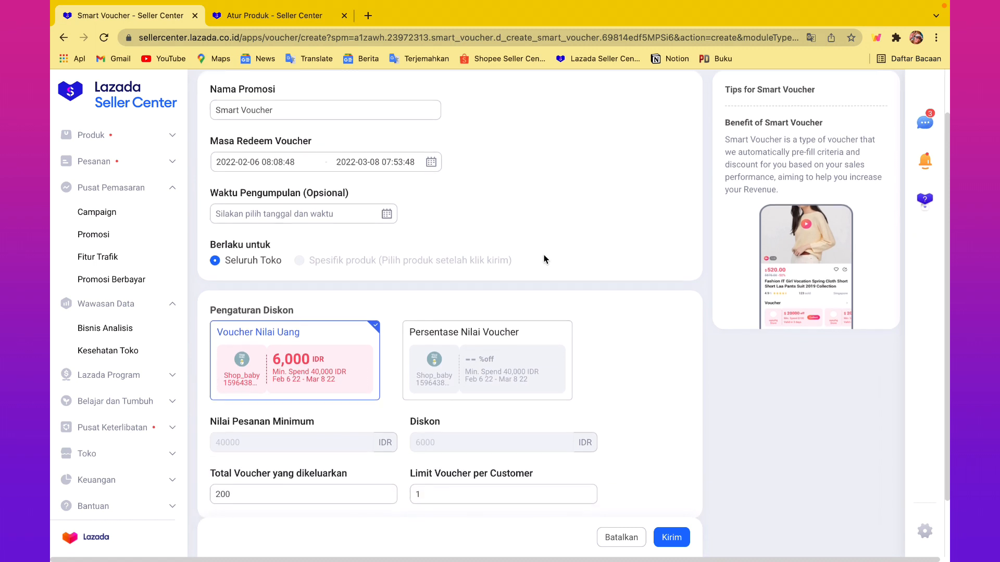
{"action": "scroll", "coordinate": [545, 260], "scroll_direction": "up", "scroll_amount": 3}
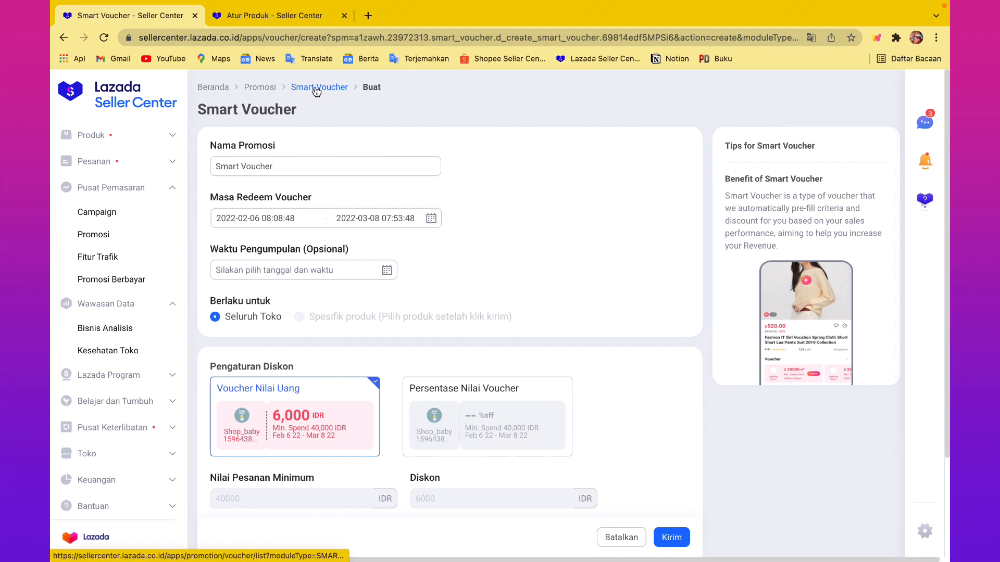
{"action": "scroll", "coordinate": [444, 225], "scroll_direction": "down", "scroll_amount": 3}
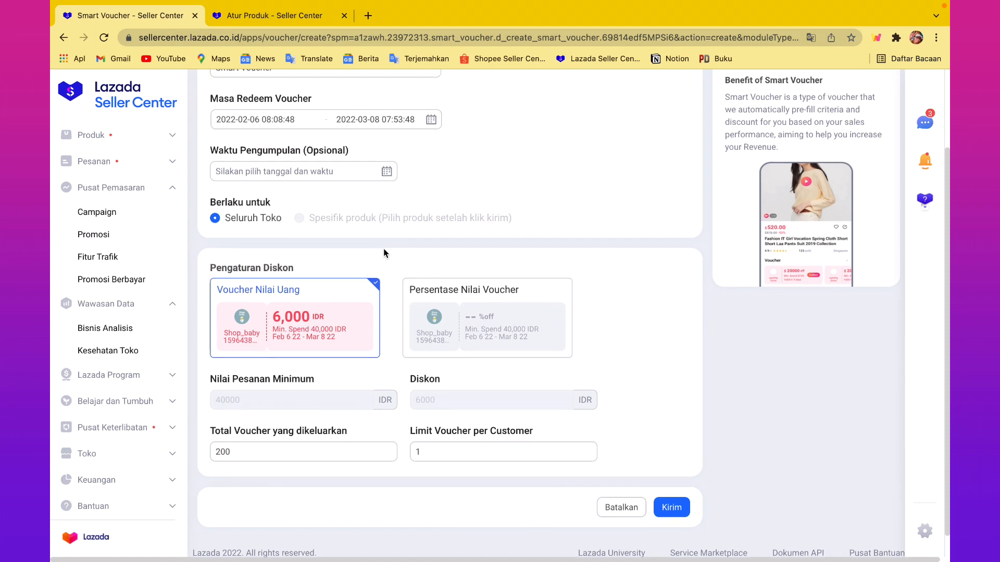
{"action": "scroll", "coordinate": [386, 254], "scroll_direction": "up", "scroll_amount": 3}
{"action": "scroll", "coordinate": [386, 254], "scroll_direction": "up", "scroll_amount": 1}
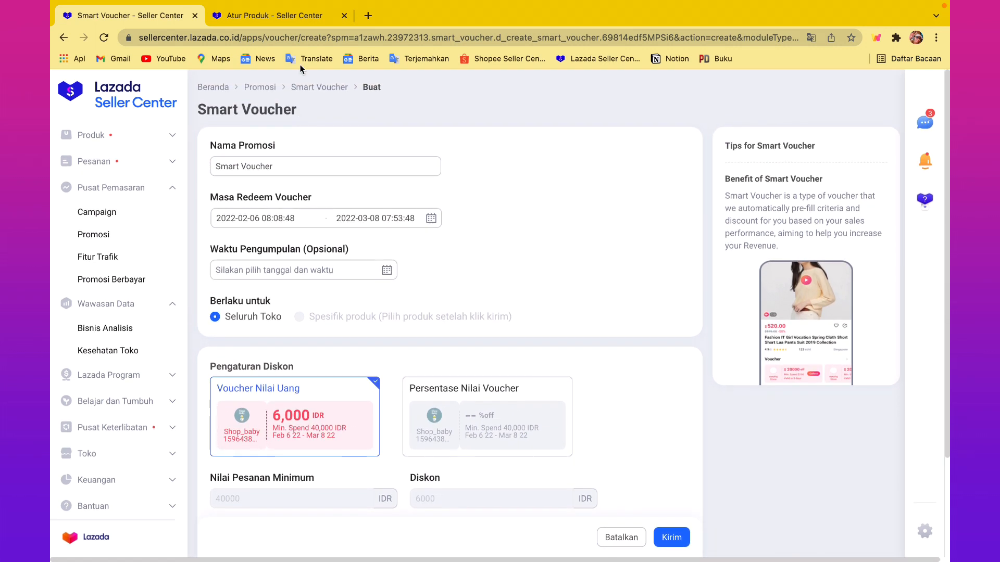
{"action": "left_click", "coordinate": [312, 89]}
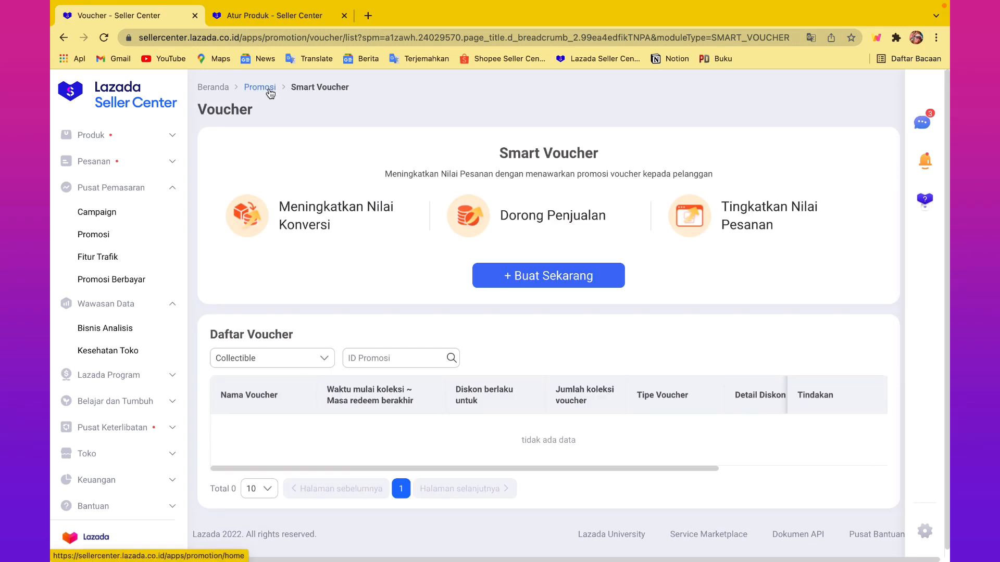
{"action": "left_click", "coordinate": [267, 88]}
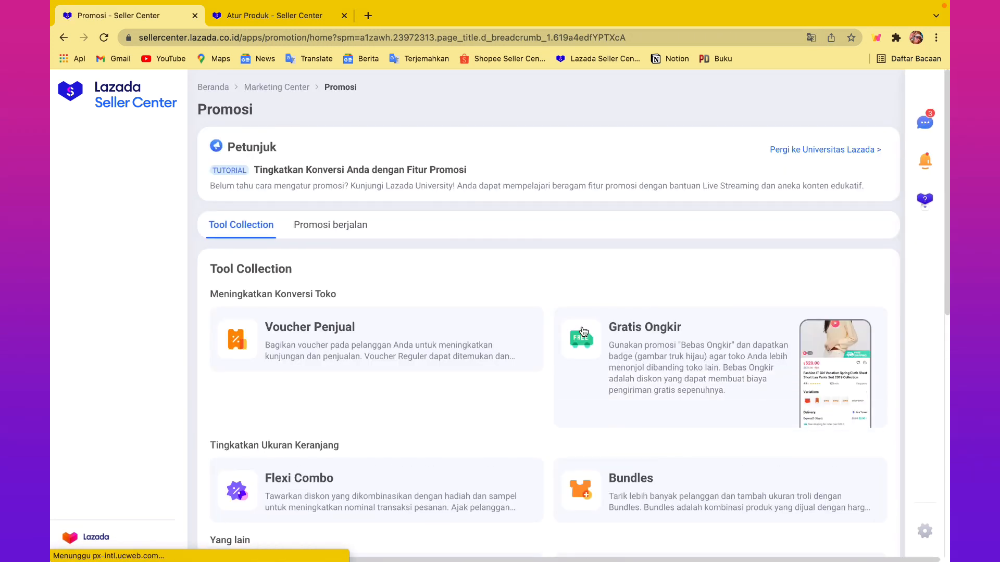
- Examine the Promosi overview, including the Voucher Lainnya description, the list of running vouchers and the remaining promotion tools
{"action": "scroll", "coordinate": [582, 328], "scroll_direction": "down", "scroll_amount": 10}
{"action": "scroll", "coordinate": [582, 331], "scroll_direction": "down", "scroll_amount": 4}
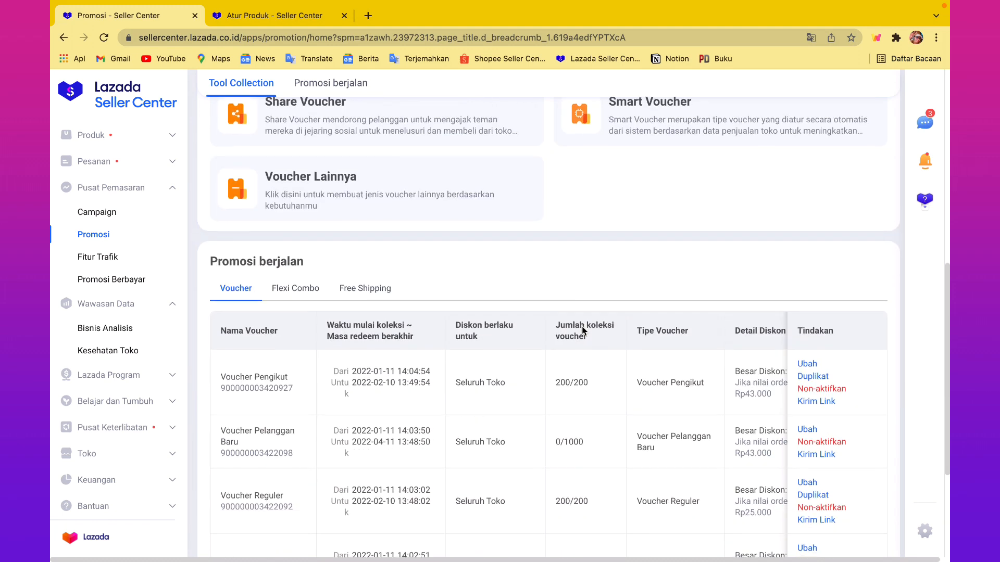
{"action": "scroll", "coordinate": [582, 331], "scroll_direction": "up", "scroll_amount": 4}
{"action": "scroll", "coordinate": [583, 332], "scroll_direction": "up", "scroll_amount": 1}
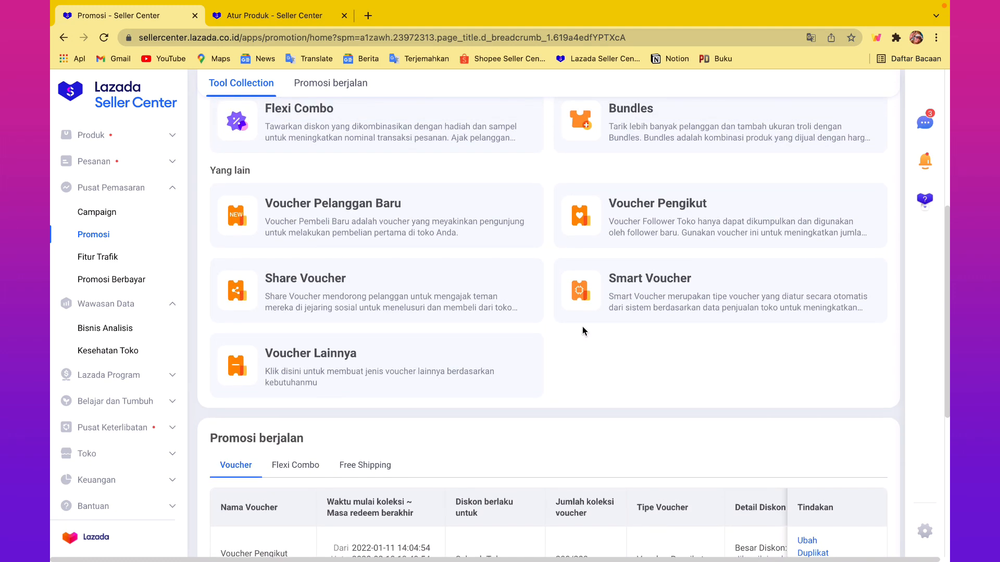
{"action": "mouse_move", "coordinate": [402, 396]}
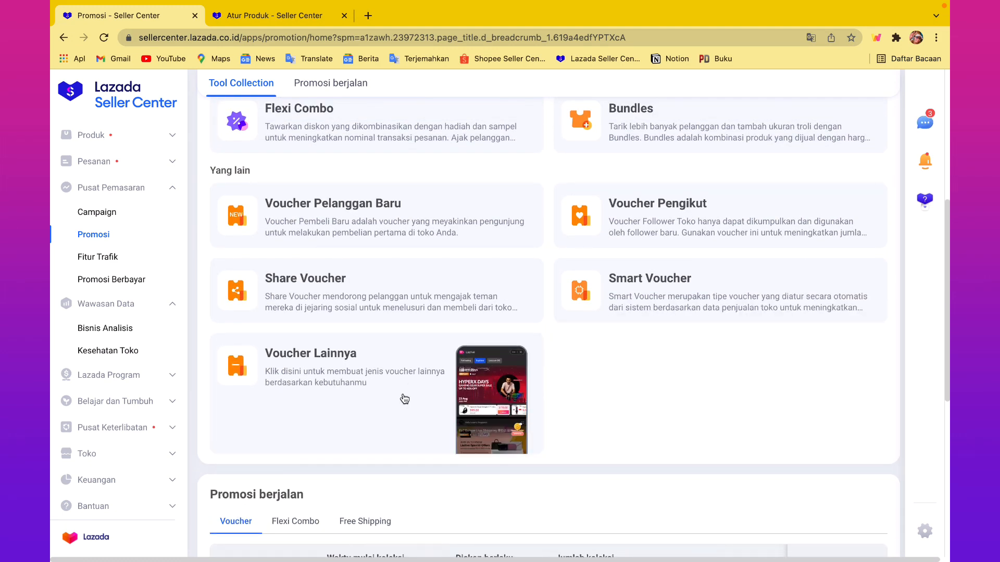
{"action": "scroll", "coordinate": [657, 356], "scroll_direction": "down", "scroll_amount": 1}
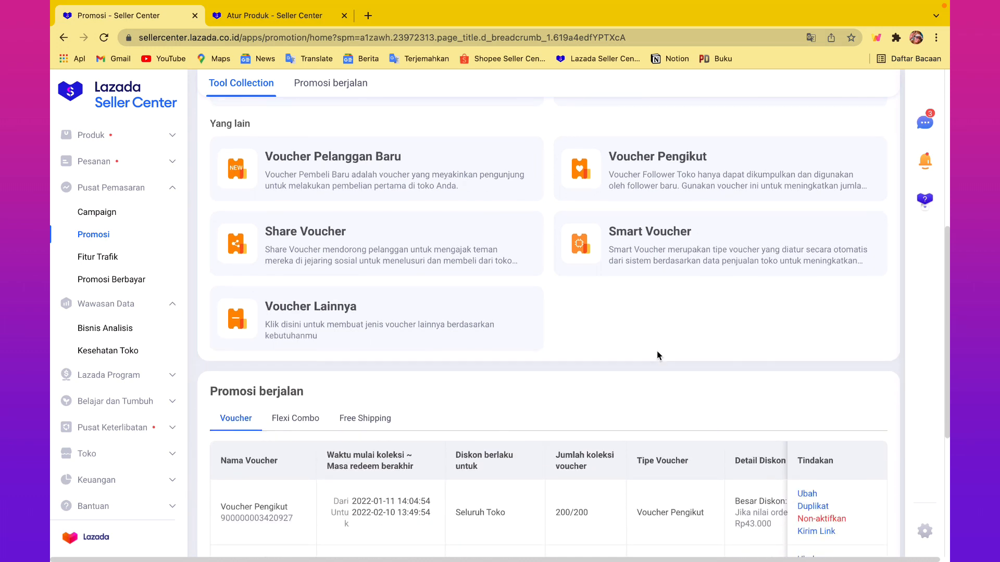
{"action": "scroll", "coordinate": [657, 355], "scroll_direction": "down", "scroll_amount": 1}
{"action": "scroll", "coordinate": [646, 356], "scroll_direction": "down", "scroll_amount": 1}
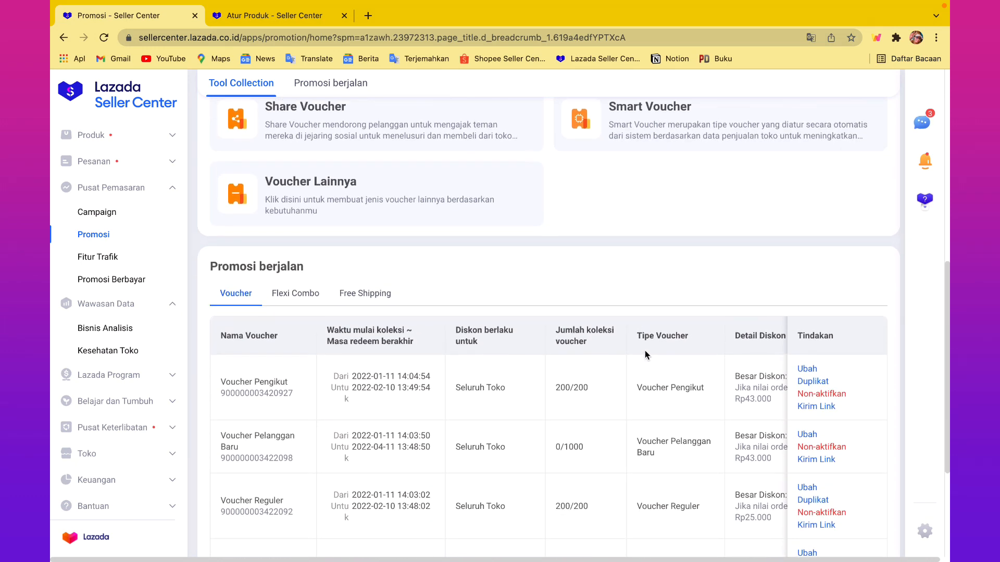
{"action": "scroll", "coordinate": [587, 396], "scroll_direction": "down", "scroll_amount": 3}
{"action": "scroll", "coordinate": [589, 374], "scroll_direction": "up", "scroll_amount": 8}
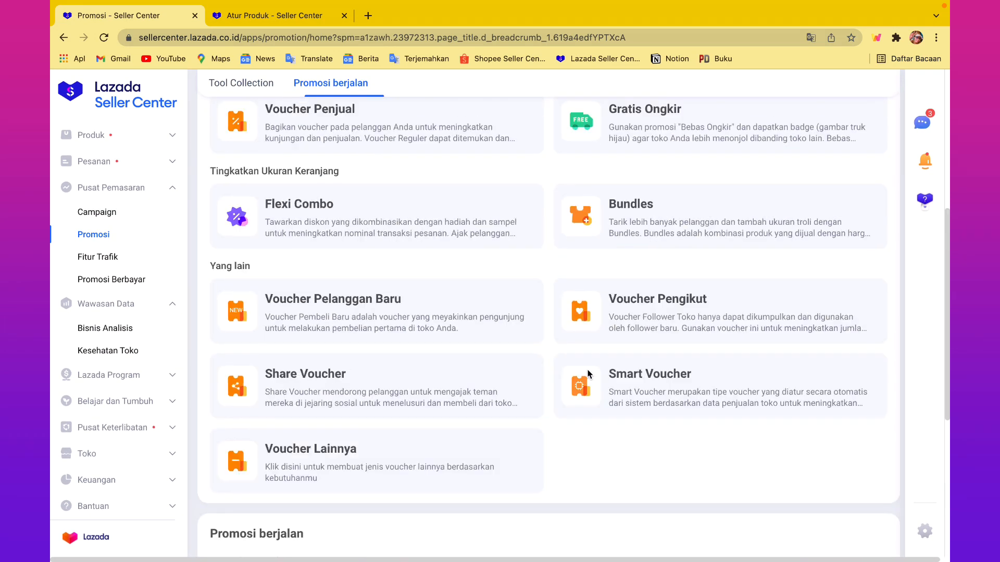
{"action": "scroll", "coordinate": [588, 374], "scroll_direction": "up", "scroll_amount": 5}
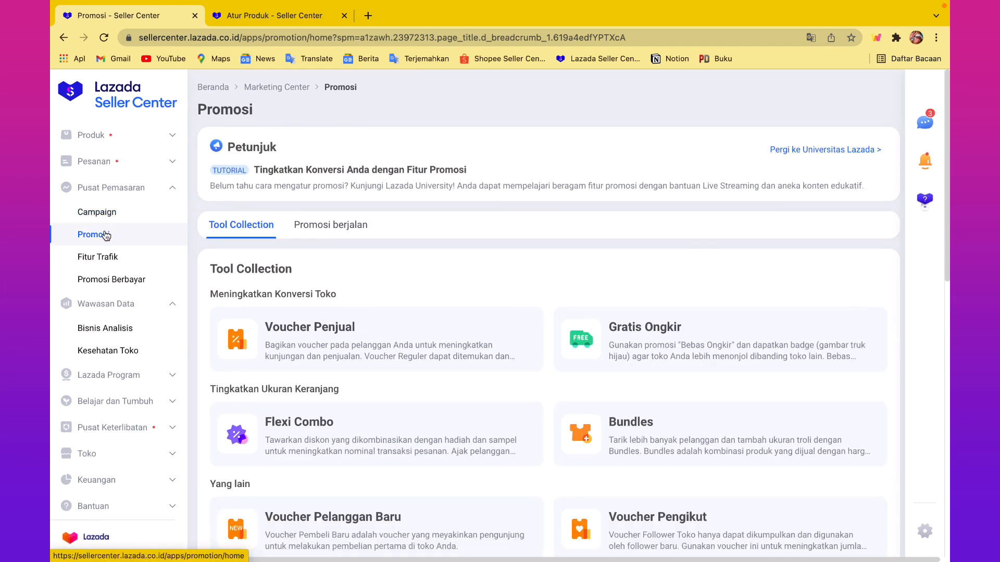
{"action": "mouse_move", "coordinate": [307, 318]}
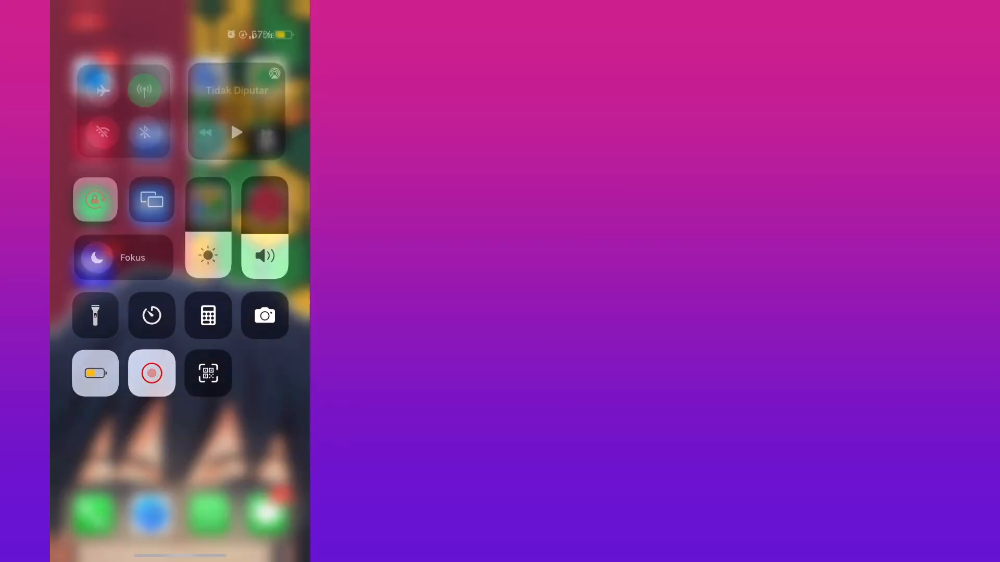
- Switch to the Lazada Seller Center mobile app, look over its Fitur page and examine the Beranda dashboard
{"action": "left_click", "coordinate": [90, 269]}
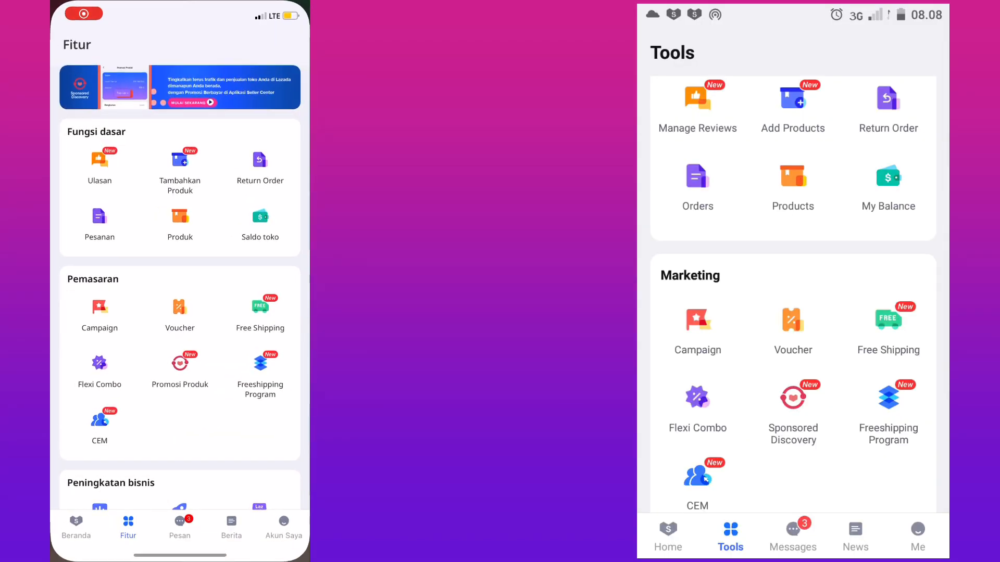
{"action": "scroll", "coordinate": [180, 312], "scroll_direction": "down", "scroll_amount": 1}
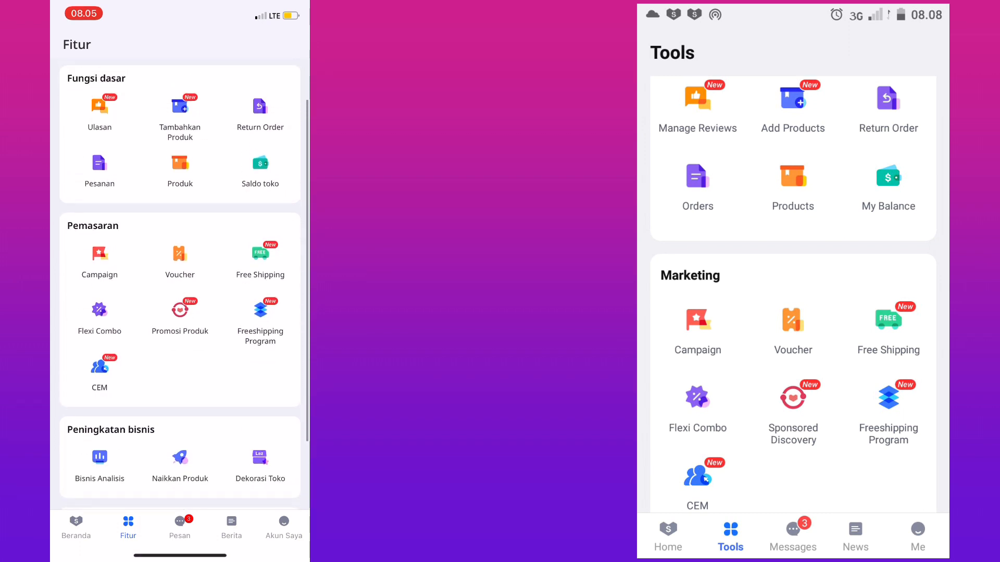
{"action": "scroll", "coordinate": [179, 312], "scroll_direction": "up", "scroll_amount": 1}
{"action": "left_click", "coordinate": [76, 527]}
{"action": "scroll", "coordinate": [180, 260], "scroll_direction": "up", "scroll_amount": 3}
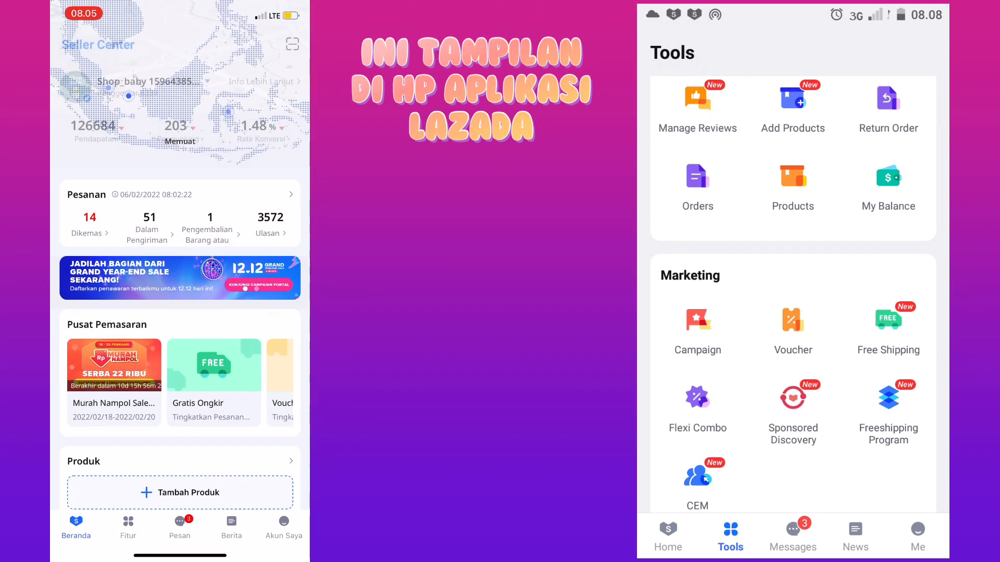
{"action": "scroll", "coordinate": [180, 260], "scroll_direction": "down", "scroll_amount": 2}
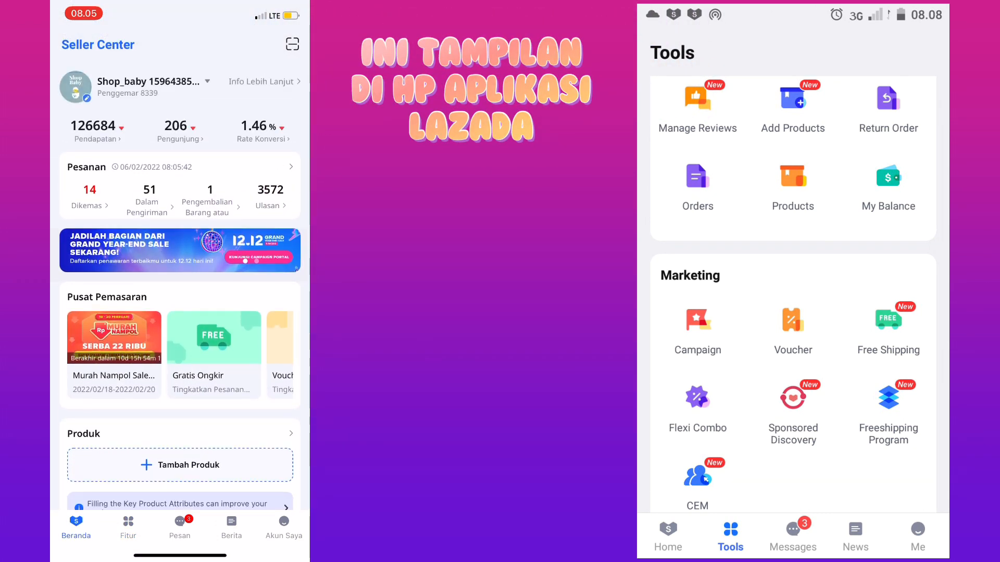
{"action": "scroll", "coordinate": [179, 260], "scroll_direction": "up", "scroll_amount": 2}
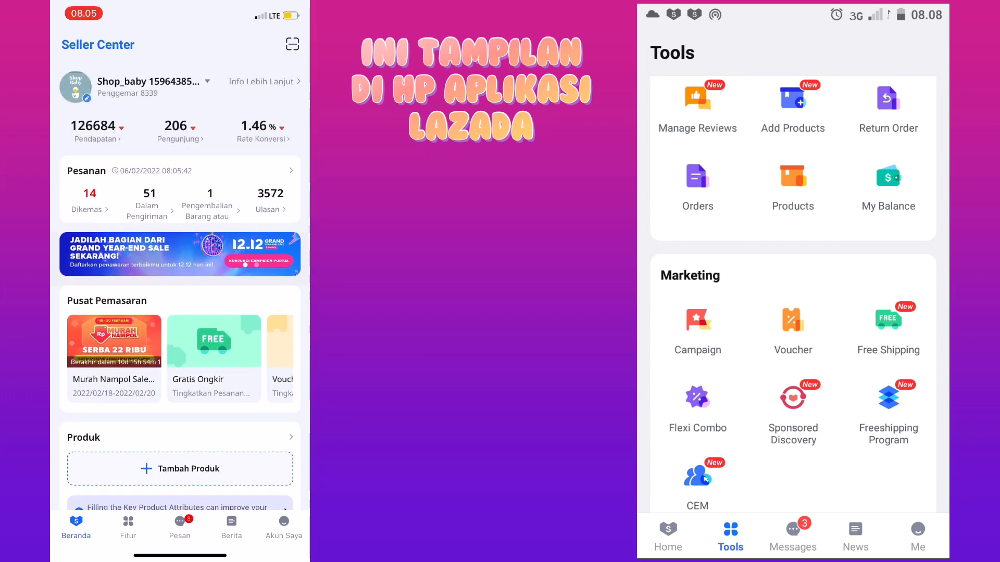
- Return to the mobile app's Fitur page, look through its feature groups and open Promosi Produk from Pemasaran
{"action": "left_click", "coordinate": [128, 527]}
{"action": "scroll", "coordinate": [179, 286], "scroll_direction": "down", "scroll_amount": 3}
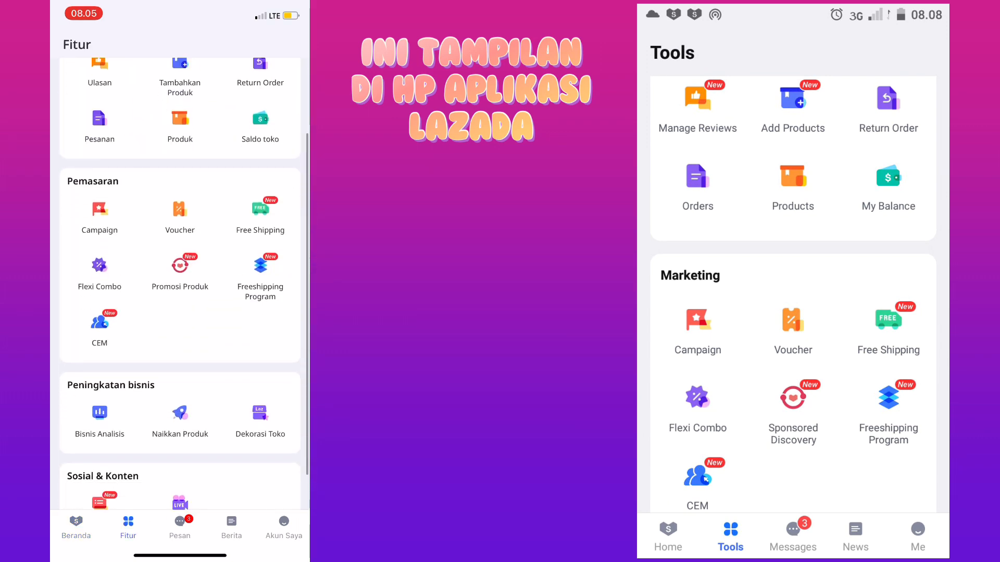
{"action": "scroll", "coordinate": [179, 286], "scroll_direction": "up", "scroll_amount": 2}
{"action": "scroll", "coordinate": [179, 286], "scroll_direction": "up", "scroll_amount": 1}
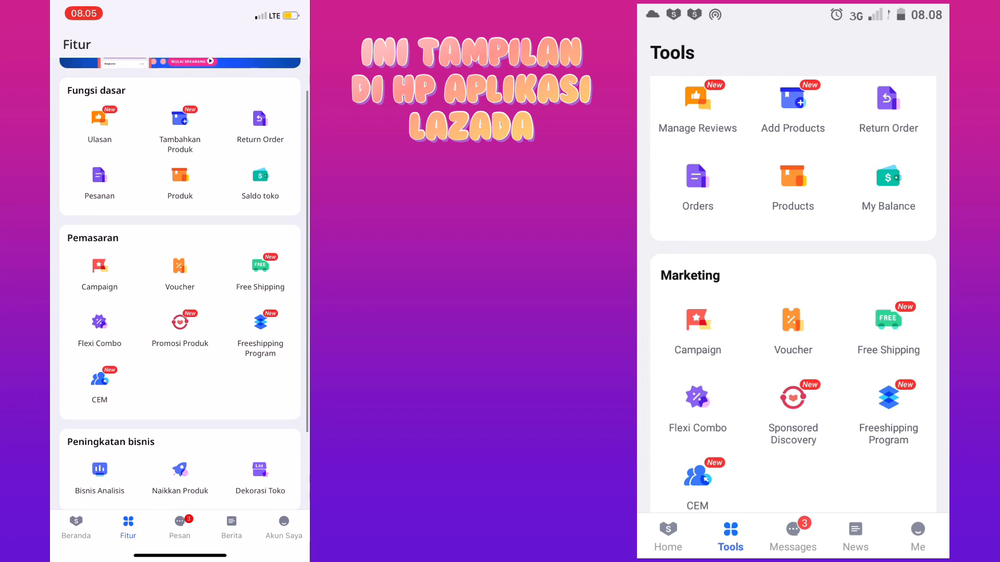
{"action": "left_click", "coordinate": [180, 368]}
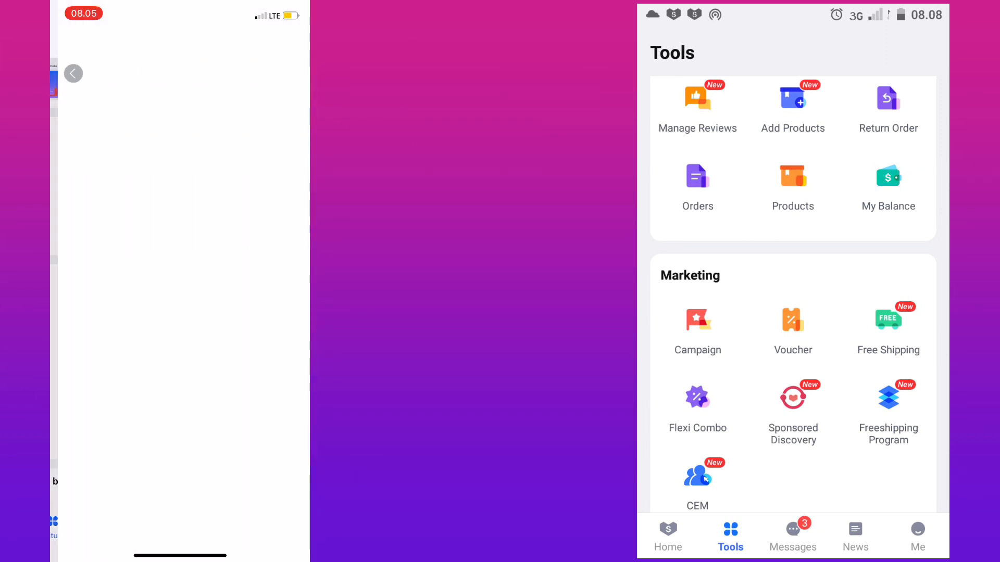